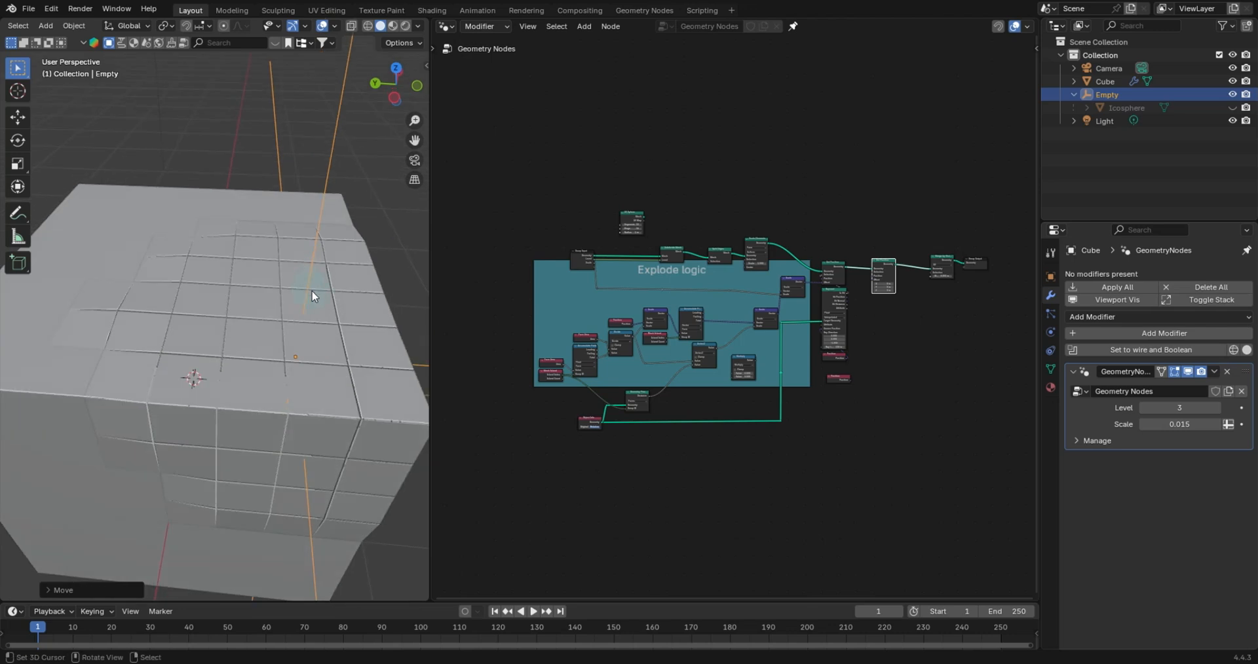
- Move the Empty toward the cube's top face and scale it down slightly to preview the explode effect
key("g")
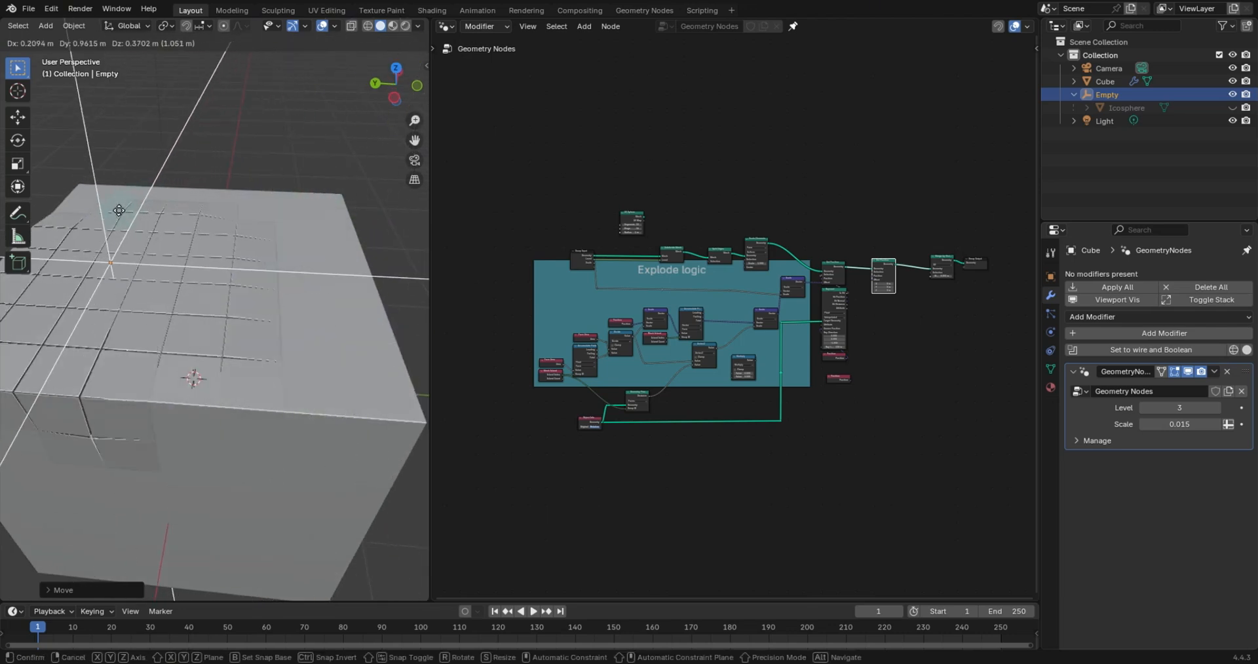
left_click(118, 220)
middle_click_drag(218, 303, 256, 292)
key("s")
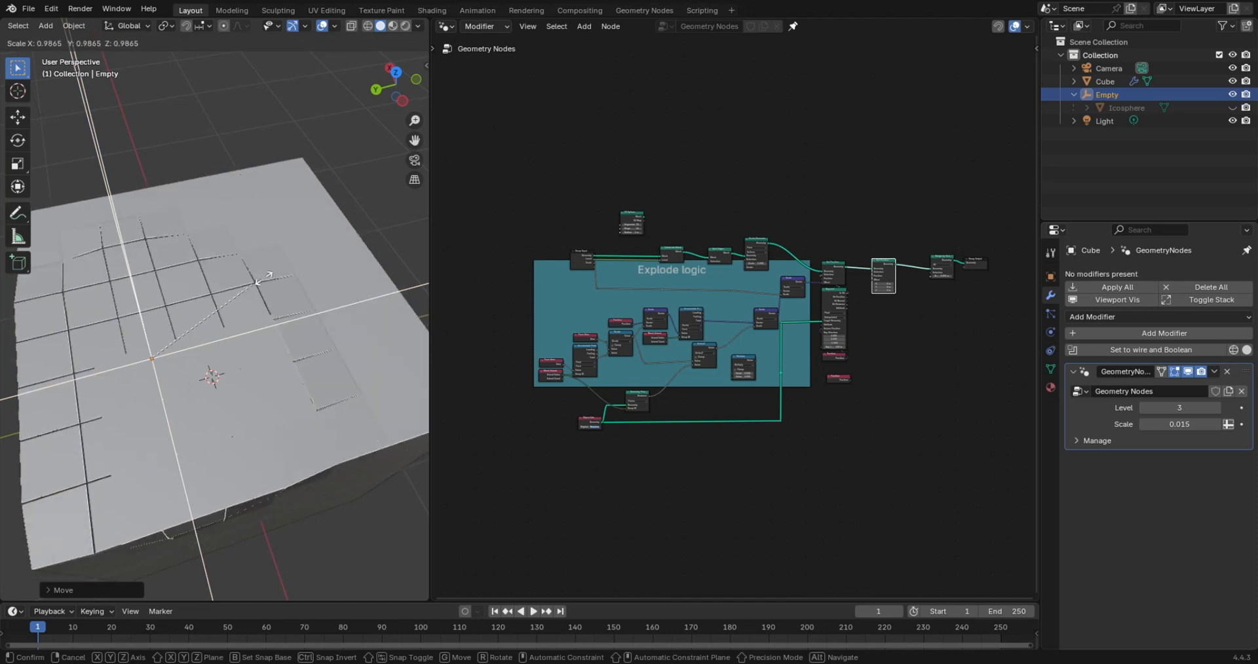
left_click(275, 267)
- Set the demo modifier's Level to 0 and its Scale to 0.204
left_click_drag(1180, 407, 1150, 408)
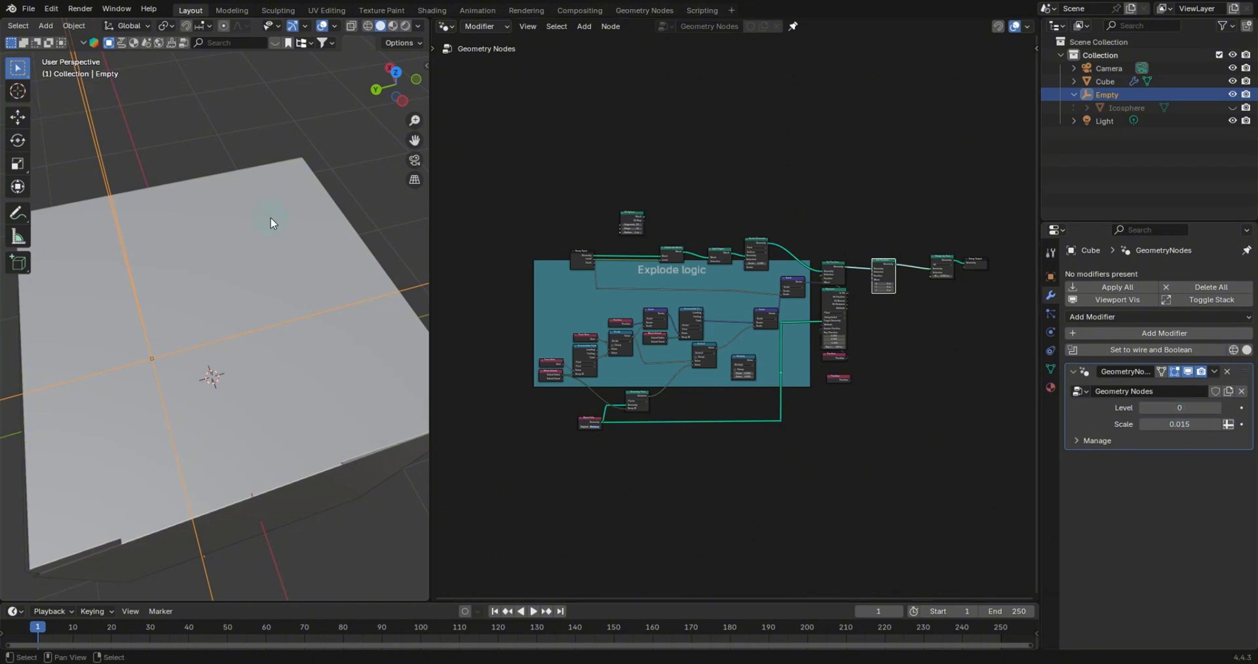
middle_click_drag(272, 218, 313, 322)
scroll(313, 323, "down", 4)
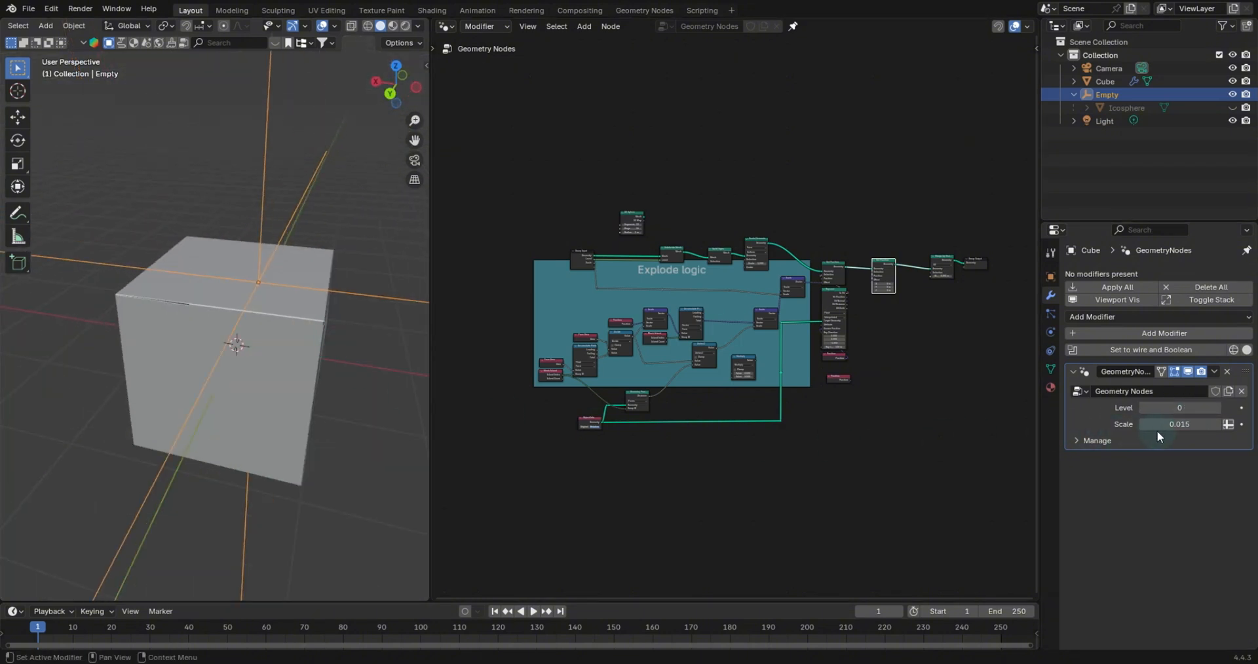
left_click_drag(1173, 424, 1212, 424)
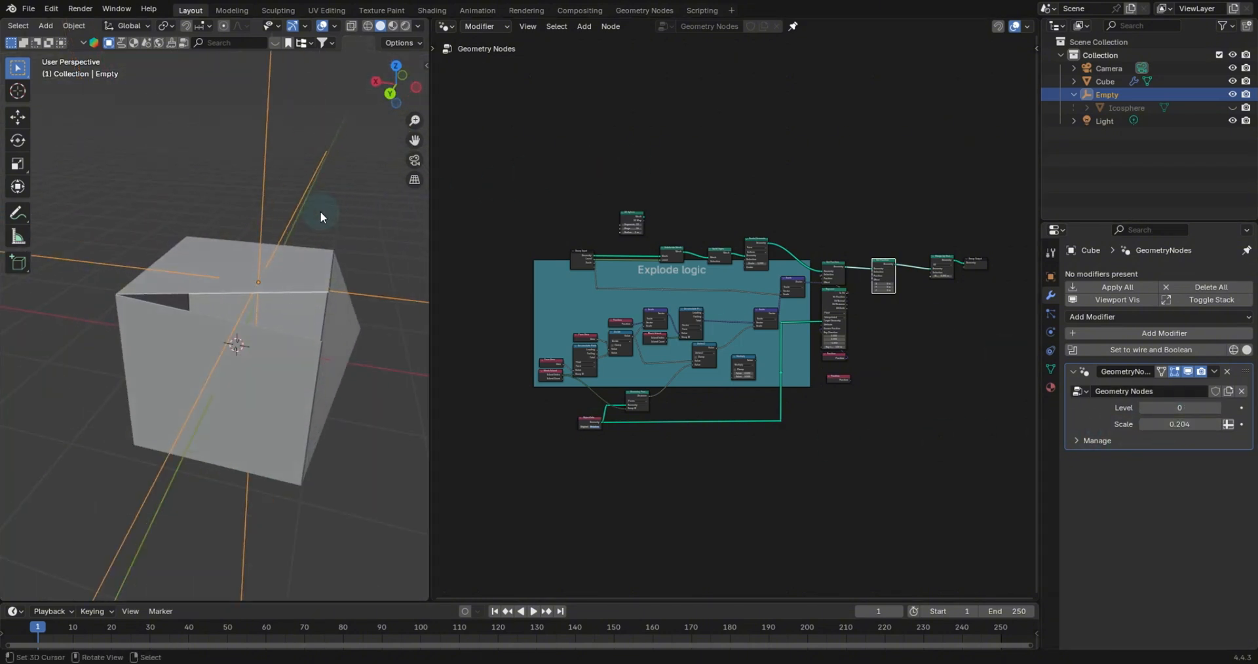
- Move the Empty over the cube's top so its faces push apart
key("g")
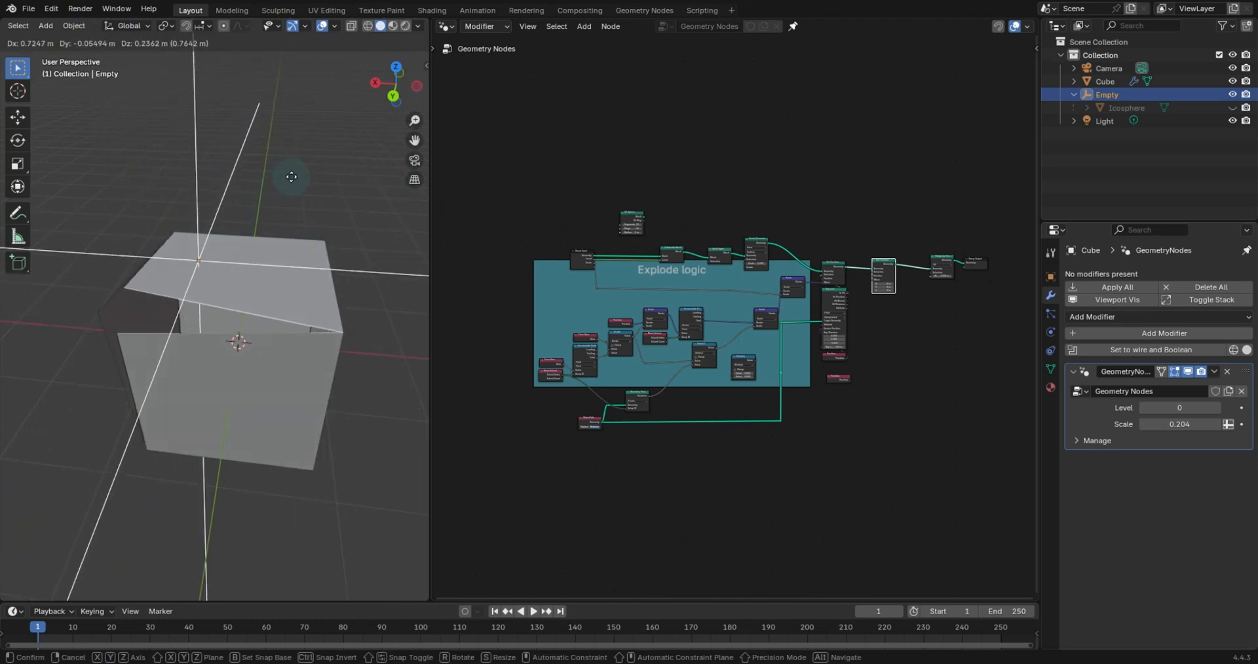
left_click(226, 246)
middle_click_drag(235, 243, 297, 237)
scroll(273, 230, "up", 4)
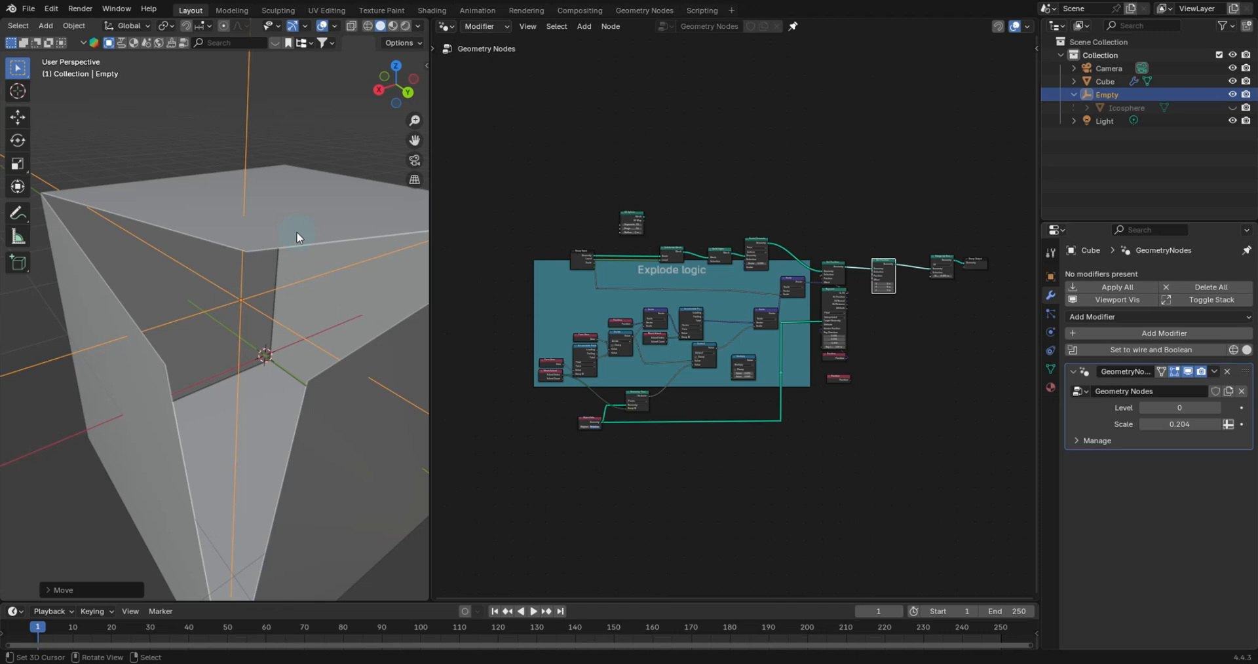
middle_click_drag(296, 231, 309, 217)
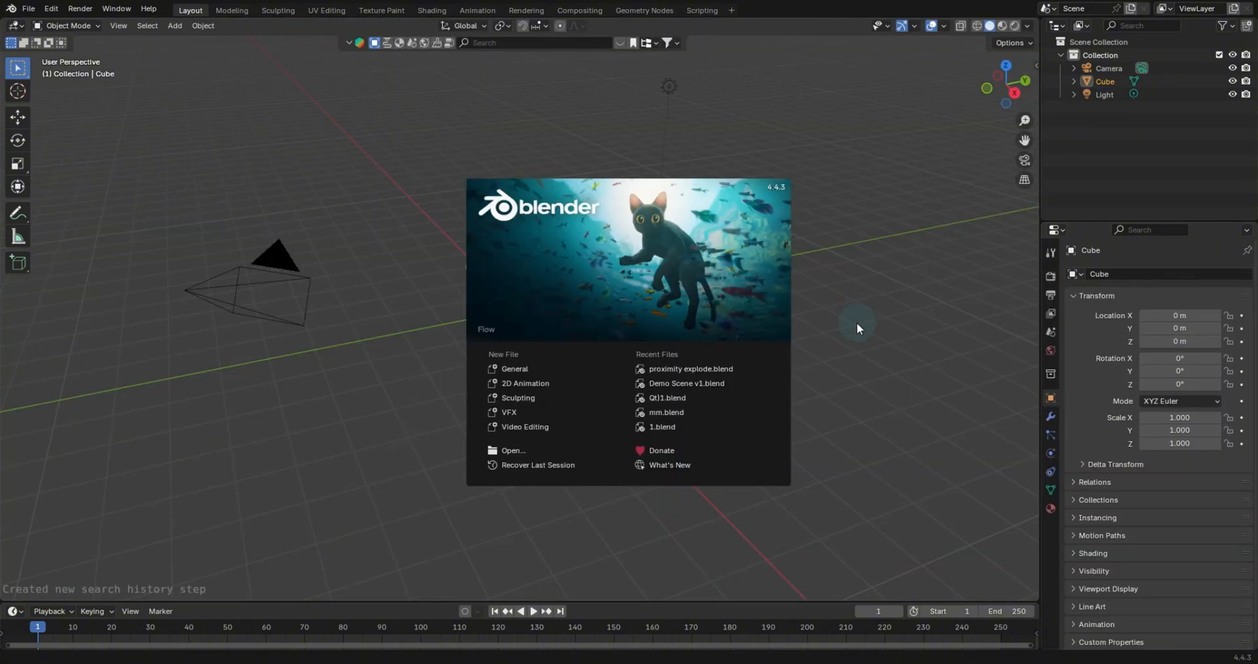
- Close the splash screen of a new file and split the 3D viewport into two areas
left_click(636, 154)
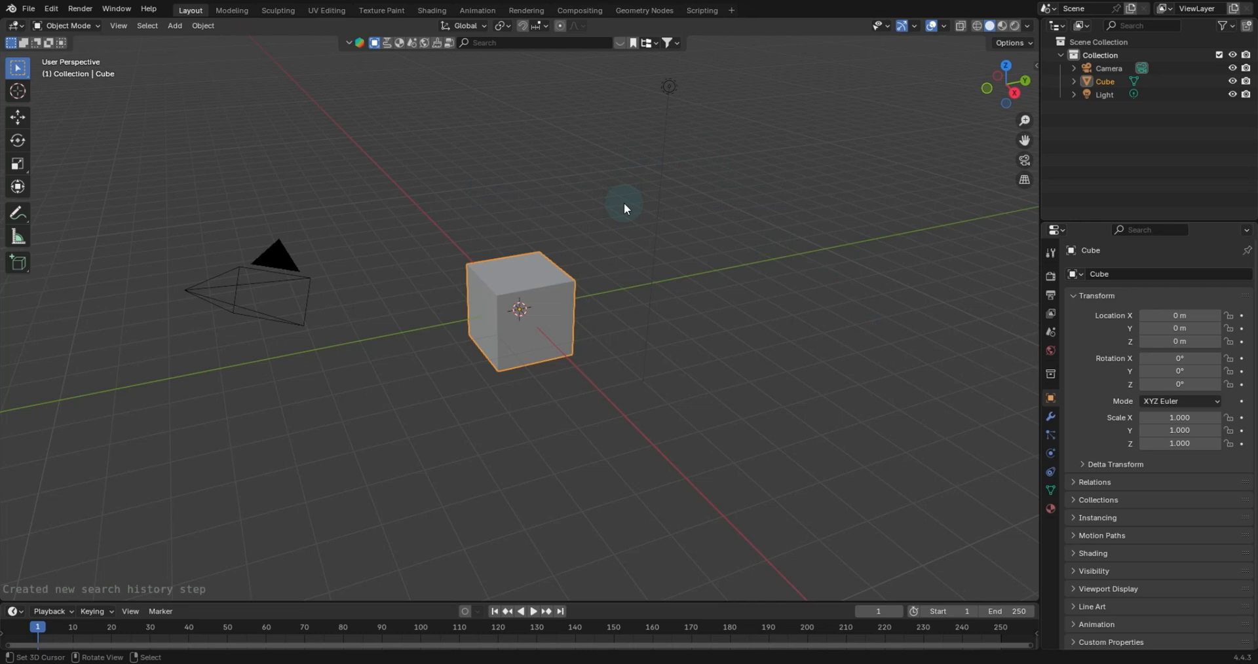
right_click(1039, 264)
left_click(1037, 262)
left_click(333, 227)
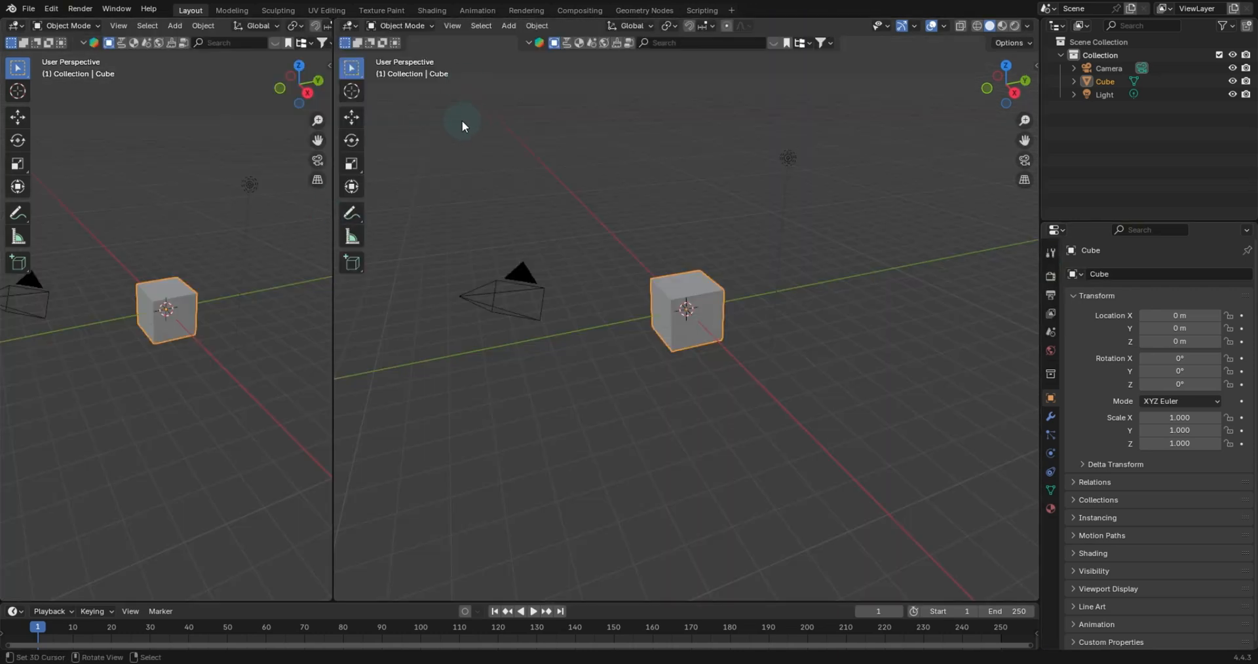
- Switch the second area to the Geometry Node Editor and create a new node group
left_click(350, 25)
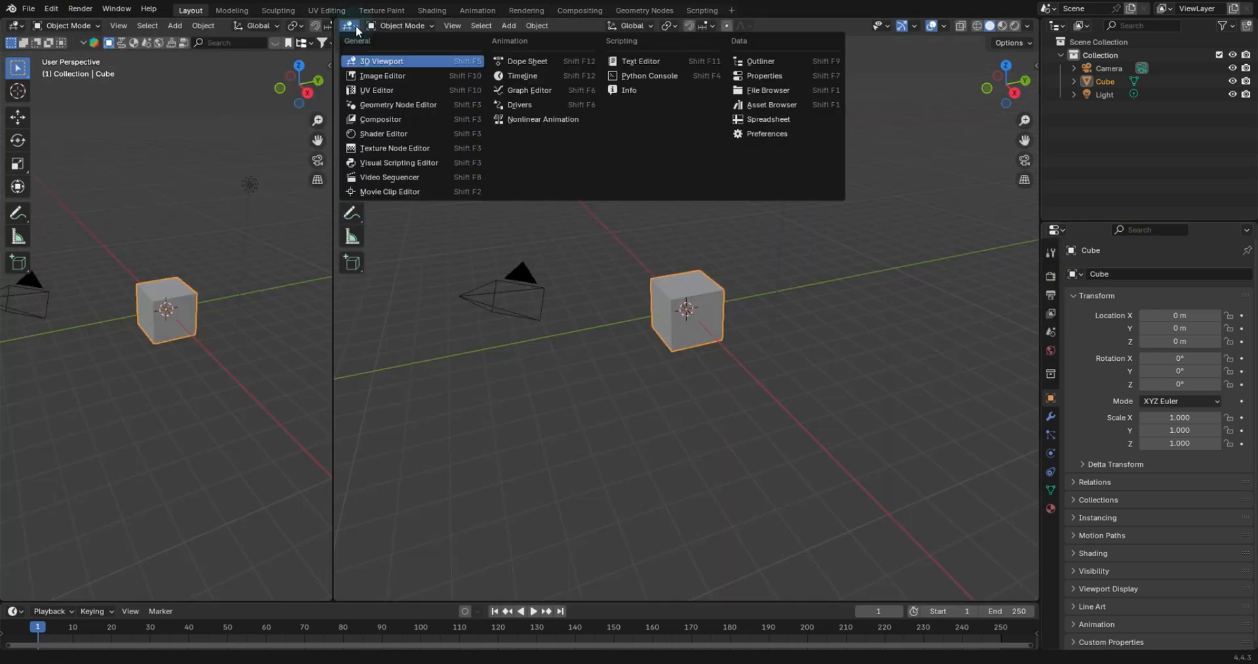
left_click(398, 105)
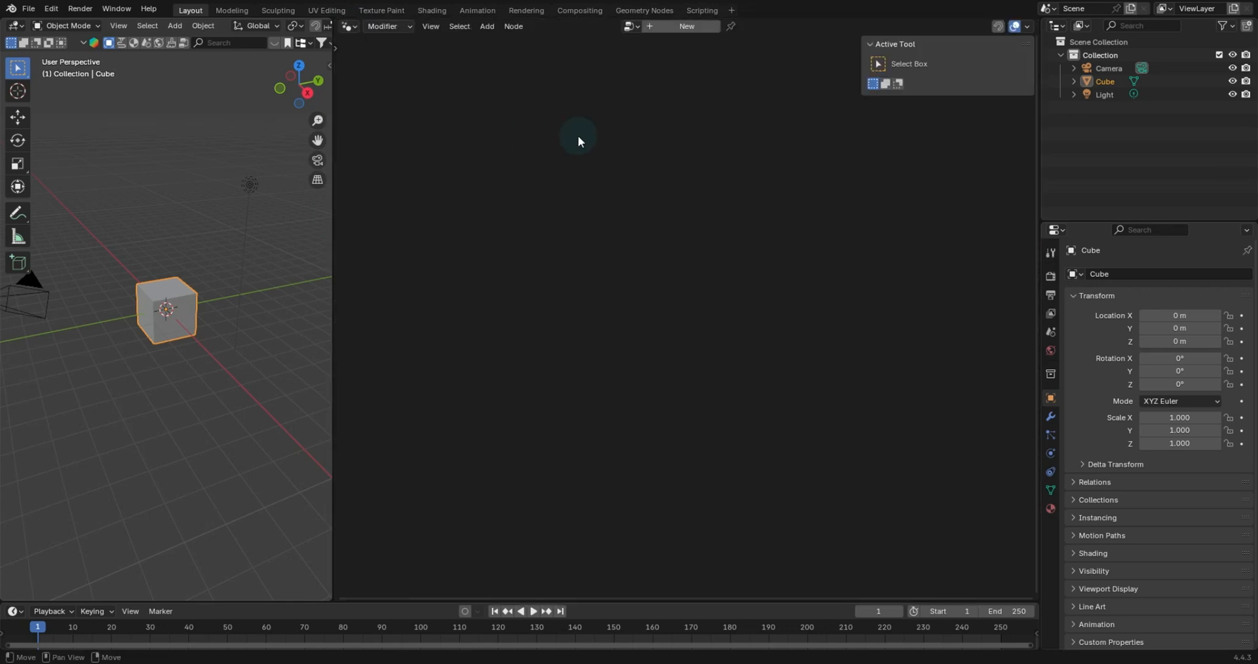
left_click(682, 28)
- Widen the node editor area and zoom the viewport in on the cube
middle_click_drag(451, 368, 618, 142)
scroll(666, 196, "up", 4)
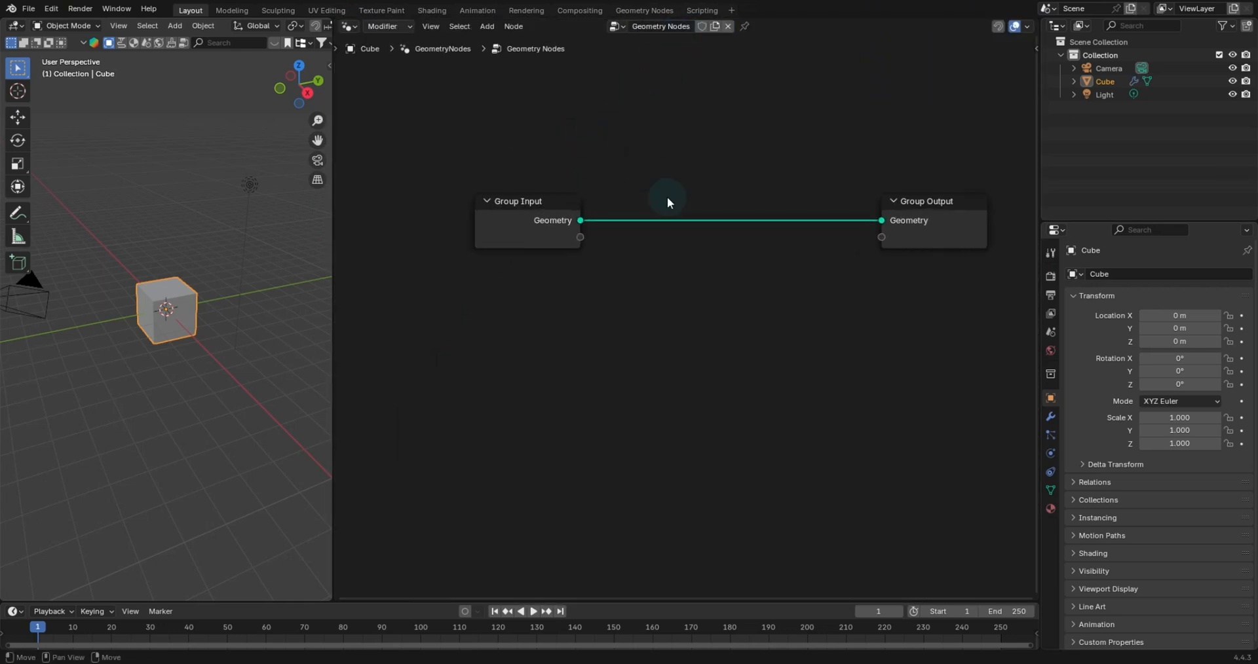
middle_click_drag(667, 196, 607, 225)
middle_click_drag(360, 262, 381, 239)
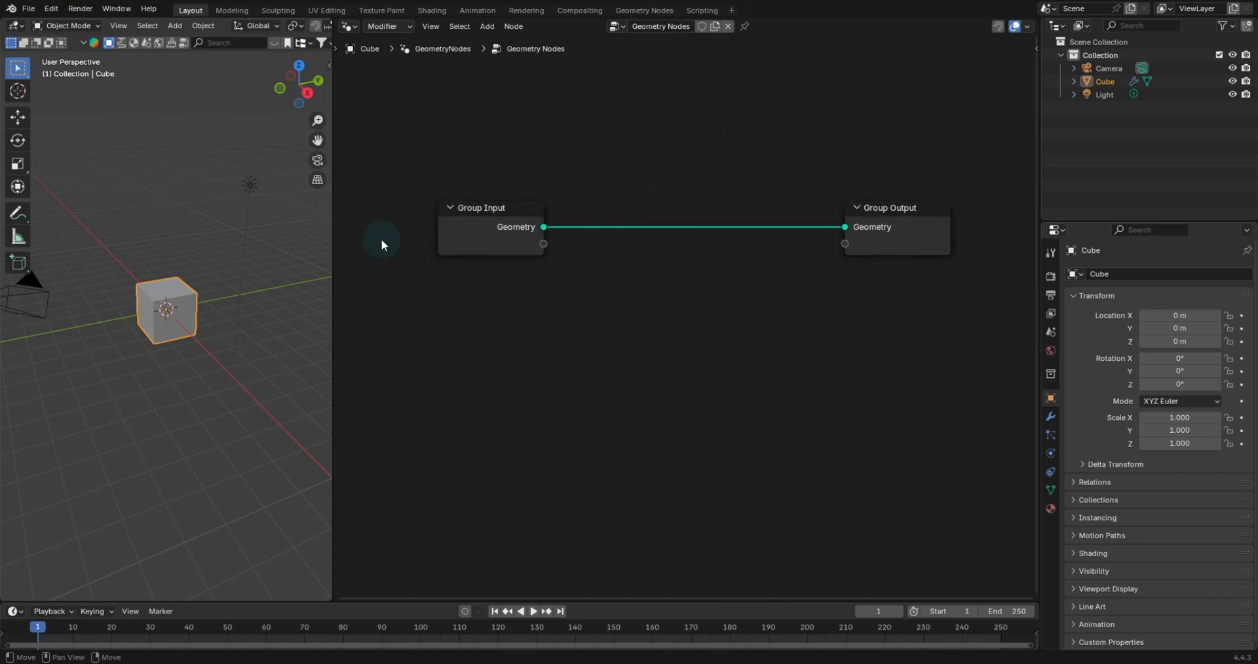
left_click_drag(338, 280, 289, 278)
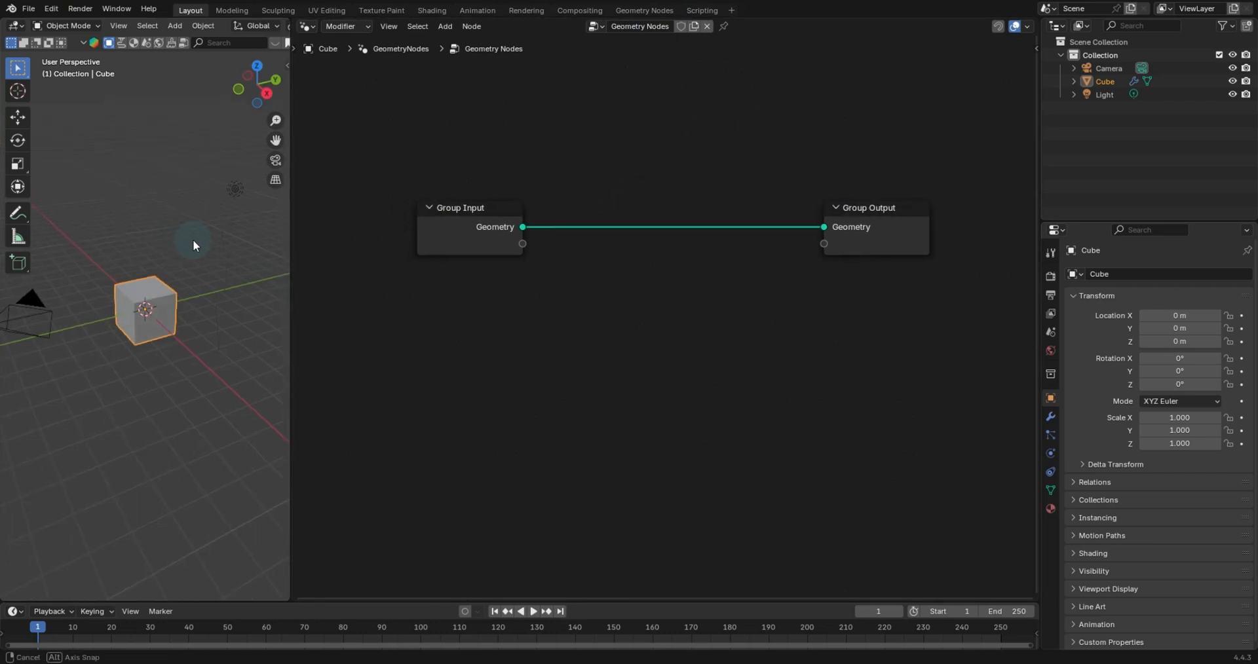
scroll(191, 237, "up", 6)
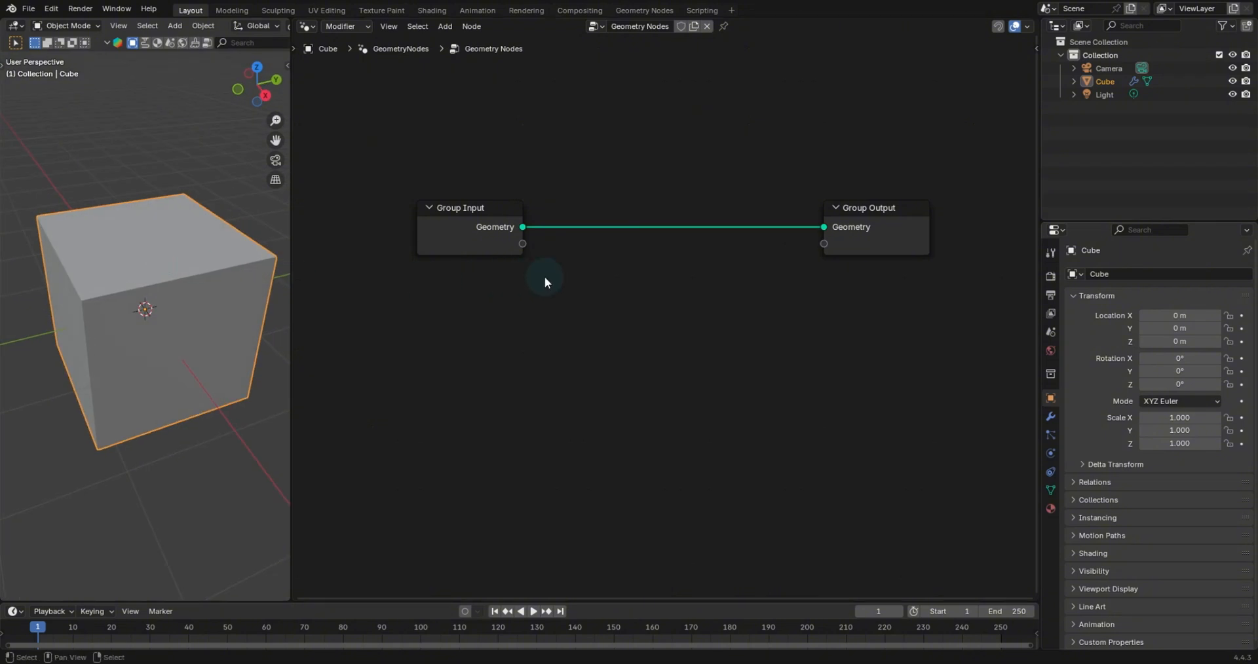
- Insert a Split Edges node on the link between Group Input and Group Output
key("shift+a")
type("spl")
key("Return")
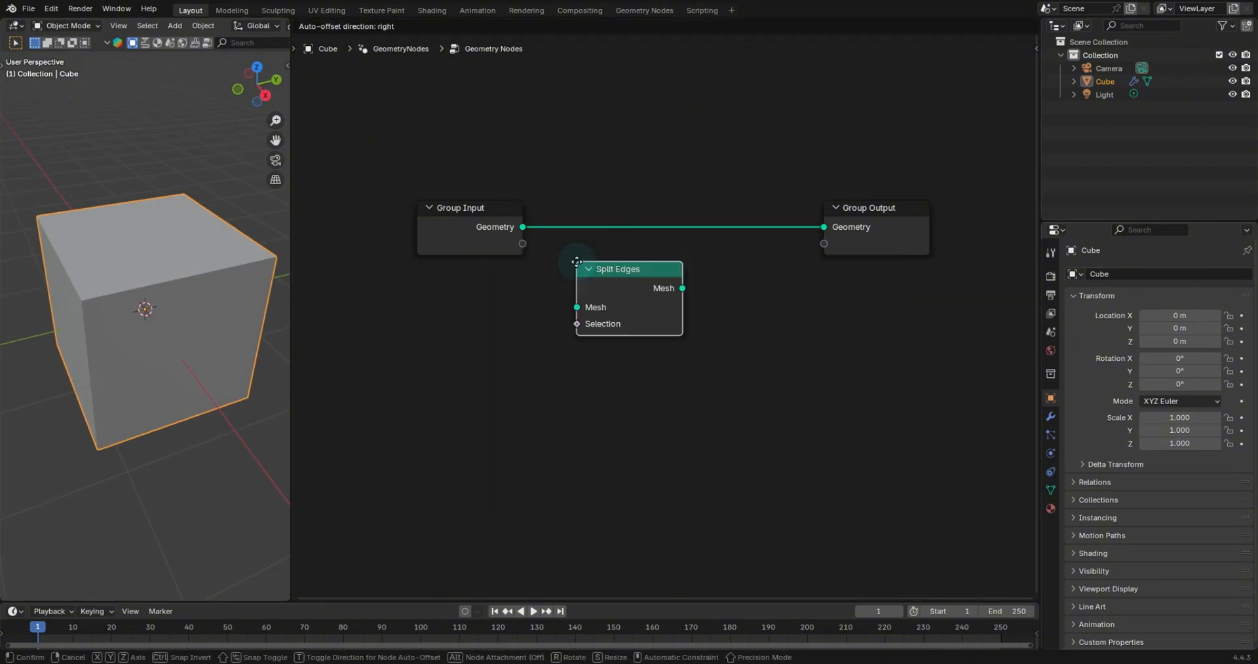
left_click(576, 203)
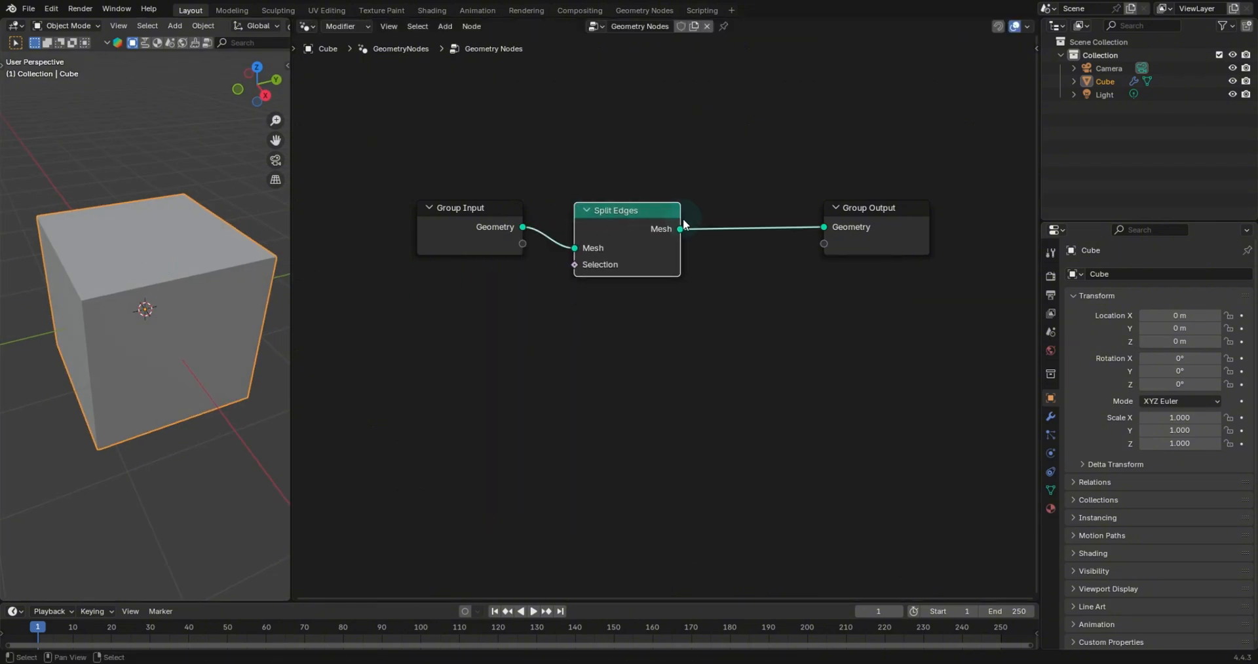
- Insert a Scale Elements node after Split Edges
key("shift+a")
type("scale")
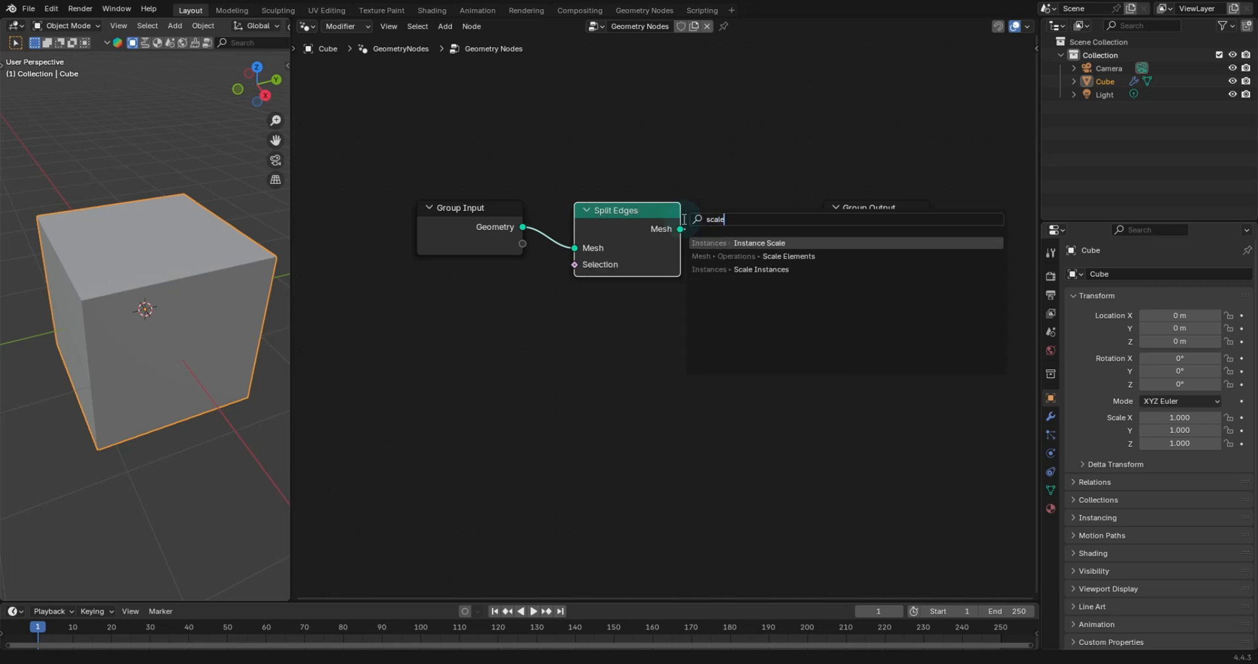
key("Down")
key("Return")
left_click(695, 222)
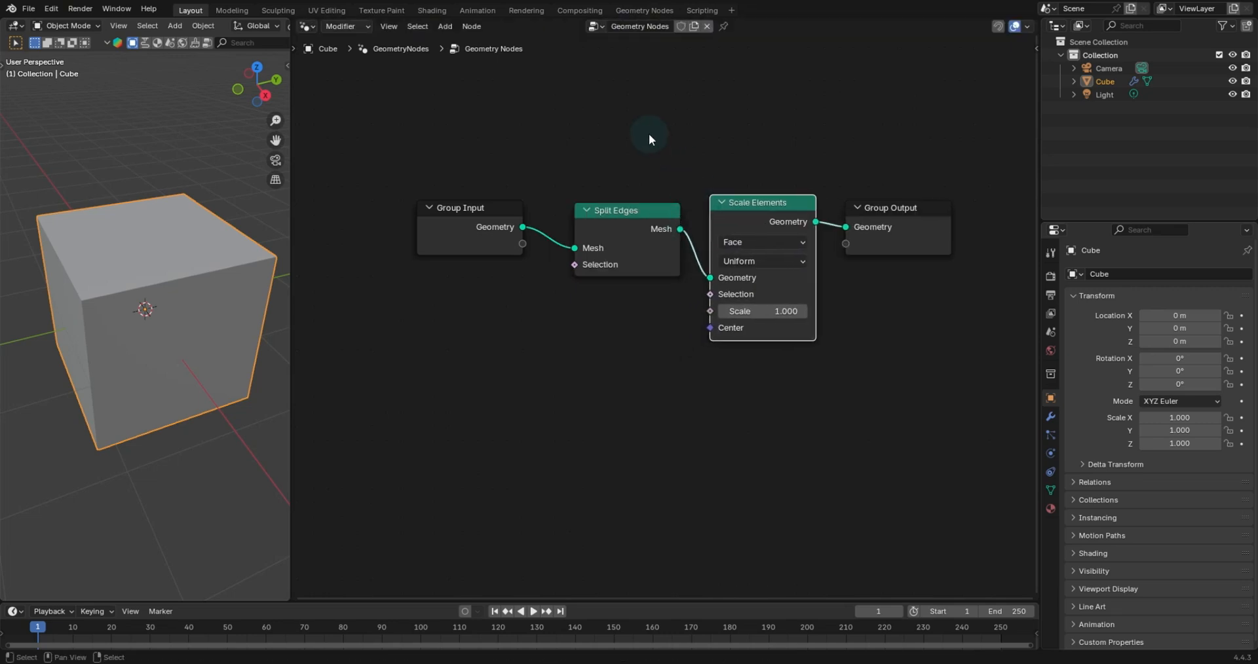
- Set the Scale Elements scale to 0.75
left_click_drag(763, 311, 796, 311)
right_click(763, 312)
left_click_drag(630, 234, 627, 261)
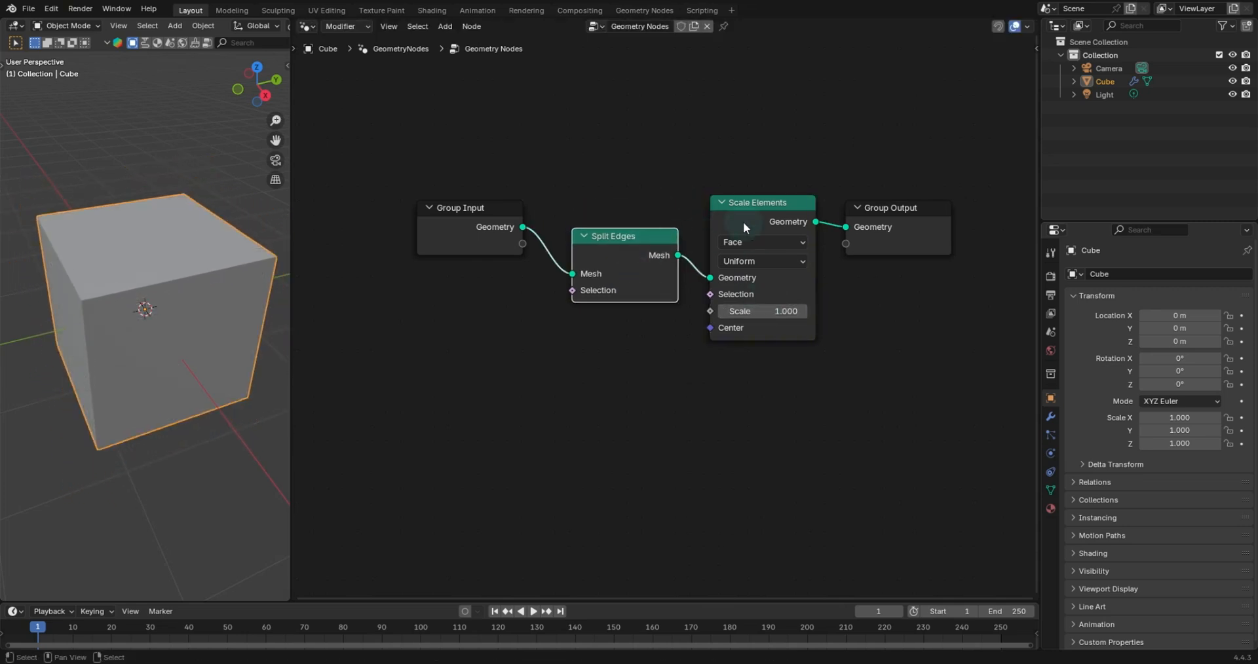
left_click_drag(743, 222, 746, 209)
left_click(763, 298)
type("0.75")
key("Return")
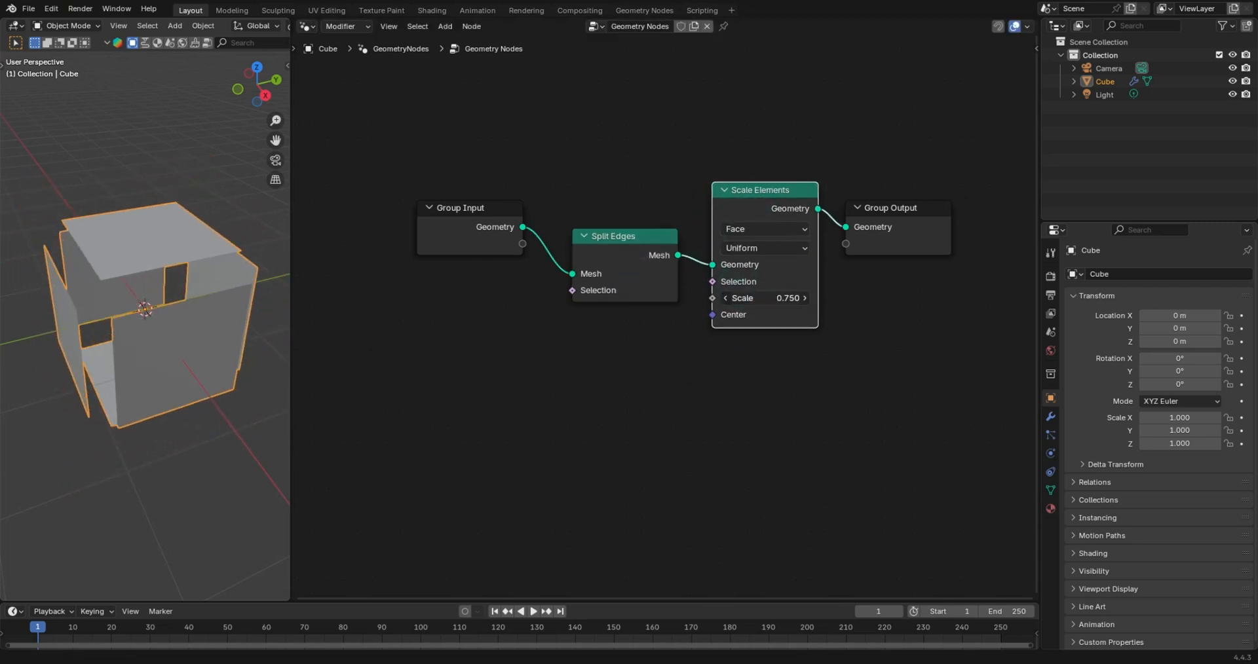
- Insert a Subdivide Mesh node between Group Input and Split Edges
middle_click_drag(241, 283, 186, 226)
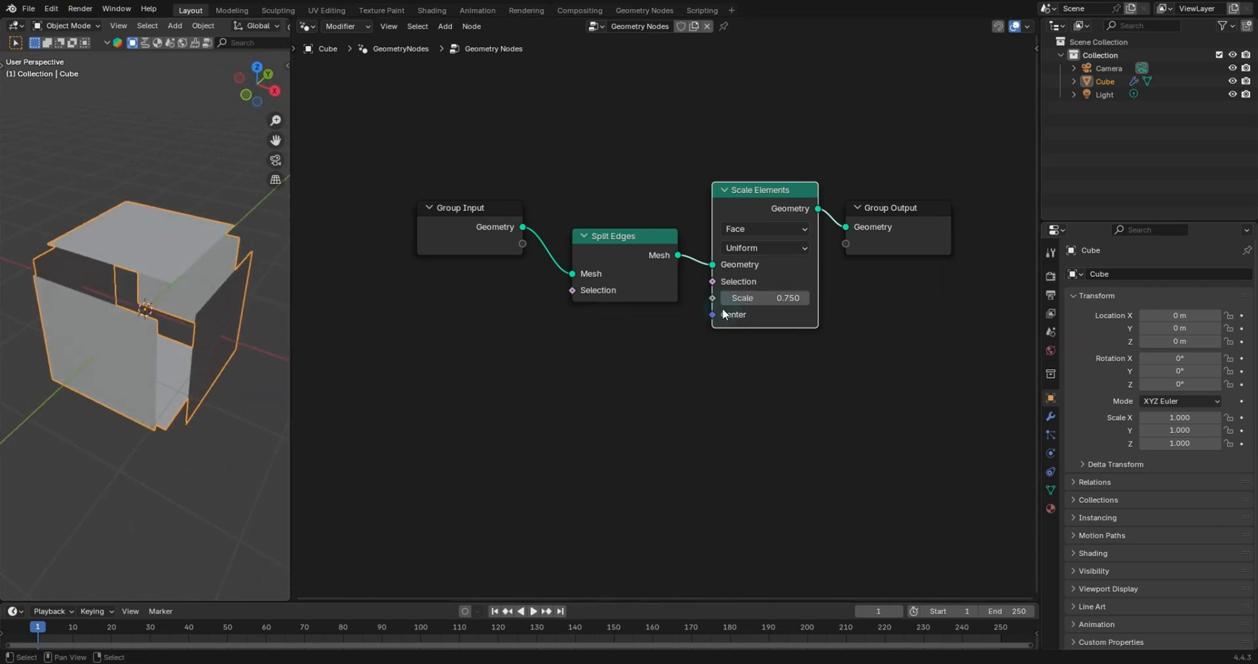
left_click_drag(625, 238, 609, 206)
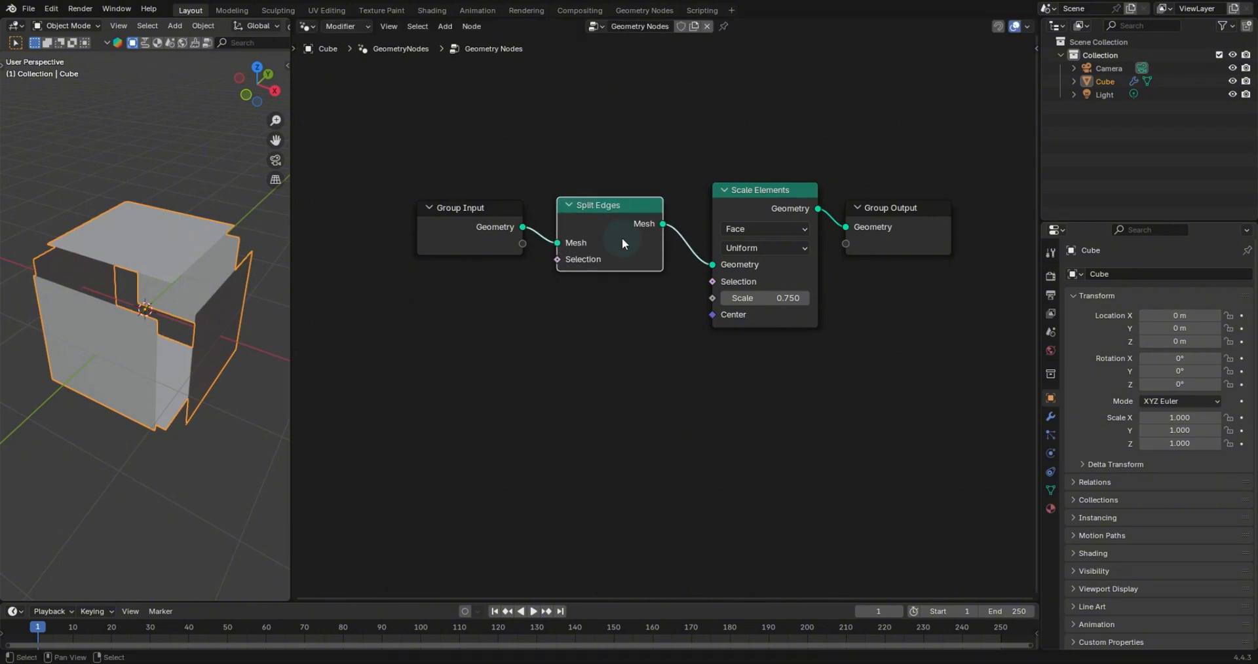
key("shift+a")
type("sub")
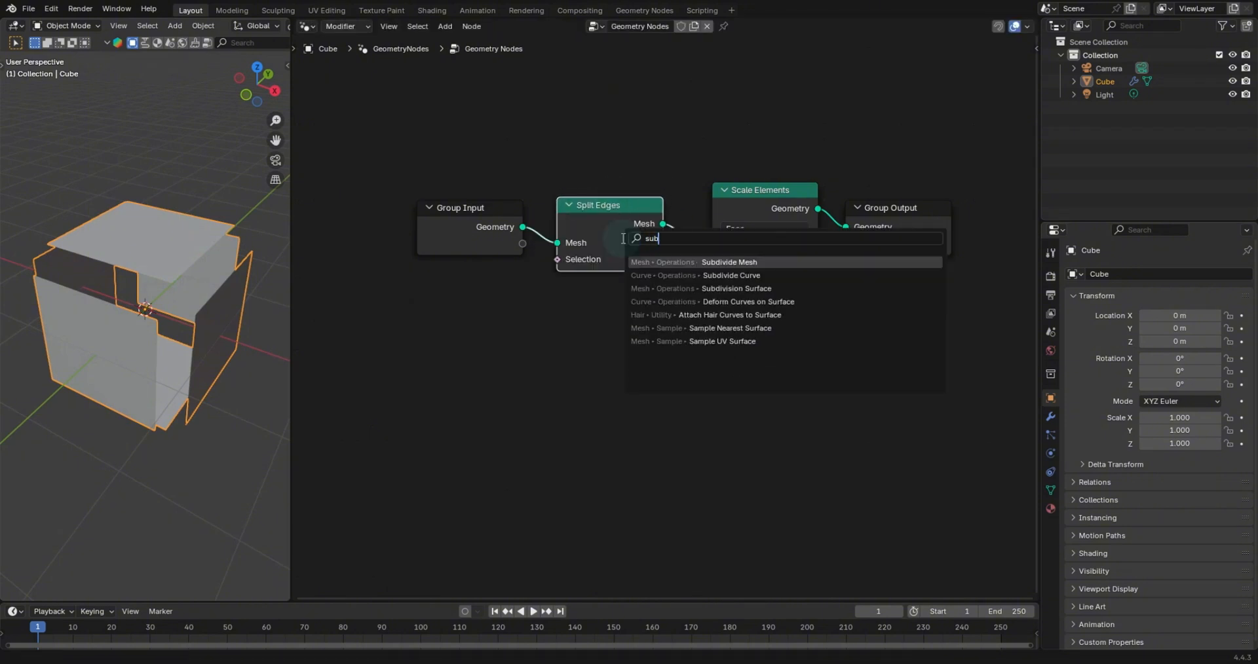
key("Return")
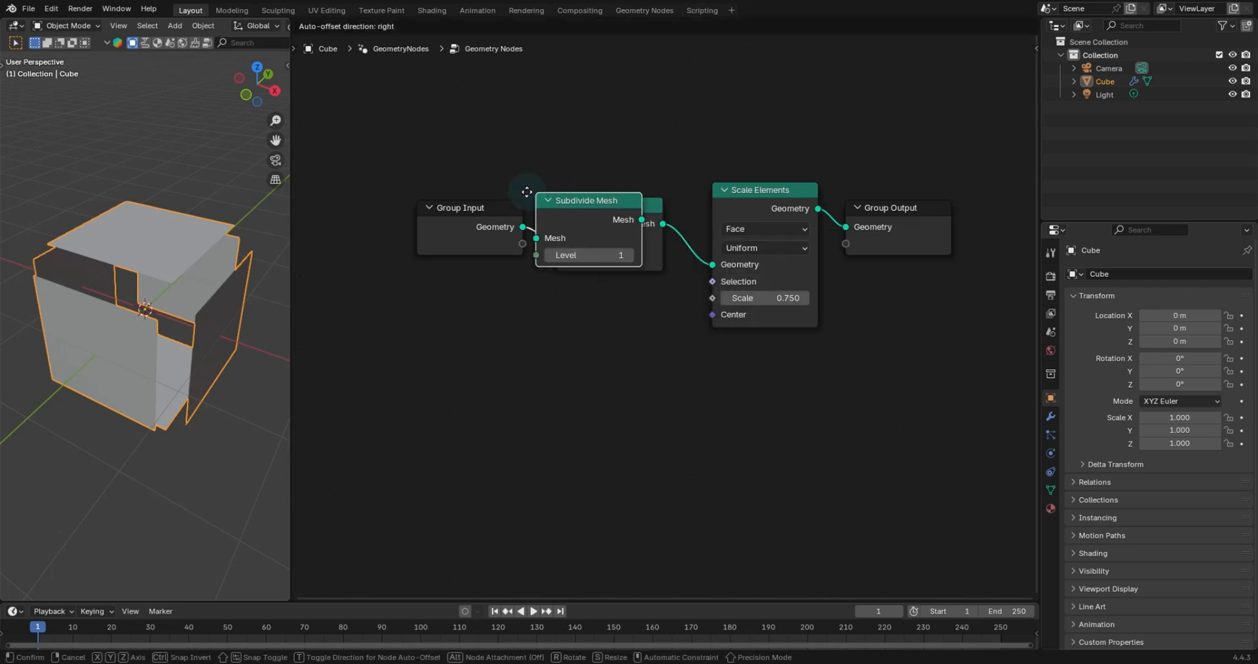
left_click(521, 202)
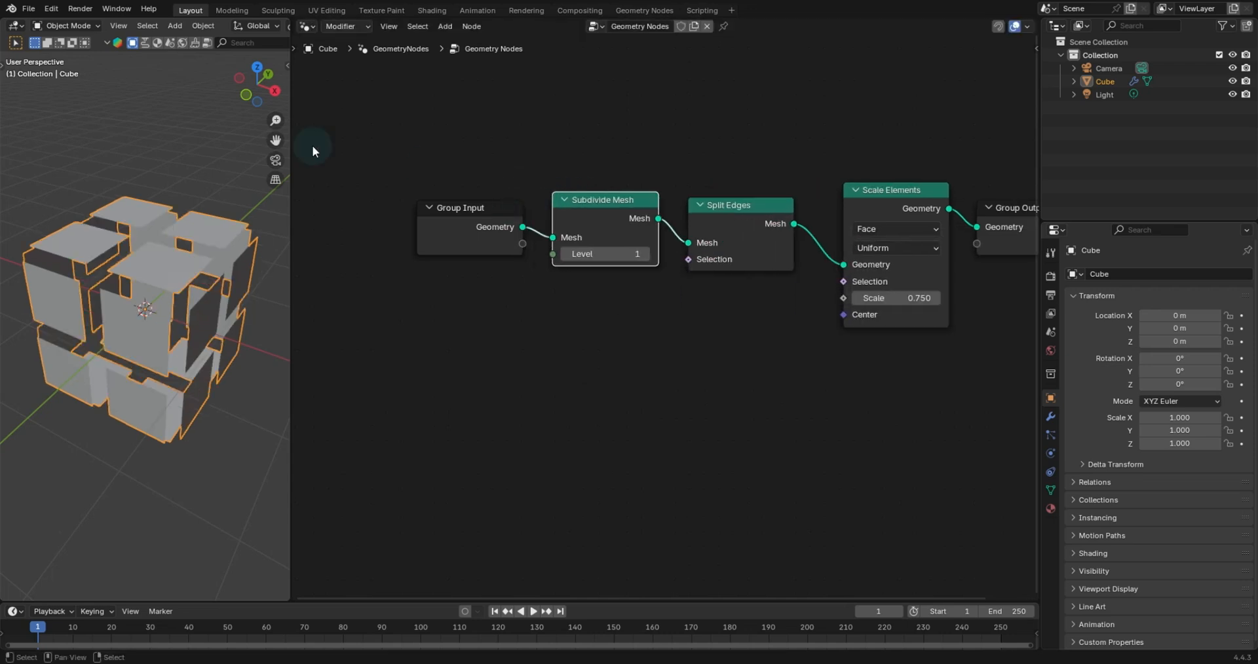
- Raise the Subdivide Mesh level to 3 and set the Scale Elements scale to 1
left_click(645, 253)
left_click(646, 253)
left_click(906, 298)
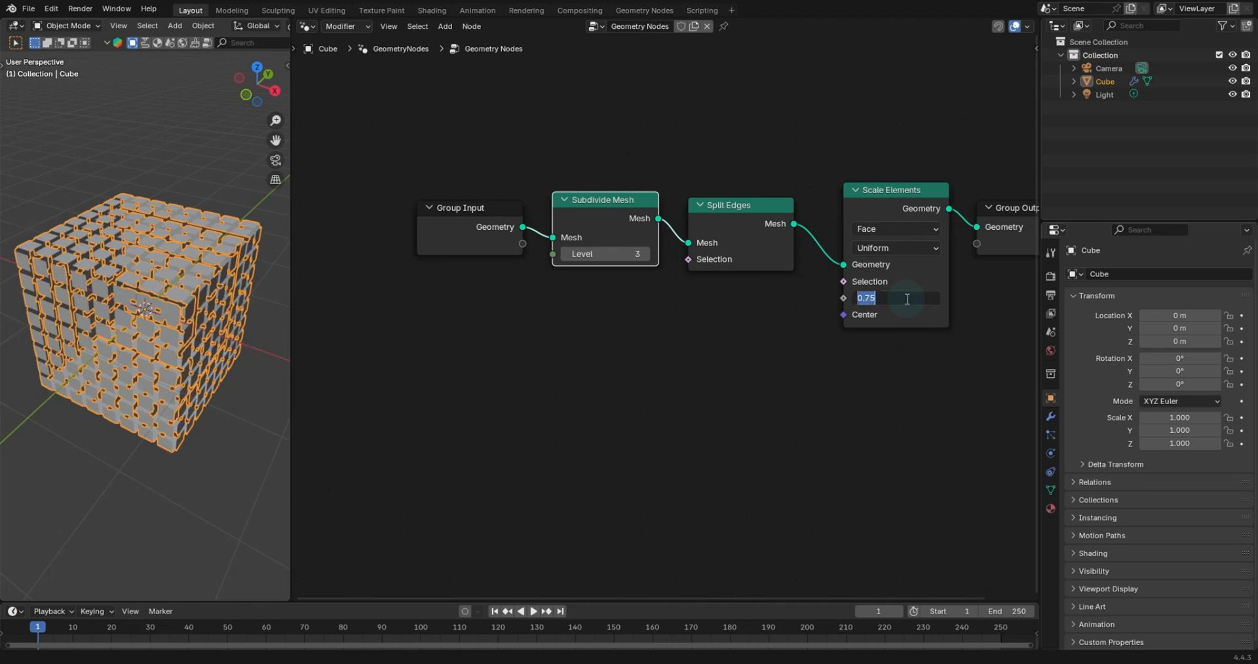
type("1")
key("Return")
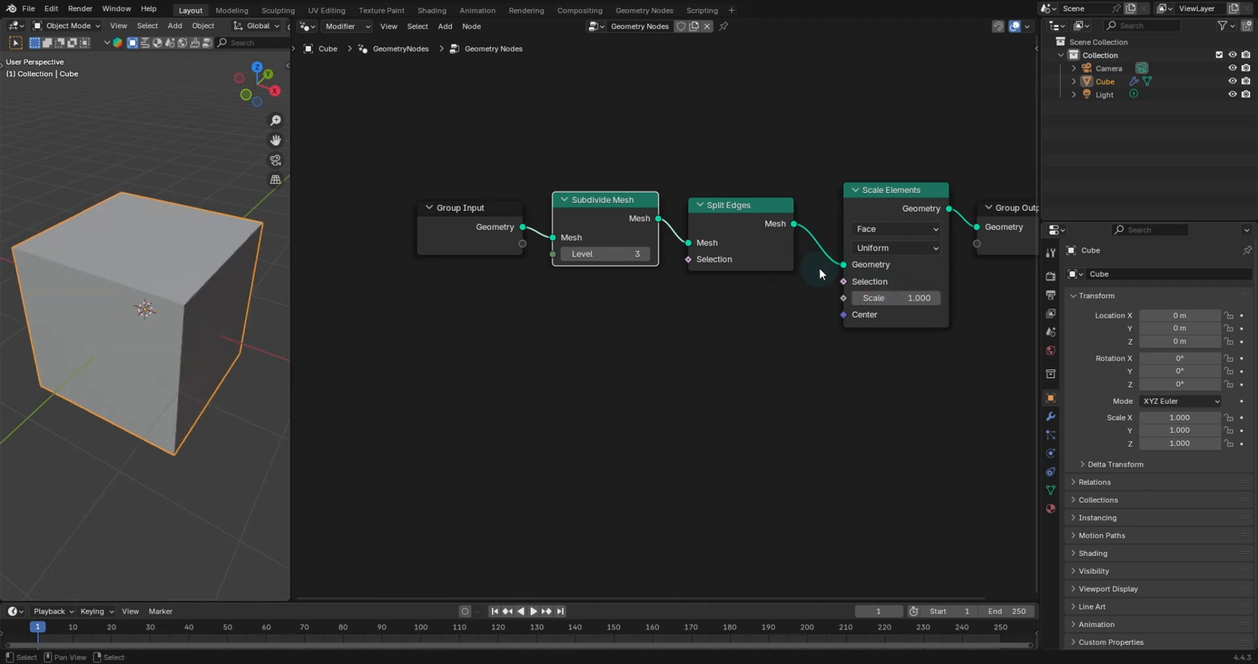
- Rearrange the nodes and insert a Set Position node between Scale Elements and Group Output
left_click_drag(888, 190, 867, 167)
left_click_drag(975, 209, 972, 176)
middle_click_drag(754, 250, 634, 257)
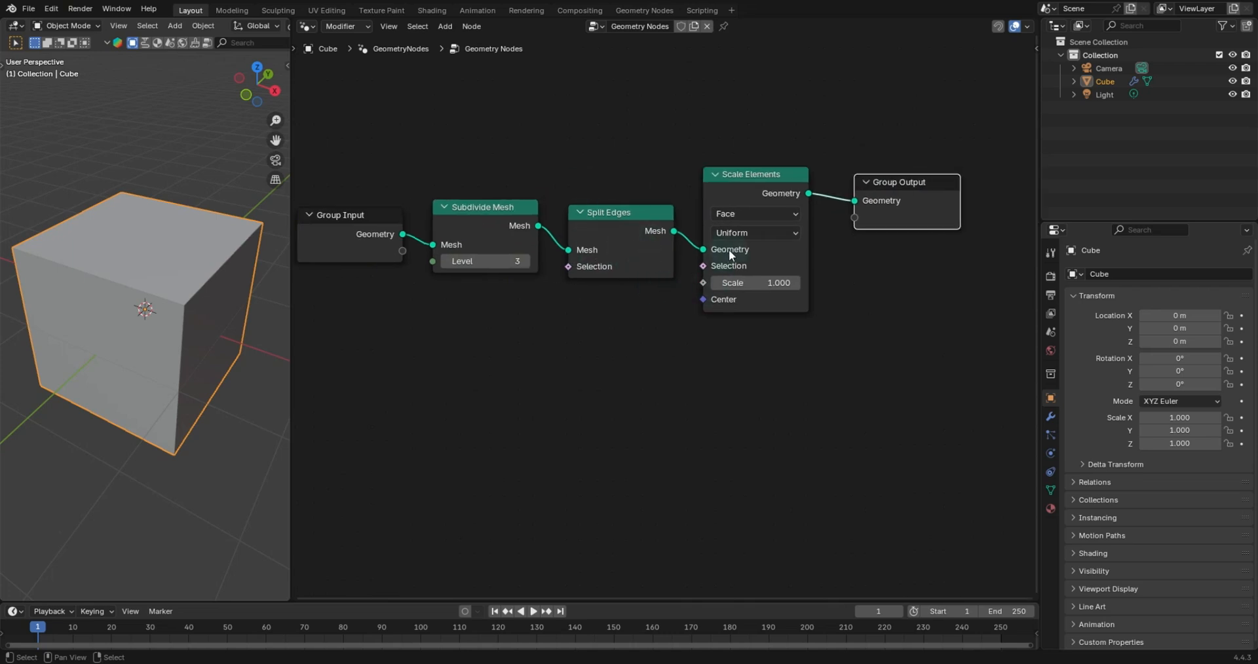
left_click_drag(879, 191, 971, 184)
key("shift+a")
type("set")
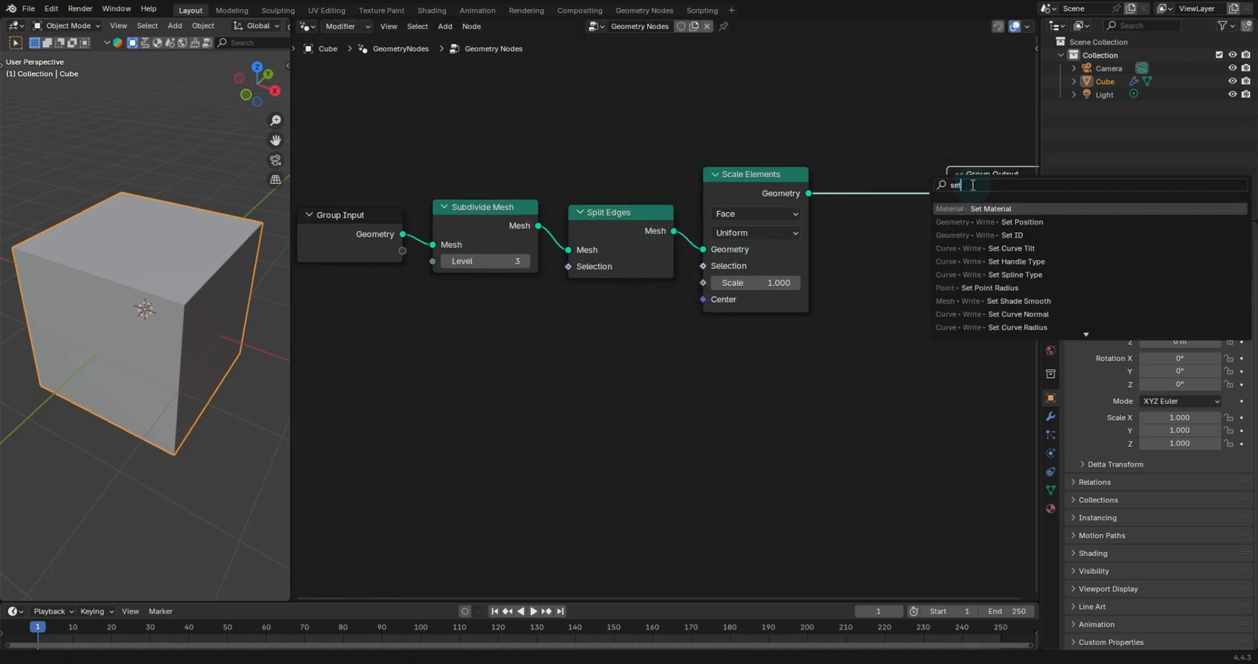
type(" po")
key("Return")
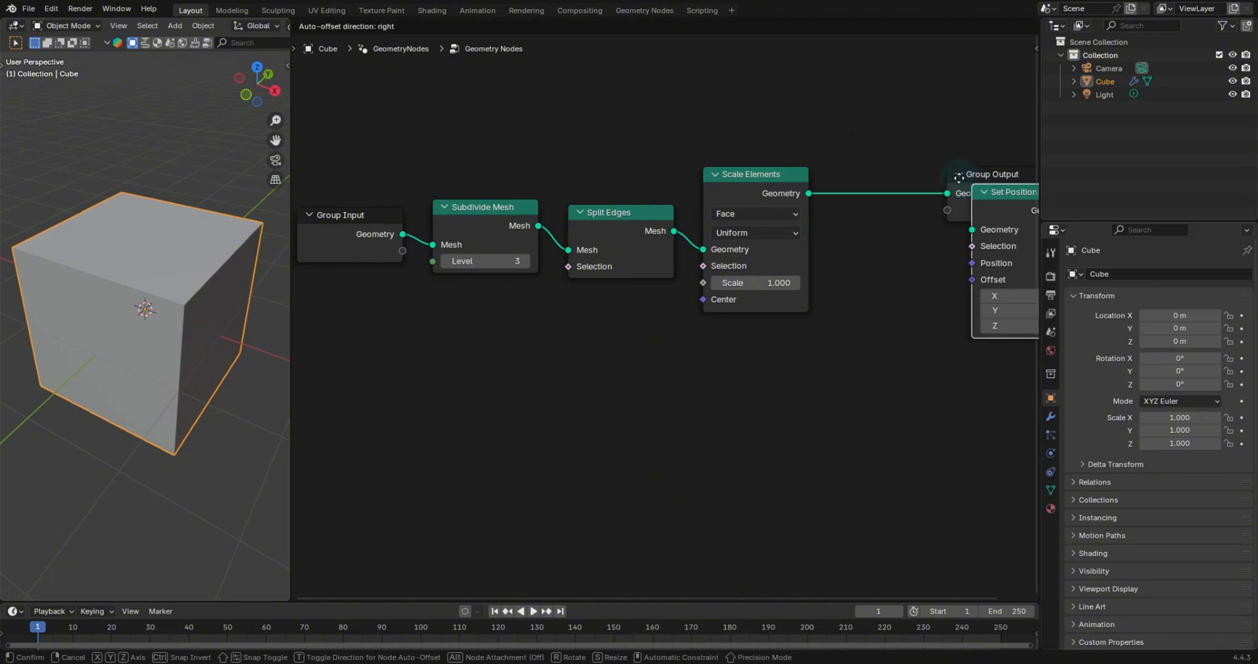
left_click(916, 343)
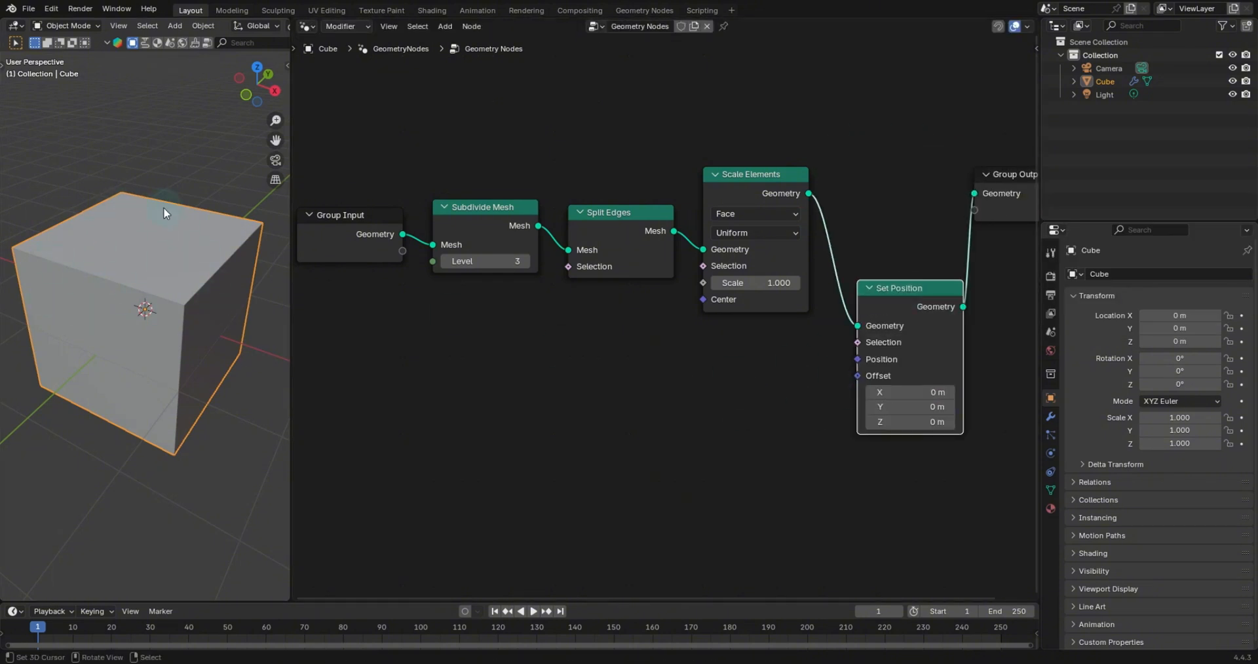
mouse_move(189, 270)
middle_mouse_down()
mouse_move(236, 268)
mouse_move(186, 266)
middle_mouse_up()
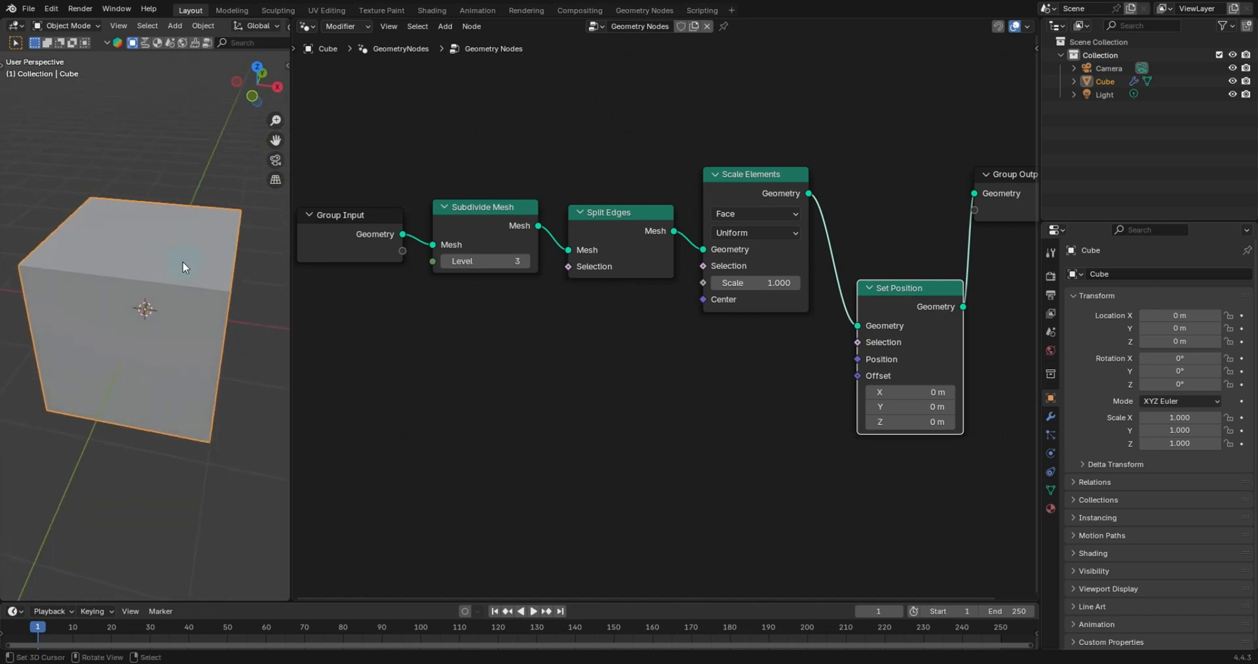
mouse_move(743, 283)
left_mouse_down()
mouse_move(723, 283)
mouse_move(737, 283)
left_mouse_up()
right_click(742, 283)
middle_click_drag(209, 293, 219, 294)
scroll(219, 294, "up", 1)
scroll(219, 294, "down", 2)
scroll(277, 29, "down", 5)
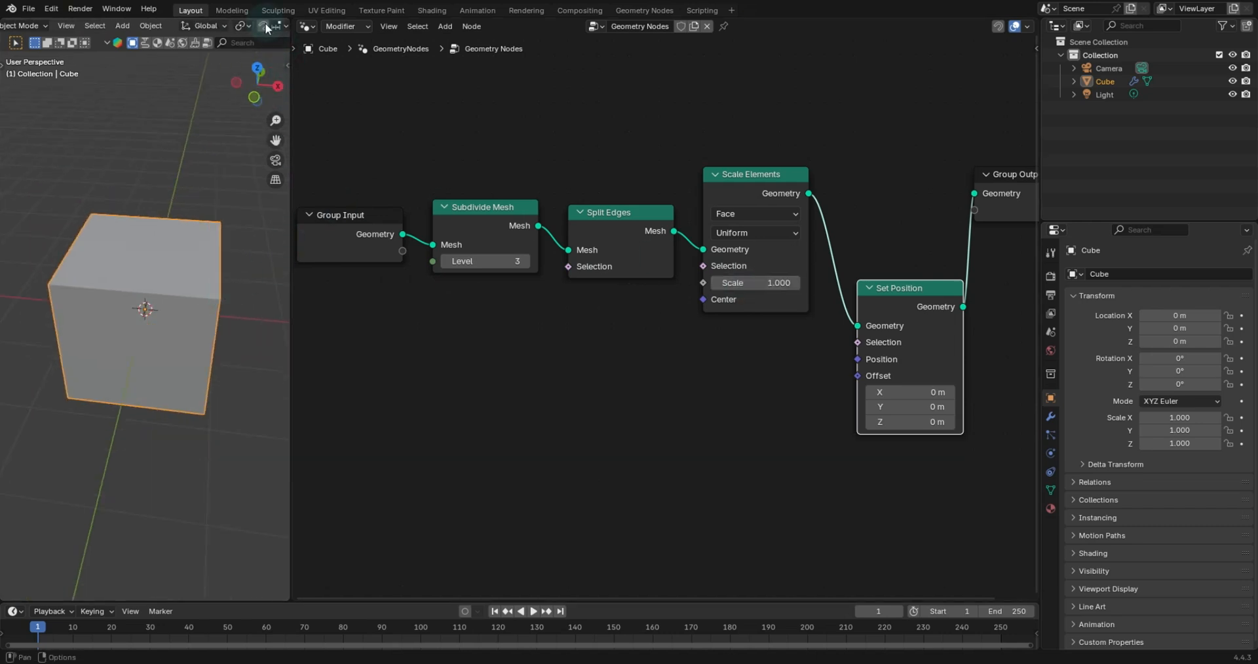
- Enable Cavity in the viewport shading options and orbit the cube view
left_click(278, 26)
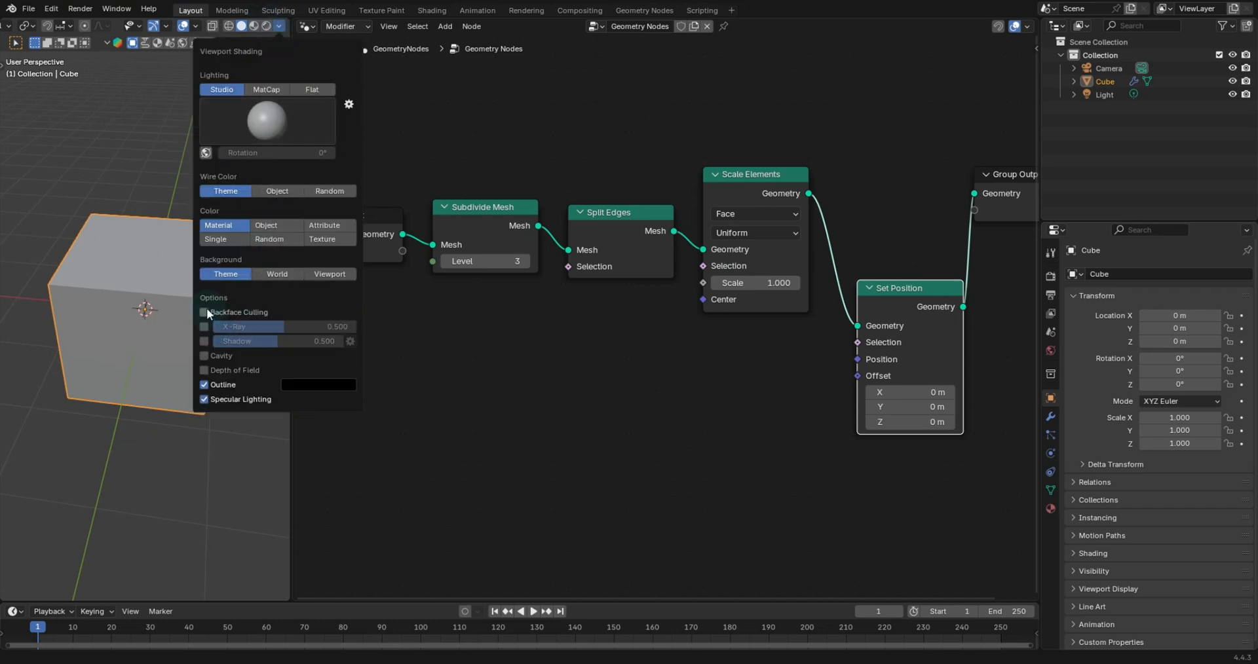
left_click(204, 356)
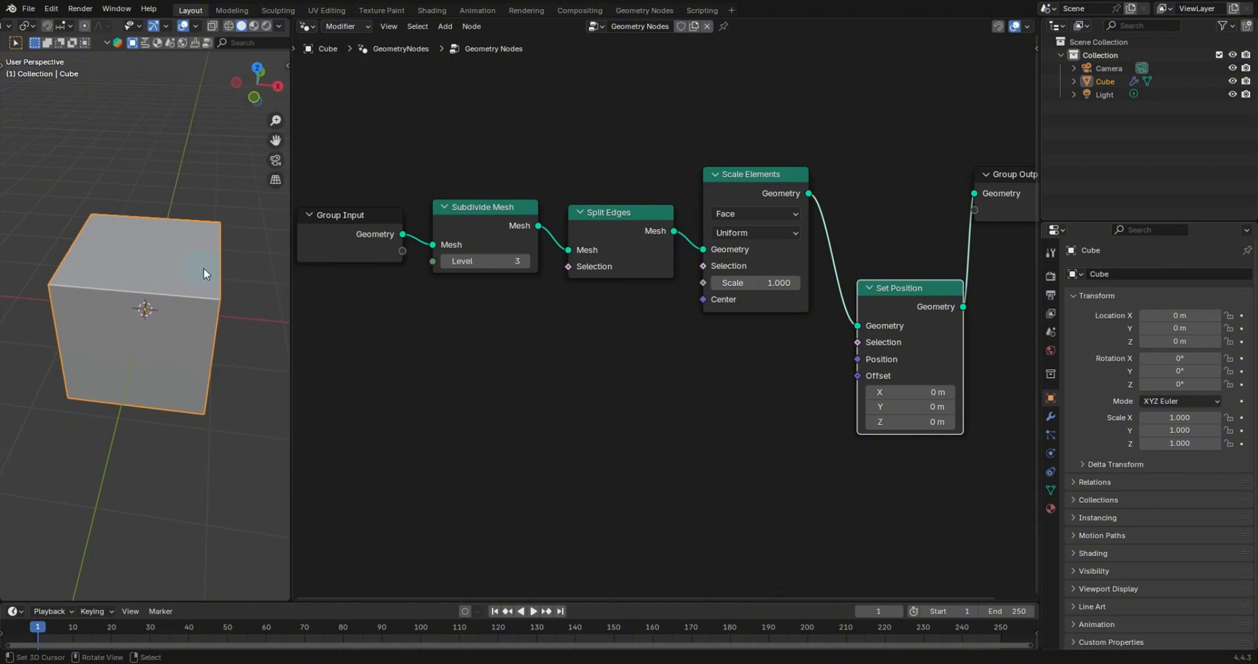
middle_click_drag(206, 273, 188, 264)
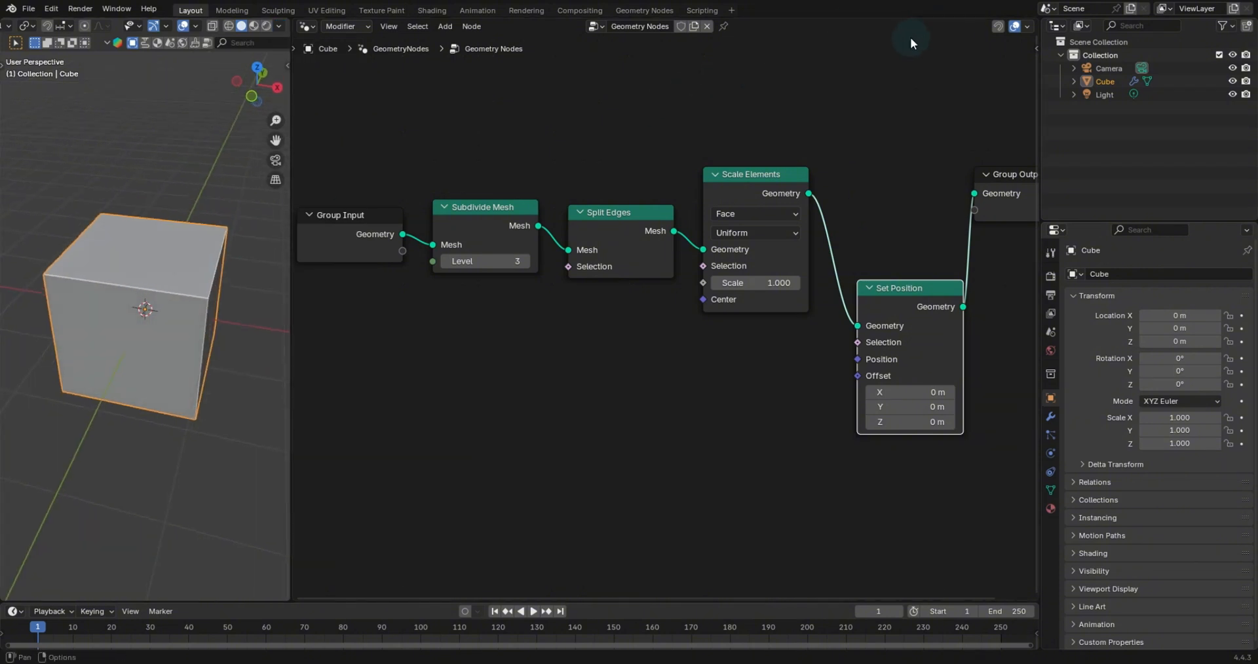
- Add an Accumulate Field node below the node chain
middle_click_drag(700, 380, 668, 370)
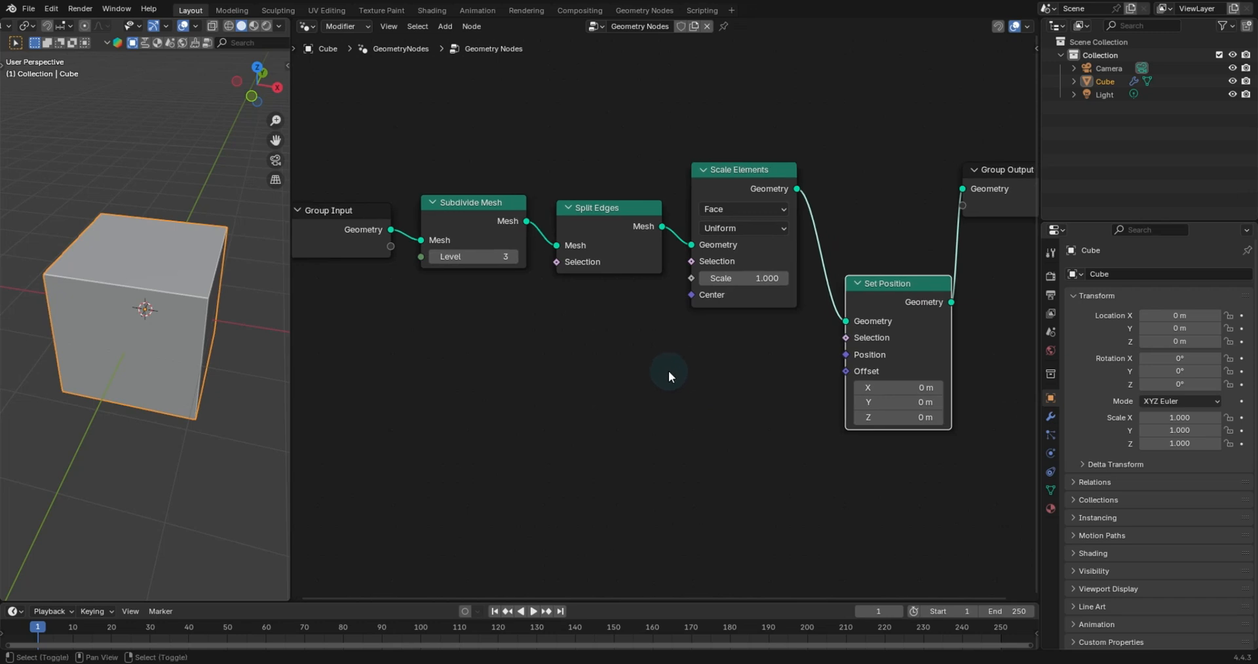
key("shift+a")
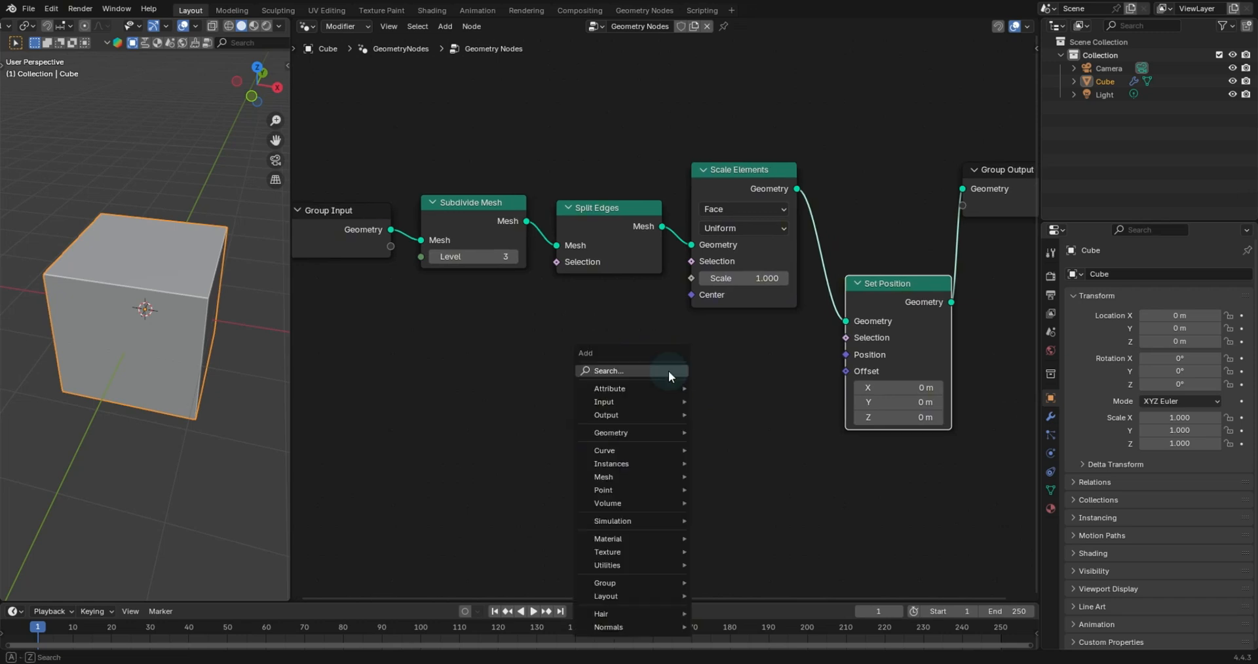
type("acu")
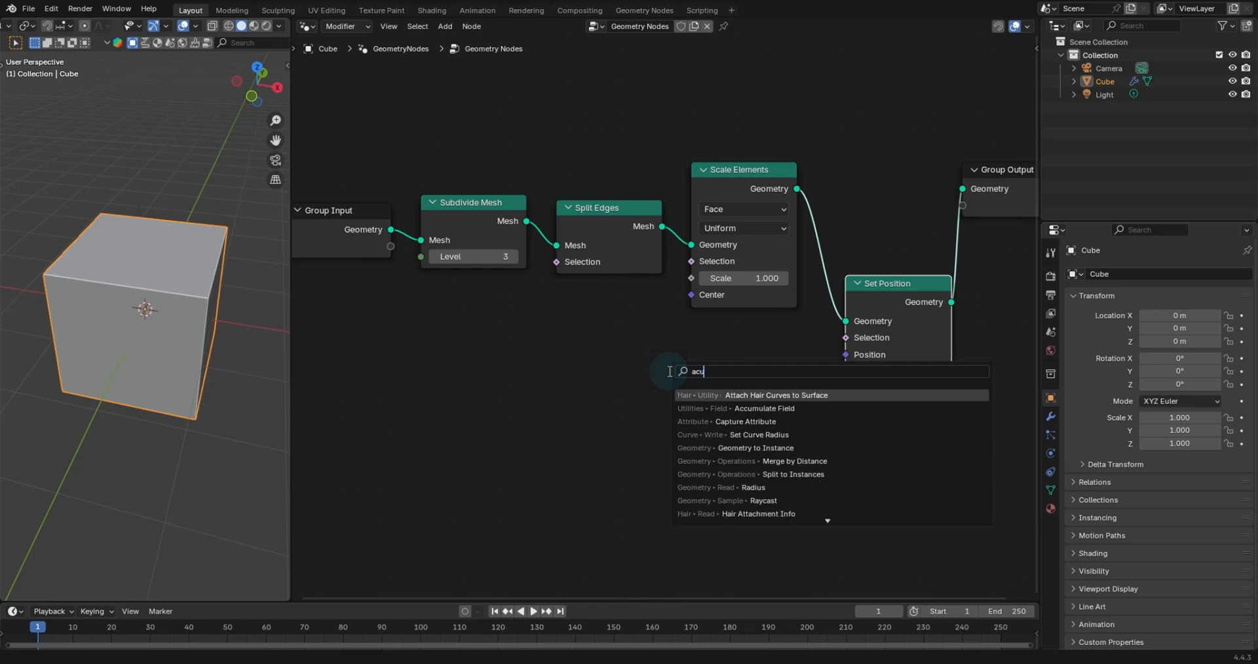
key("Down")
key("Return")
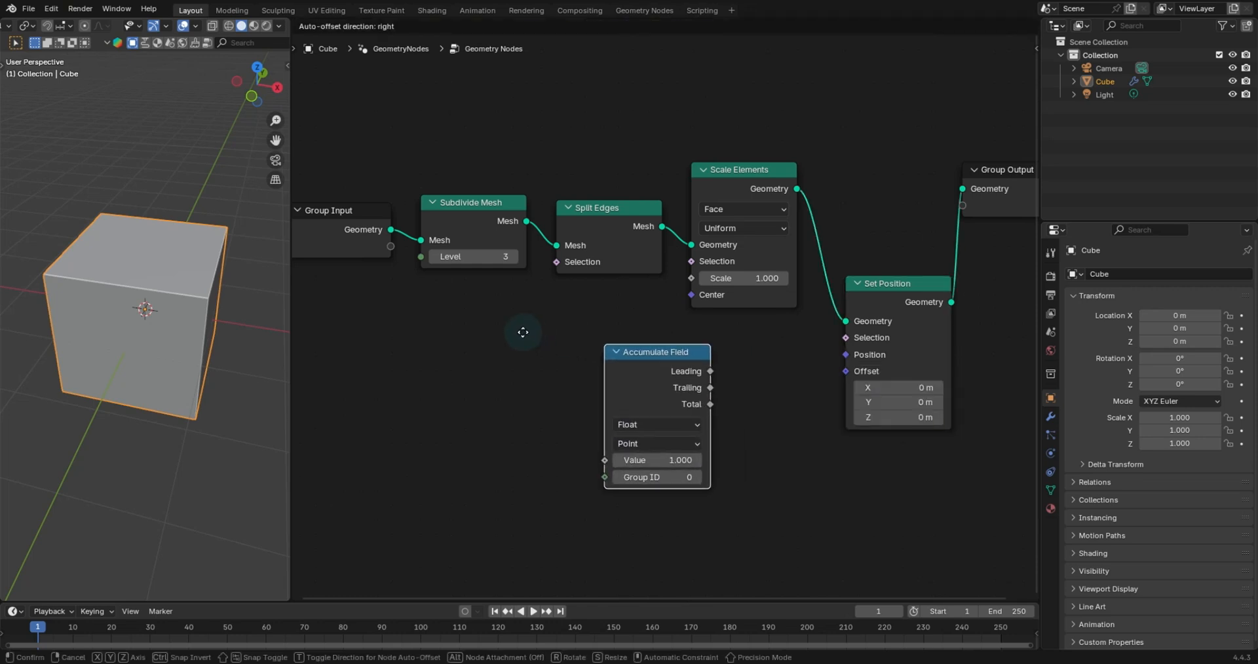
left_click(545, 340)
- Set the Accumulate Field node's domain to Face
scroll(685, 356, "up", 4)
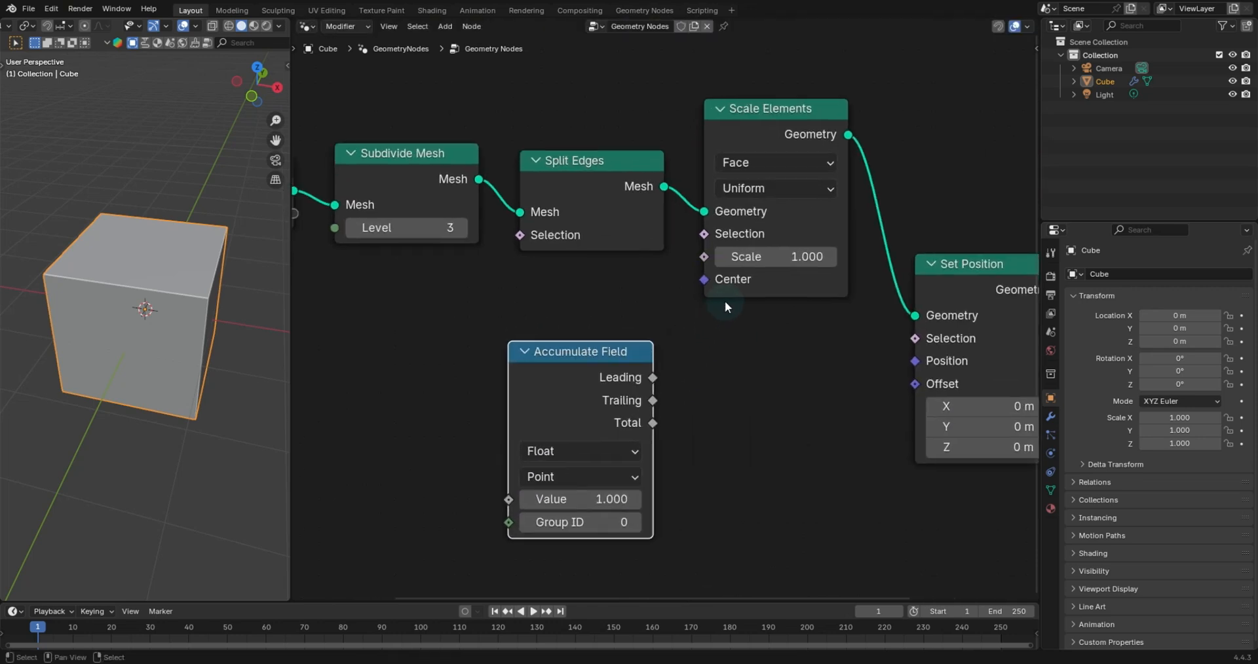
mouse_move(650, 284)
left_mouse_down()
mouse_move(688, 257)
mouse_move(635, 279)
left_mouse_up()
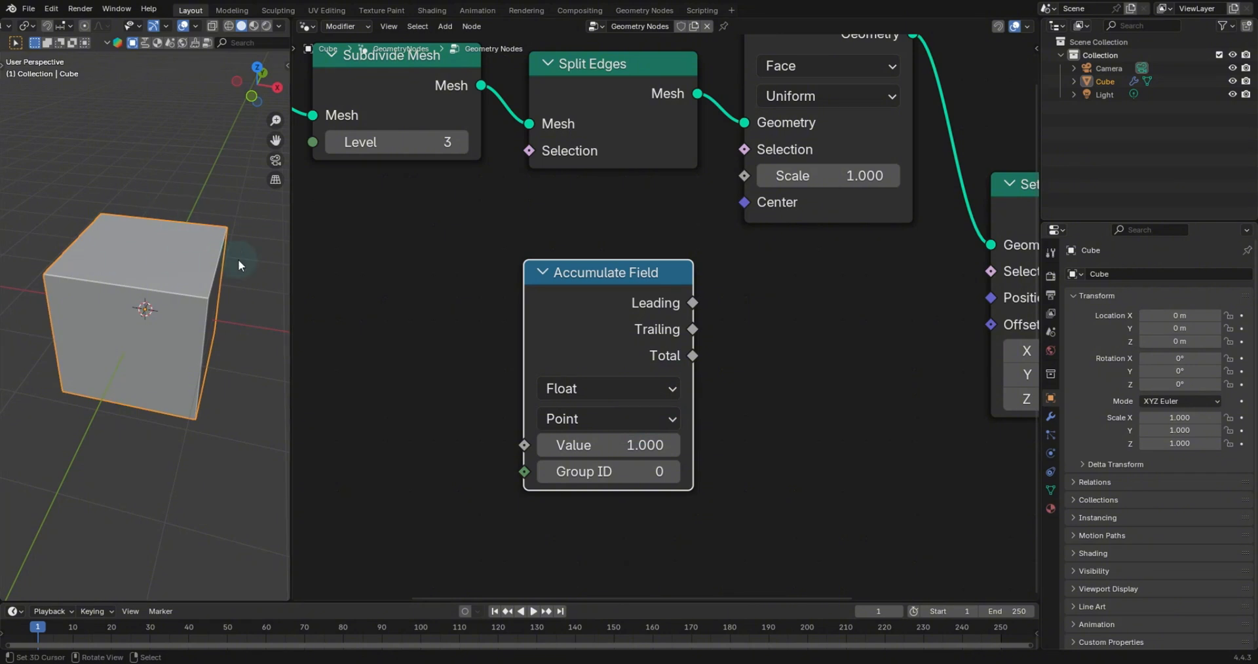
left_click_drag(692, 355, 789, 368)
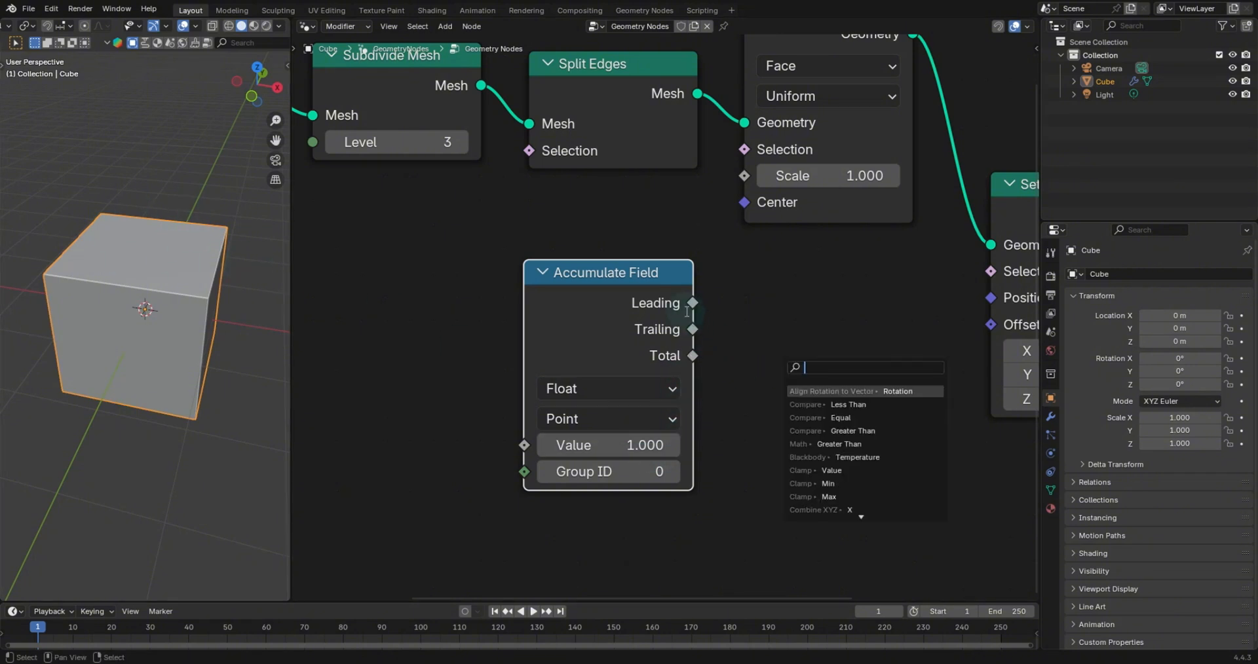
left_click_drag(691, 305, 776, 302)
left_click_drag(693, 330, 774, 313)
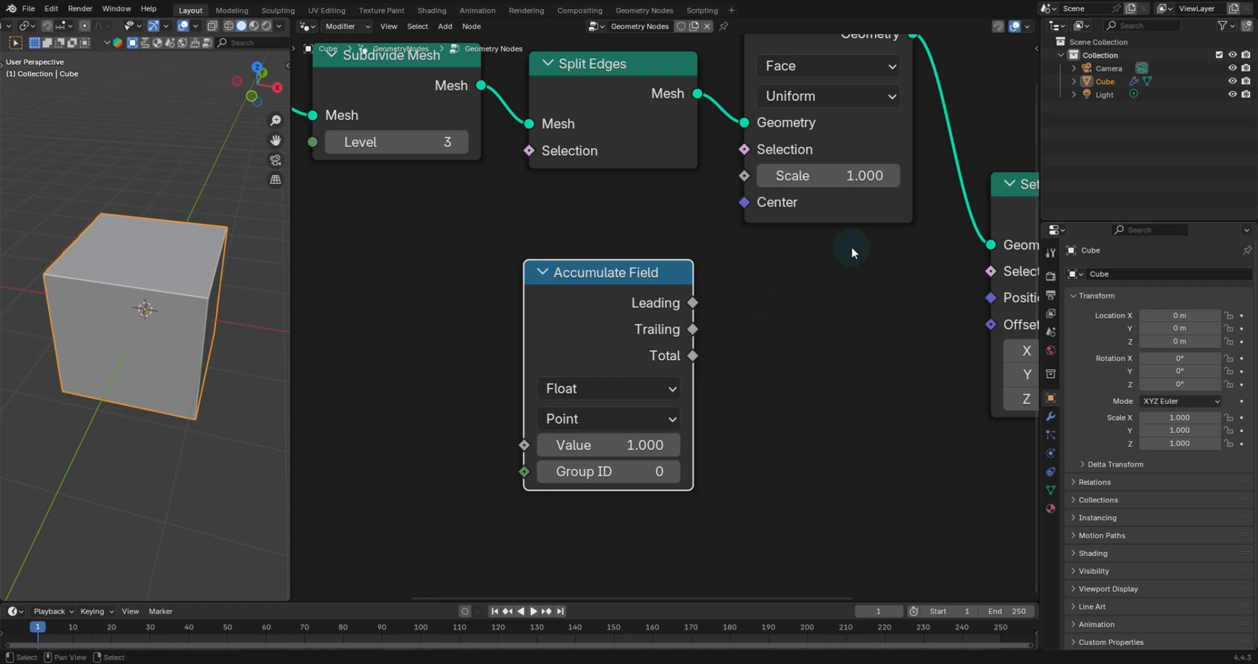
left_click(654, 420)
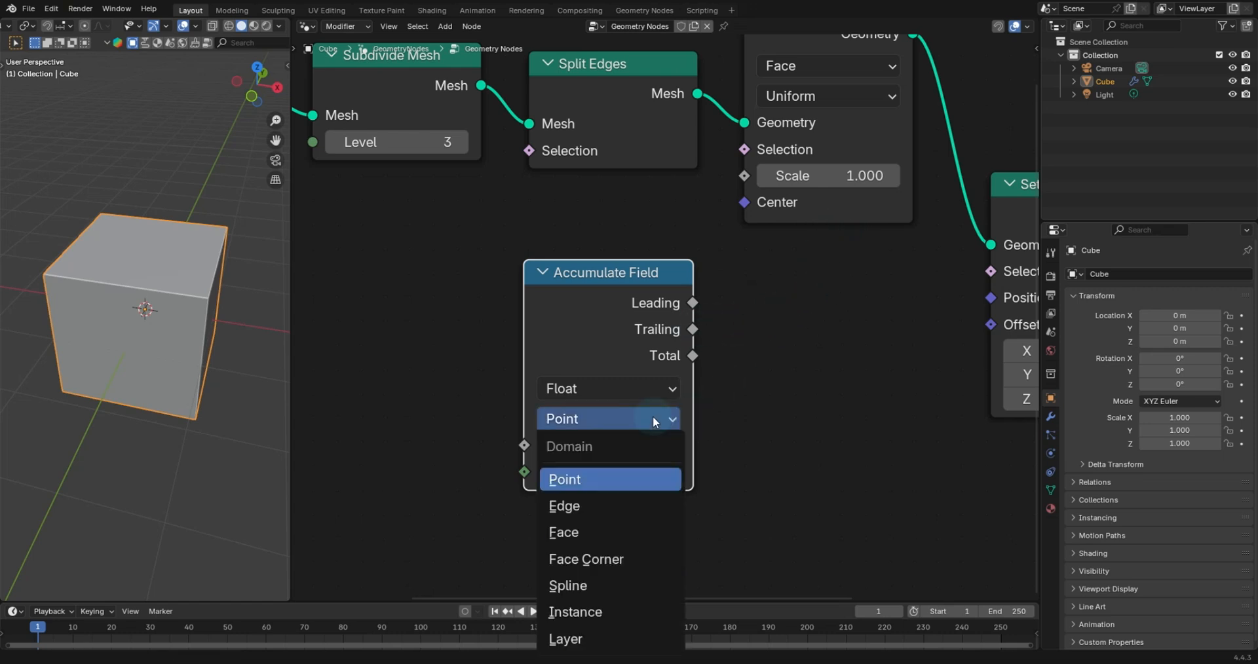
left_click(597, 535)
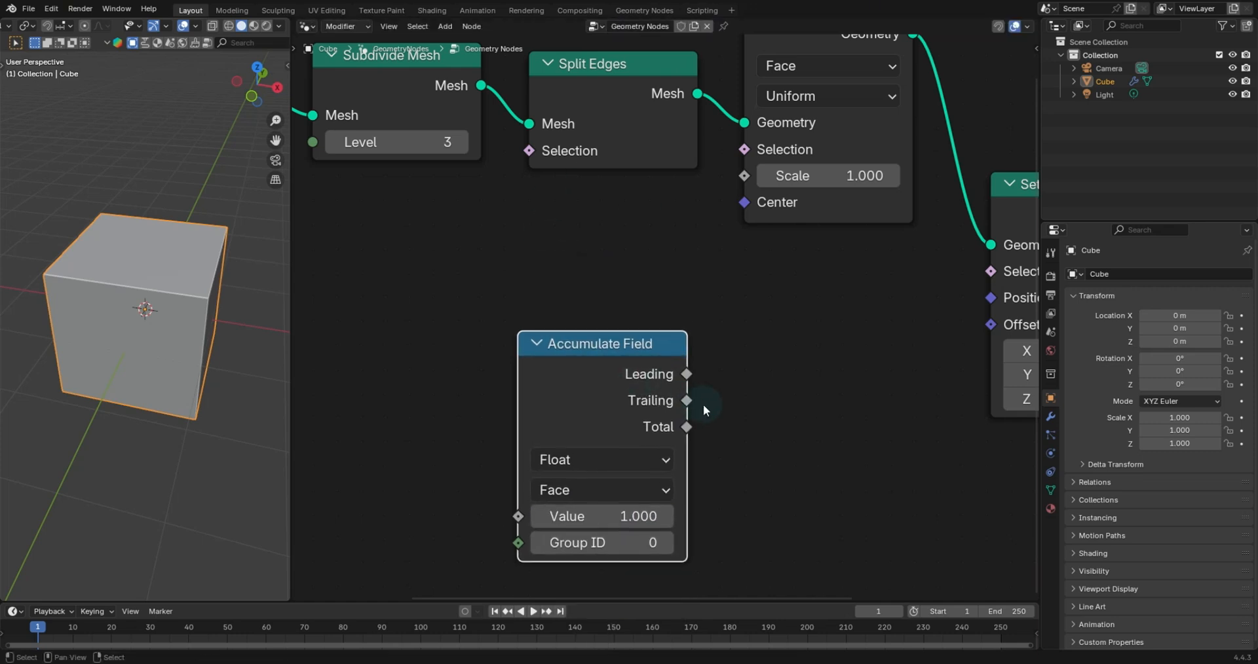
- Add a Position input node to the left of the Accumulate Field node
scroll(681, 393, "down", 3)
left_click_drag(599, 305, 609, 372)
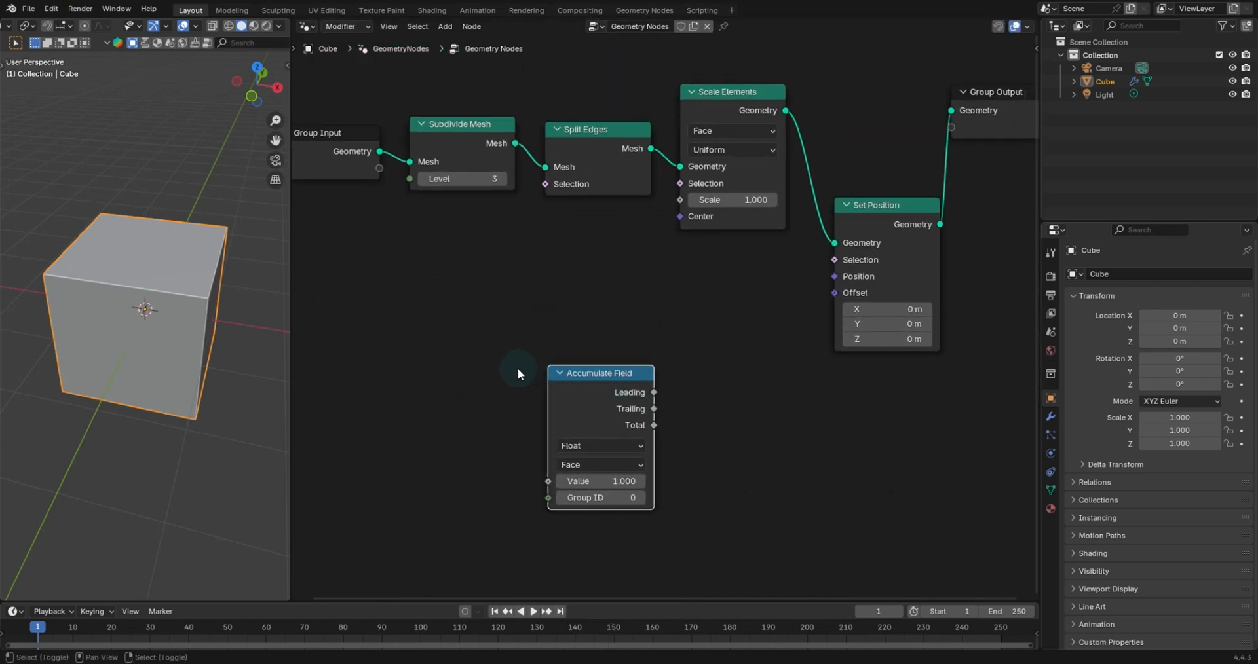
key("shift+a")
type("posit")
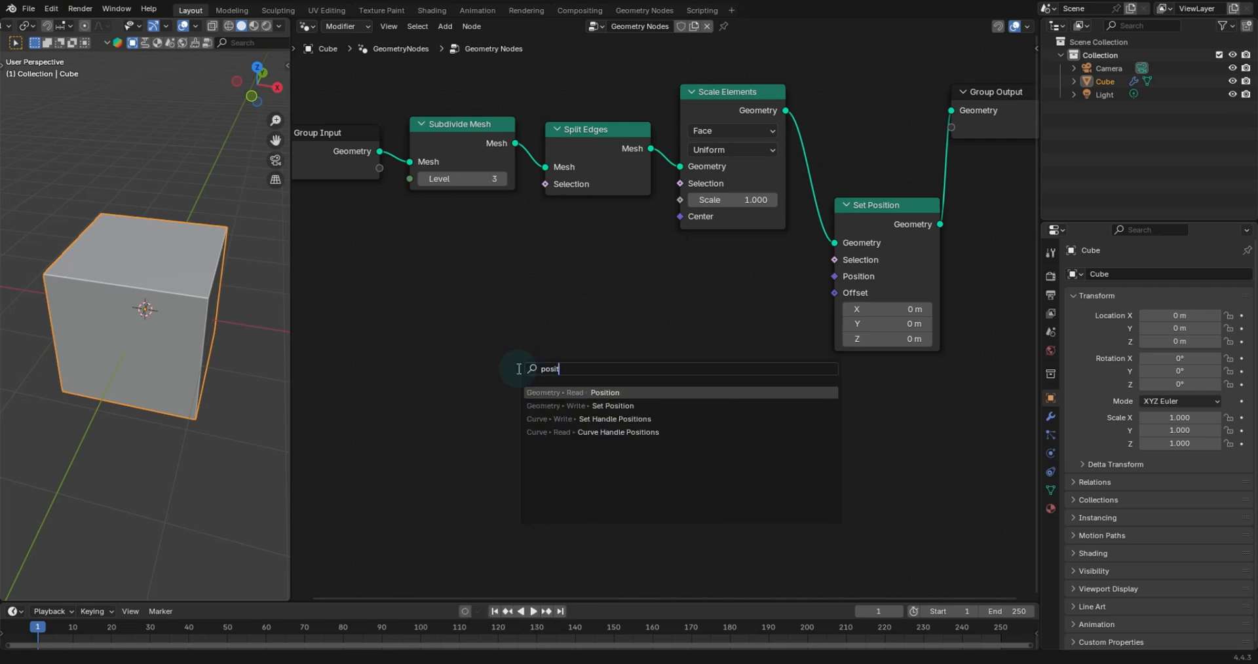
key("Return")
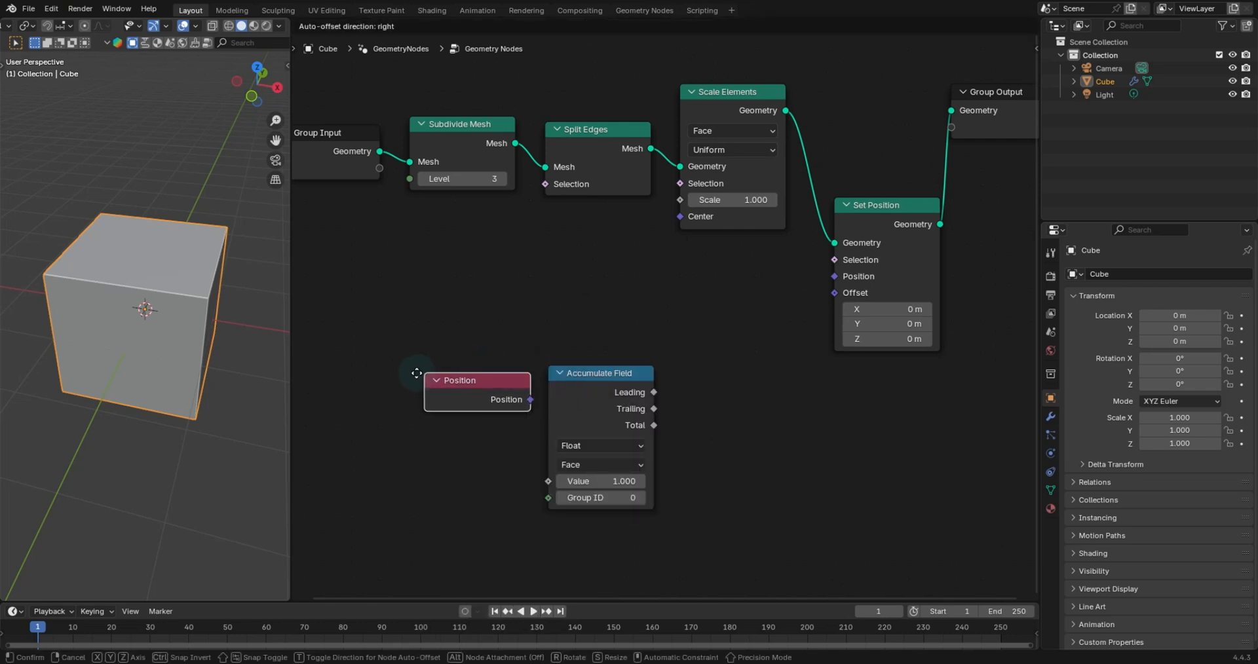
left_click(410, 373)
left_click_drag(462, 384, 410, 404)
- Add a Face Area node and place it above the Position node
key("shift+a")
type("face")
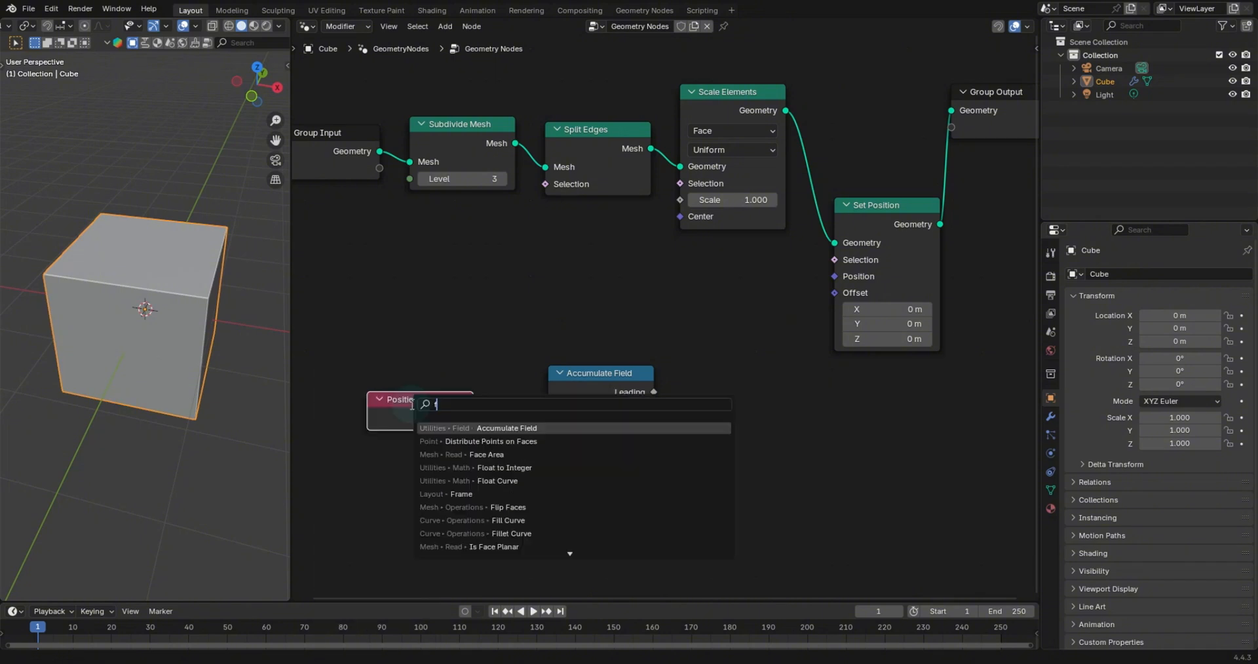
key("Return")
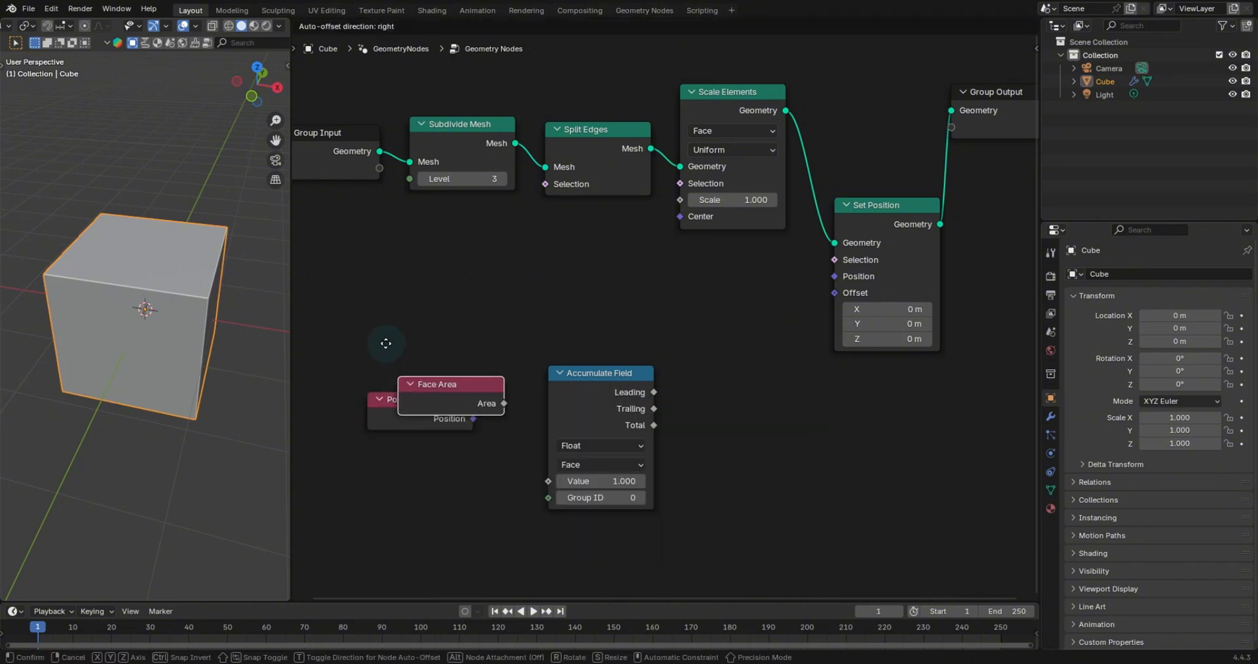
left_click(366, 336)
left_click(377, 344)
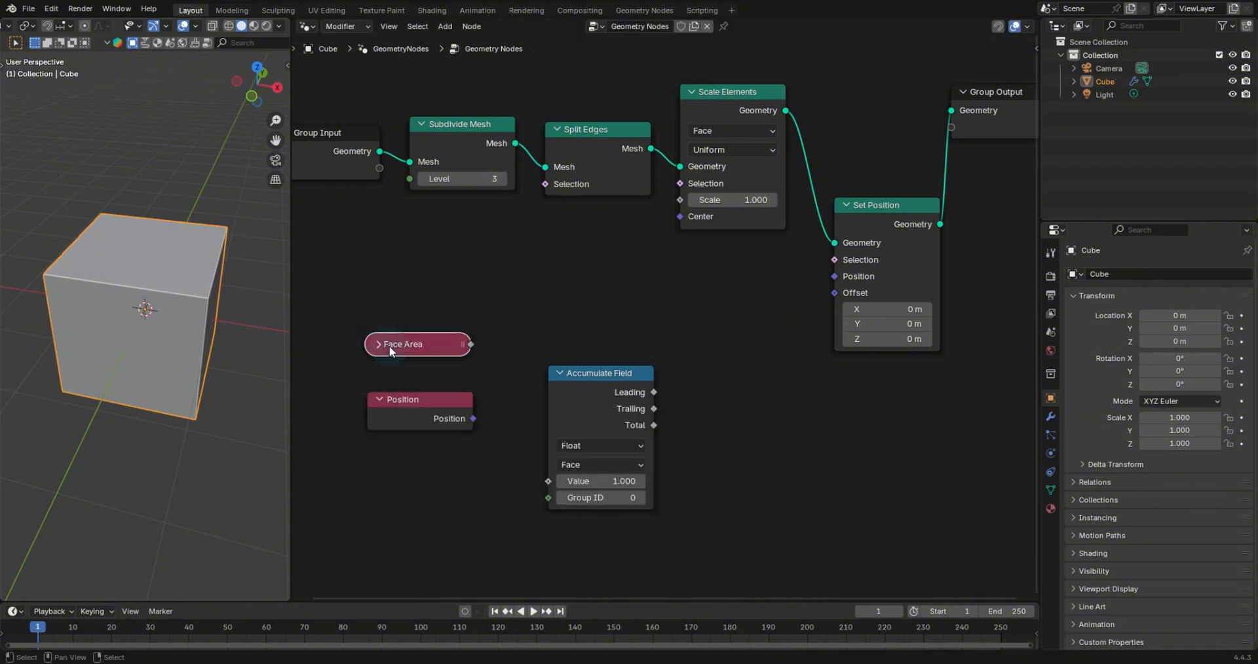
key("h")
key("g")
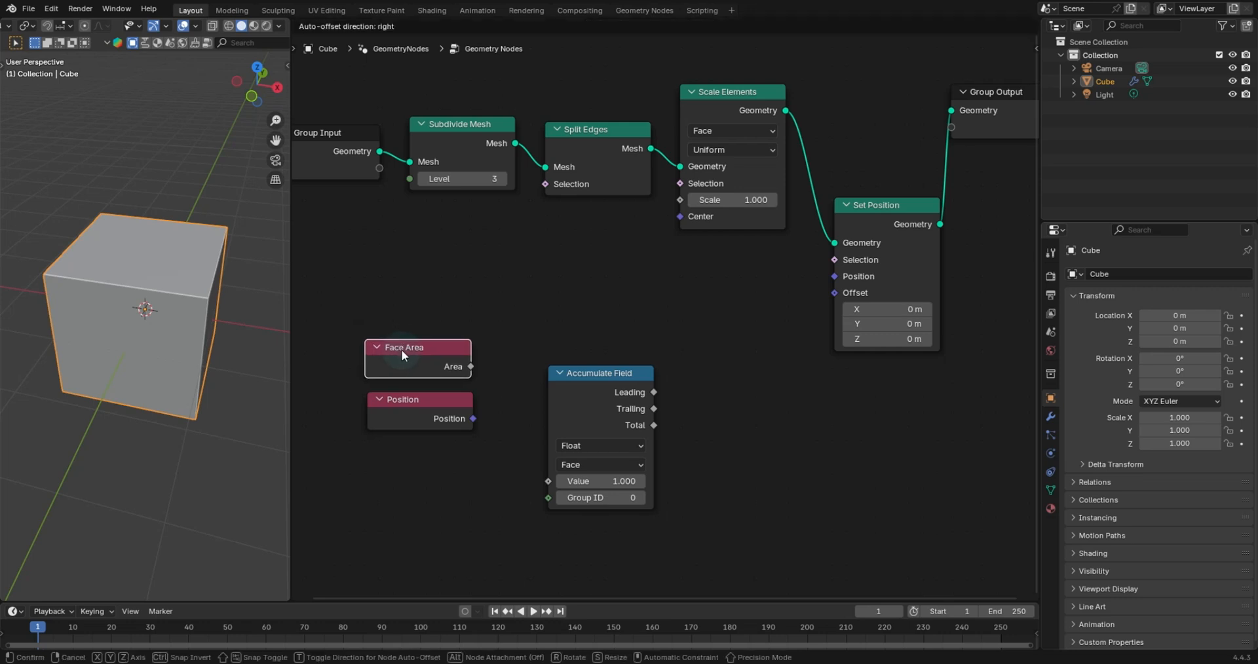
left_click(402, 350)
- Add a Mesh Island node and connect its Island Index to the Accumulate Field's Group ID
key("shift+a")
type("me")
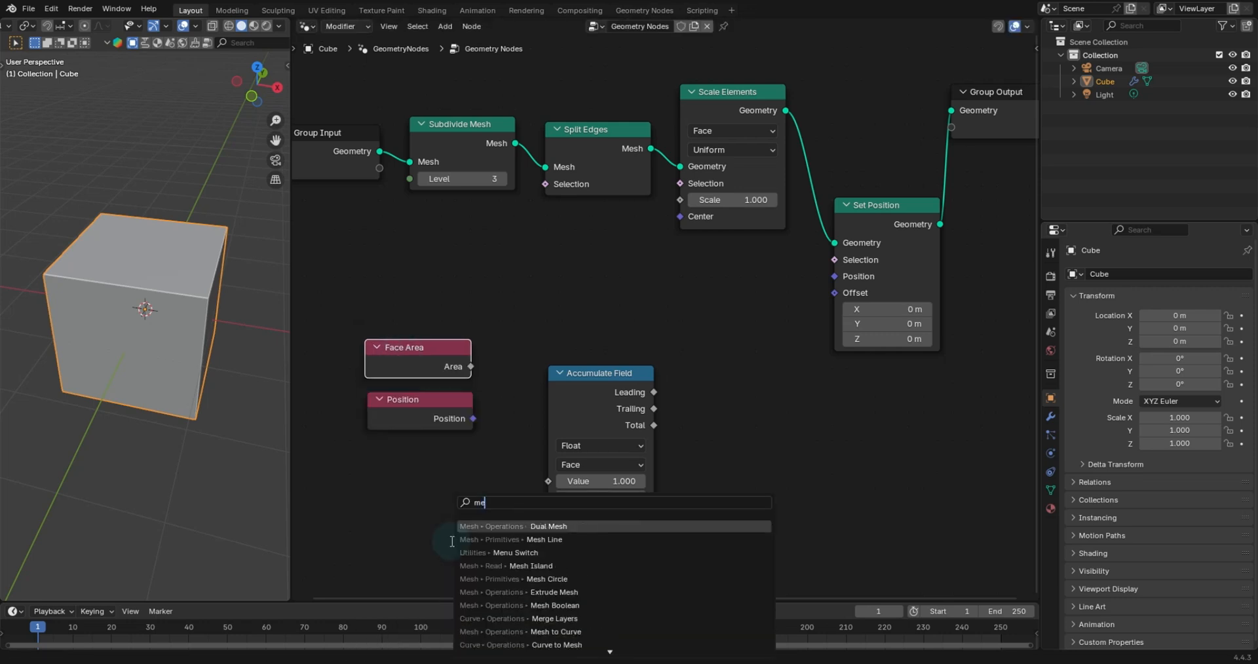
type("sh")
key("Down")
key("Down")
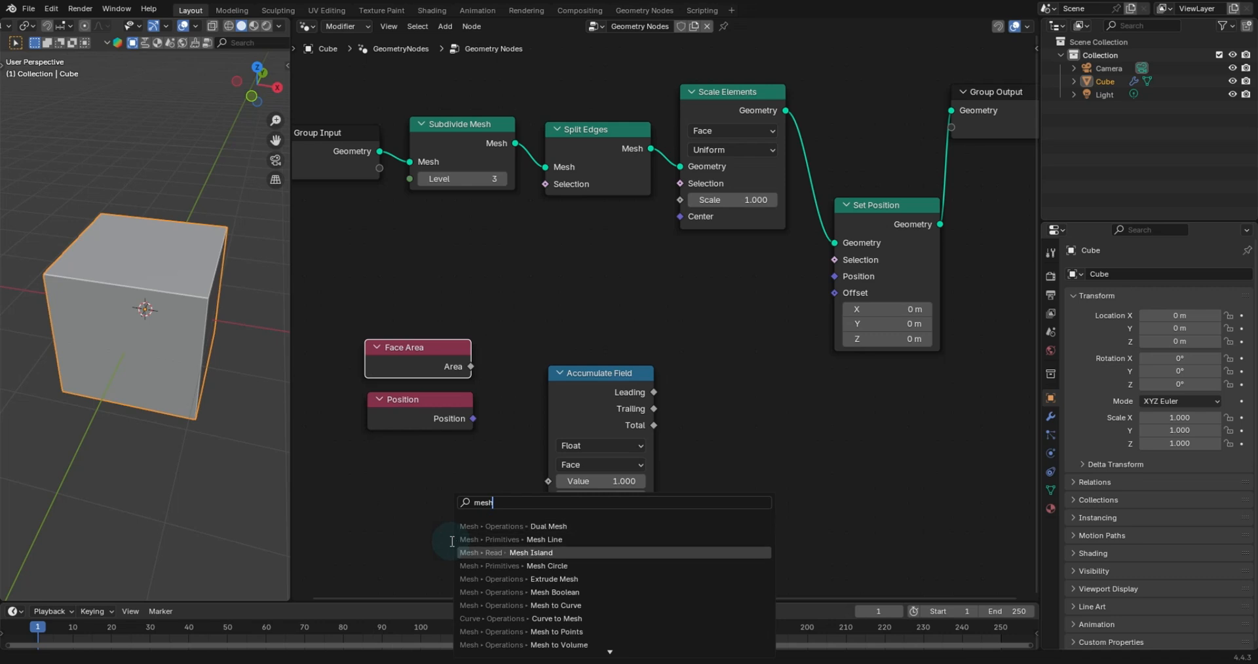
key("Return")
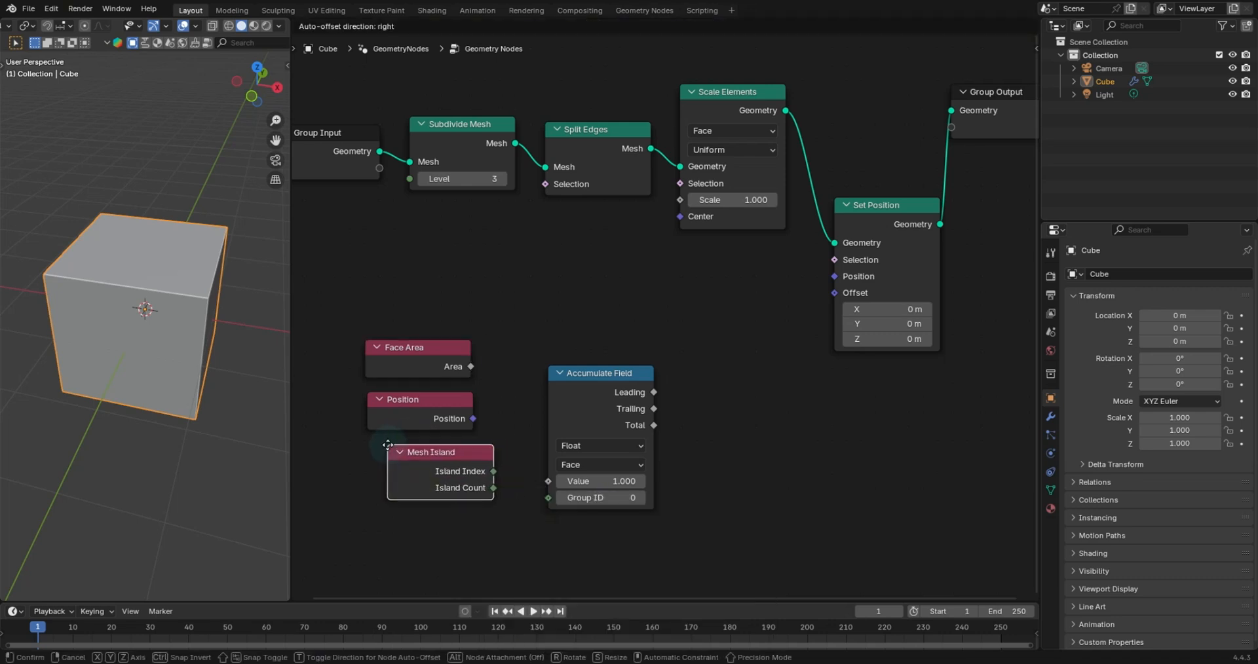
left_click(389, 450)
left_click_drag(499, 471, 520, 417)
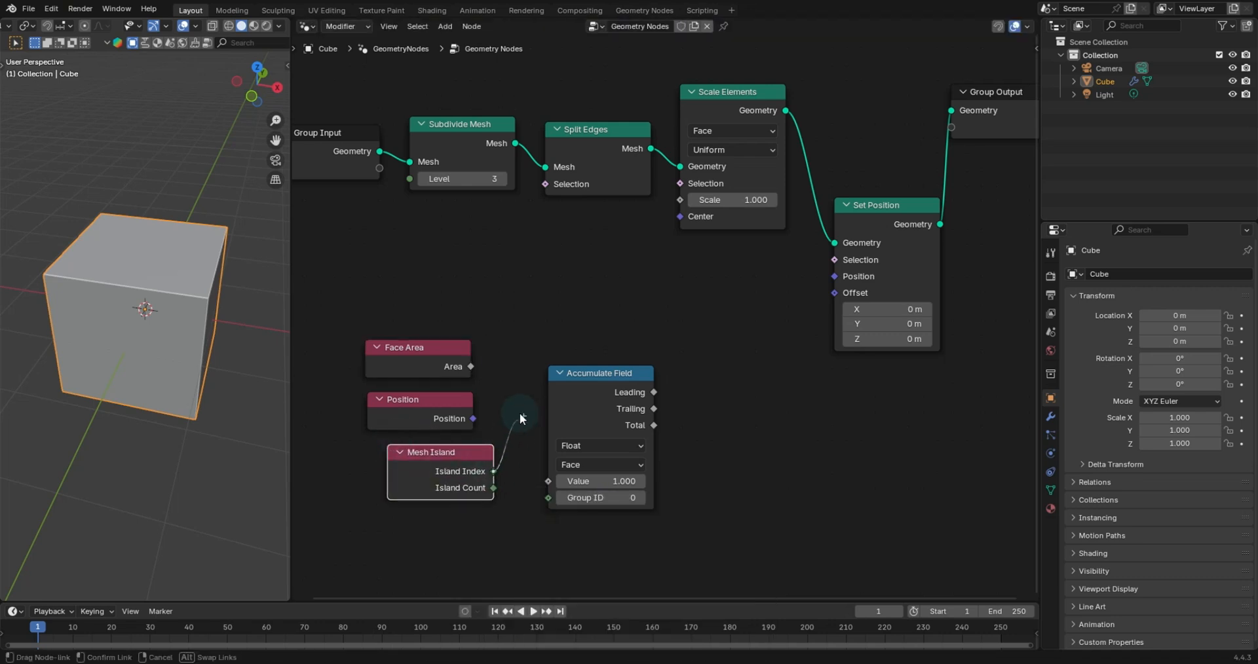
left_click_drag(560, 502, 557, 501)
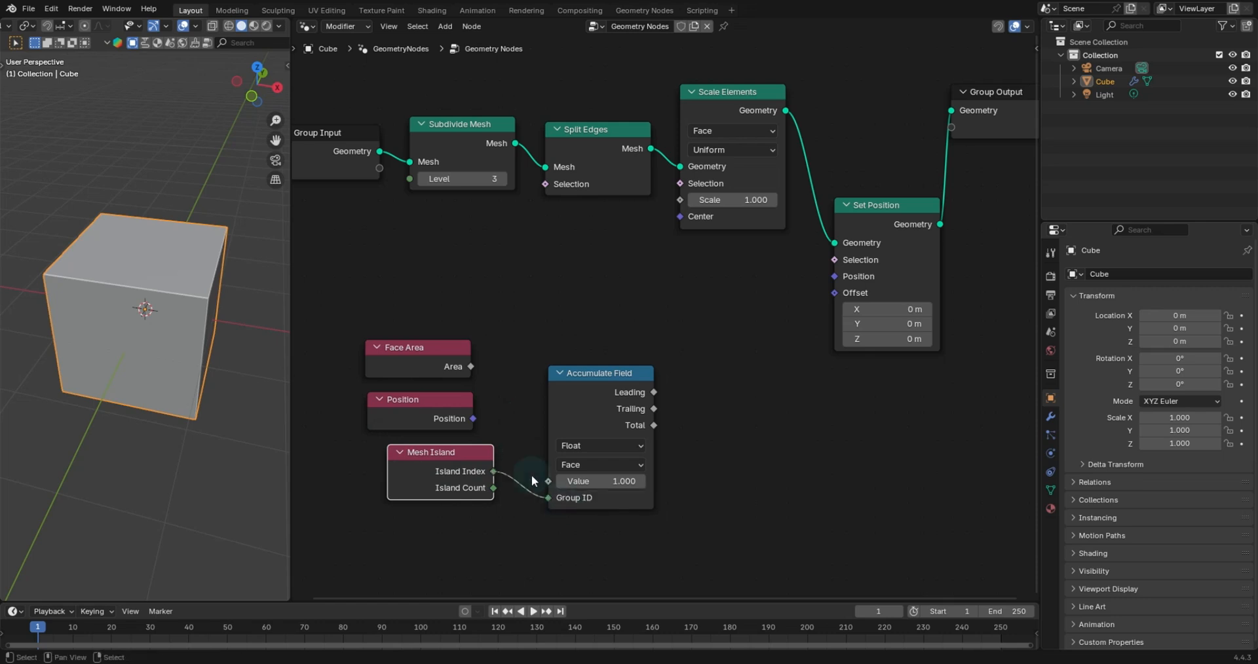
- Add a Divide math node fed by the Accumulate Field's Total output
left_click_drag(452, 457, 435, 478)
left_click_drag(606, 385, 578, 391)
left_click_drag(626, 432, 720, 404)
type("div")
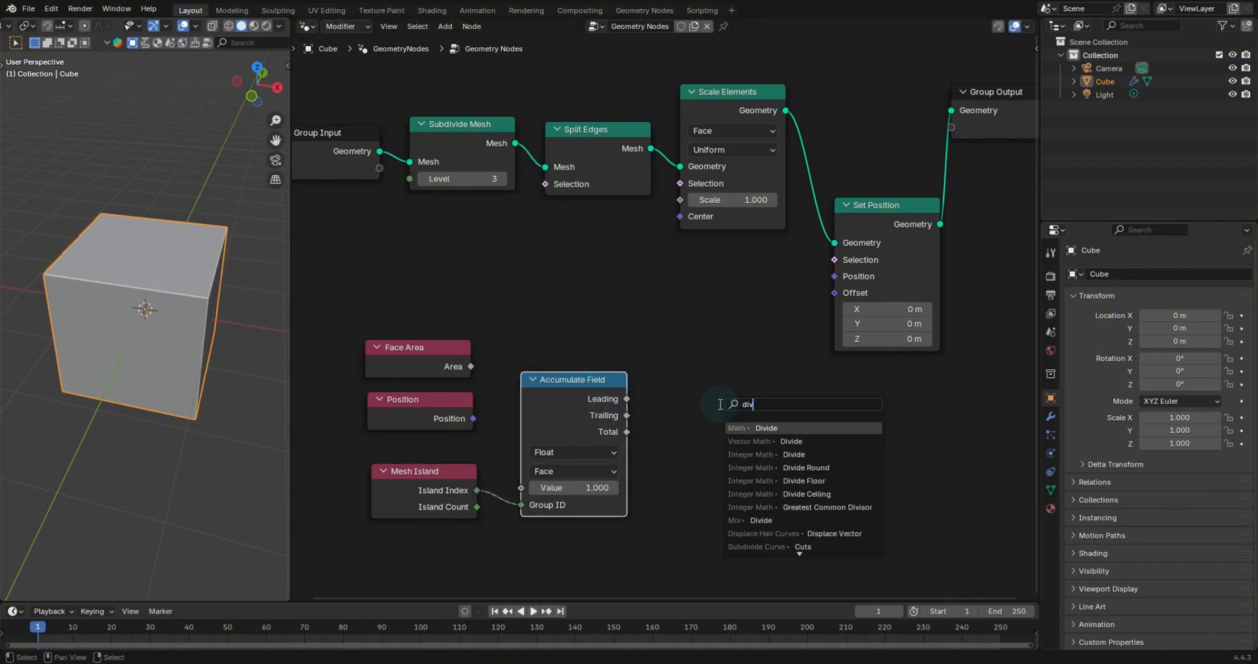
key("Return")
left_click(705, 369)
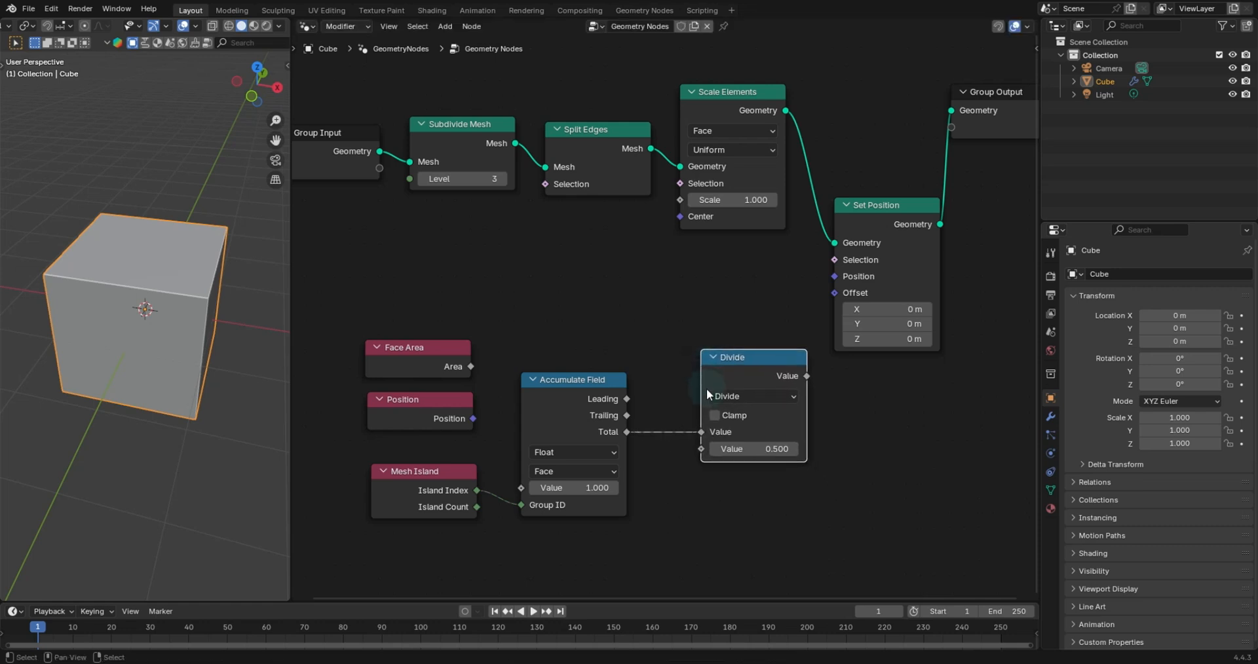
- Route Total into the Divide node's second value and Face Area's Area into the first
left_click_drag(699, 435, 700, 450)
left_click_drag(745, 360, 720, 318)
left_click_drag(450, 364, 671, 390)
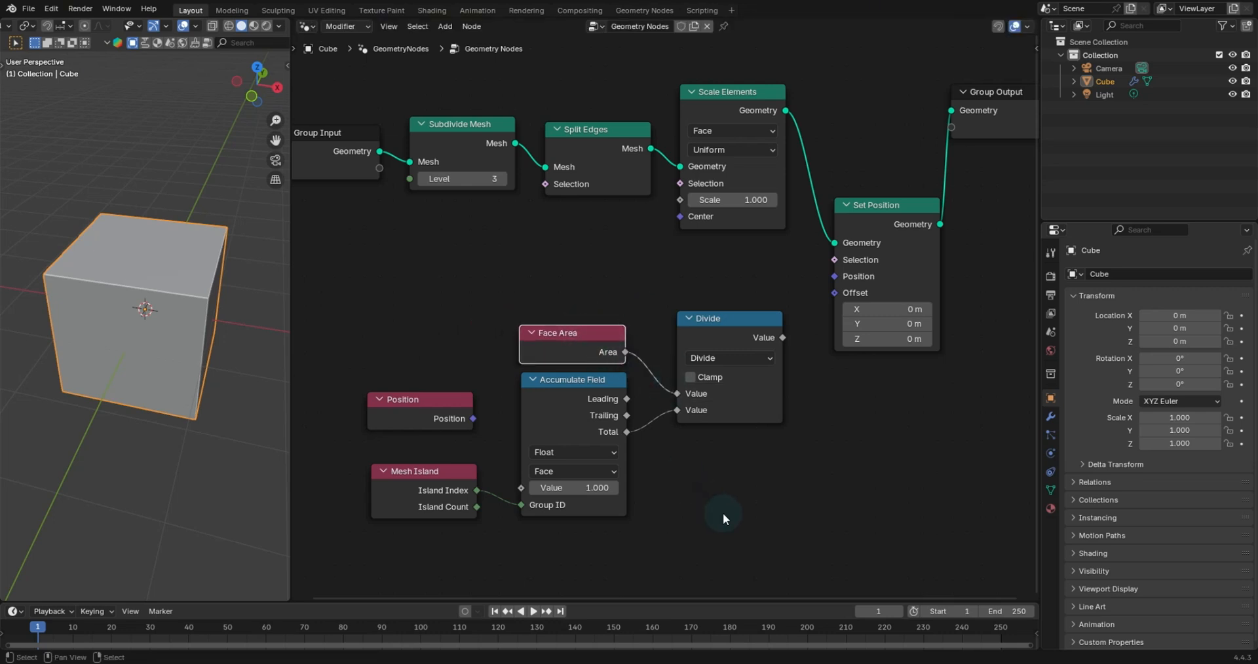
- Move the Set Position and Group Output nodes farther right to make room for the new nodes
scroll(752, 468, "down", 2)
left_click_drag(737, 478, 501, 313)
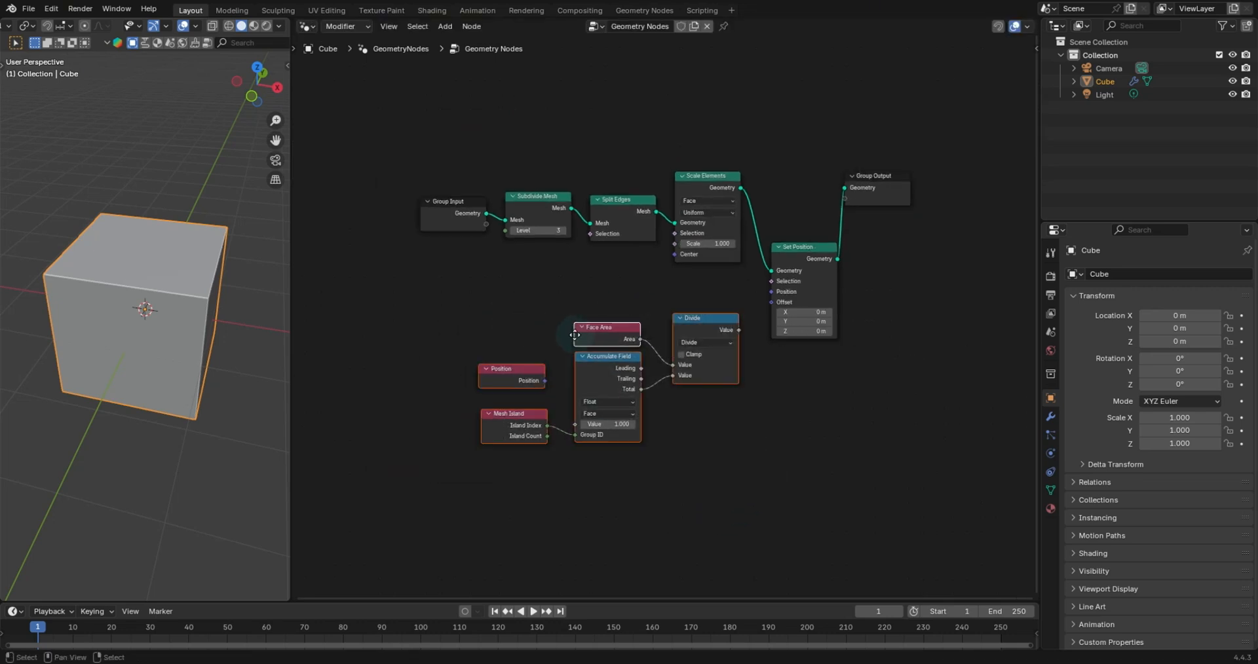
key("g")
left_click_drag(481, 377, 469, 389)
left_click_drag(880, 177, 995, 185)
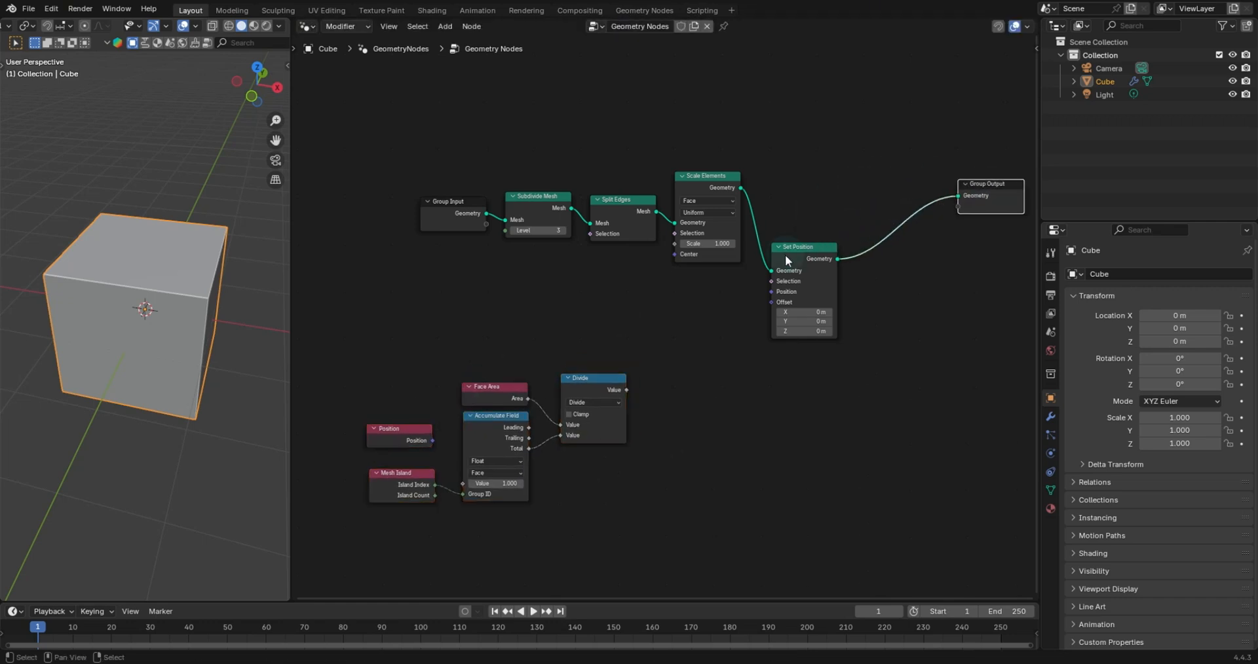
left_click_drag(793, 248, 1035, 223)
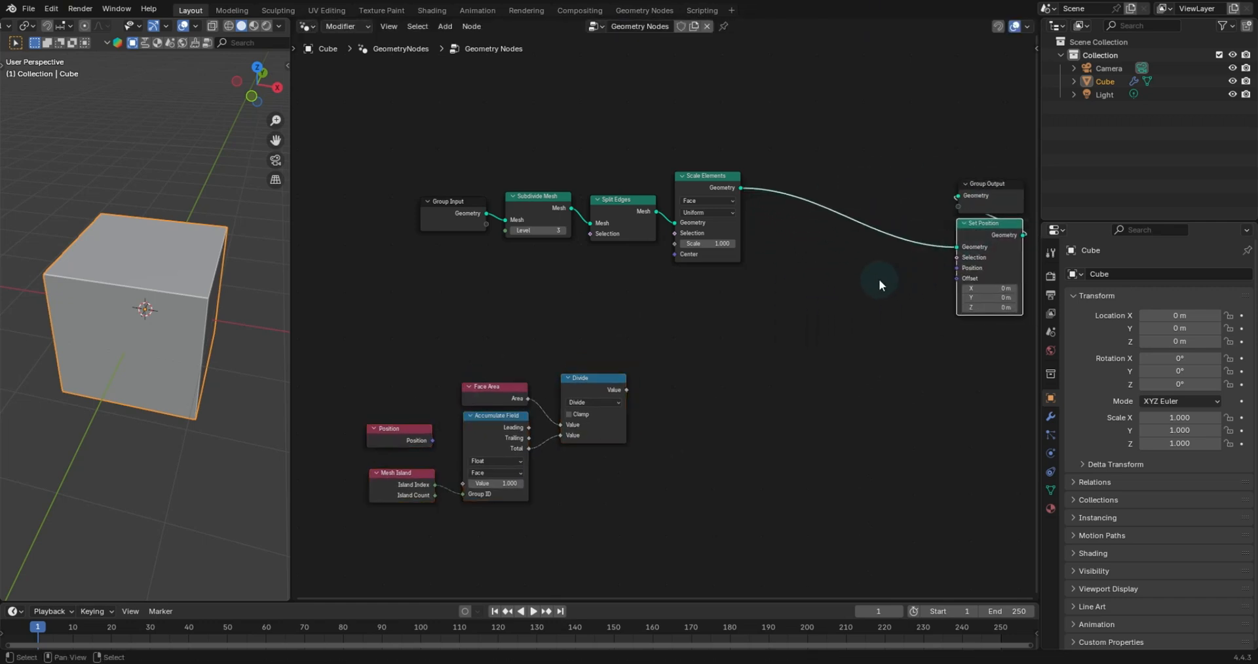
middle_click_drag(878, 279, 847, 285)
scroll(741, 369, "up", 2)
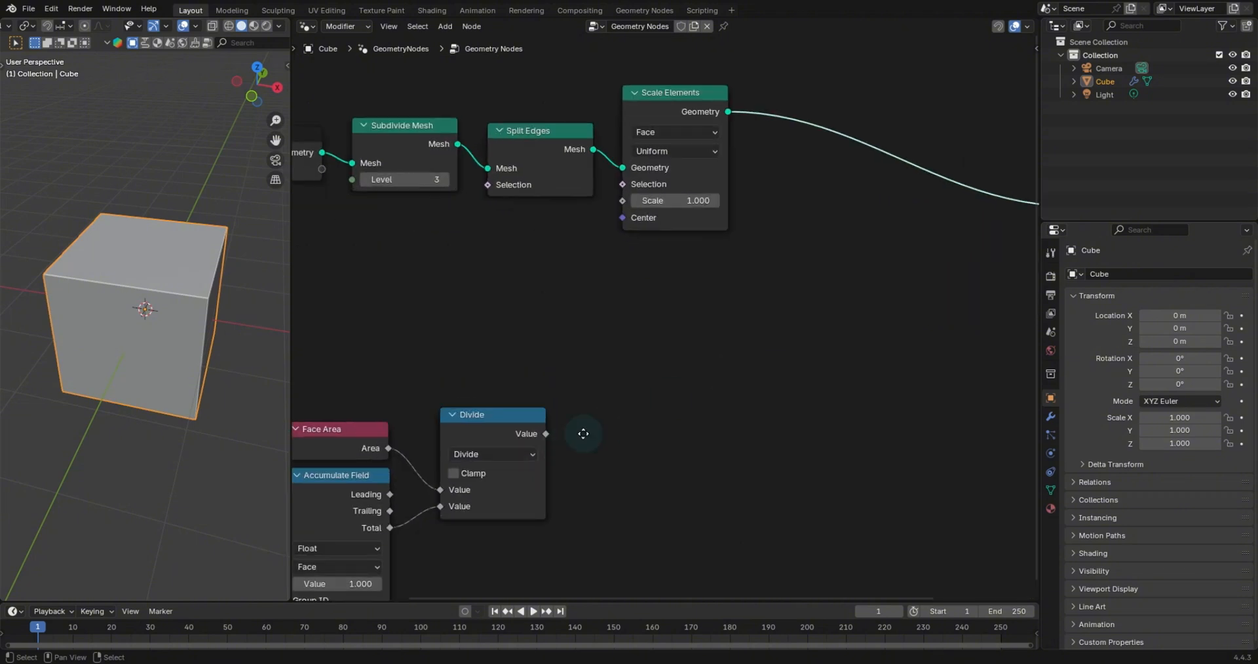
- Move the Position node up above the Face Area node
middle_click_drag(582, 435, 817, 334)
scroll(816, 328, "up", 1)
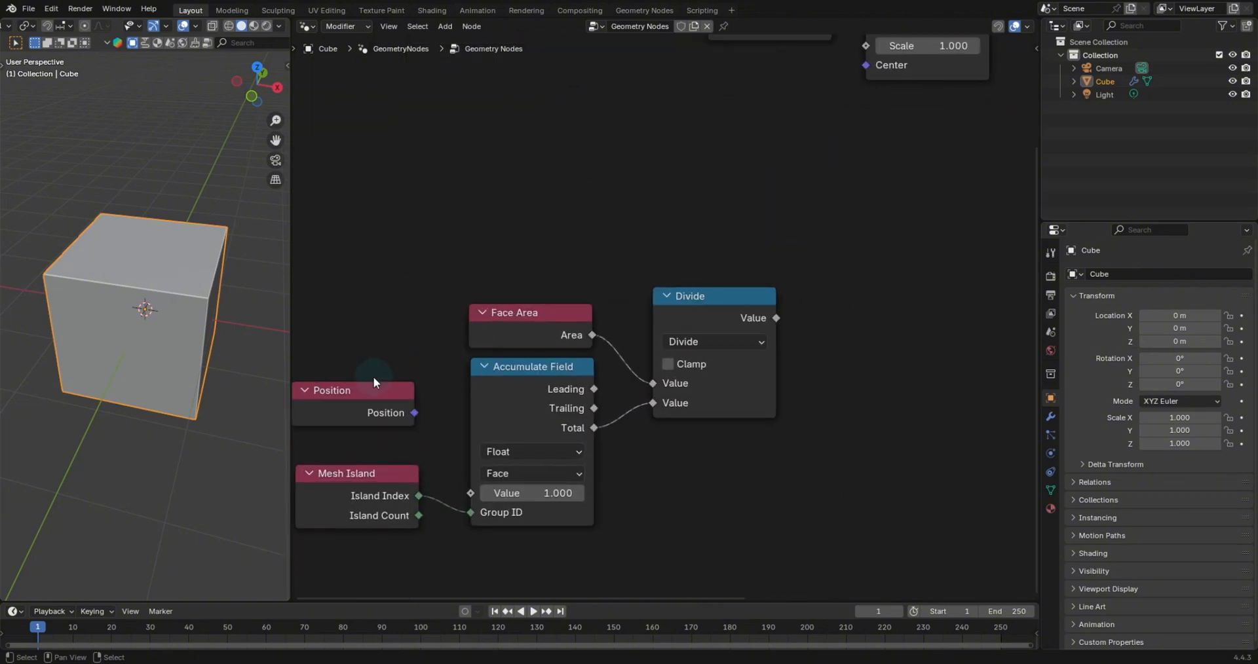
left_click(352, 402)
left_click_drag(384, 383, 544, 229)
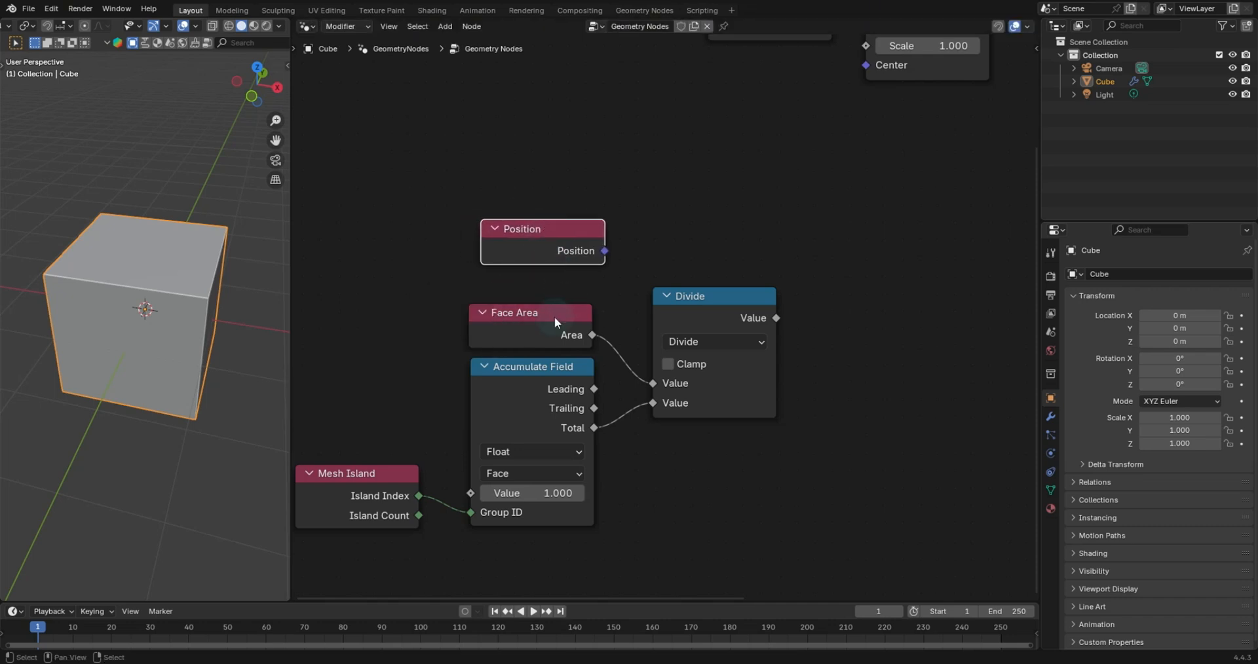
- Duplicate the Face Area node and connect its Area to the Accumulate Field's Value input
left_click(554, 316)
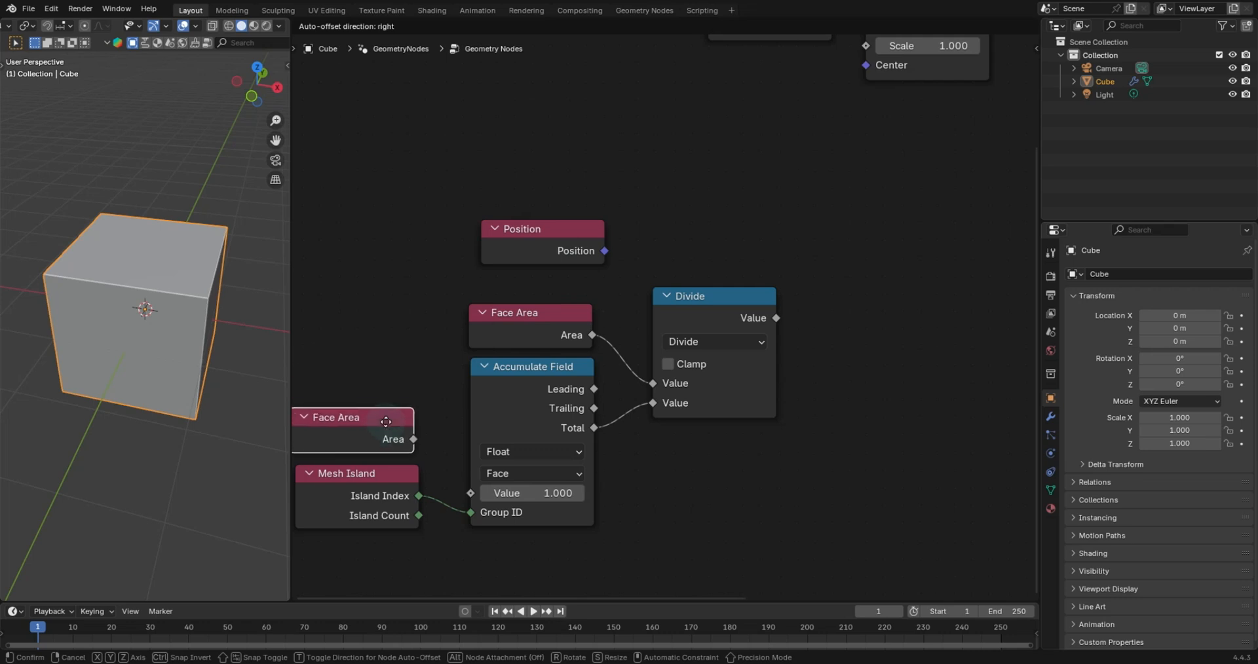
left_click(382, 423)
left_click_drag(421, 442, 471, 492)
left_click_drag(389, 423, 386, 423)
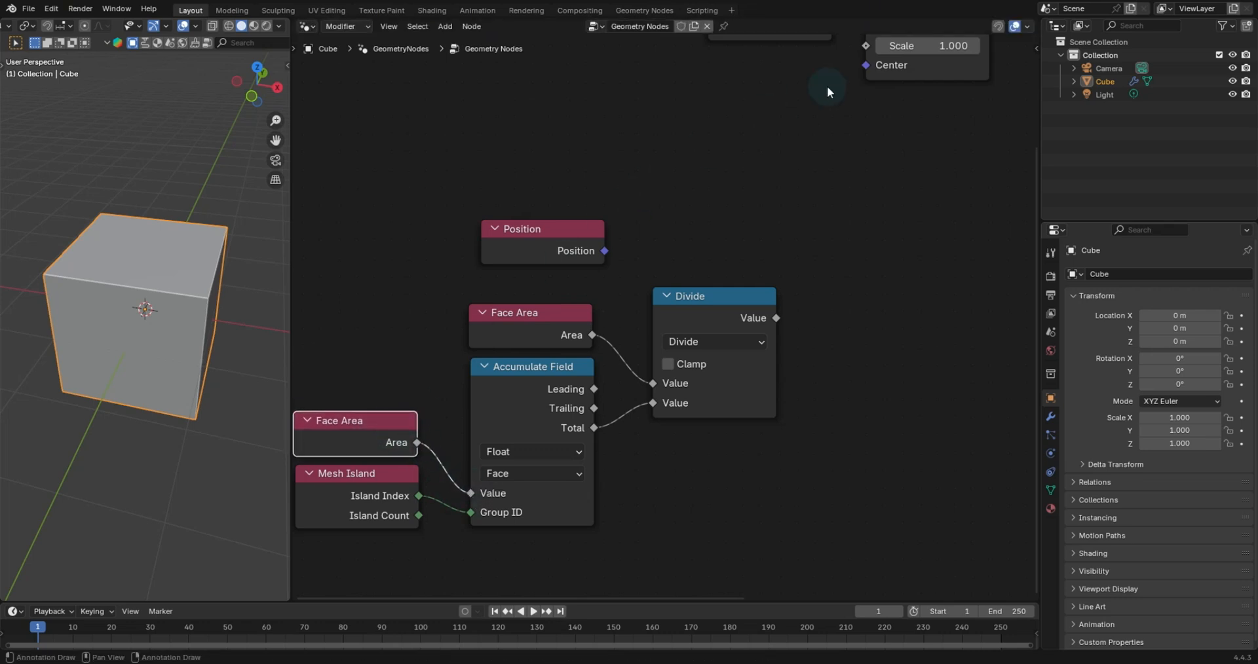
- Add a Vector Math node and set its operation to Scale
key("shift+a")
type("v")
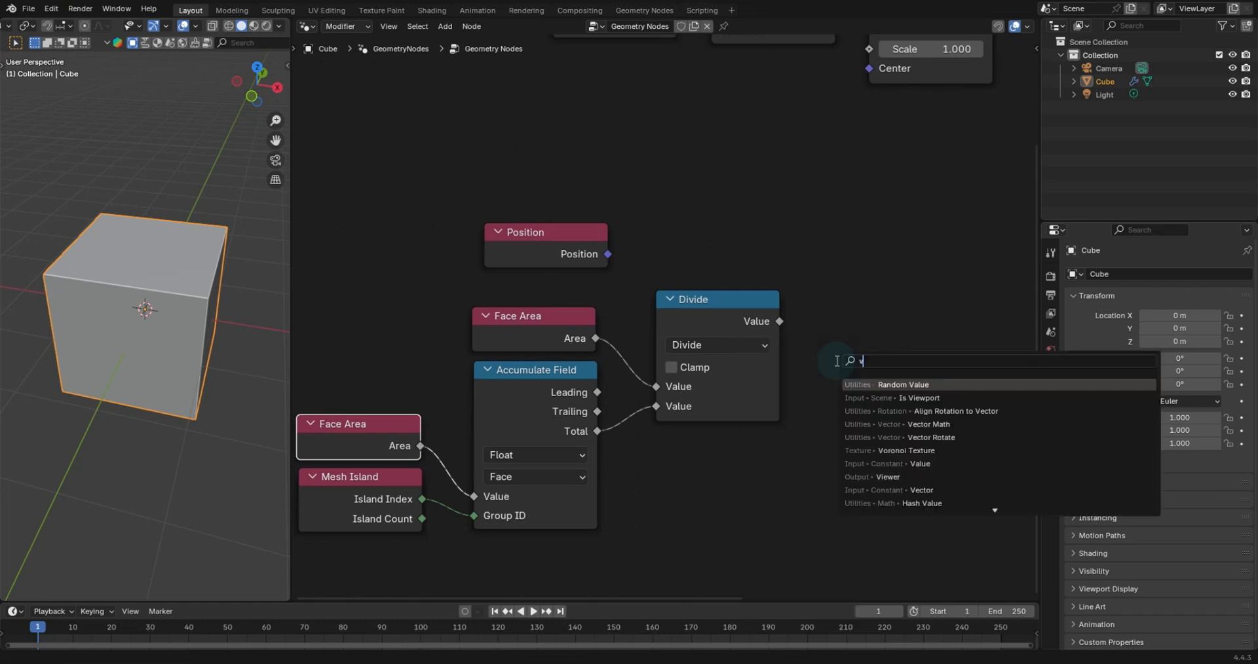
type("ec add")
key("Return")
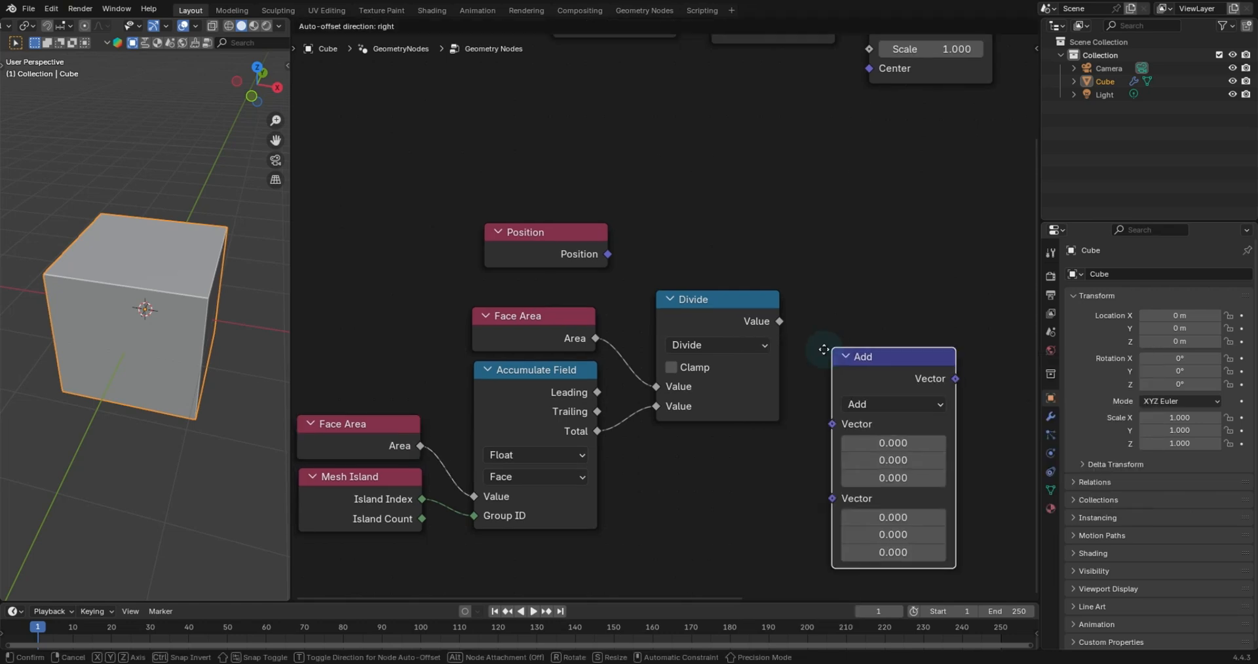
left_click(834, 202)
left_click(866, 282)
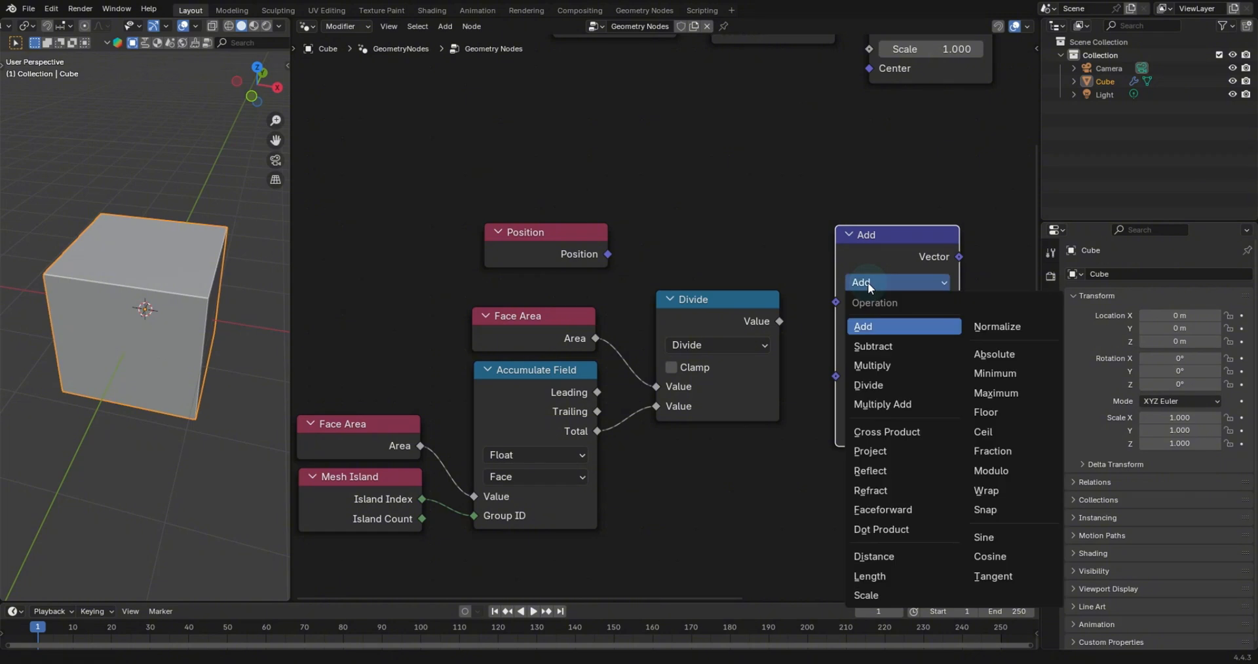
left_click(868, 595)
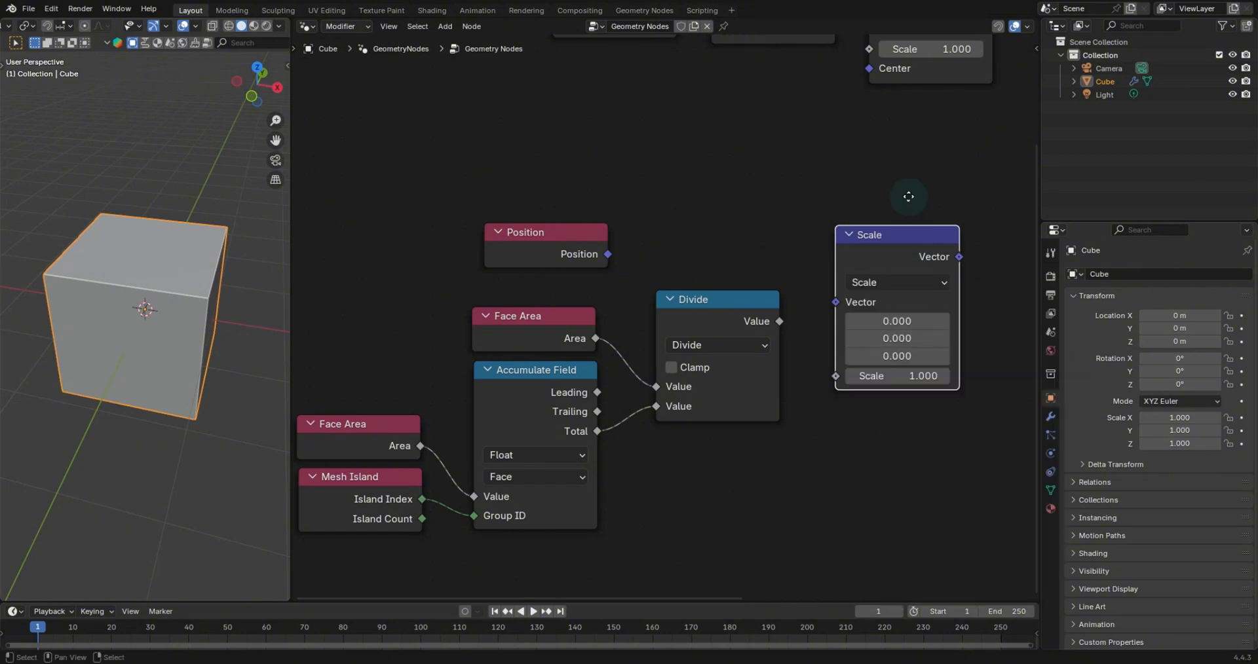
- Connect Position into the Scale node's Vector and the Divide result into its Scale input
left_click_drag(607, 254, 834, 250)
left_click_drag(554, 262, 721, 270)
left_click(520, 314)
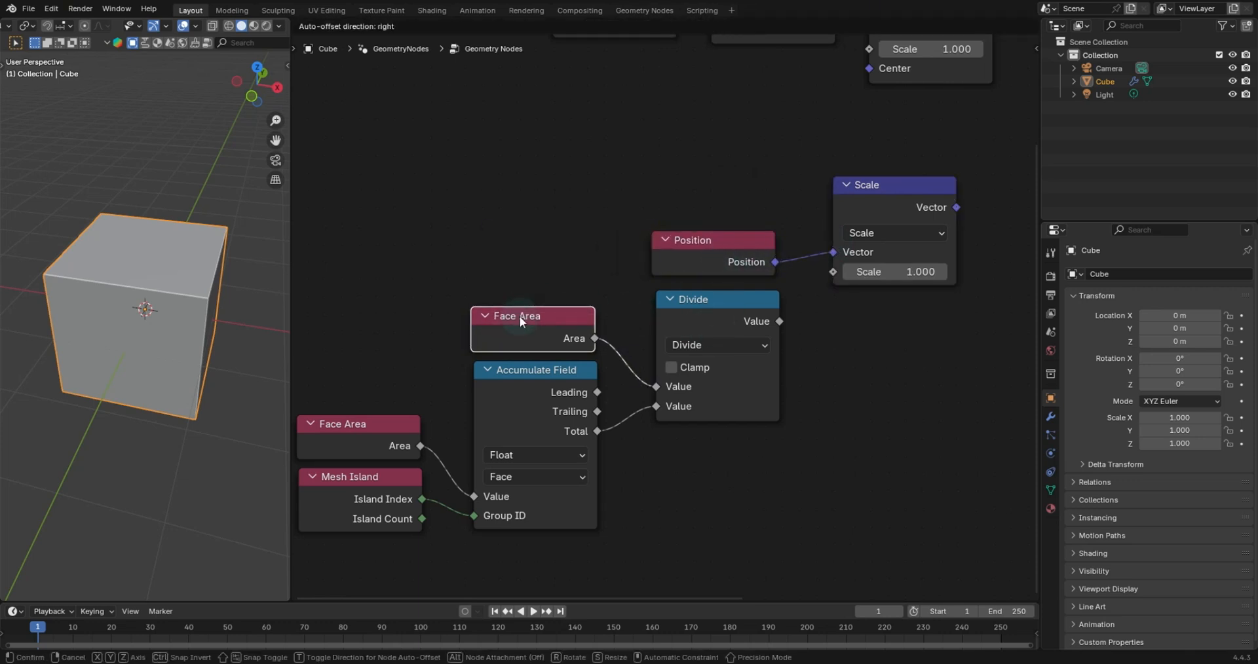
left_click_drag(779, 321, 829, 277)
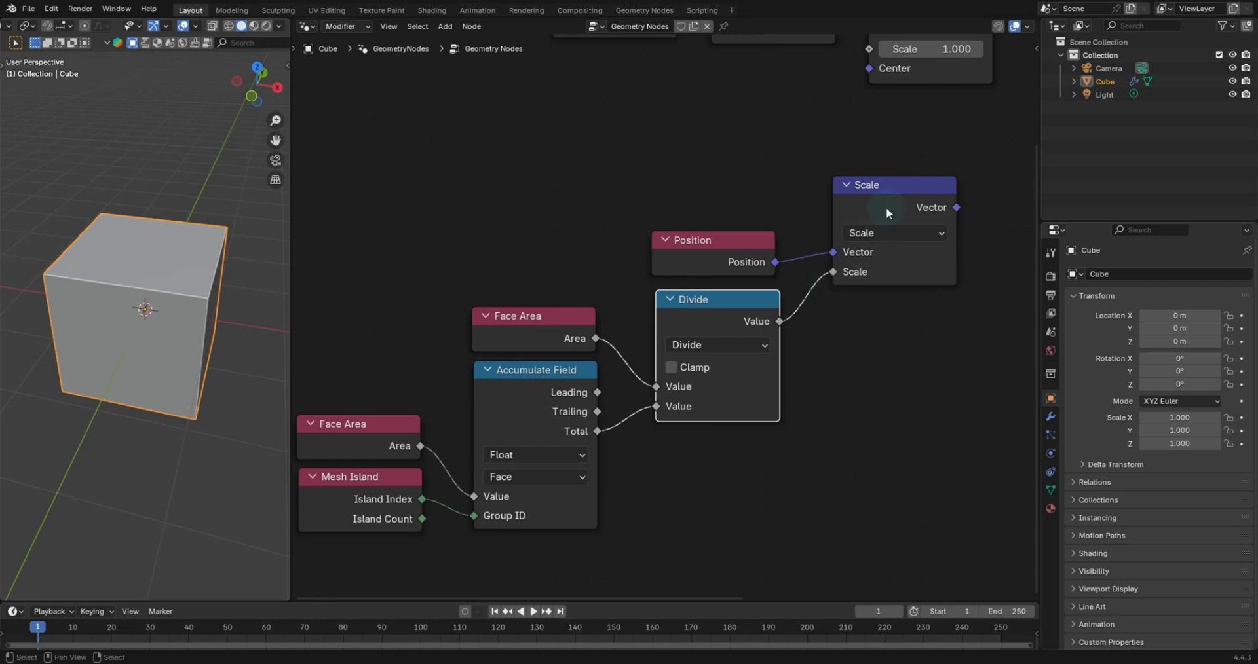
left_click_drag(890, 189, 891, 199)
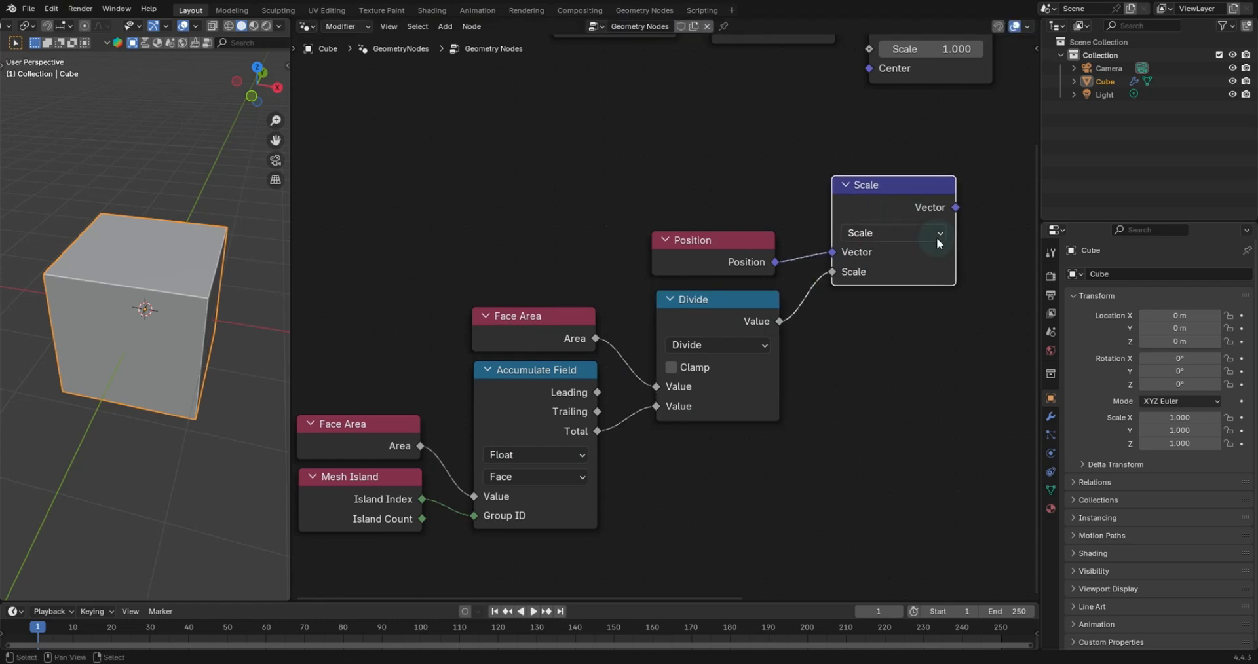
middle_click_drag(936, 237, 785, 254)
scroll(785, 254, "down", 3)
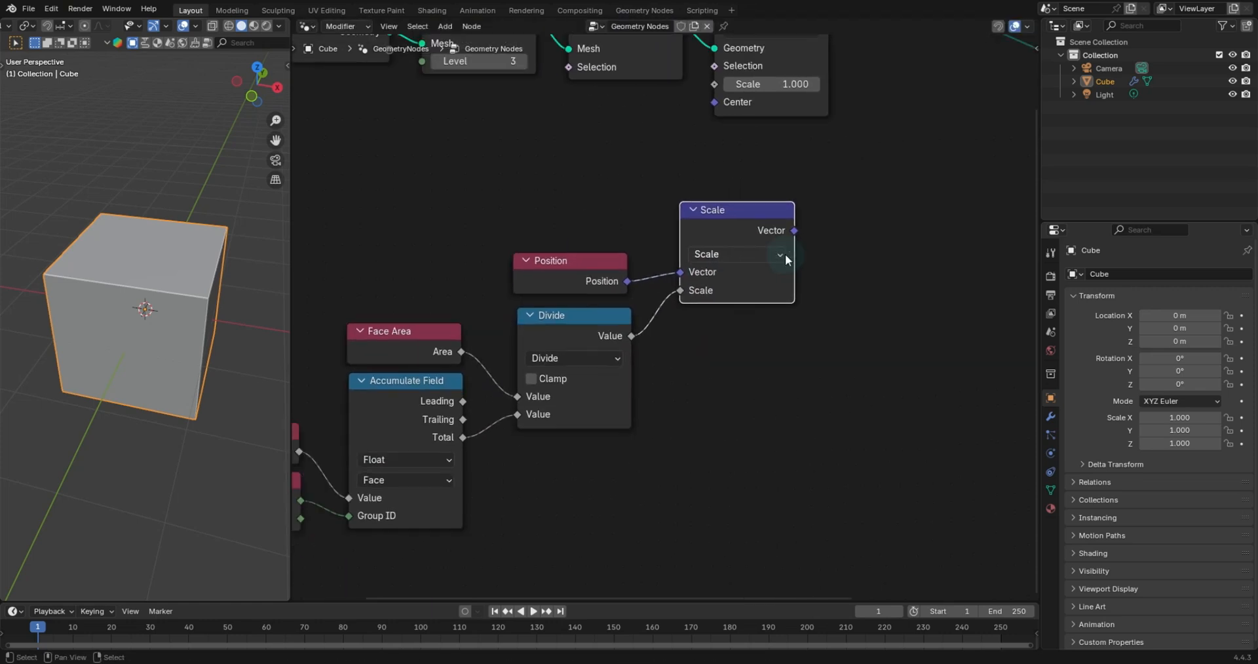
- Duplicate the Accumulate Field, set its type to Vector, and feed the Scale output into its Value
left_click(422, 380)
key("shift+d")
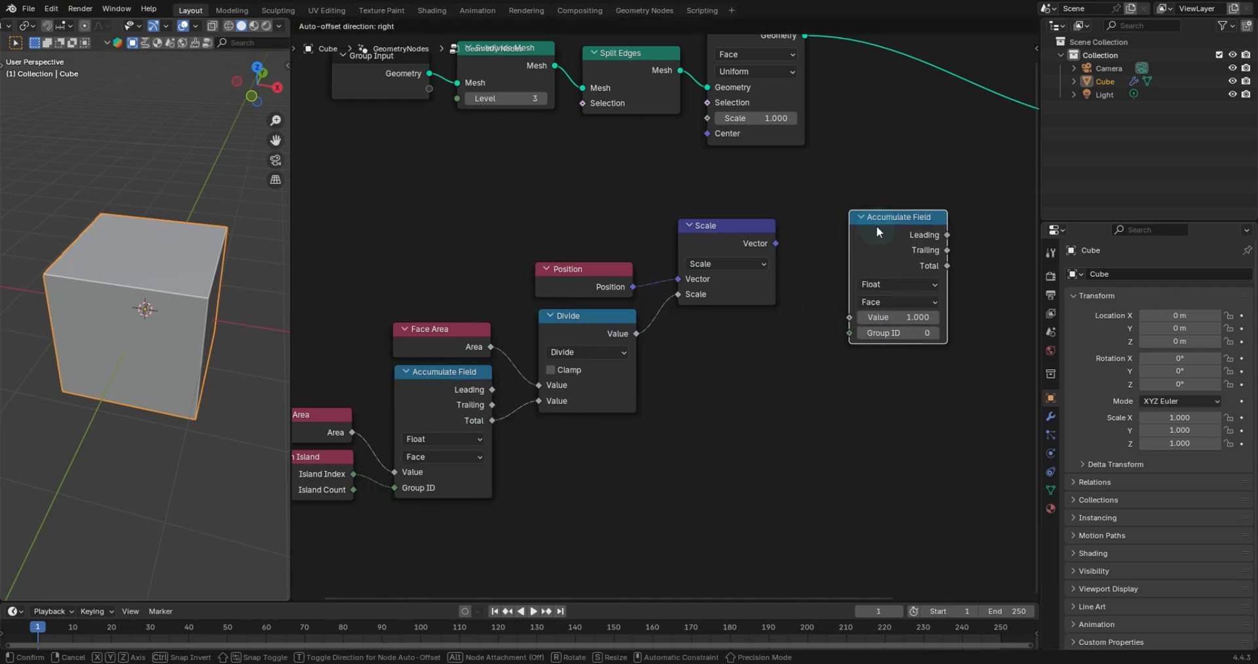
left_click(875, 225)
left_click(866, 285)
left_click(889, 346)
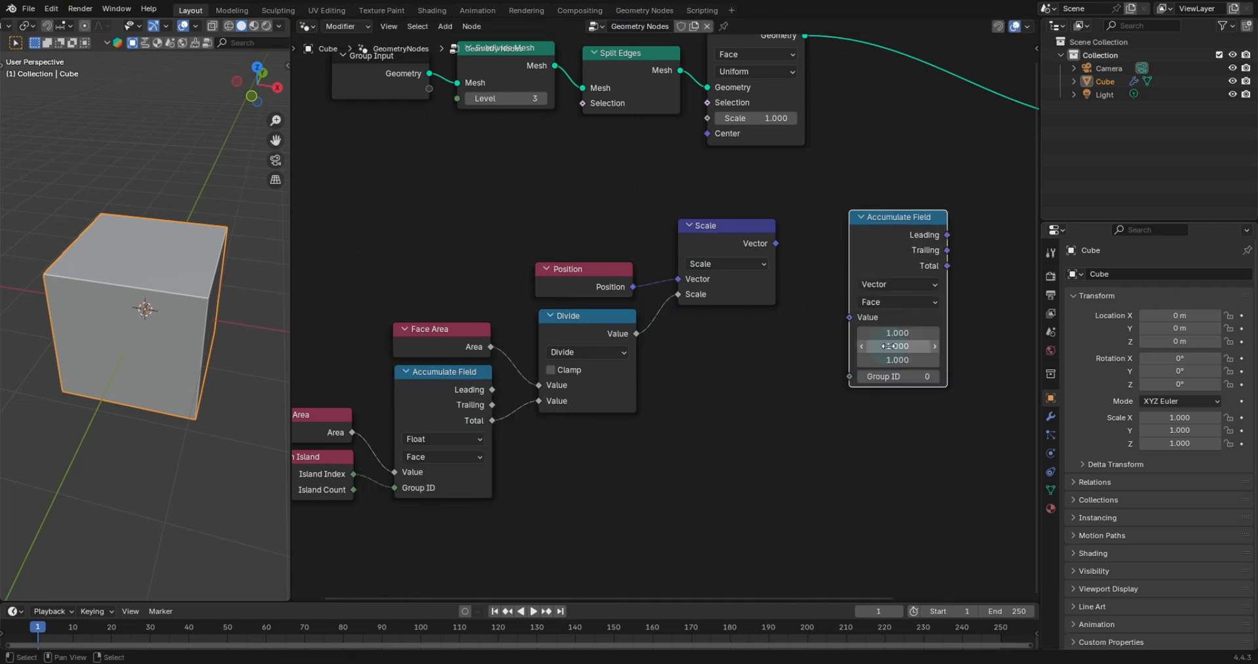
left_click_drag(773, 243, 850, 321)
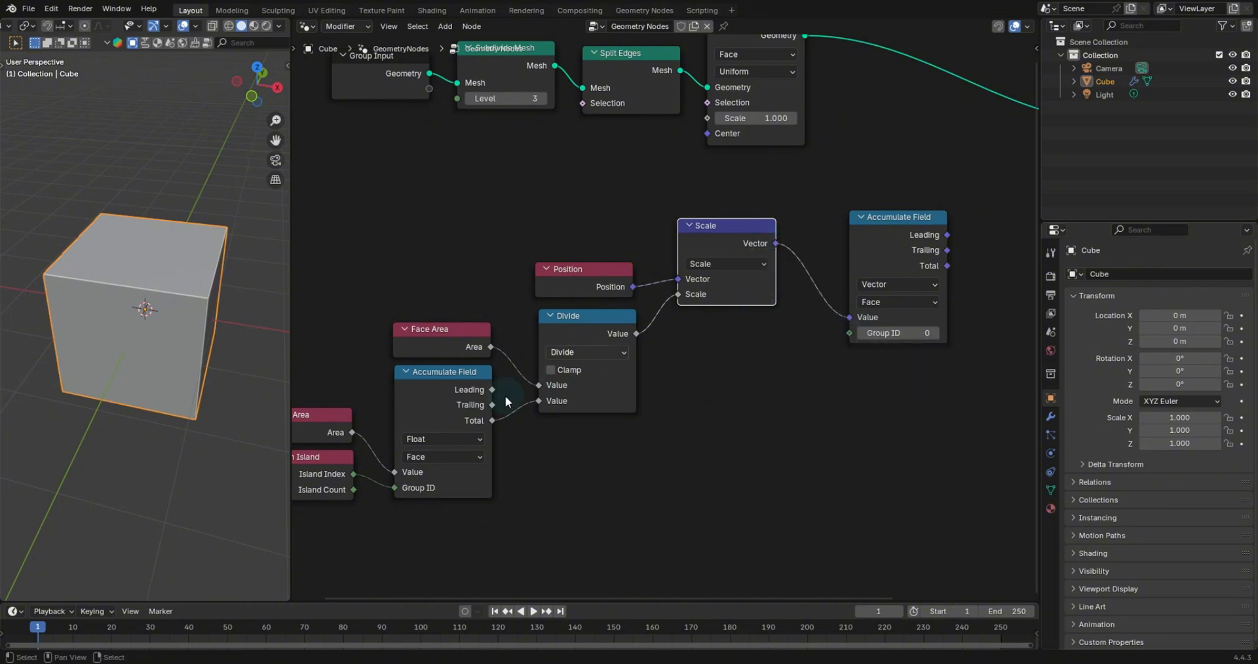
- Duplicate the Mesh Island node and connect its Island Index to the new Accumulate Field's Group ID
left_click(316, 454)
key("shift+d")
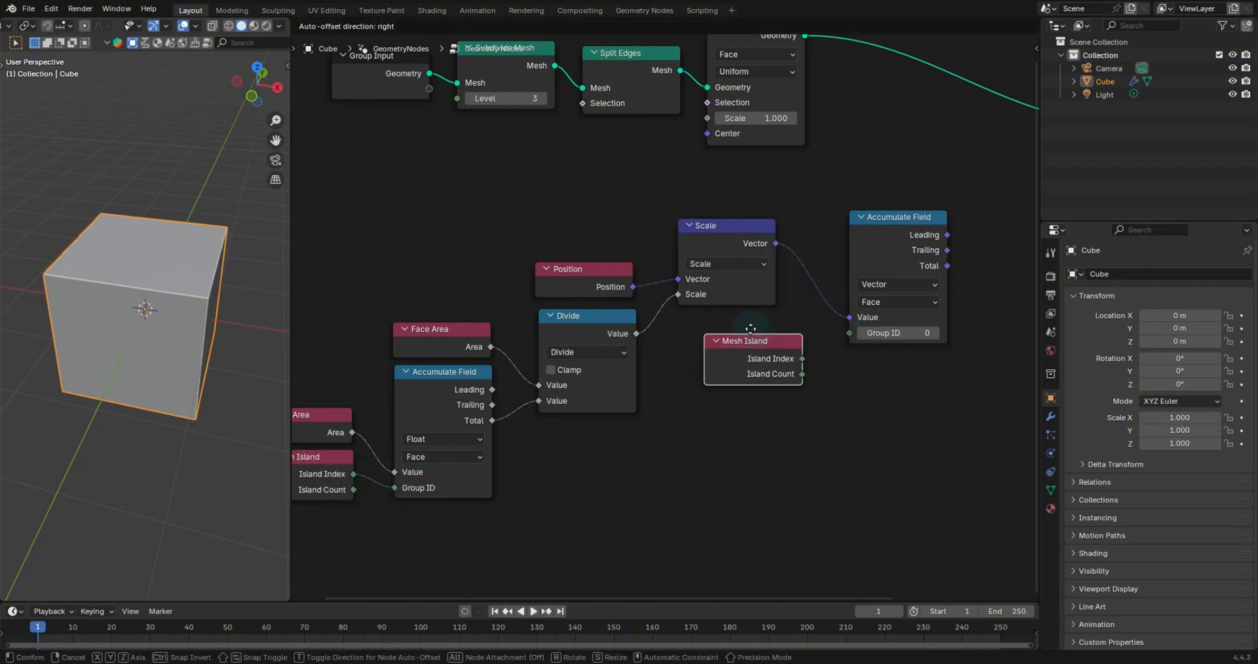
left_click(727, 323)
left_click_drag(773, 348, 838, 337)
left_click_drag(904, 235, 874, 232)
middle_click_drag(933, 245, 740, 309)
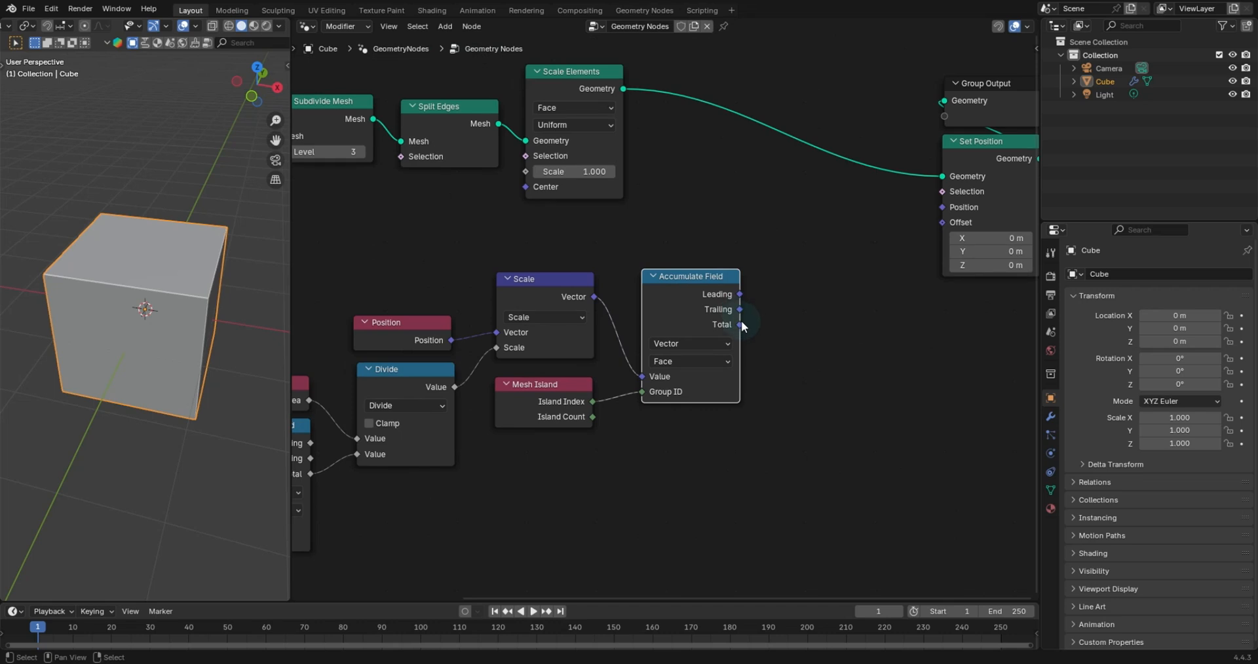
- Add a vector Scale node from the Accumulate Field's Total and connect it to Set Position's Offset
left_click_drag(740, 325, 811, 282)
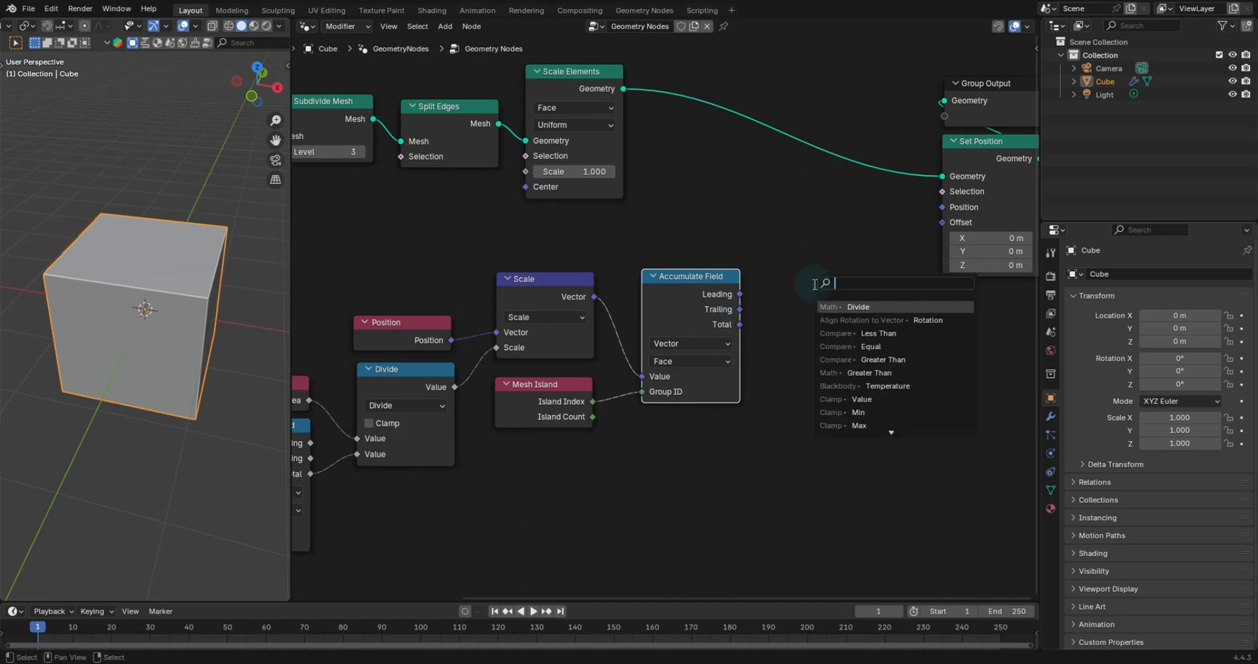
type("scale")
key("Return")
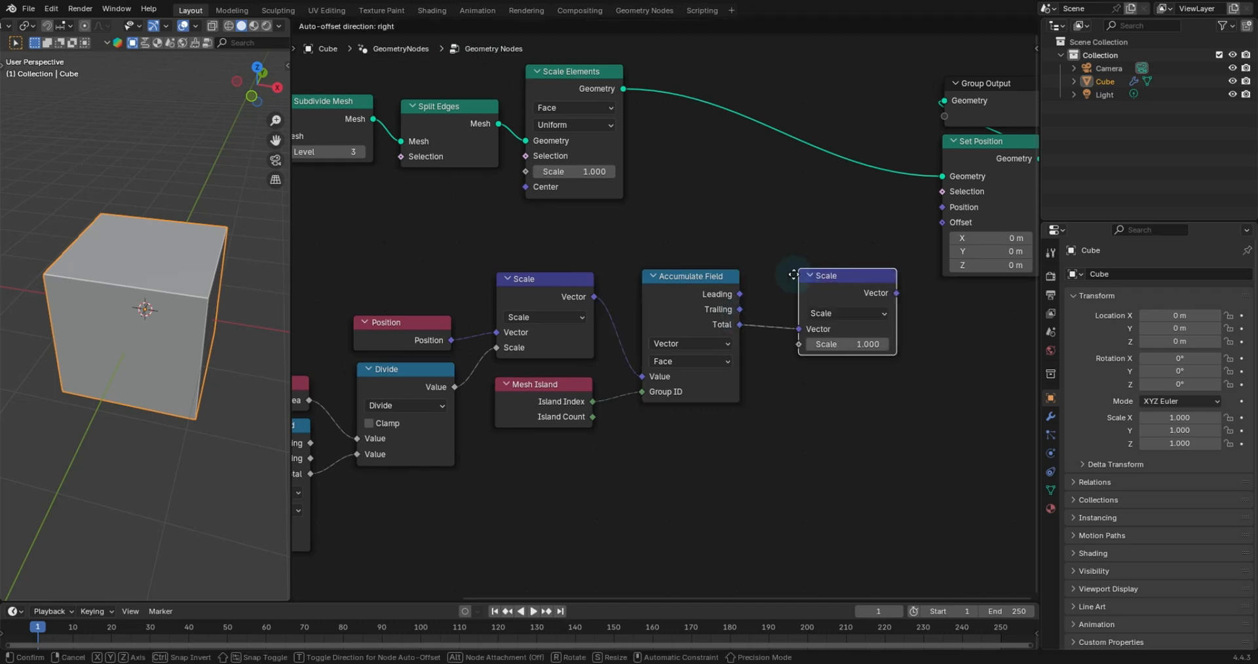
left_click(817, 262)
left_click_drag(876, 268, 928, 228)
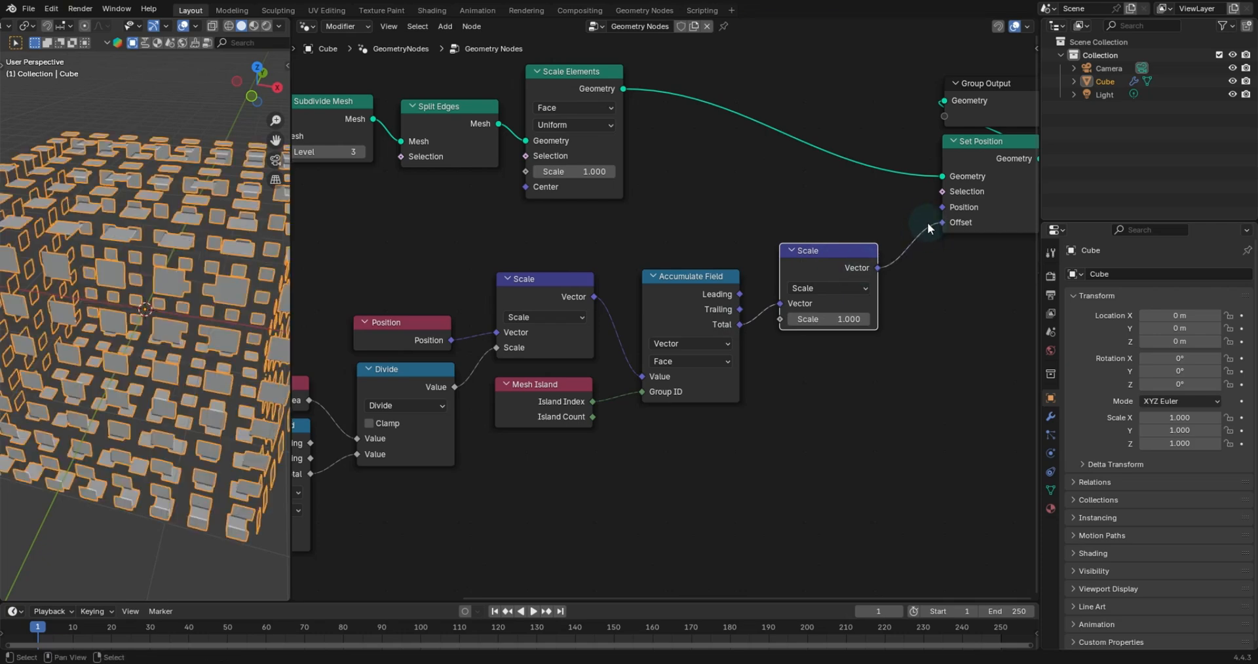
- Set the new Scale node's scale factor to 0
mouse_move(830, 319)
left_mouse_down()
mouse_move(871, 319)
mouse_move(815, 319)
left_mouse_up()
right_click(832, 321)
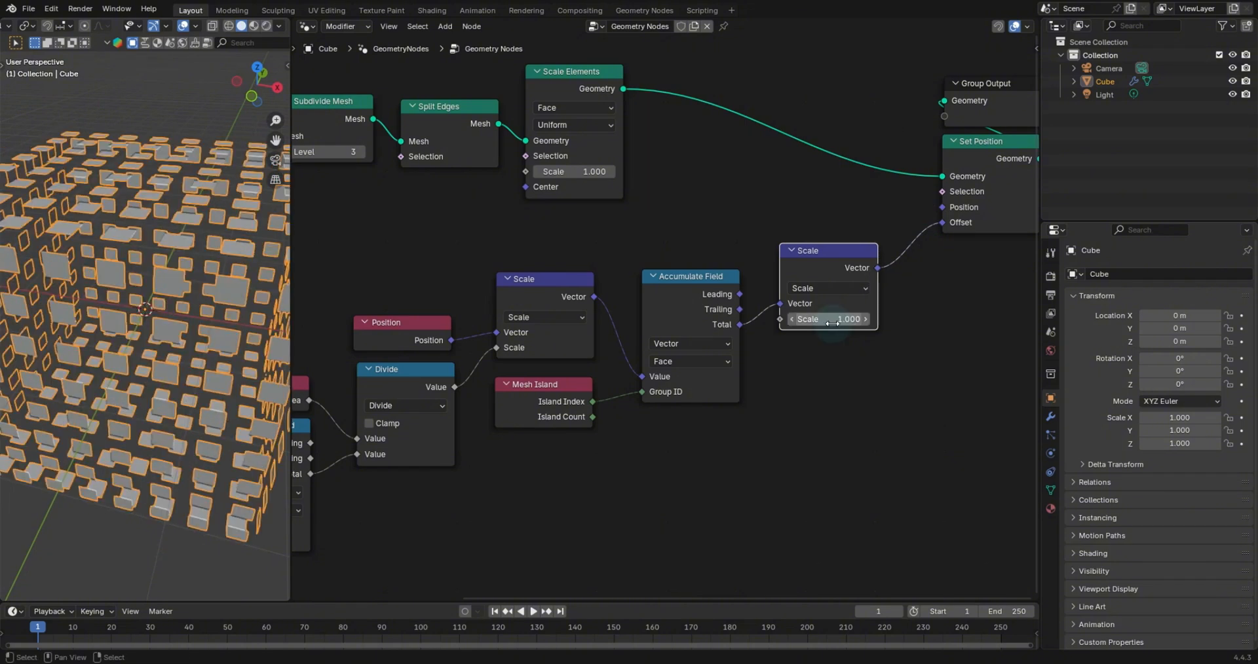
left_click(837, 319)
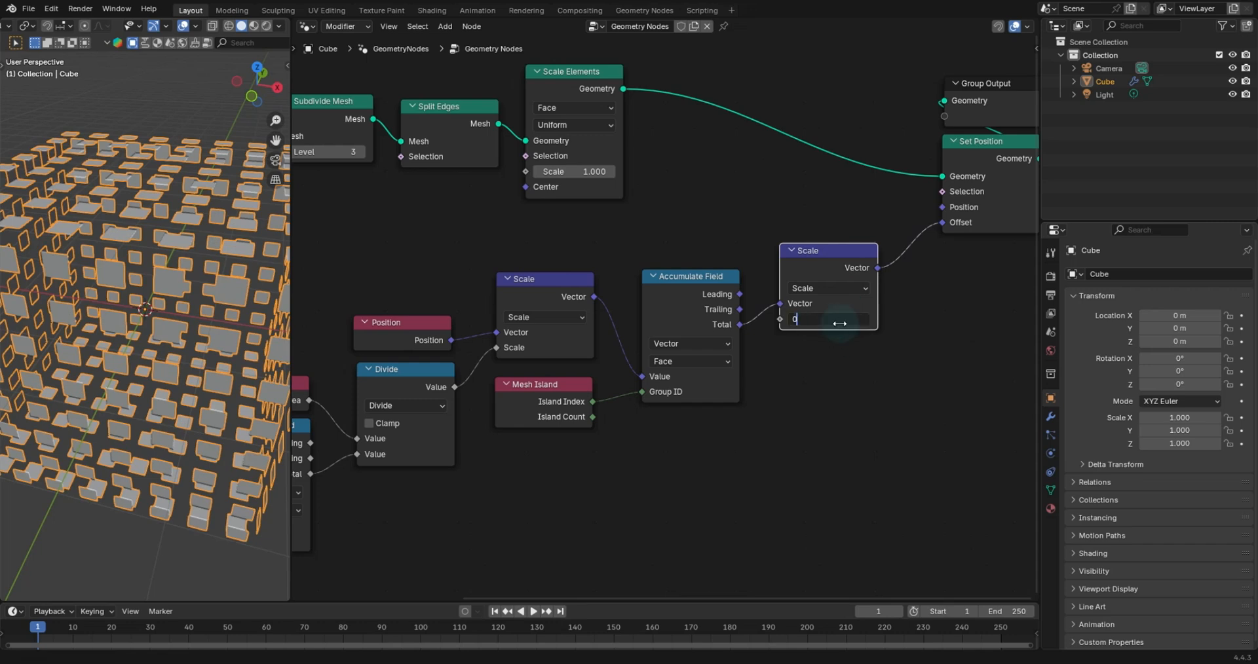
key("Return")
mouse_move(842, 321)
left_mouse_down()
mouse_move(863, 321)
mouse_move(843, 321)
left_mouse_up()
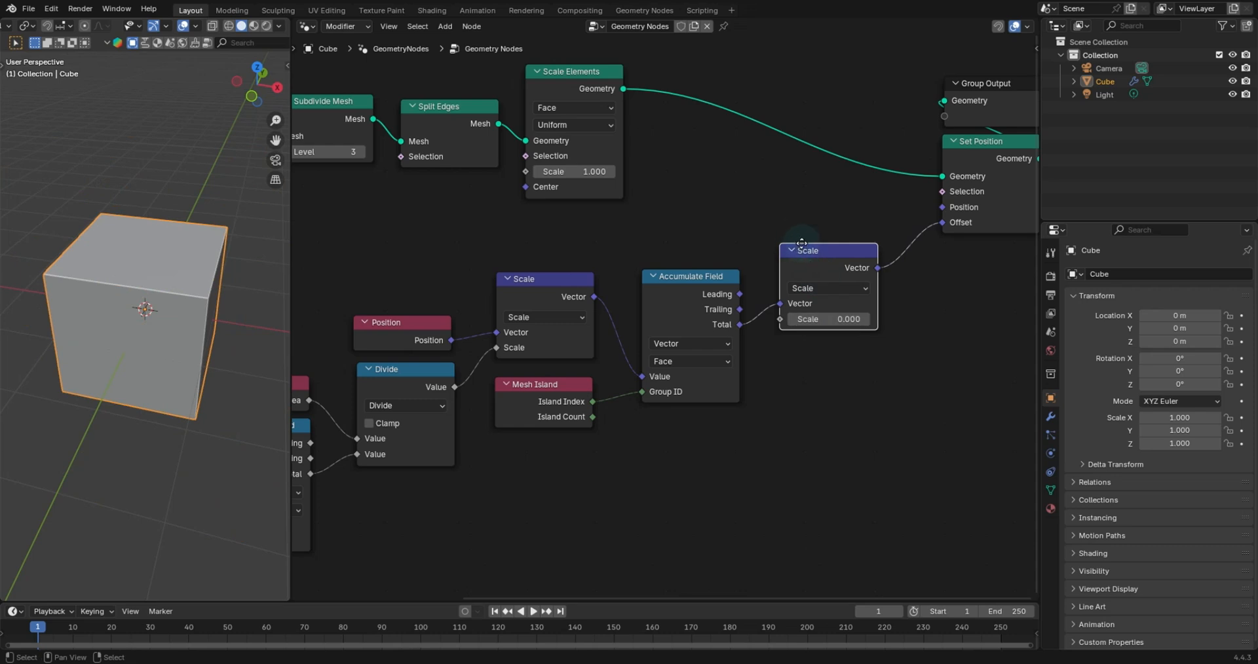
middle_click_drag(798, 237, 804, 253)
scroll(721, 282, "down", 1)
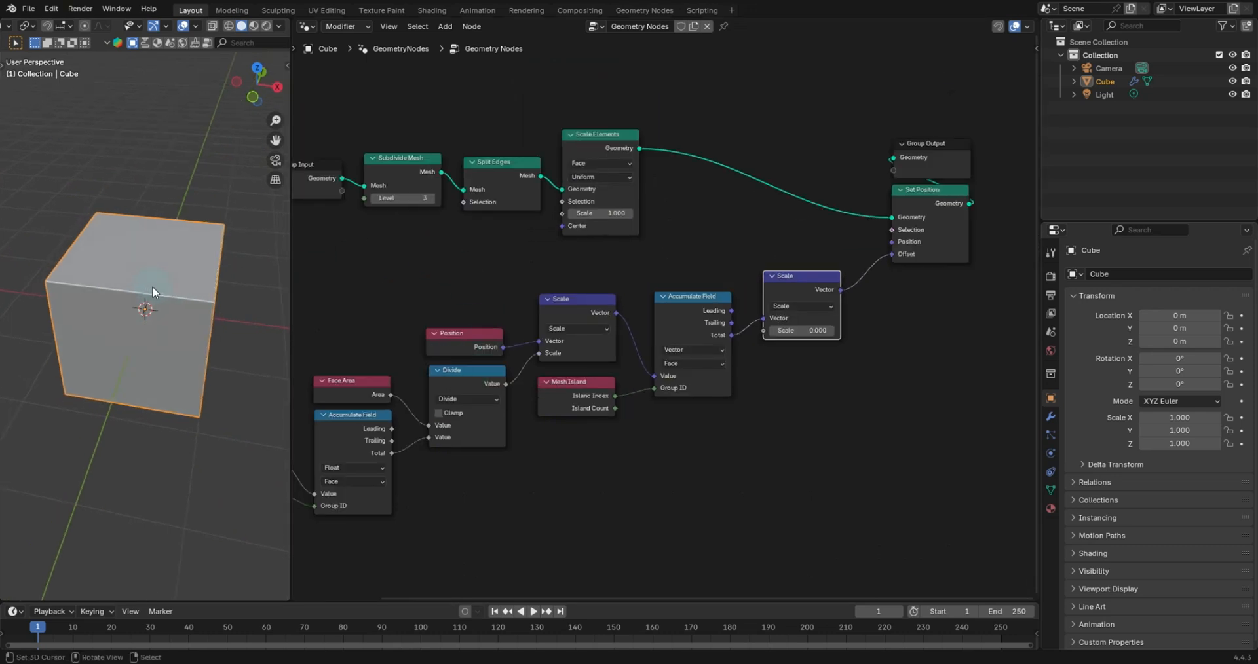
- Add an Empty object at the origin in the 3D viewport
key("shift+a")
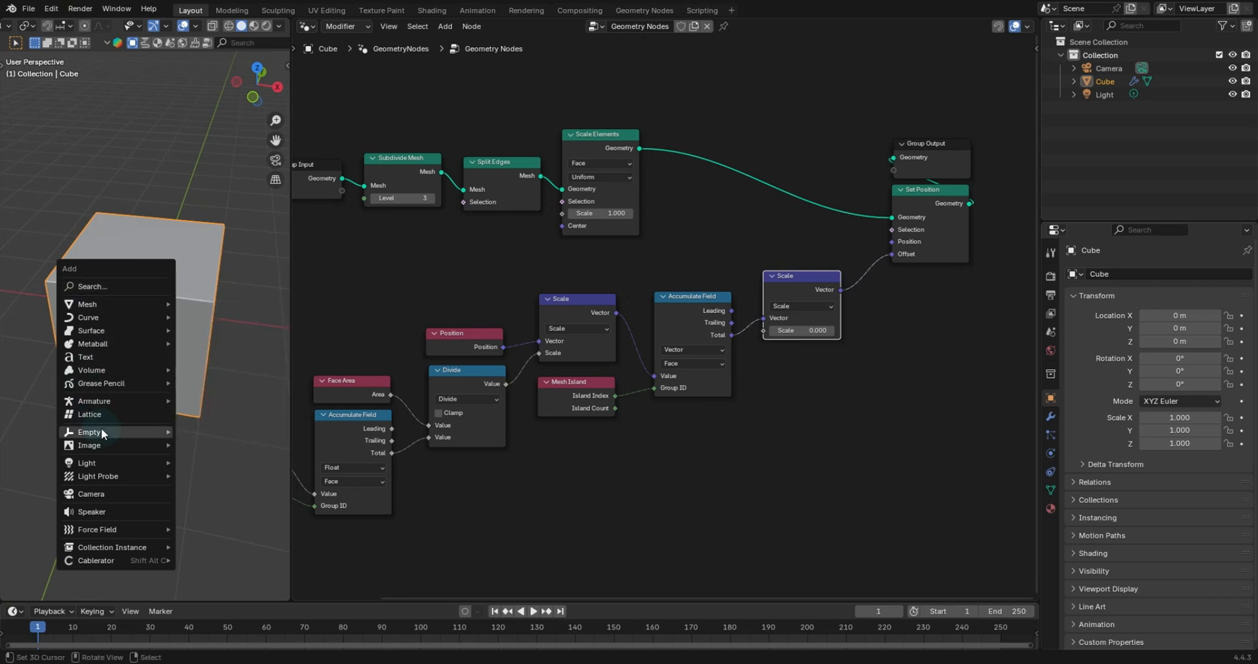
mouse_move(100, 433)
left_click(195, 430)
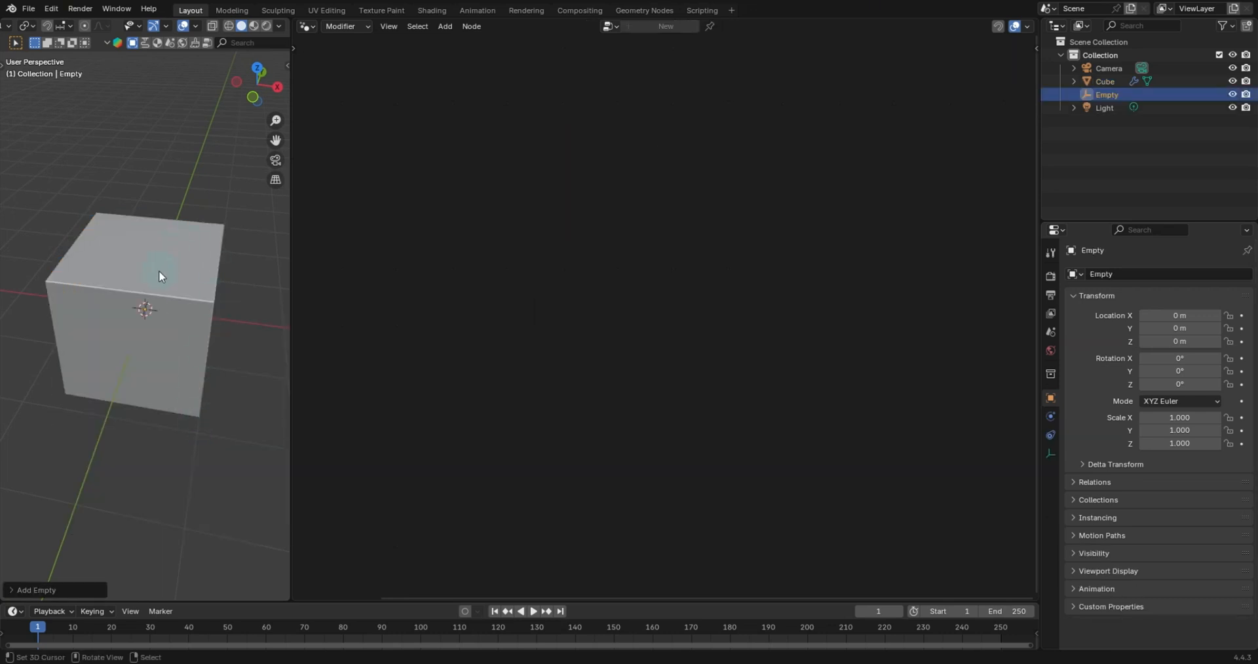
- Scale the Empty up to about 2.94 and apply its scale
key("s")
left_click(202, 222)
key("ctrl+a")
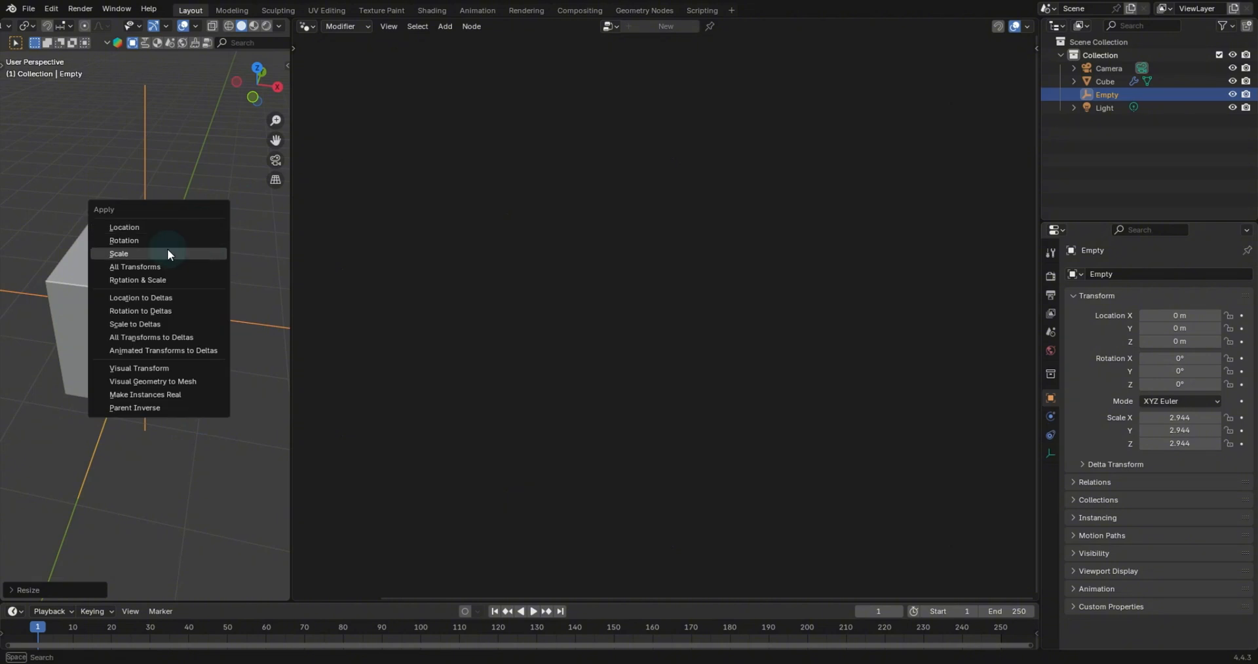
left_click(167, 249)
- Add an Ico Sphere mesh at the origin
key("shift+a")
mouse_move(167, 249)
mouse_move(129, 124)
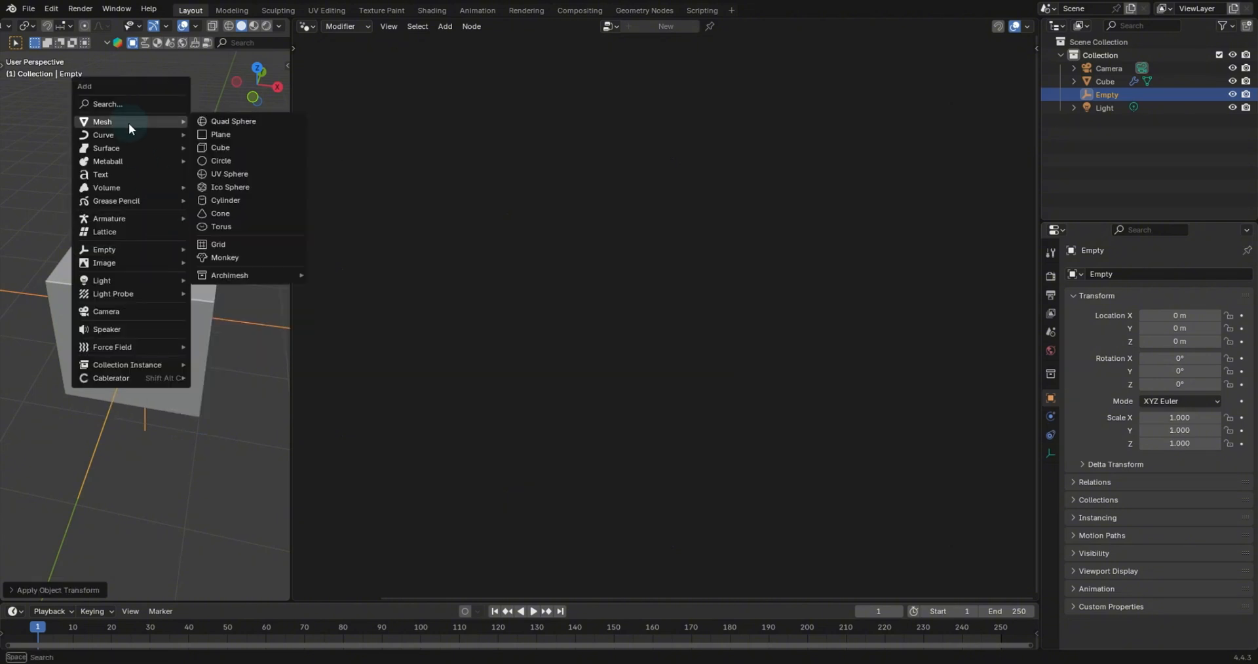
left_click(226, 188)
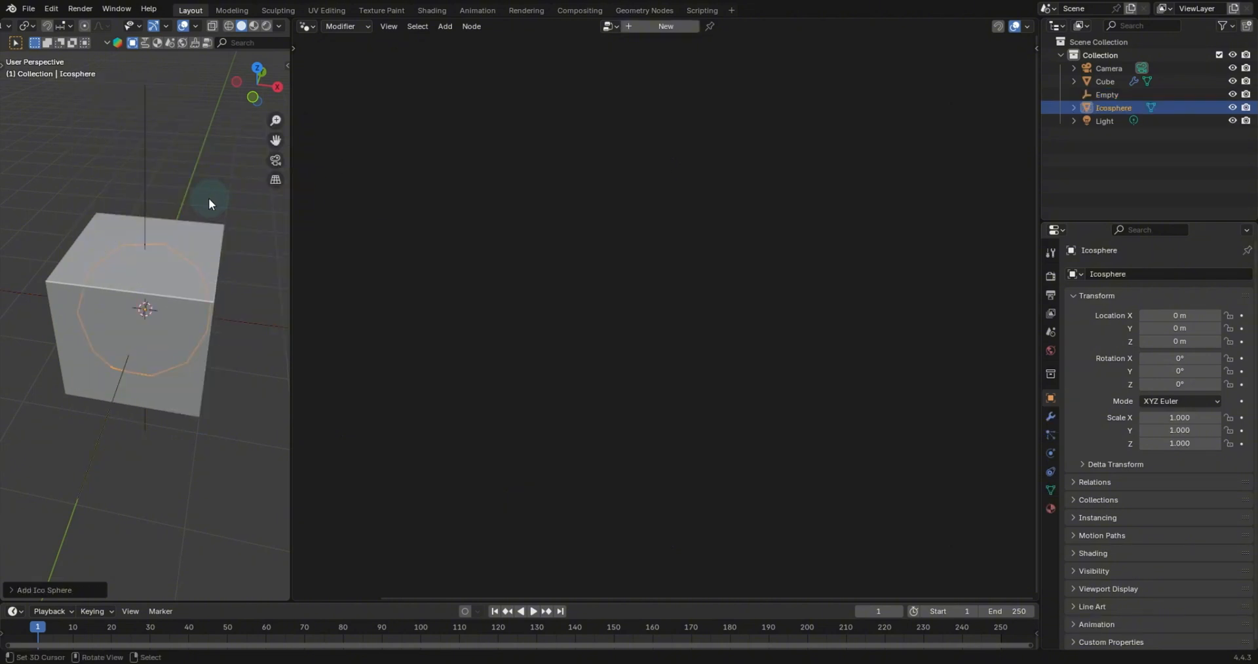
- Scale the Ico Sphere down to about 0.26 and apply its scale
key("s")
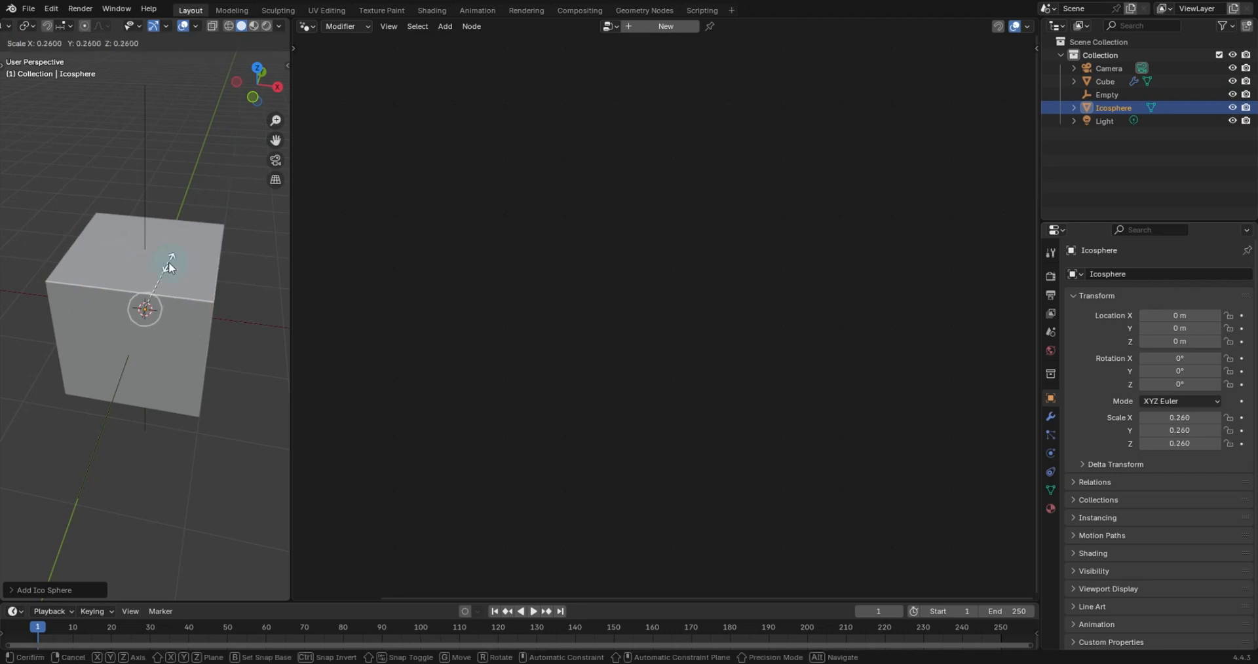
left_click(169, 265)
key("ctrl+a")
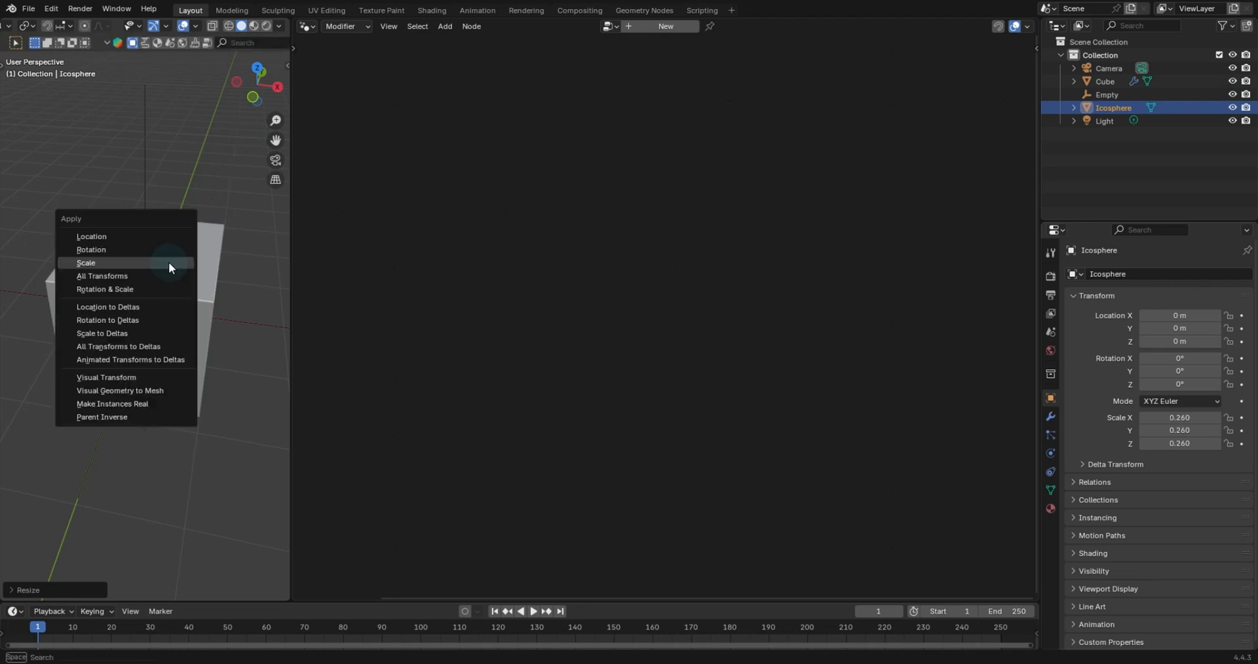
left_click(167, 262)
- Parent the Ico Sphere to the Empty, keeping its transform
left_click(147, 182, "shift")
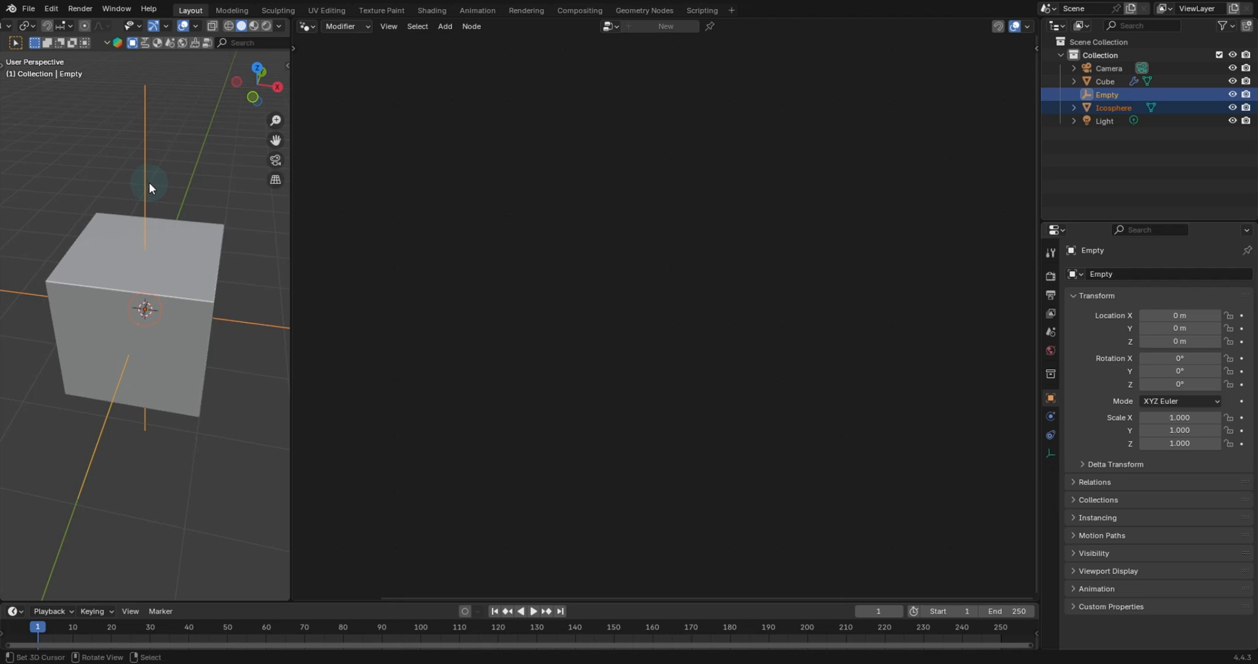
key("ctrl+p")
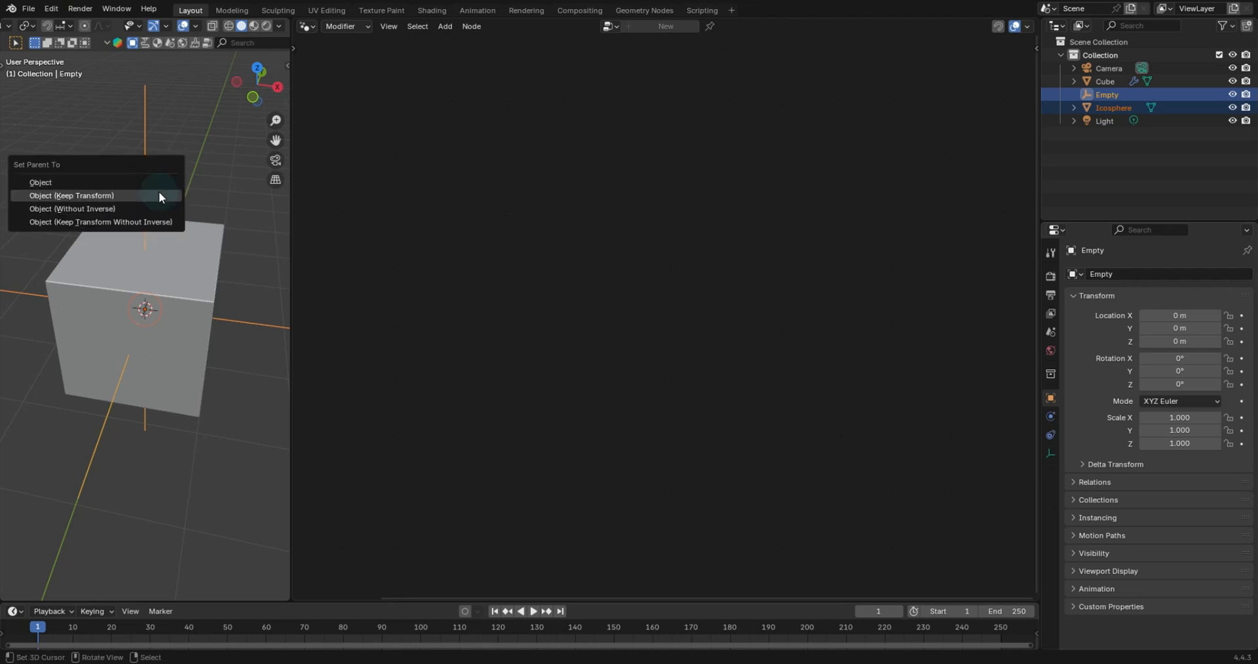
left_click(163, 195)
- Move the Empty up along the Z axis to about 1.43 m
scroll(191, 291, "down", 2)
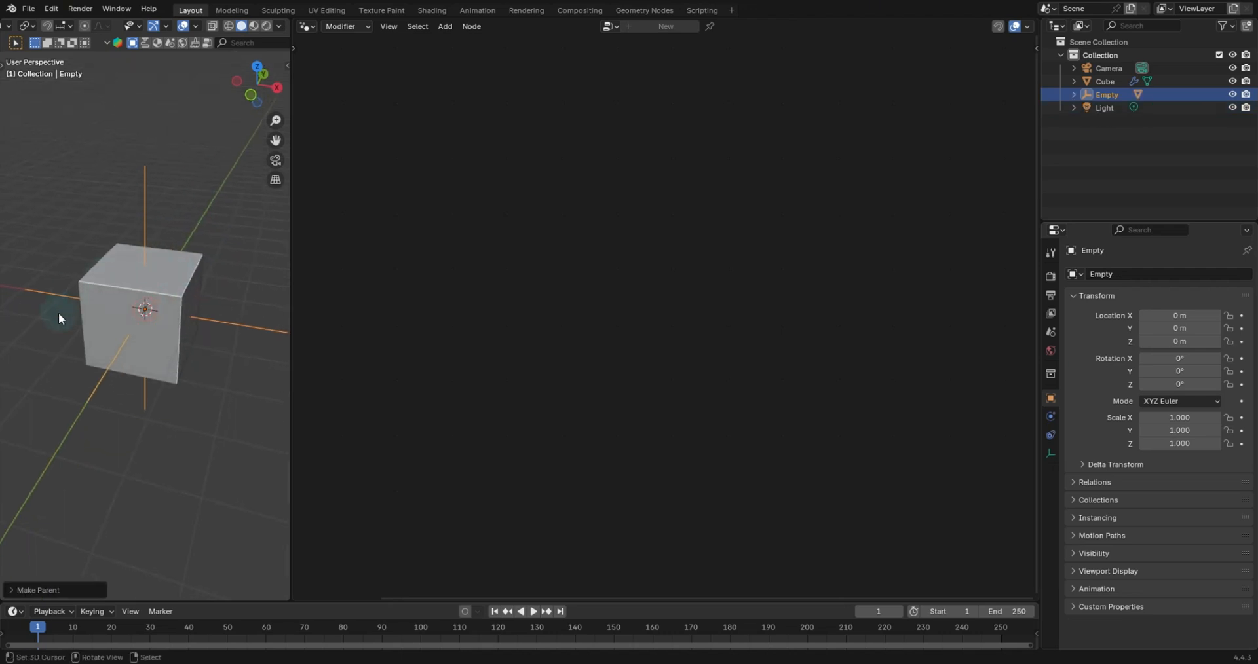
key("g")
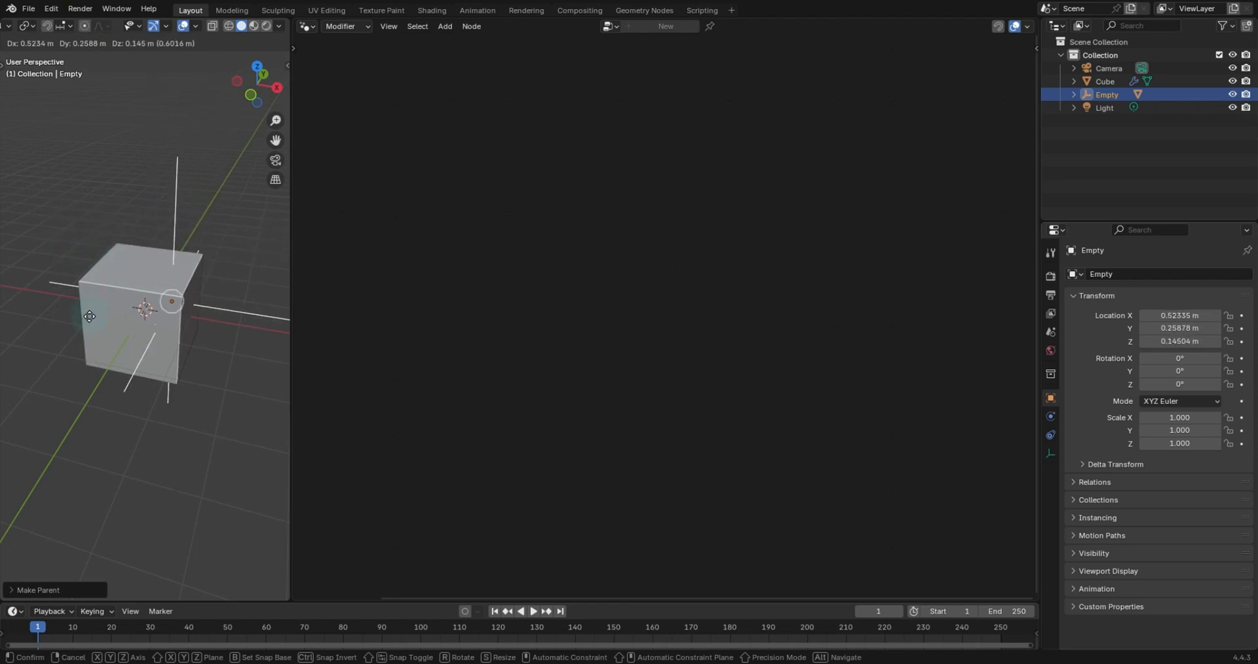
right_click(90, 315)
key("g")
key("z")
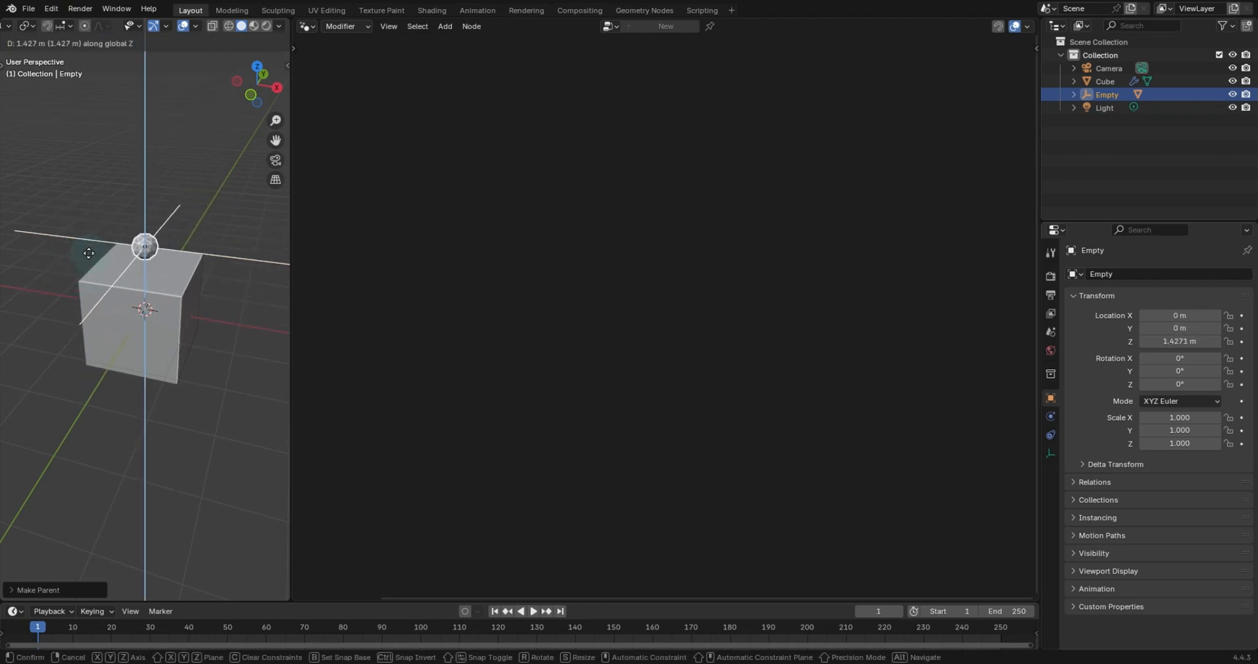
left_click(172, 266)
- Bring the Icosphere into the cube's Geometry Nodes tree as an Object Info node
scroll(172, 264, "up", 4)
left_click(171, 264)
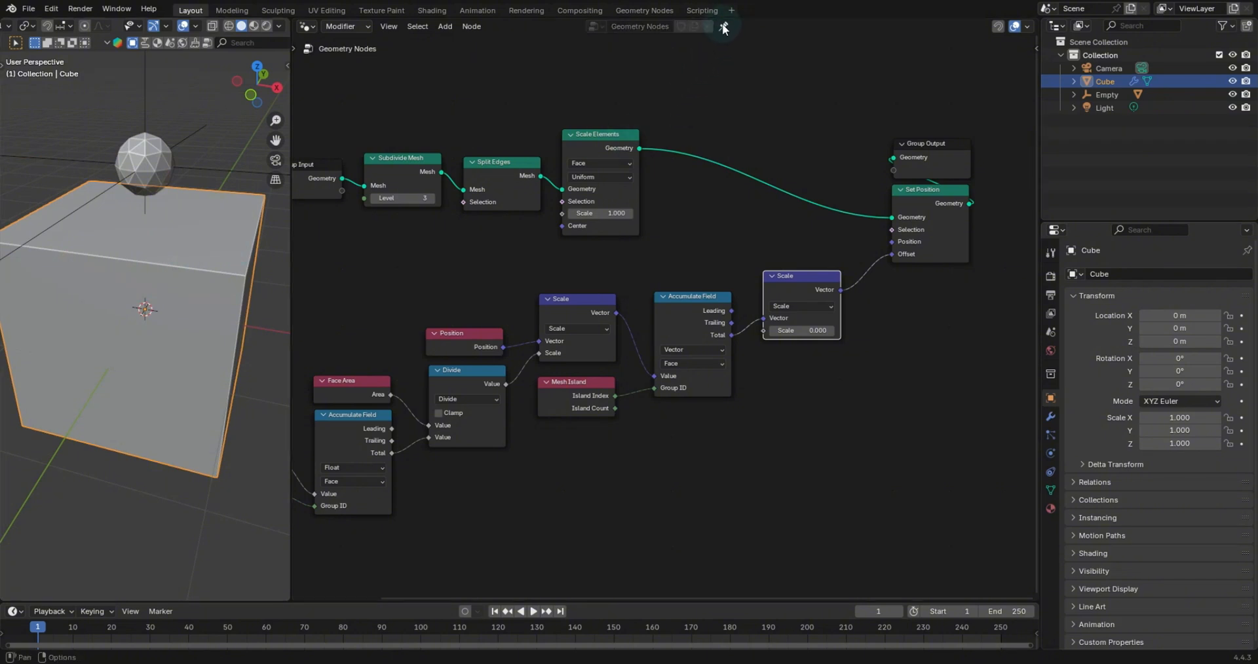
middle_click_drag(694, 340, 784, 293)
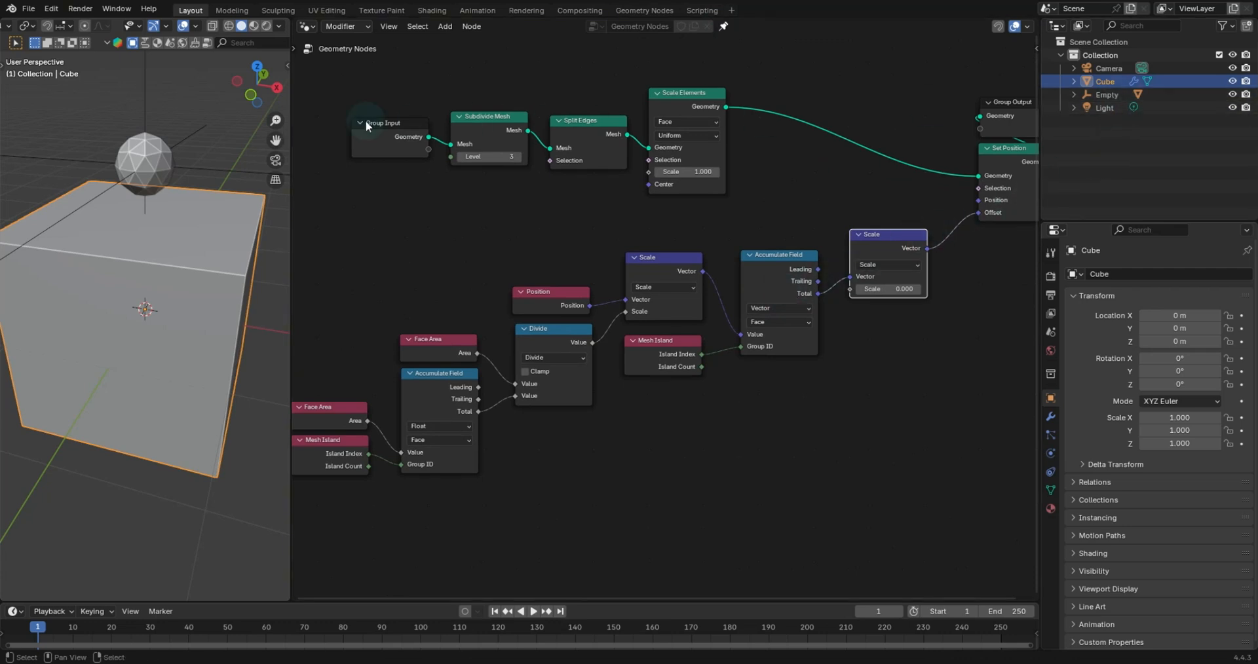
left_click(147, 157)
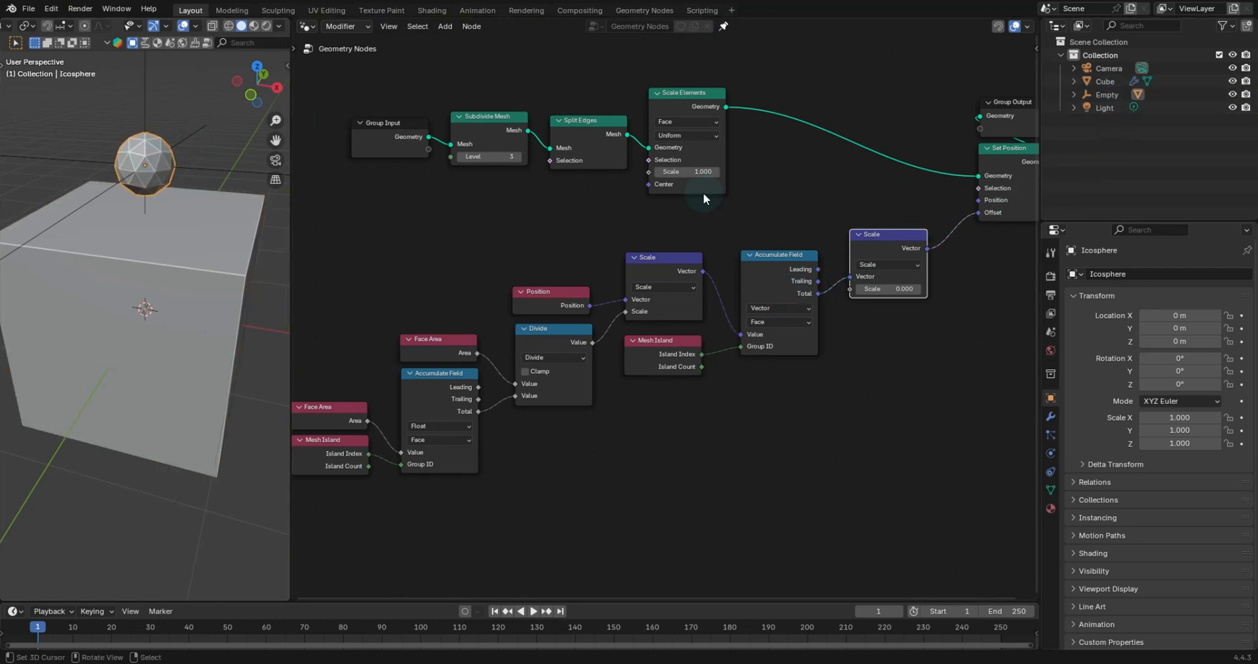
left_click(1073, 94)
left_click_drag(1071, 129, 429, 492)
- Join the explode-offset nodes into a frame labelled "Explode logic"
middle_click_drag(497, 452, 491, 393)
left_click_drag(427, 439, 475, 554)
scroll(819, 275, "down", 2)
left_click_drag(844, 234, 845, 257)
left_click_drag(908, 431, 336, 214)
key("ctrl+j")
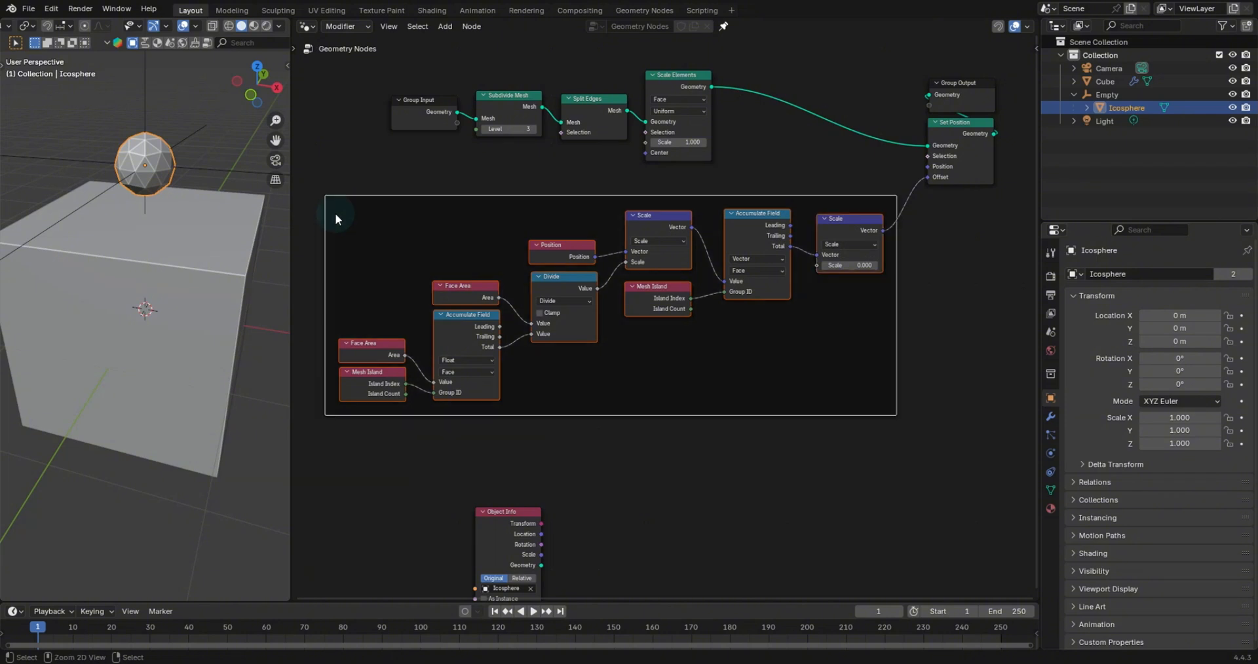
key("F2")
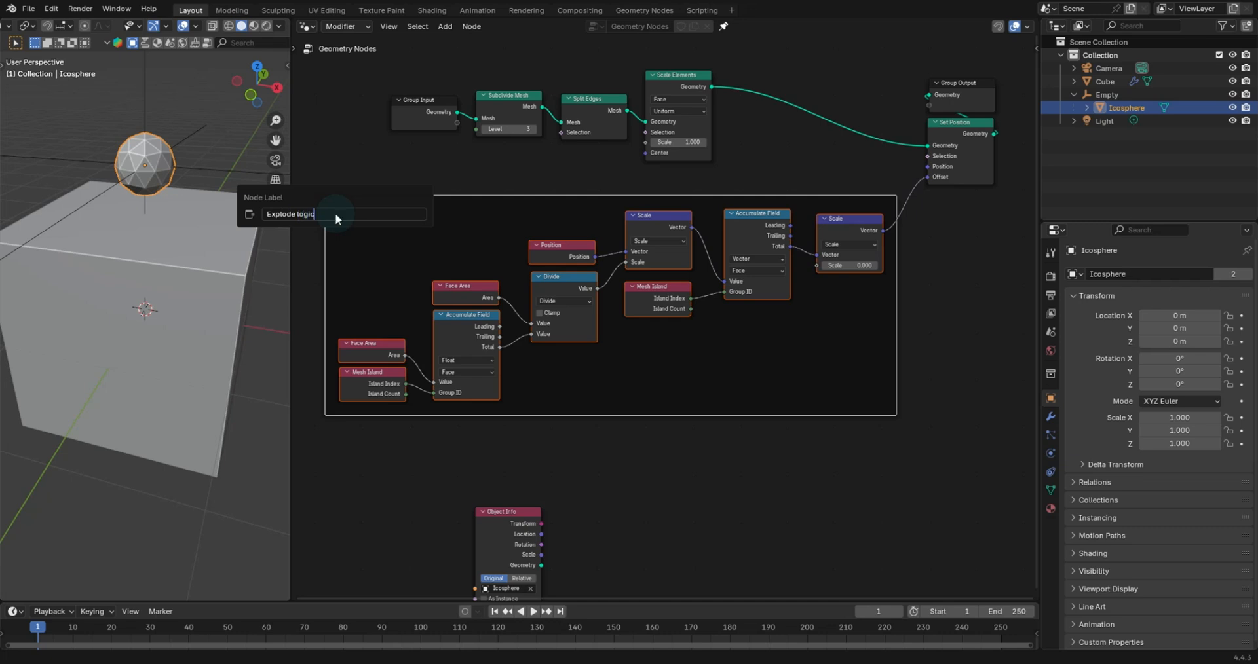
key("Return")
- Give the Explode logic frame a custom teal colour and a label size of 64
key("n")
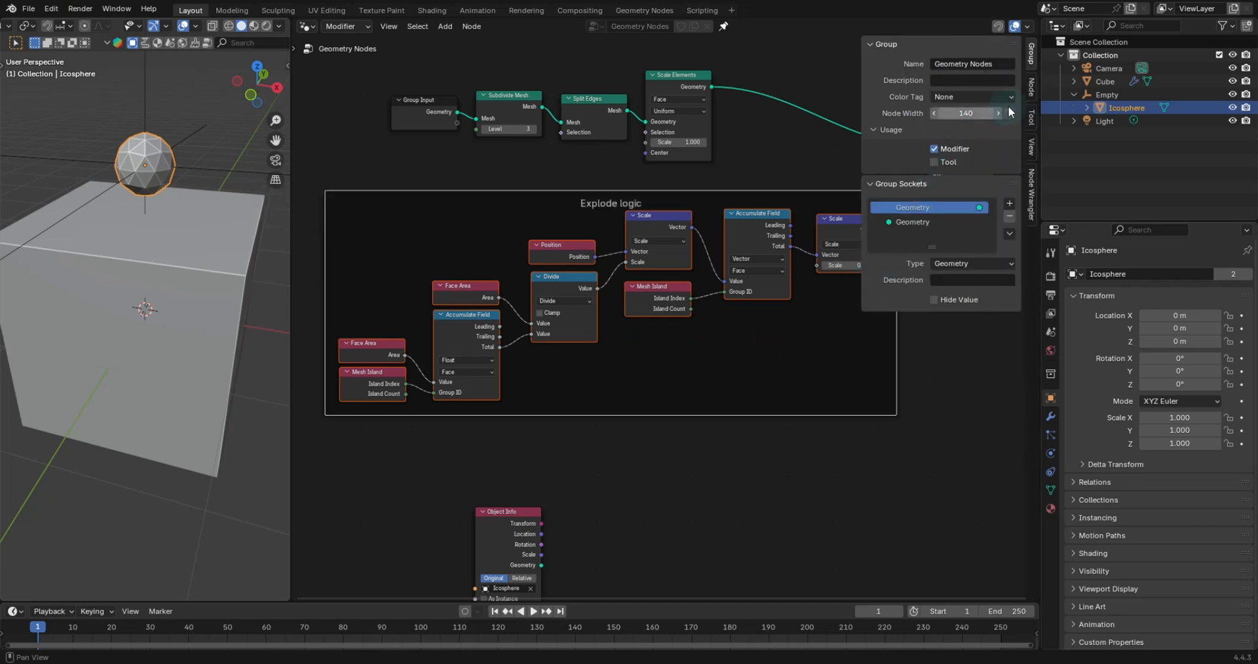
left_click(1032, 86)
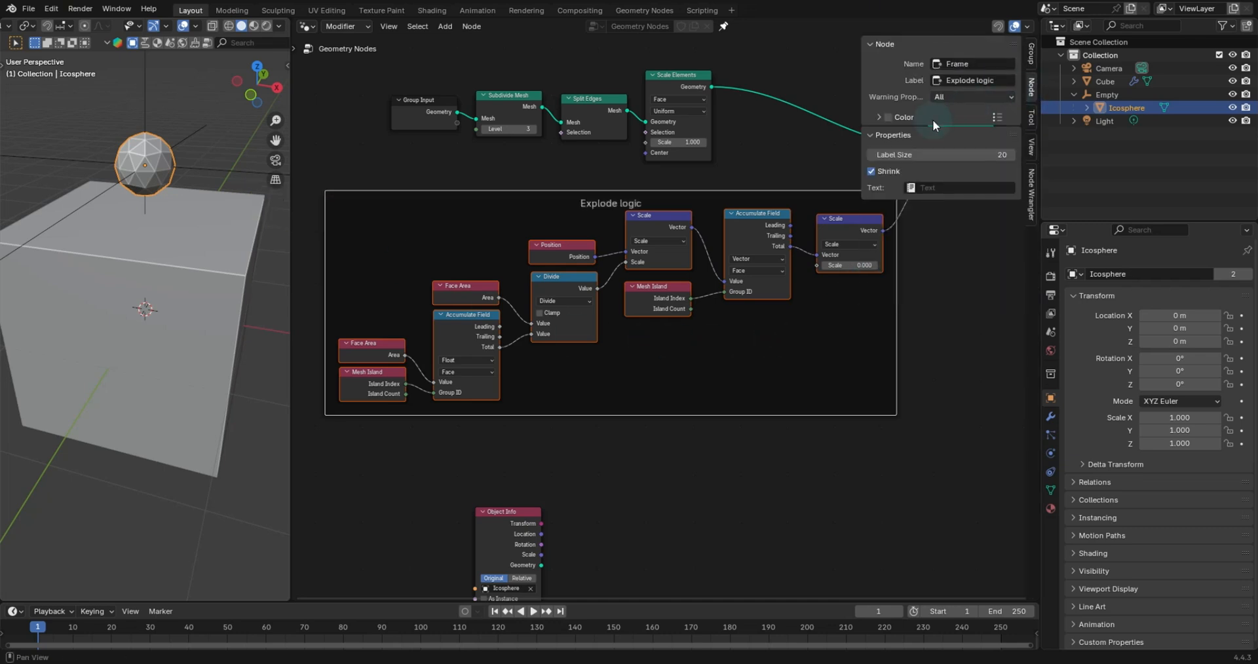
left_click(888, 116)
left_click(879, 117)
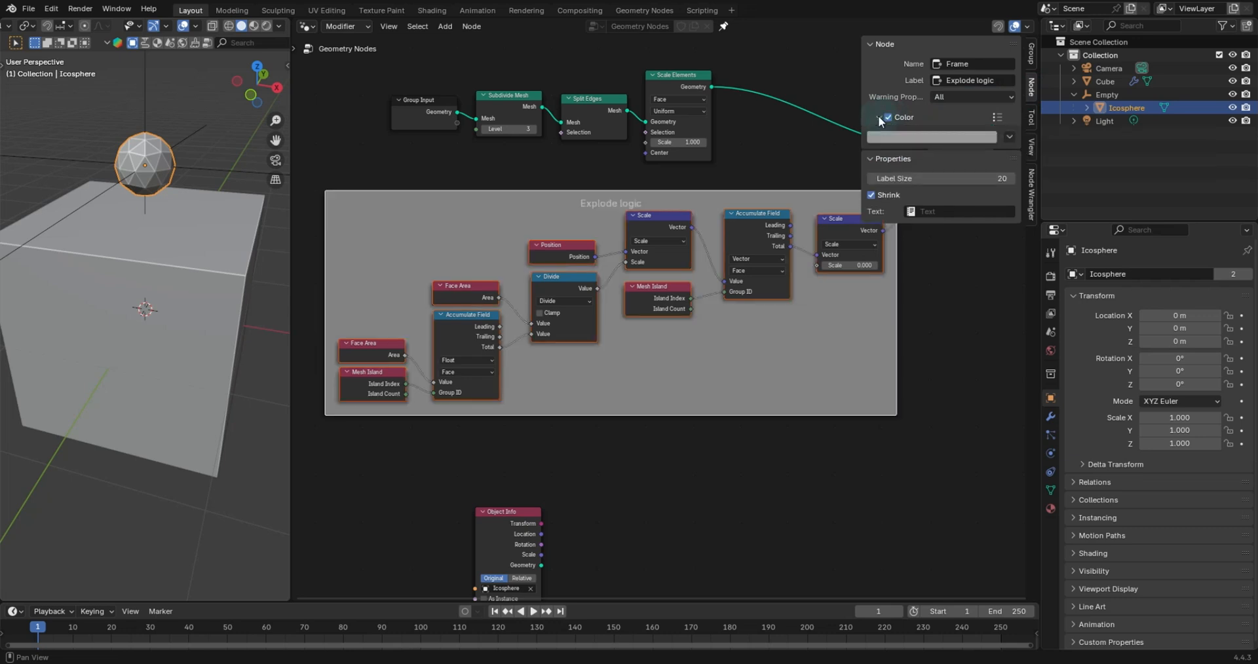
left_click(905, 138)
mouse_move(925, 169)
left_mouse_down()
mouse_move(915, 212)
mouse_move(950, 178)
mouse_move(983, 178)
left_mouse_up()
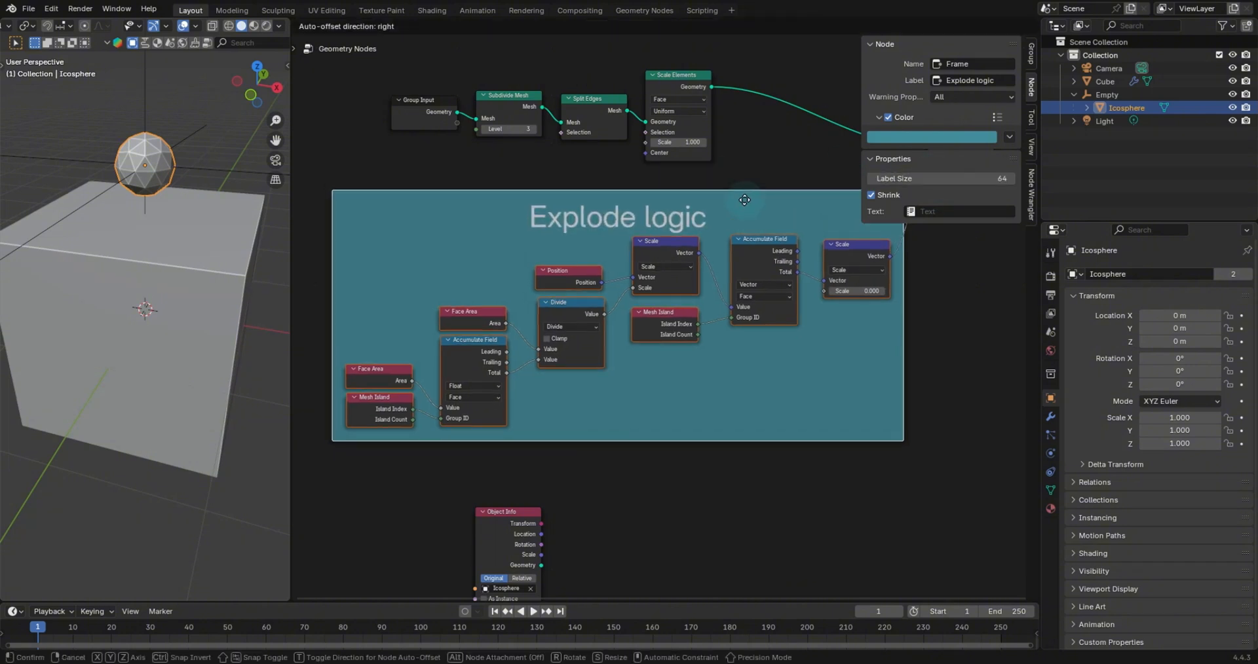
- Save the file as tutorial_explode.blend in the Demo_stuff folder on the Desktop
key("ctrl+s")
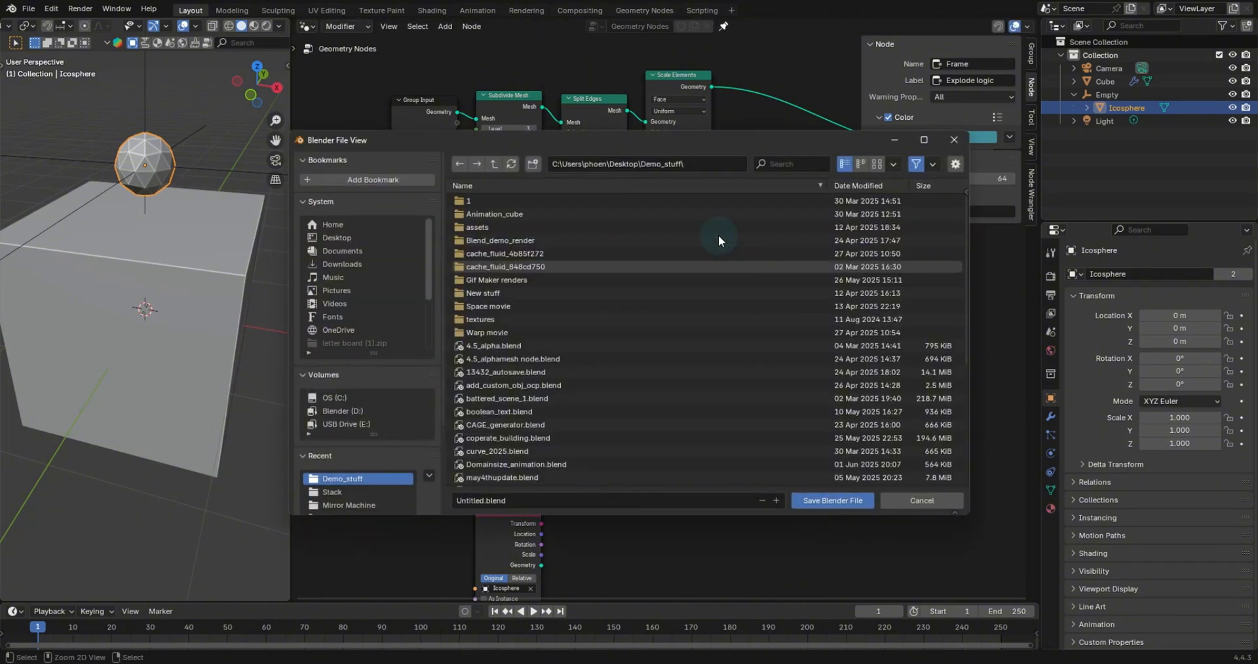
left_click(354, 250)
left_click(805, 163)
type("demo")
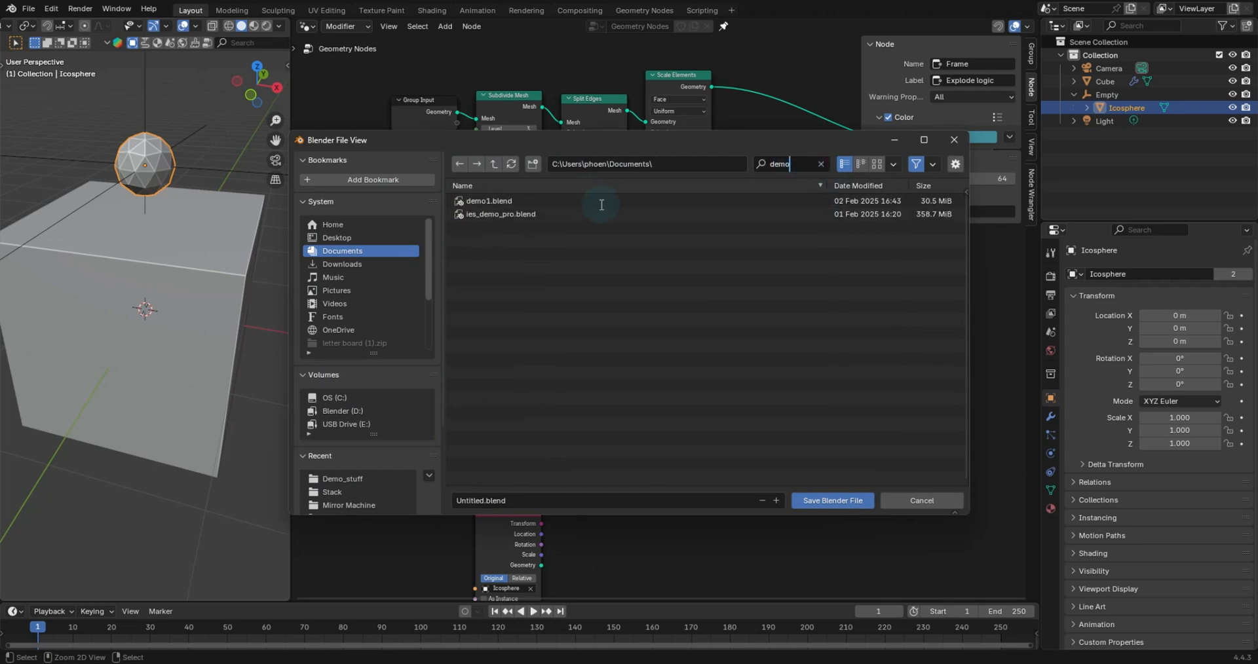
left_click(354, 237)
left_click(807, 164)
type("de")
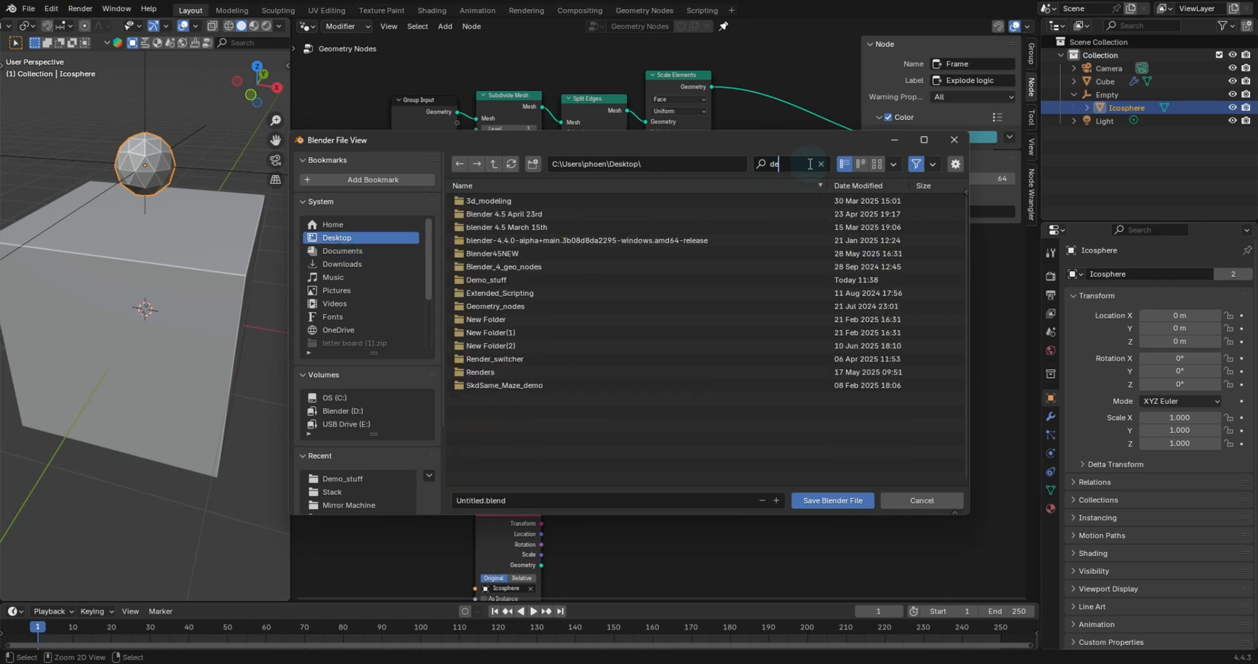
type("mo")
double_click(531, 202)
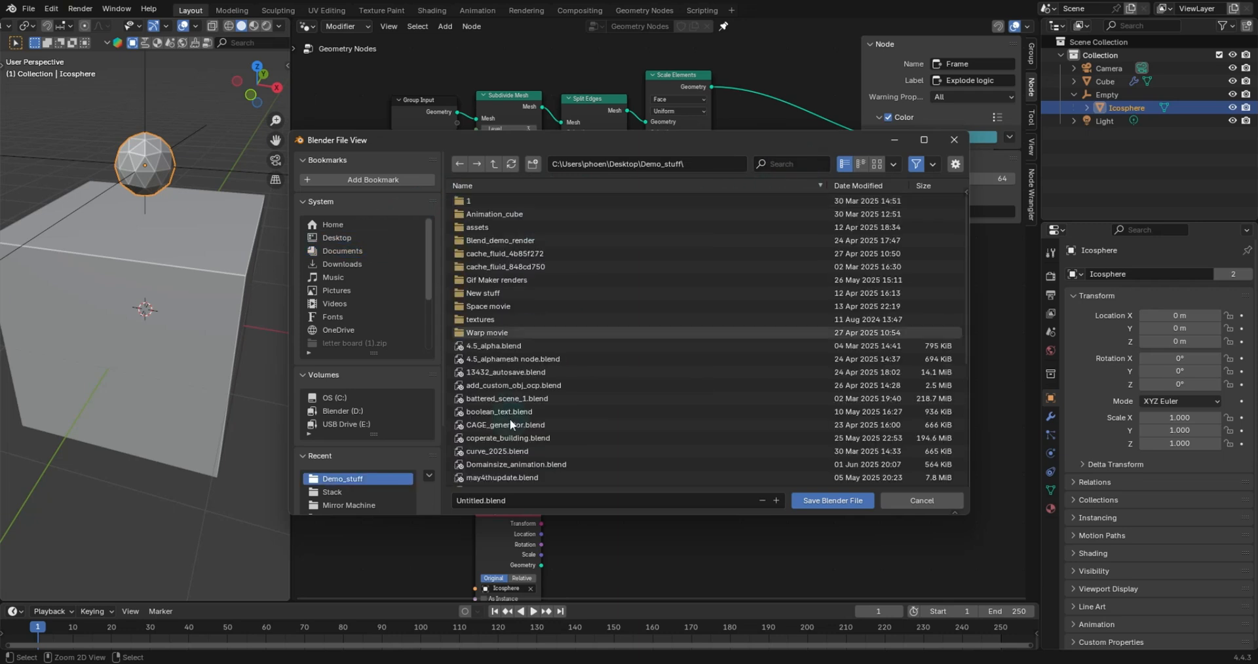
double_click(482, 500)
type("torial_explode")
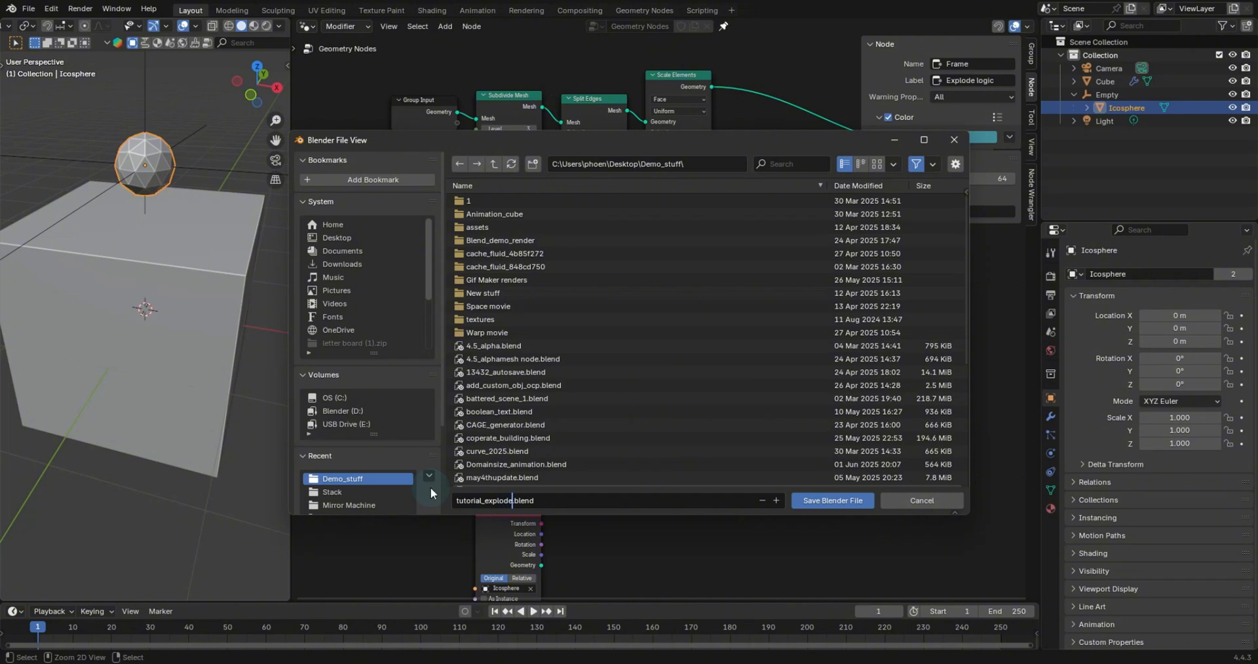
key("Return")
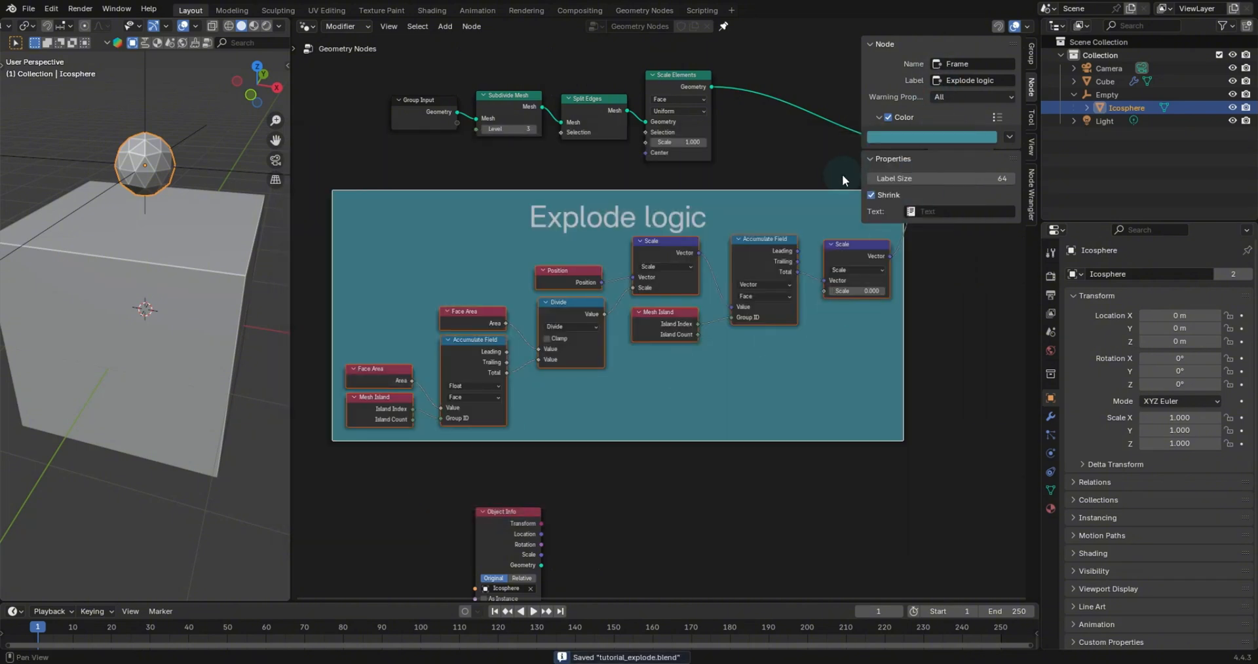
left_click(1030, 172)
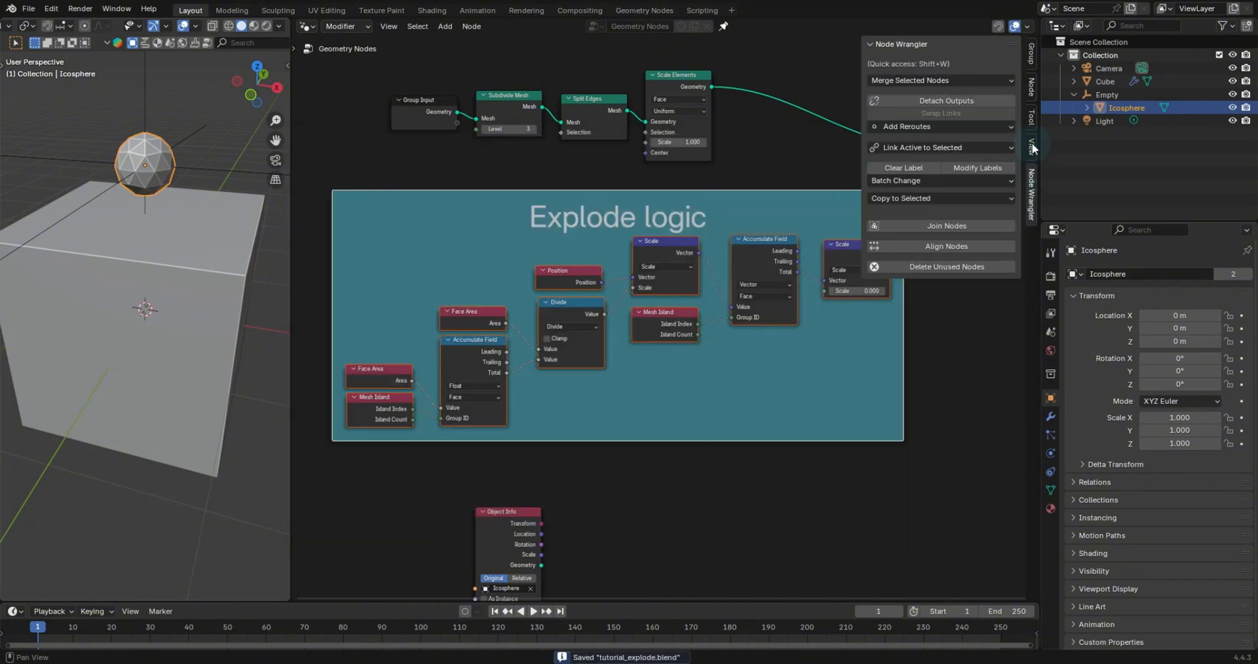
left_click(1030, 54)
key("n")
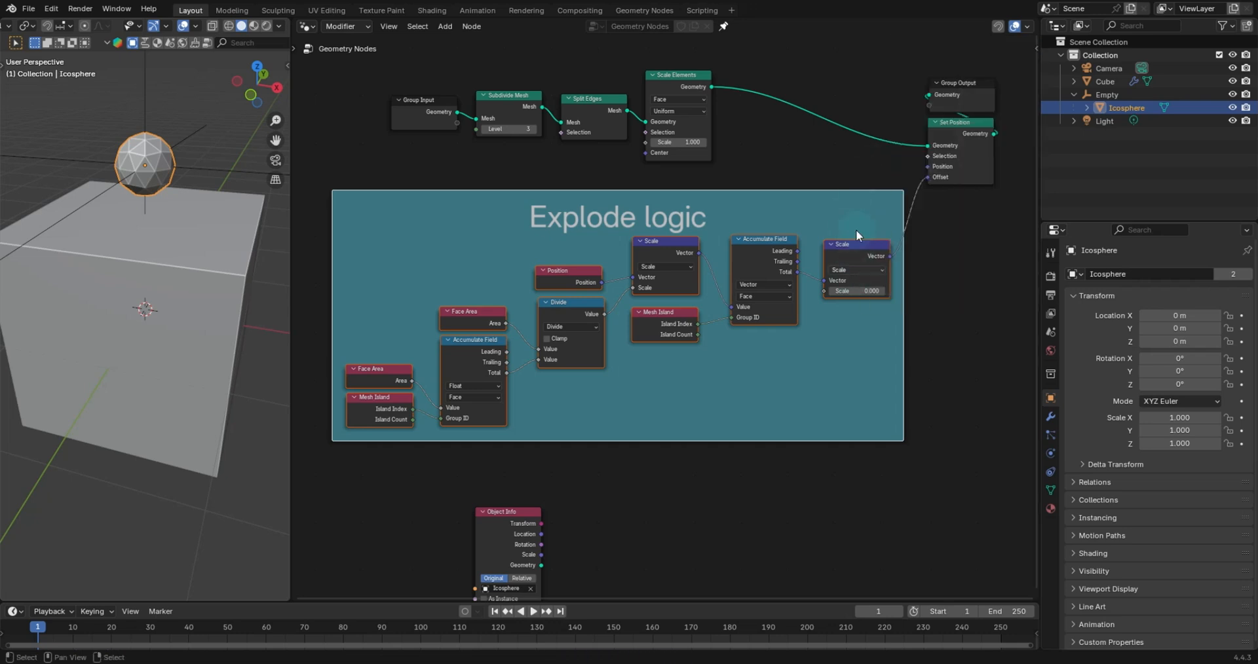
- Reposition the Explode logic frame and the Object Info node in the node editor
left_click_drag(837, 200, 827, 231)
left_click_drag(841, 277, 846, 269)
left_click(846, 269)
left_click_drag(506, 515, 484, 505)
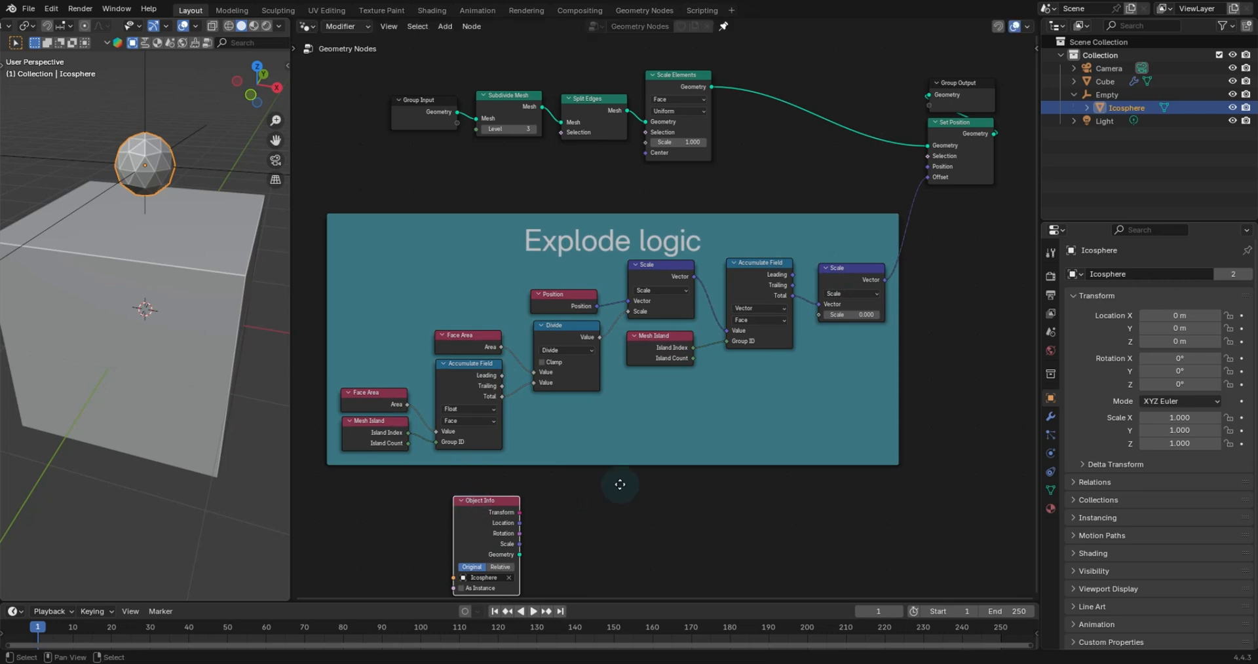
- Add a Geometry Proximity node and connect the Object Info Geometry output to its Geometry input
middle_click_drag(621, 486, 698, 361)
scroll(690, 399, "up", 1)
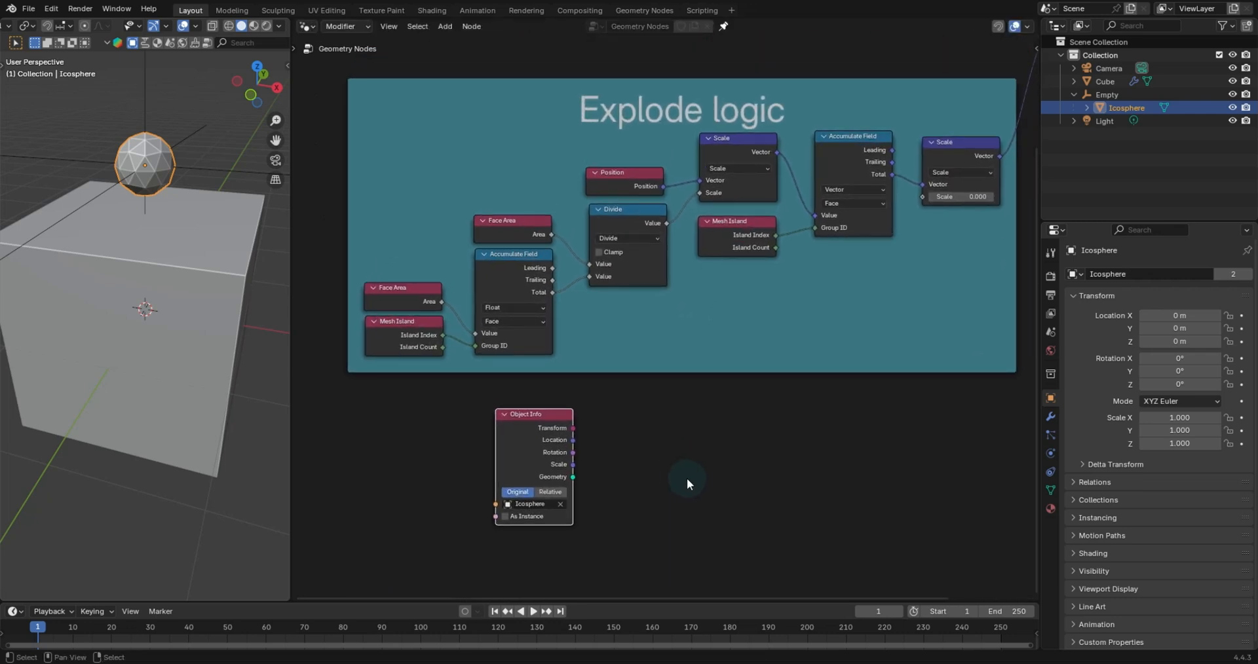
key("shift+a")
type("proxi")
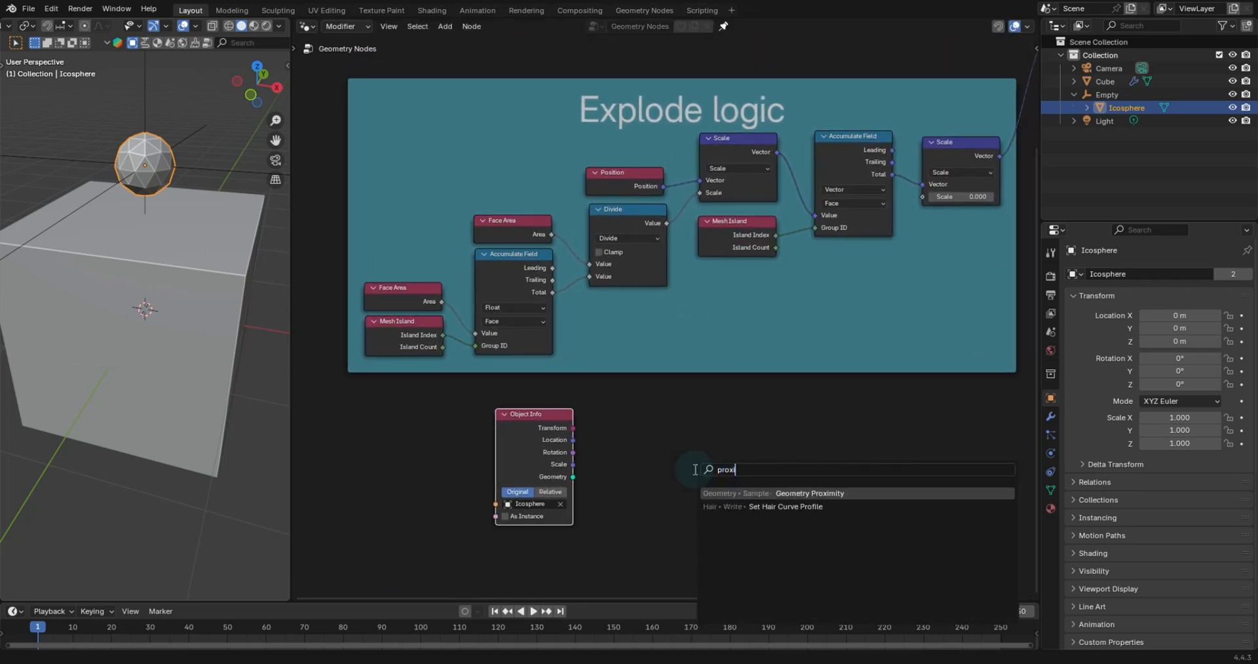
type("mit")
key("Return")
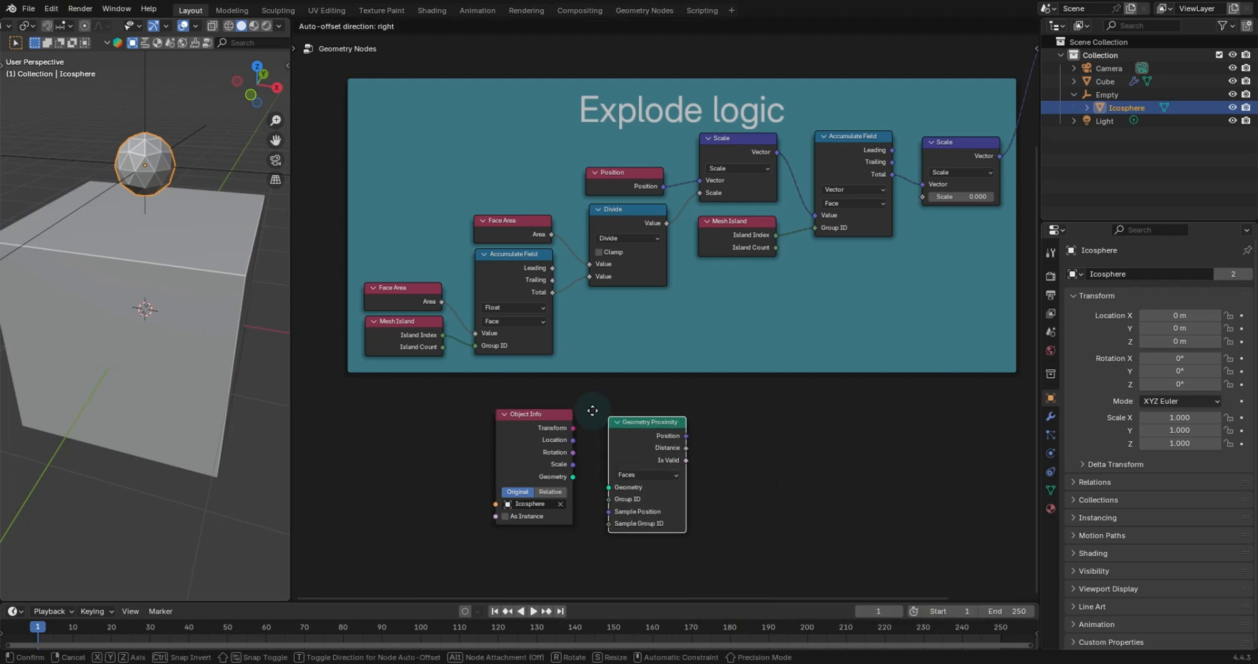
left_click(592, 410)
left_click_drag(573, 477, 591, 477)
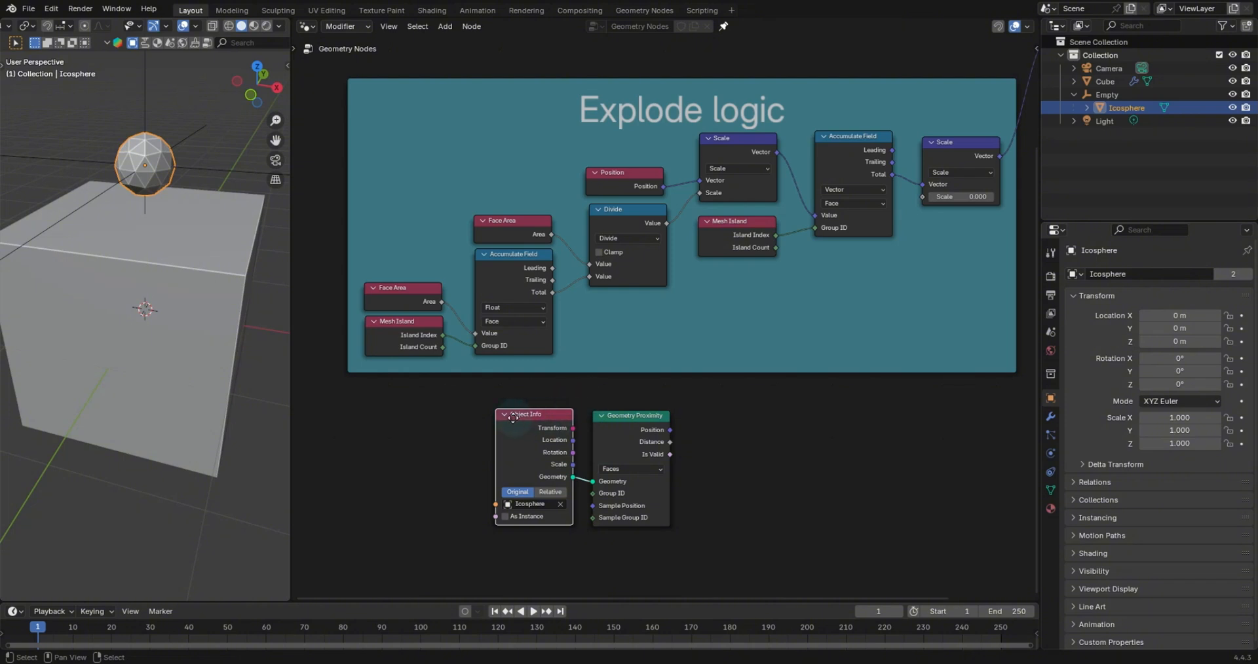
left_click_drag(552, 418, 515, 424)
left_click_drag(626, 428, 615, 440)
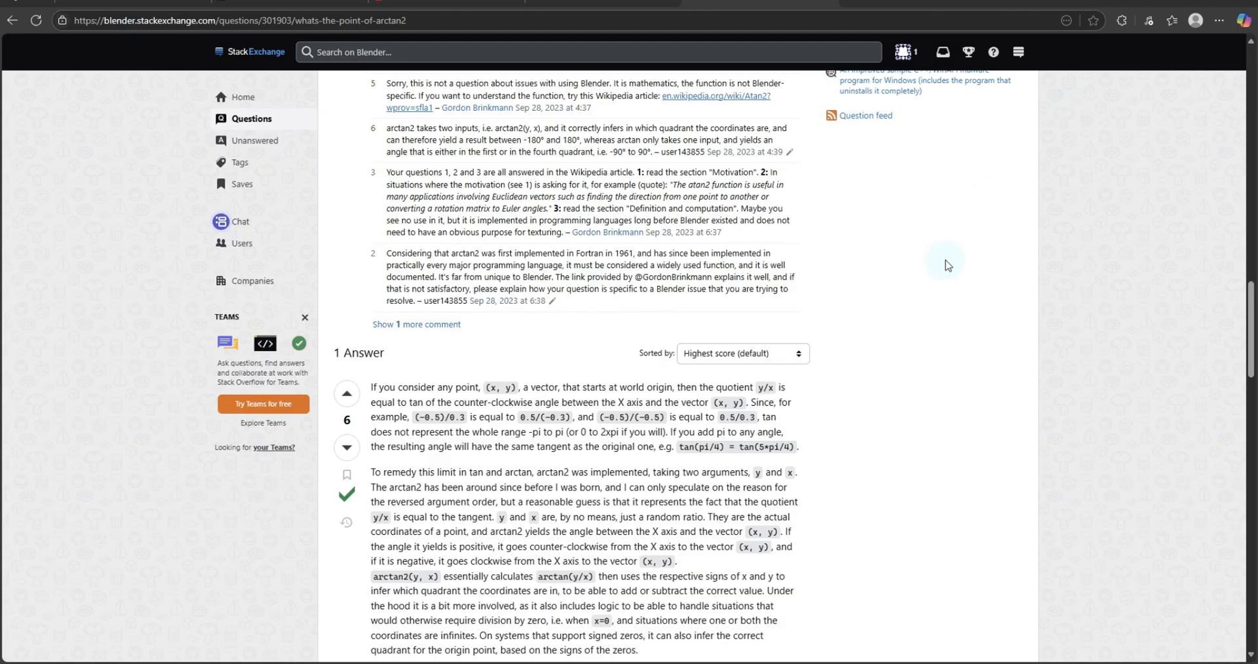
- Switch to the browser and read the Blender StackExchange question about the point of ArcTan2
scroll(945, 265, "up", 15)
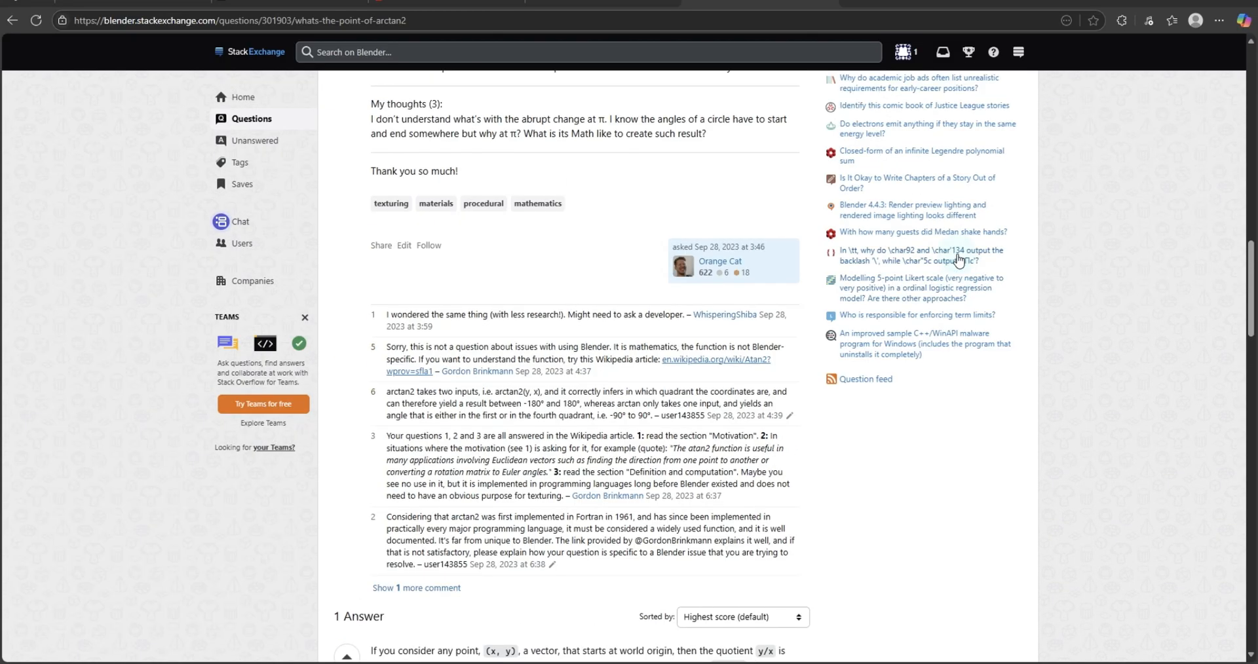
scroll(958, 261, "up", 1)
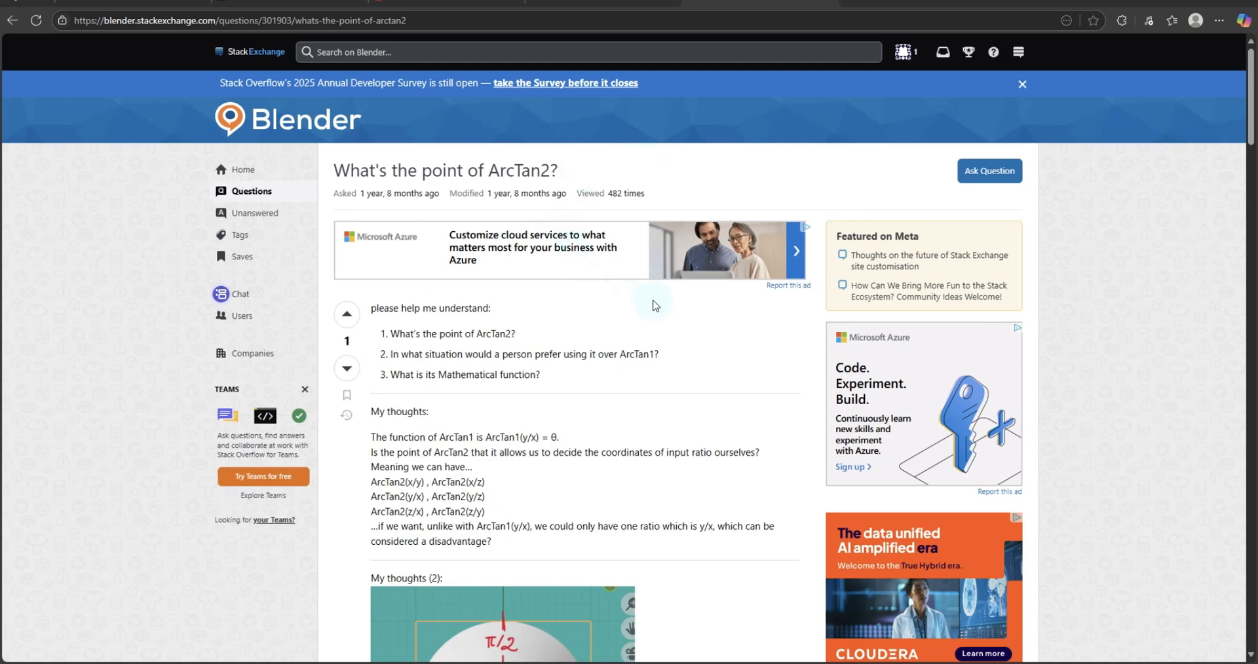
scroll(652, 305, "down", 2)
scroll(619, 304, "down", 3)
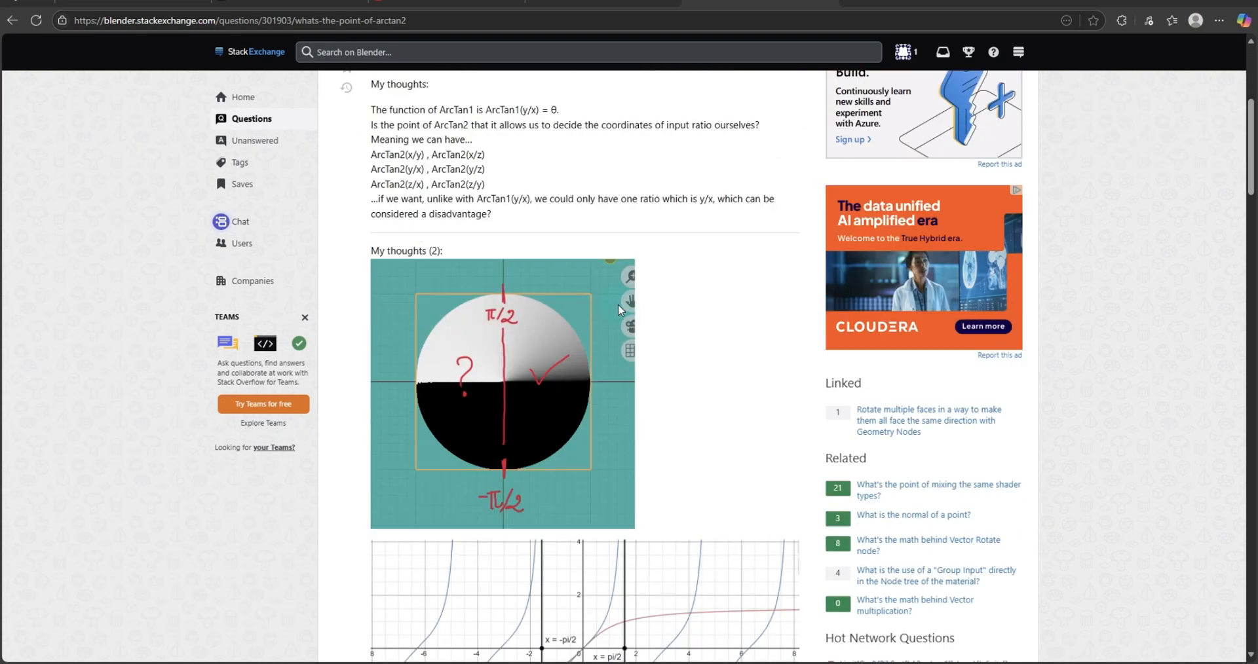
scroll(646, 281, "down", 10)
scroll(648, 285, "down", 3)
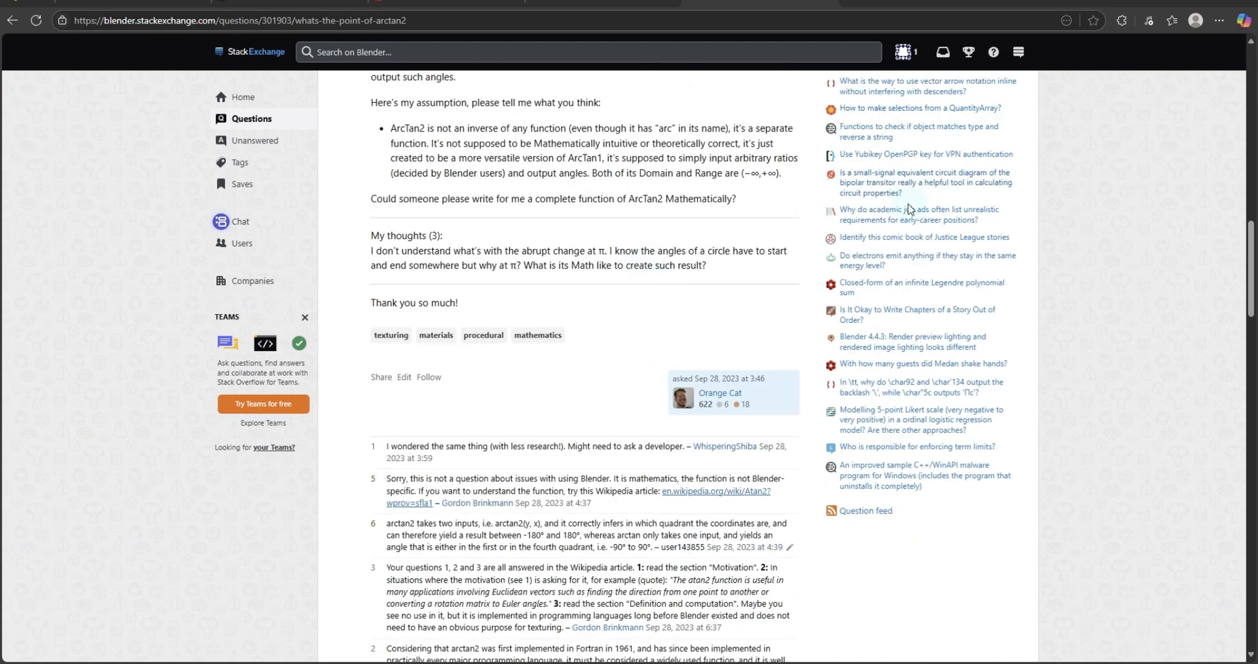
scroll(918, 210, "down", 3)
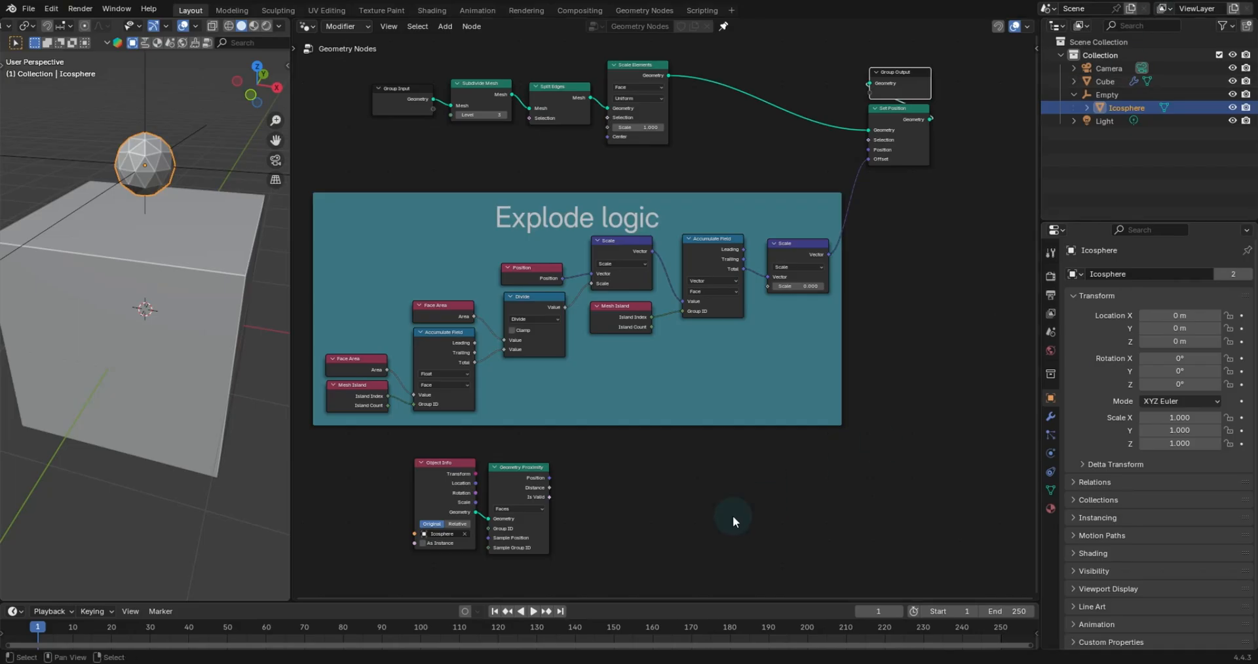
- Add an Arctan2 math node fed by the Geometry Proximity node's Distance output
scroll(760, 392, "up", 5)
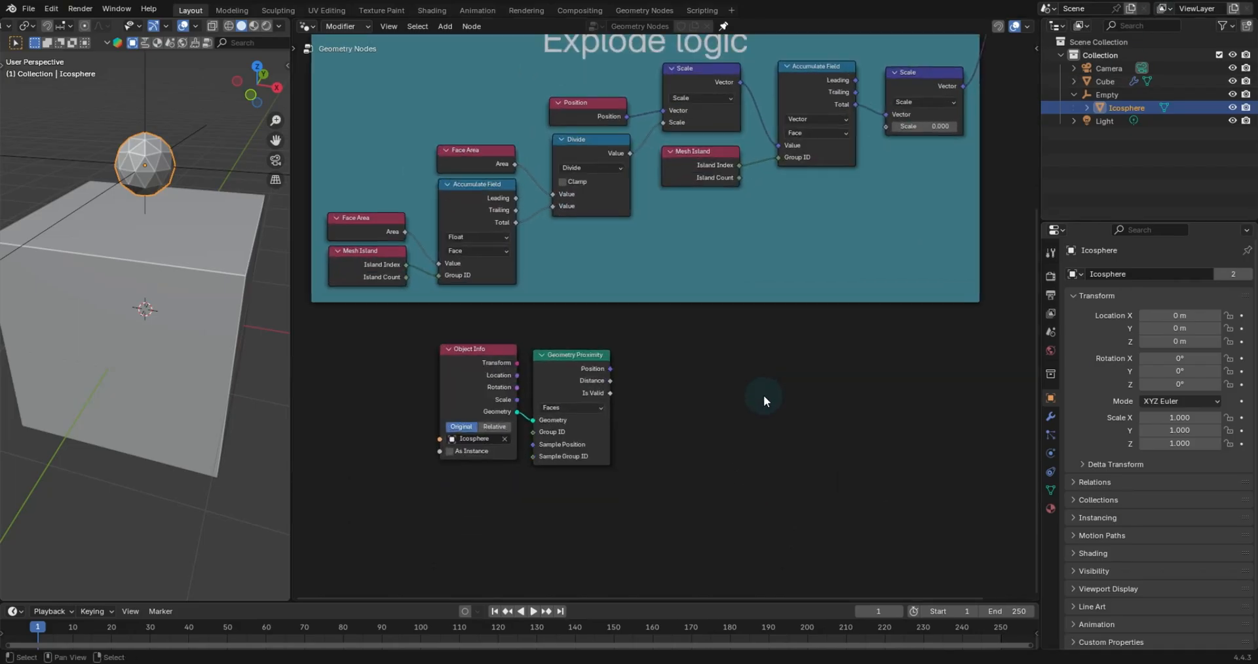
scroll(708, 414, "up", 1)
left_click_drag(571, 426, 700, 367)
type("arc")
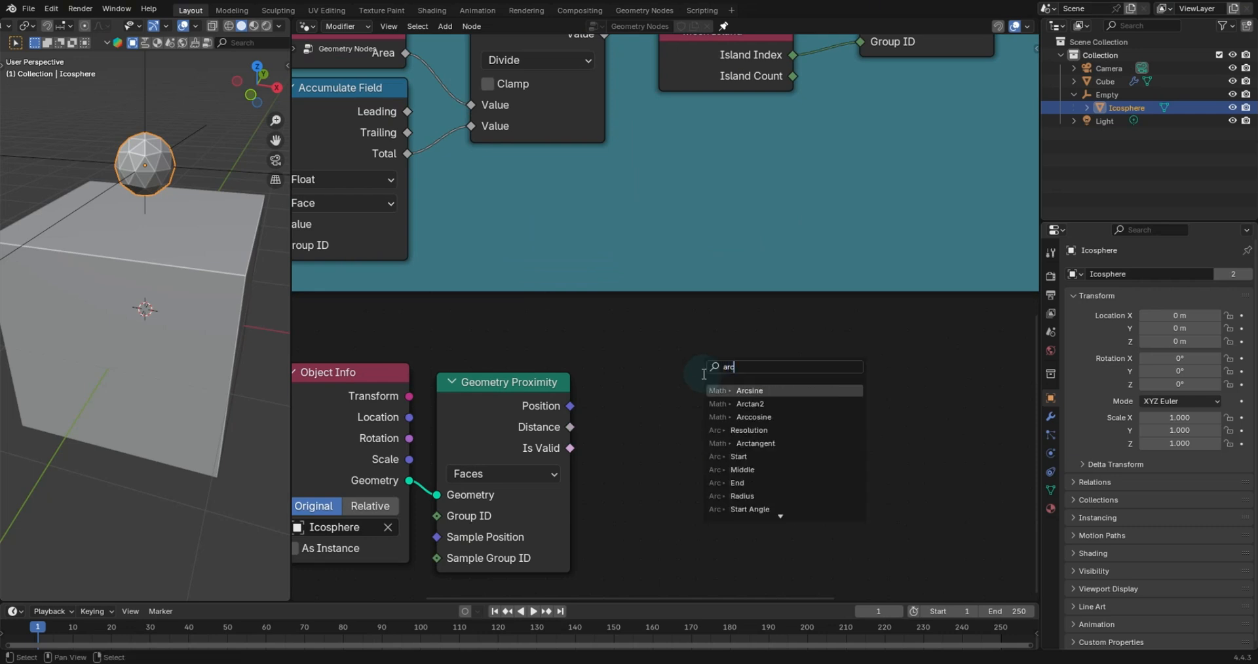
key("Down")
key("t")
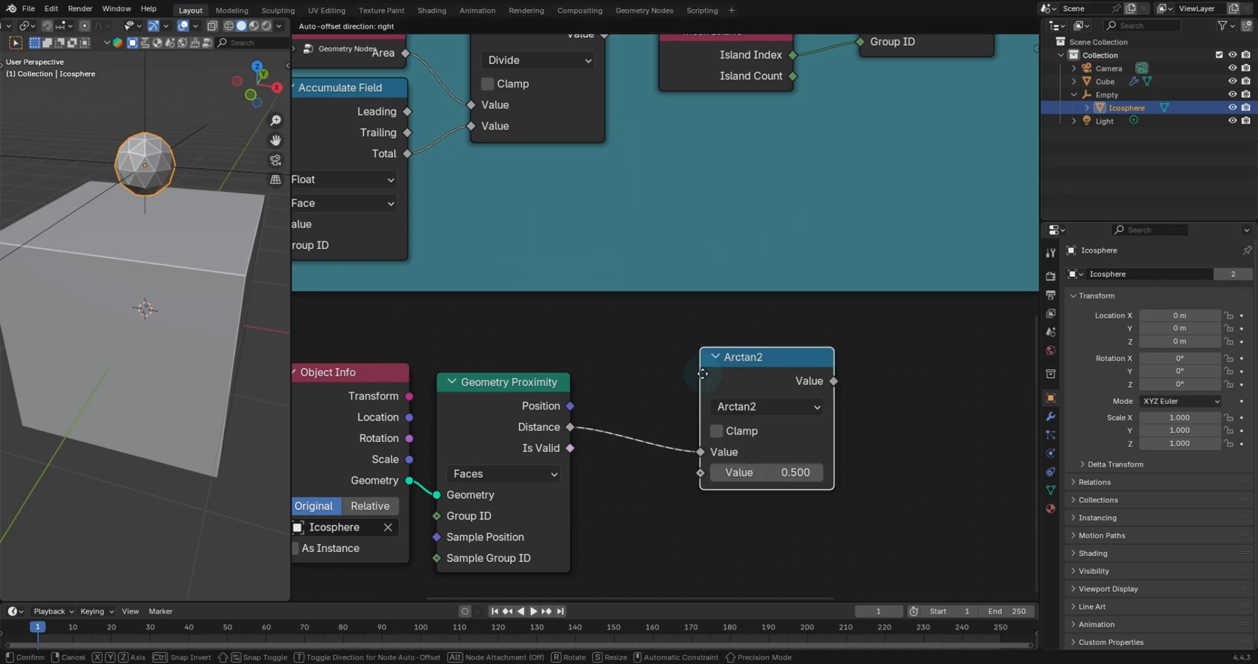
left_click(671, 365)
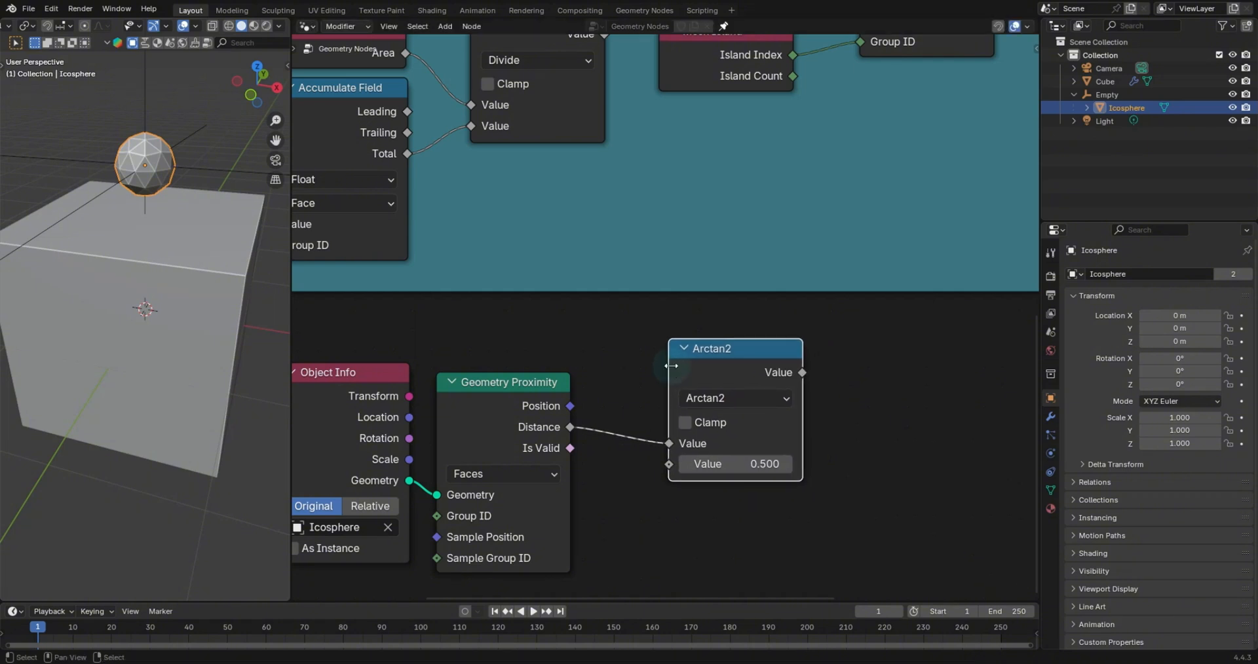
- Connect Distance to Arctan2's second Value input and the Divide node's output to its first Value input
left_click_drag(669, 443, 671, 471)
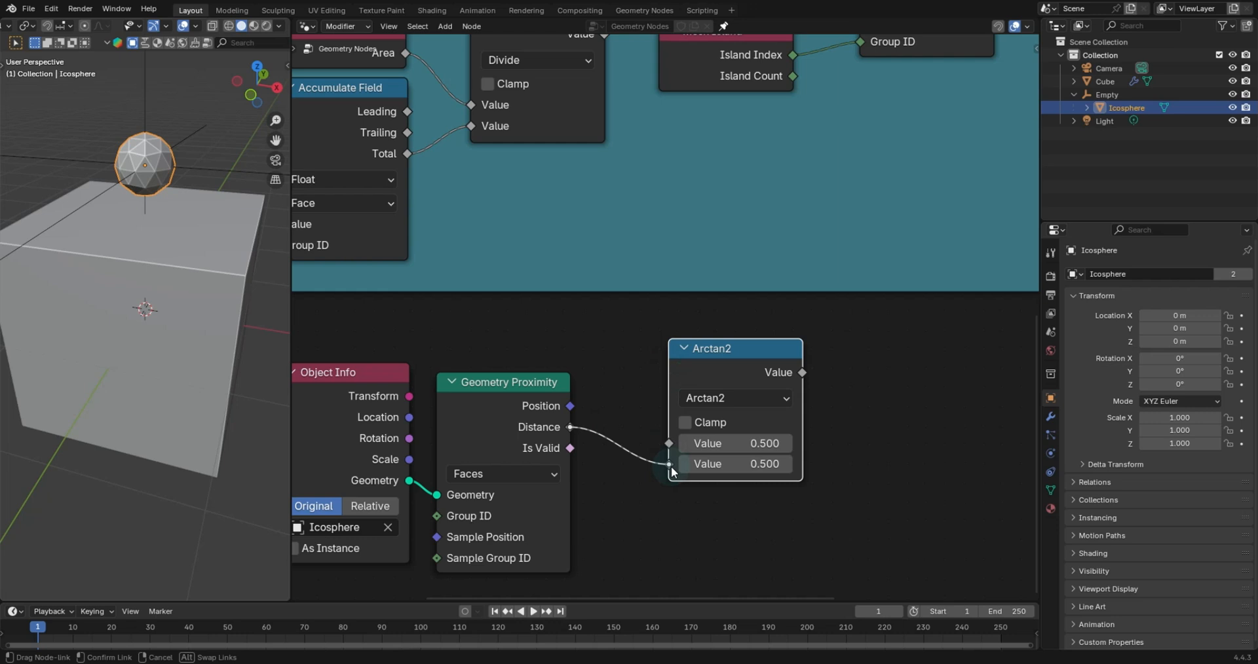
left_click_drag(671, 468, 675, 461)
scroll(722, 224, "down", 3)
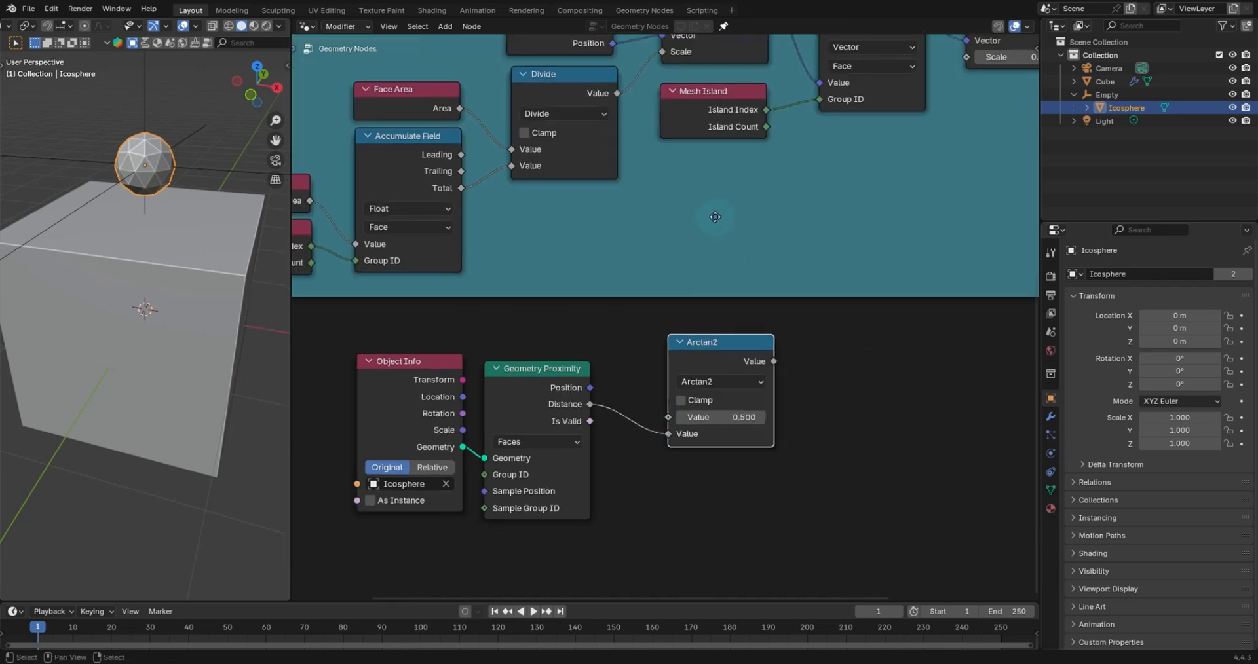
middle_click_drag(714, 217, 714, 233)
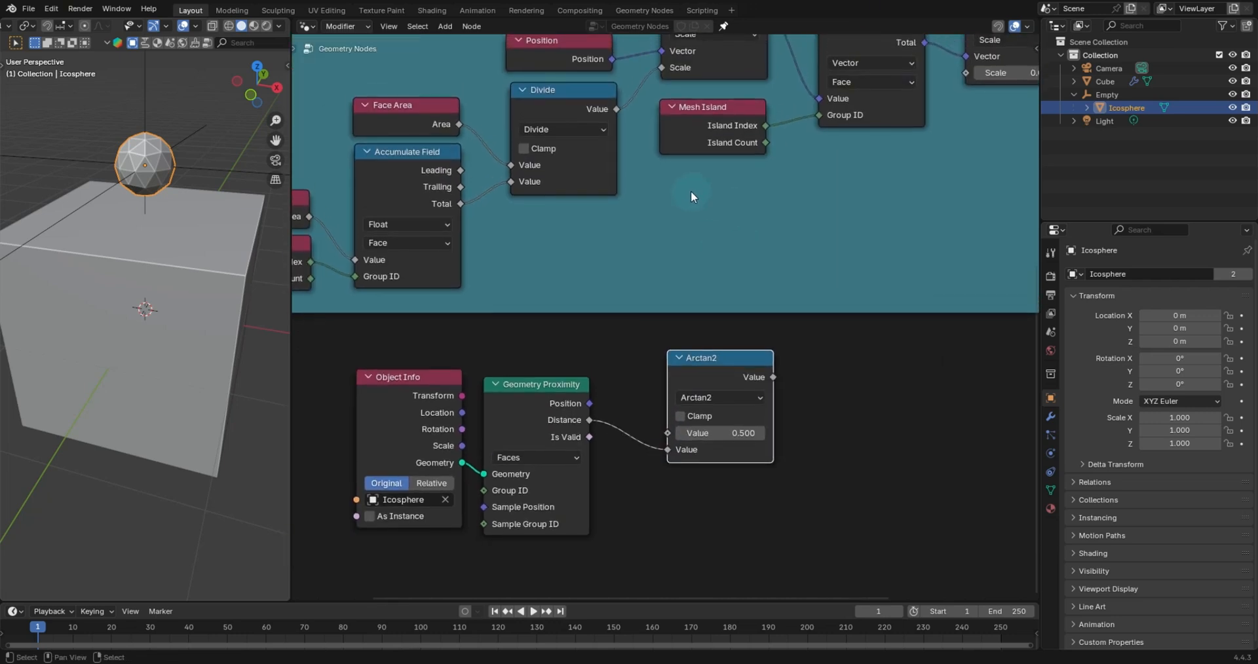
left_click_drag(616, 109, 631, 112)
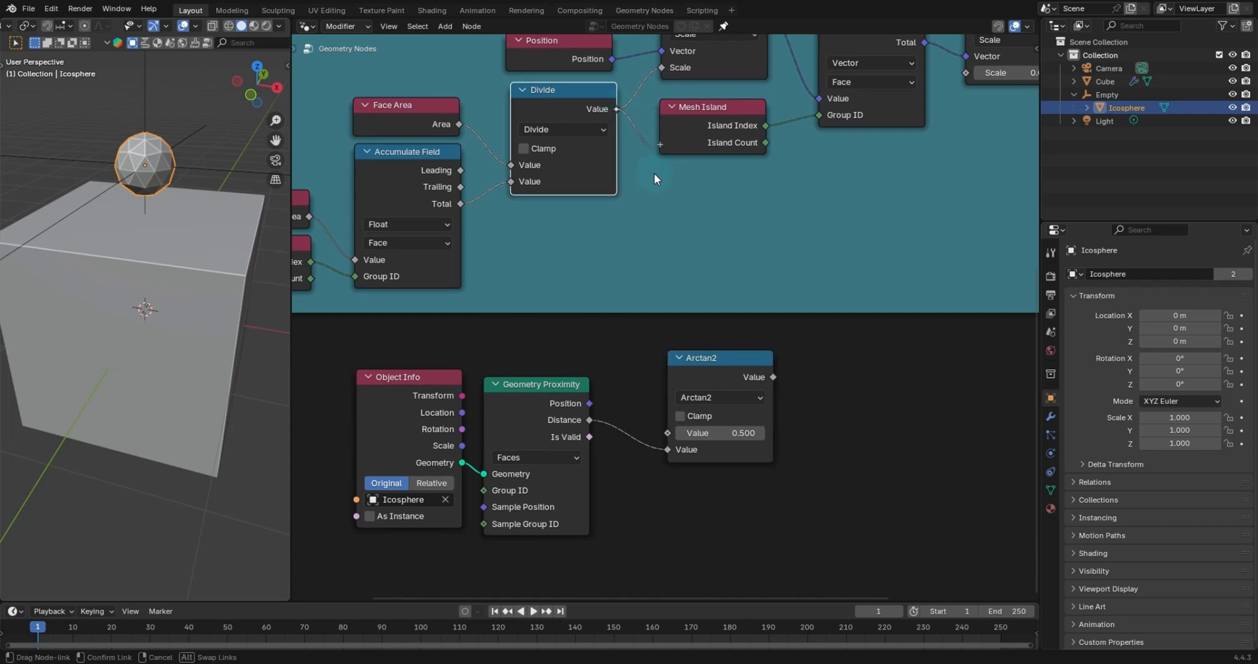
left_click_drag(648, 391, 662, 442)
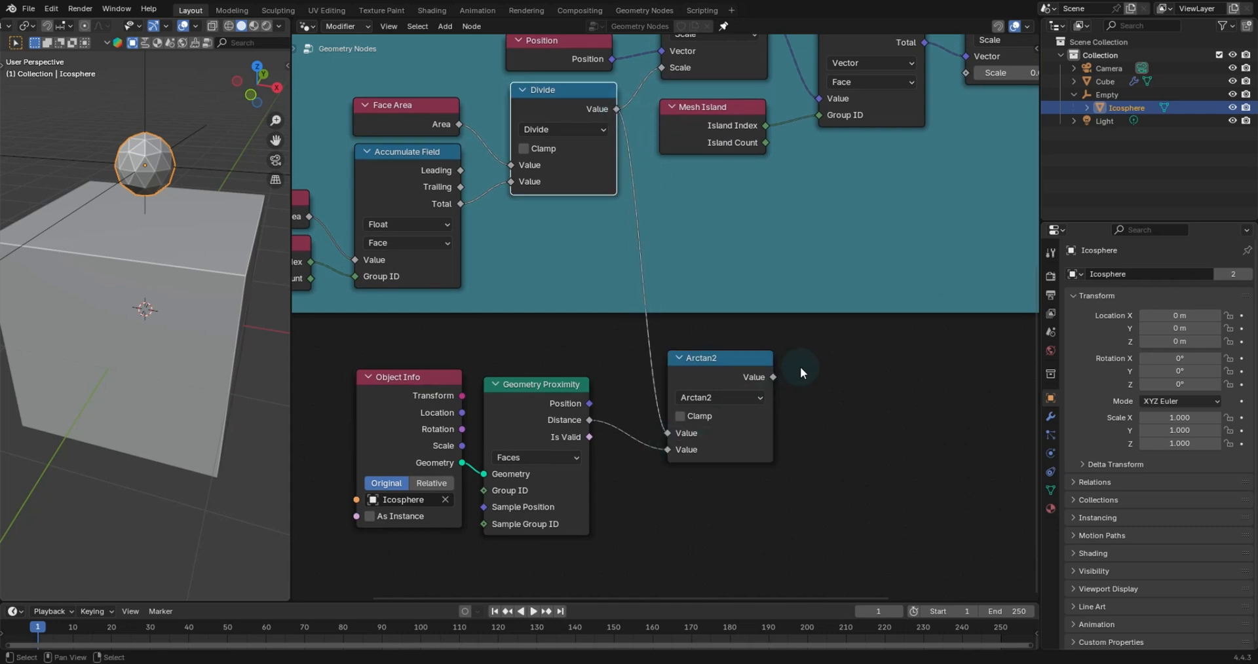
- Reposition the Arctan2 node and connect its output to the last Scale node's Scale input
left_click(733, 357)
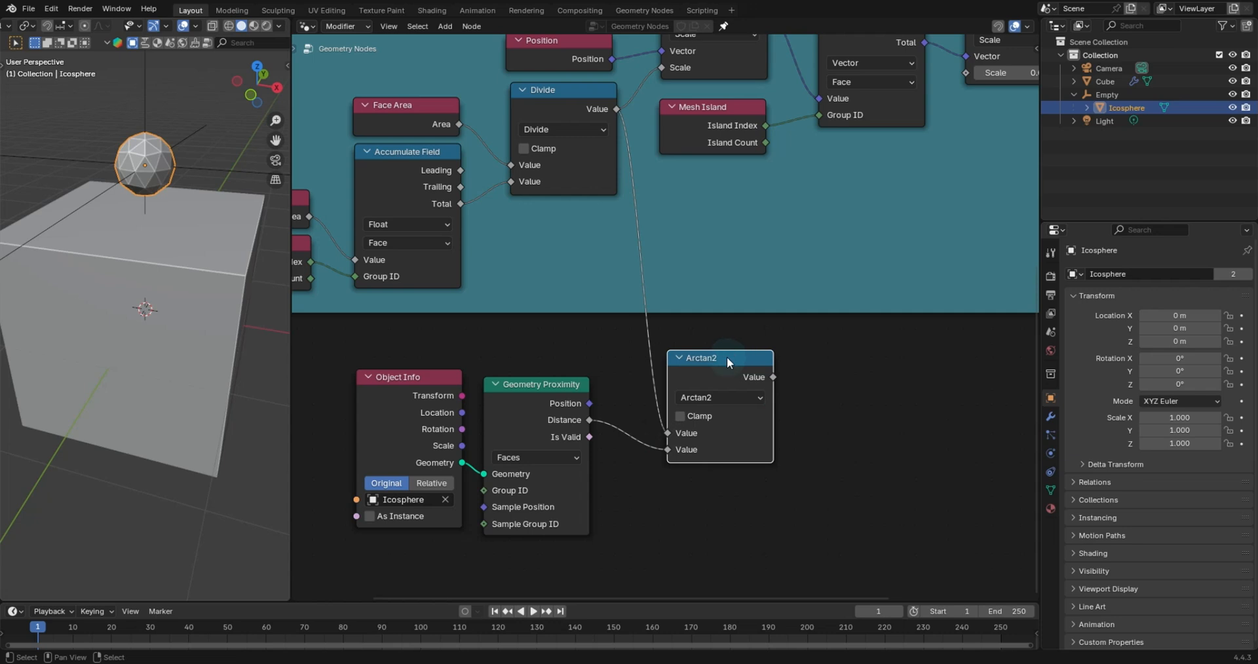
left_click_drag(727, 361, 732, 350)
middle_click_drag(822, 369, 745, 379)
scroll(817, 337, "down", 3)
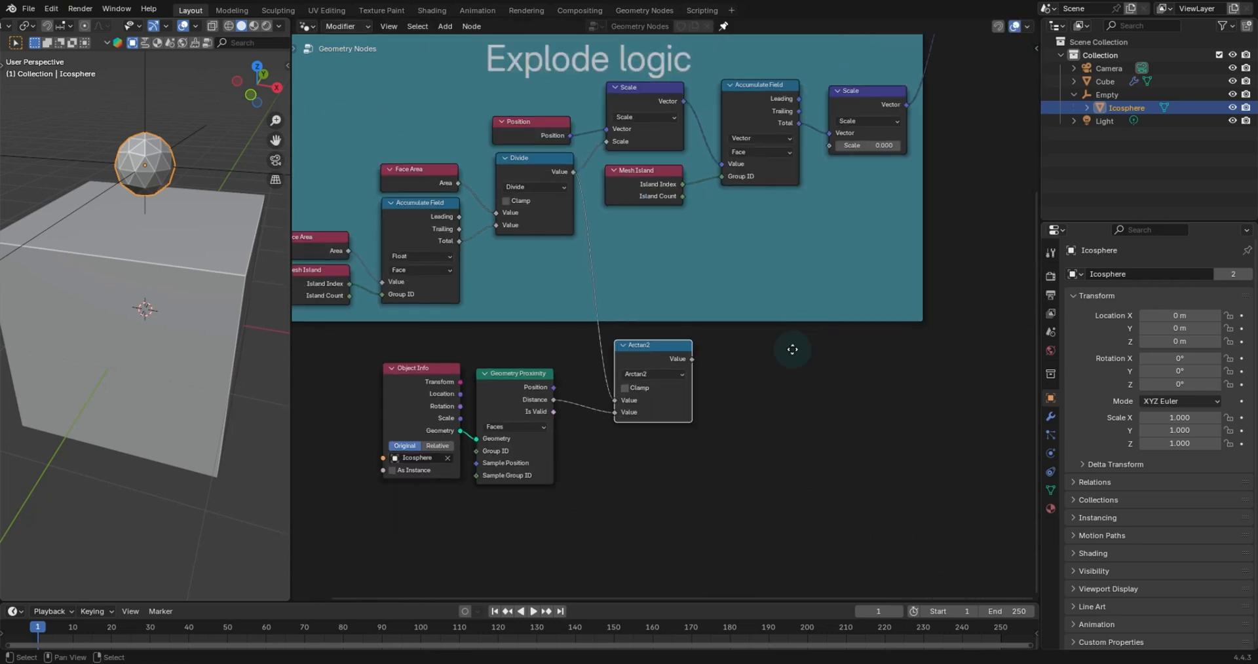
left_click_drag(817, 156, 841, 146)
left_click_drag(652, 410, 721, 325)
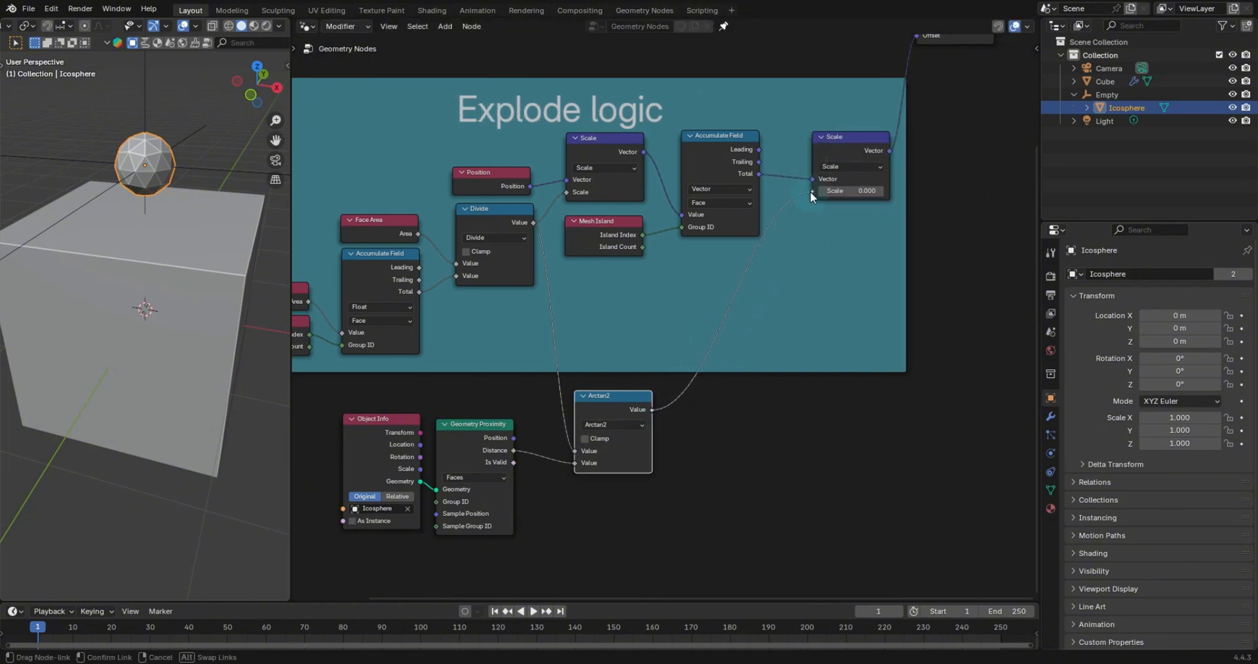
left_click_drag(810, 192, 811, 191)
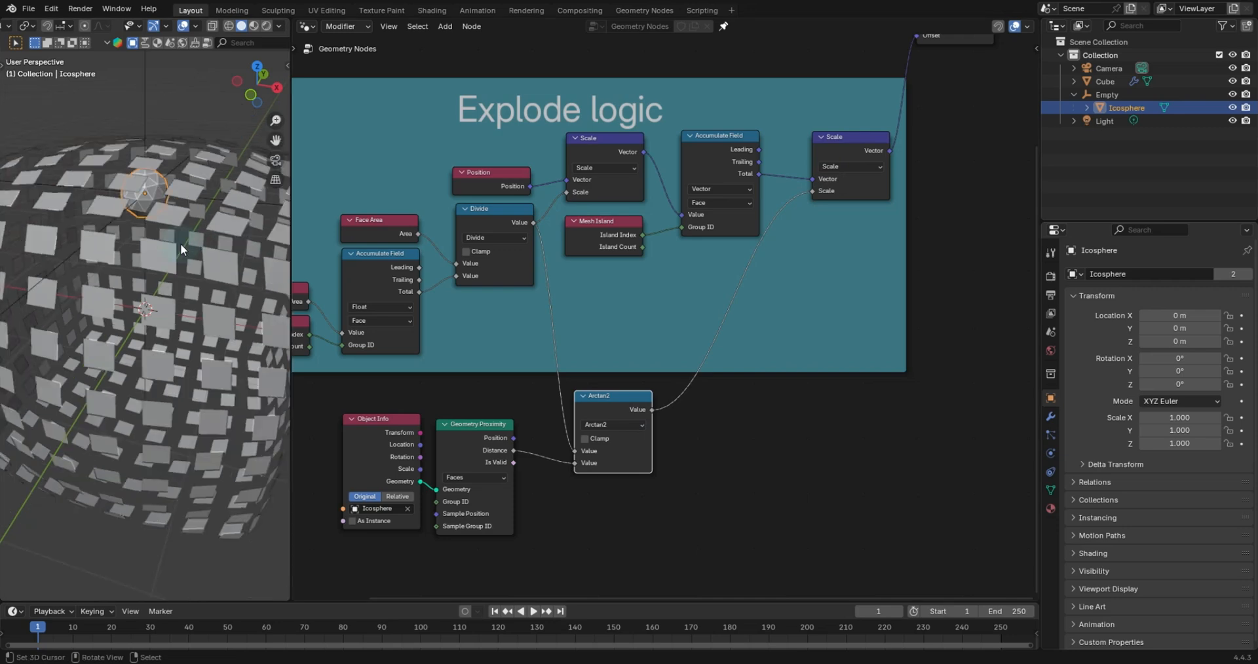
scroll(181, 249, "down", 5)
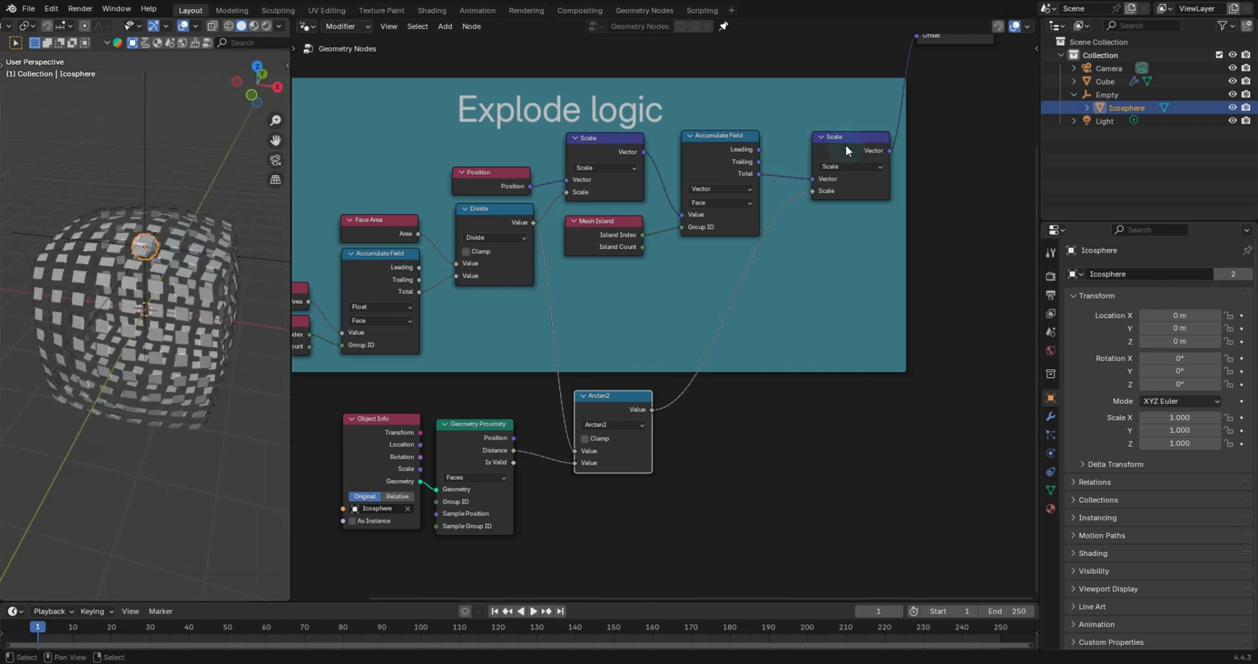
- Duplicate the Scale node into the link feeding Set Position's Offset and set its scale to 0.010
middle_click_drag(846, 150, 749, 233)
key("shift+d")
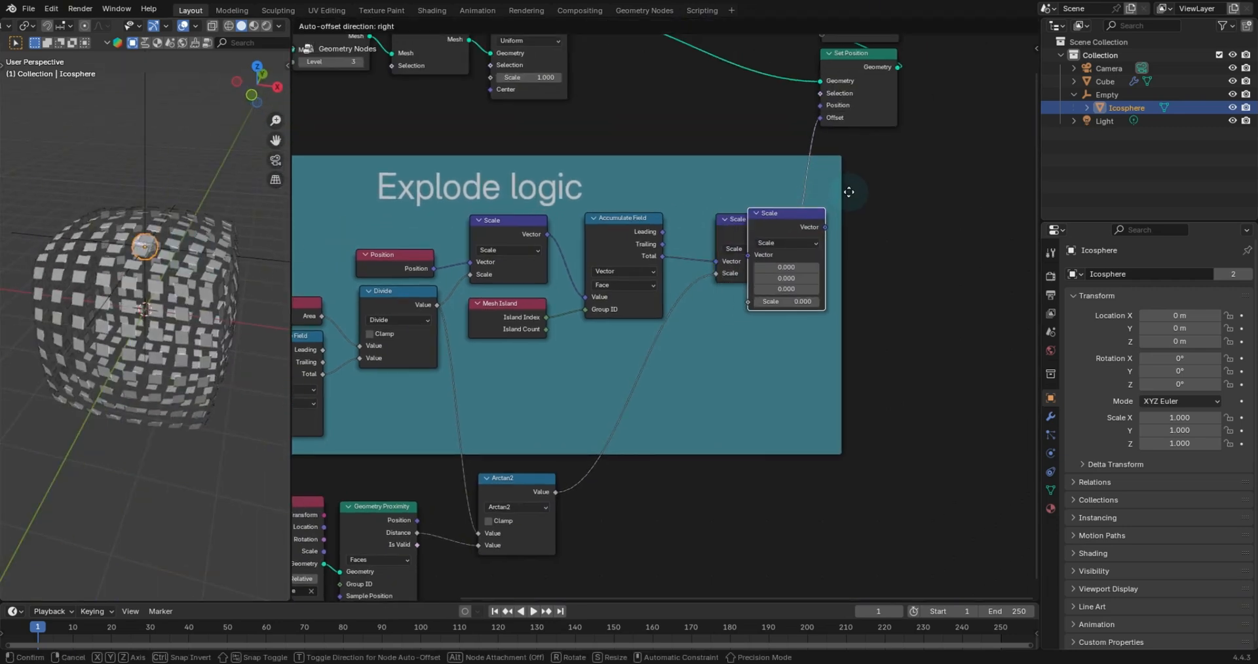
left_click(884, 157)
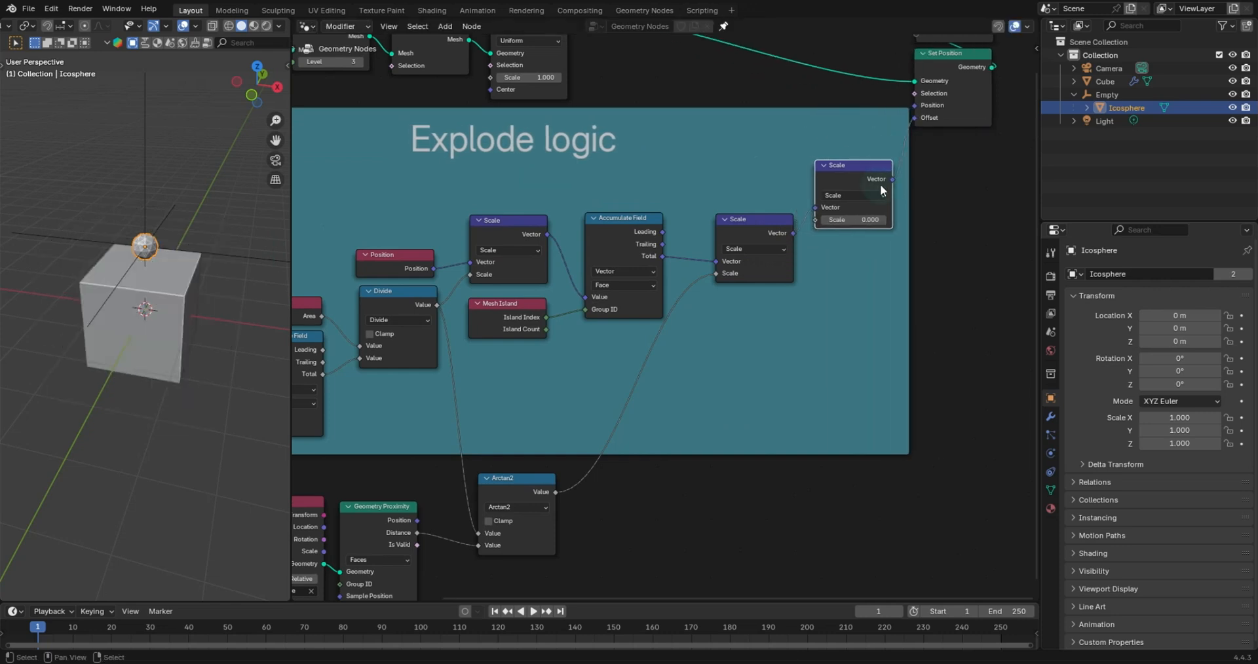
mouse_move(852, 219)
left_mouse_down()
mouse_move(864, 219)
mouse_move(852, 220)
left_mouse_up()
left_click(864, 224)
key("Return")
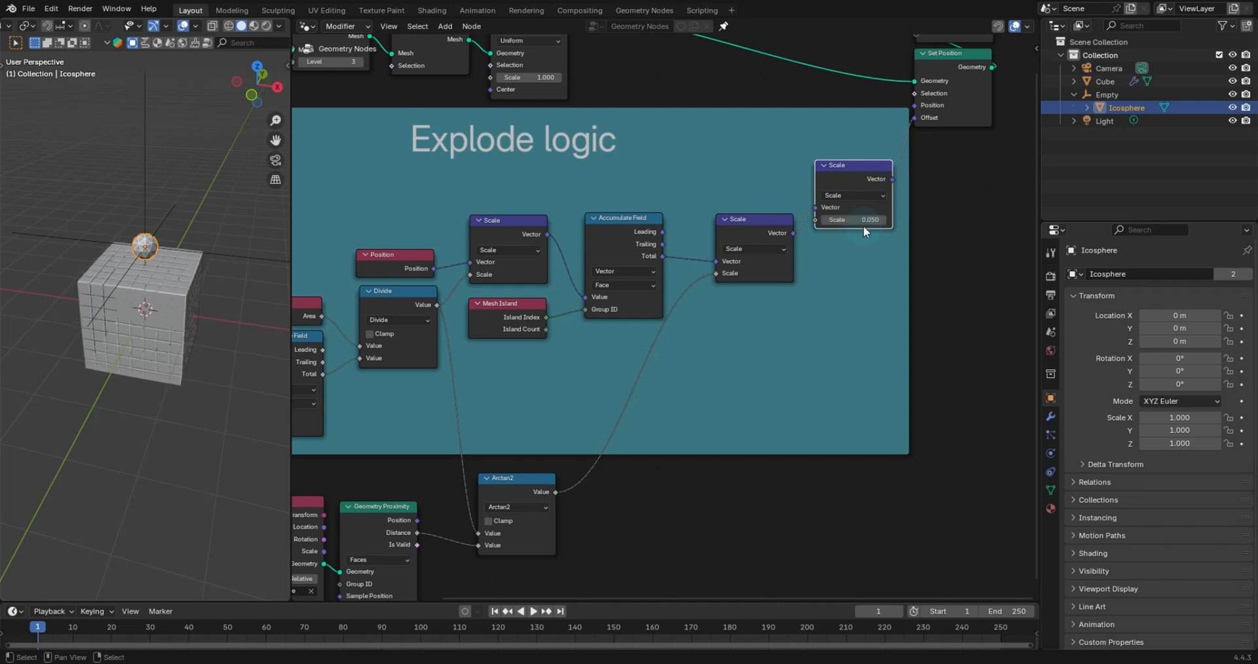
left_click(865, 223)
key("Return")
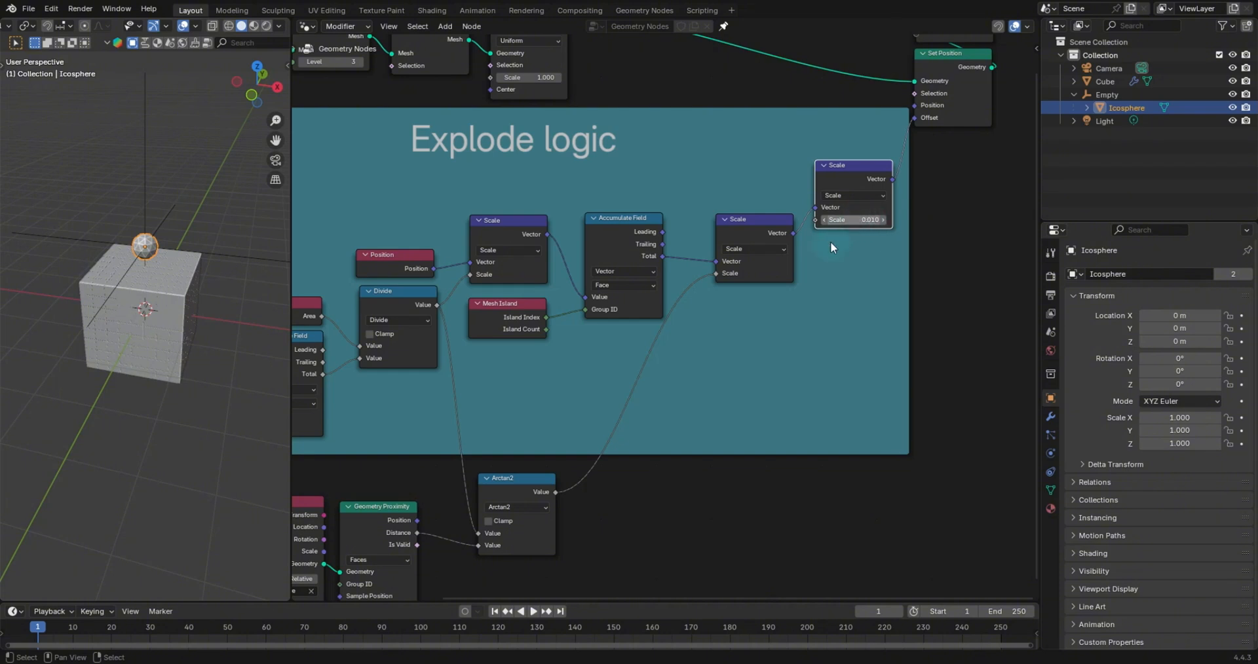
- Select the Empty and save the file
middle_click_drag(689, 399, 779, 231)
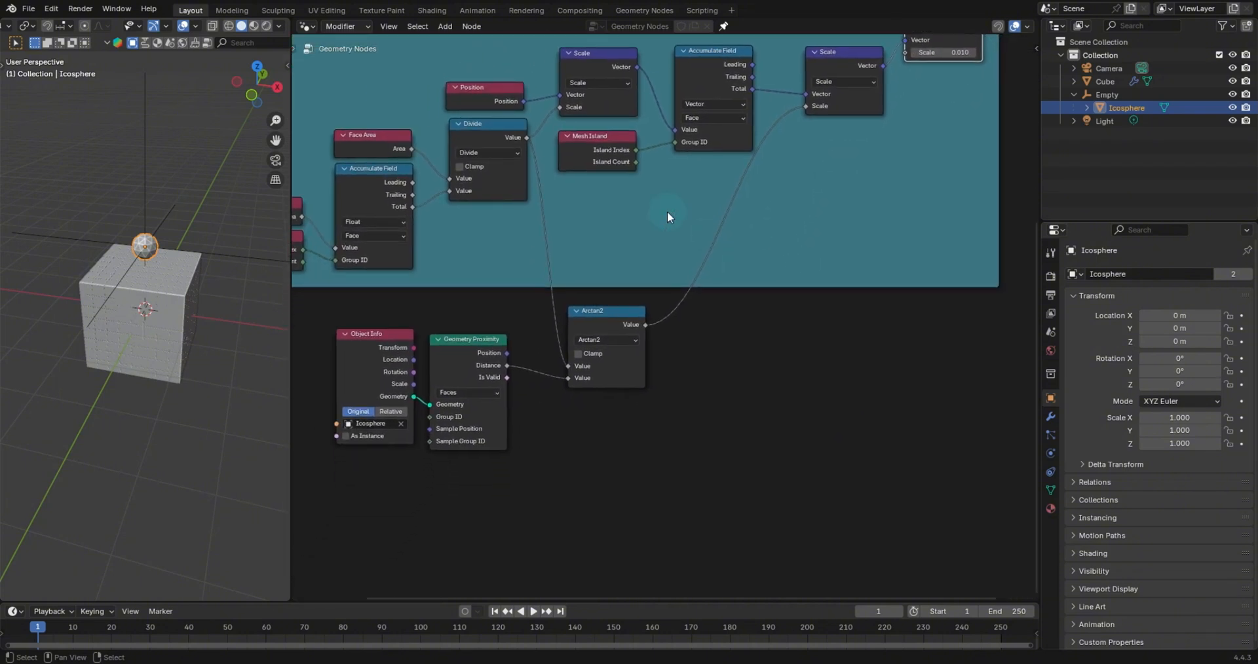
scroll(191, 264, "up", 4)
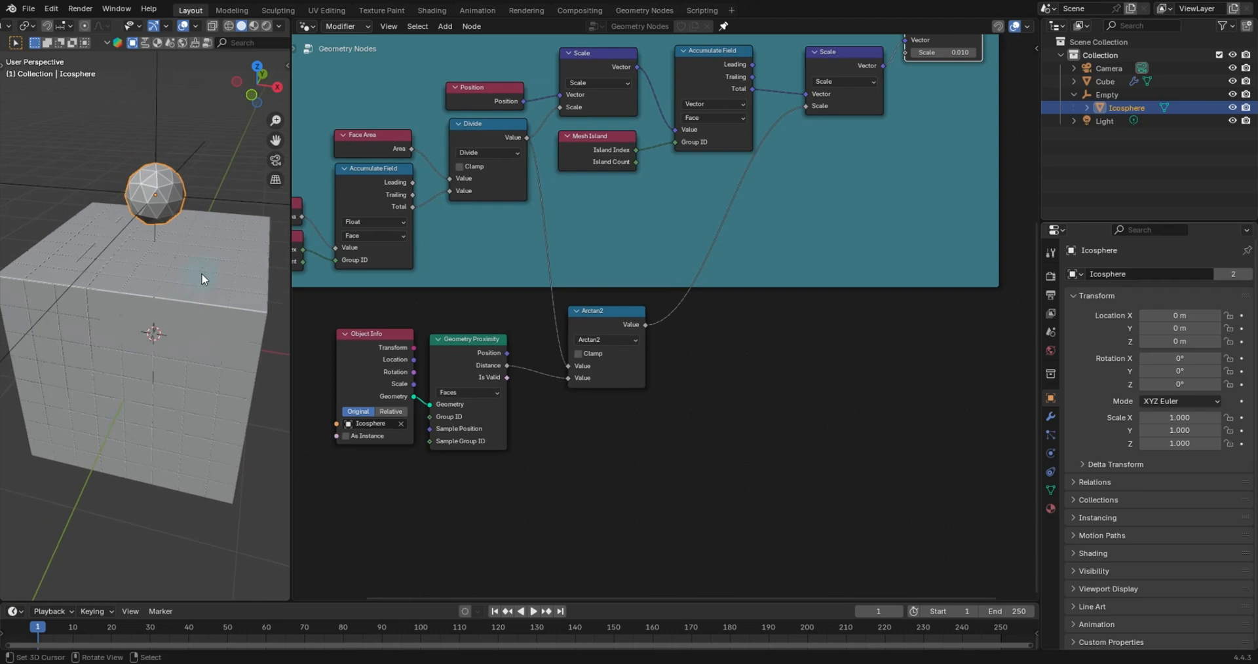
left_click(207, 207)
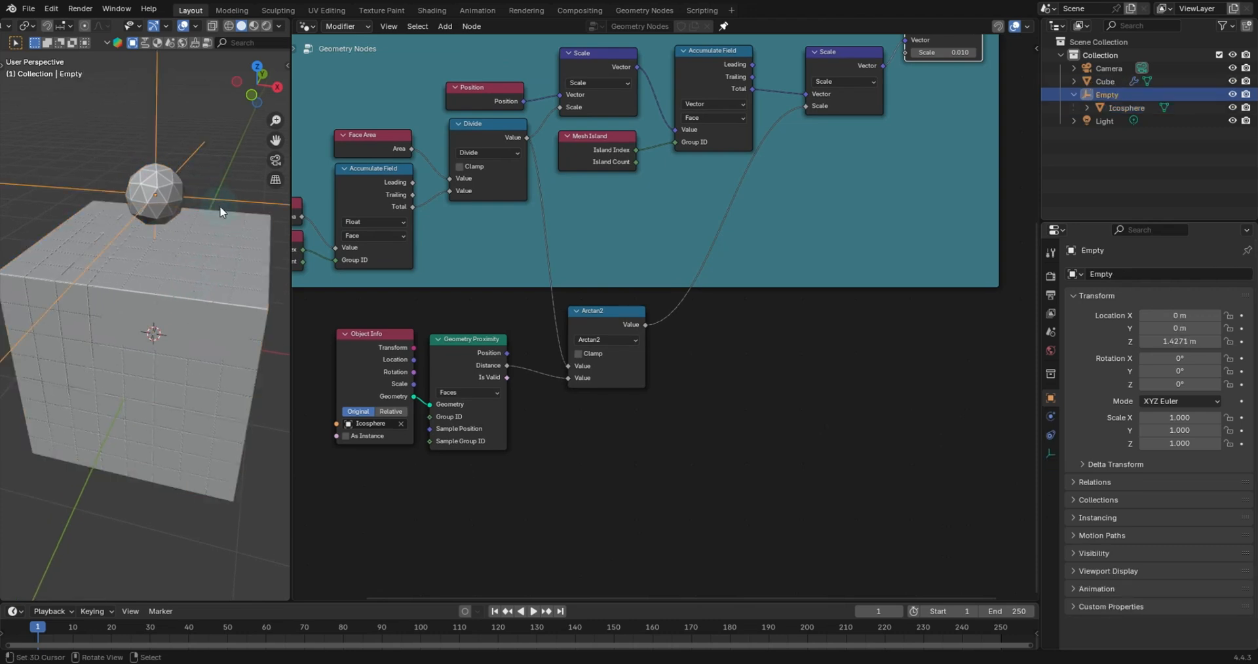
key("ctrl+s")
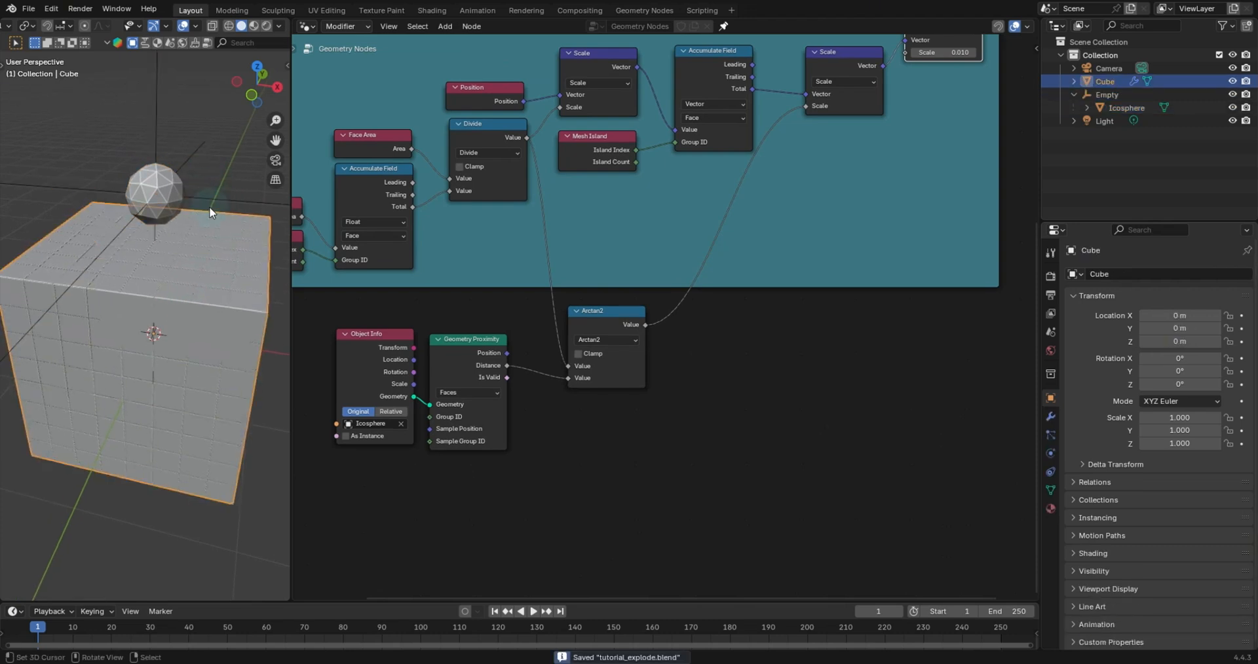
left_click(195, 140)
key("g")
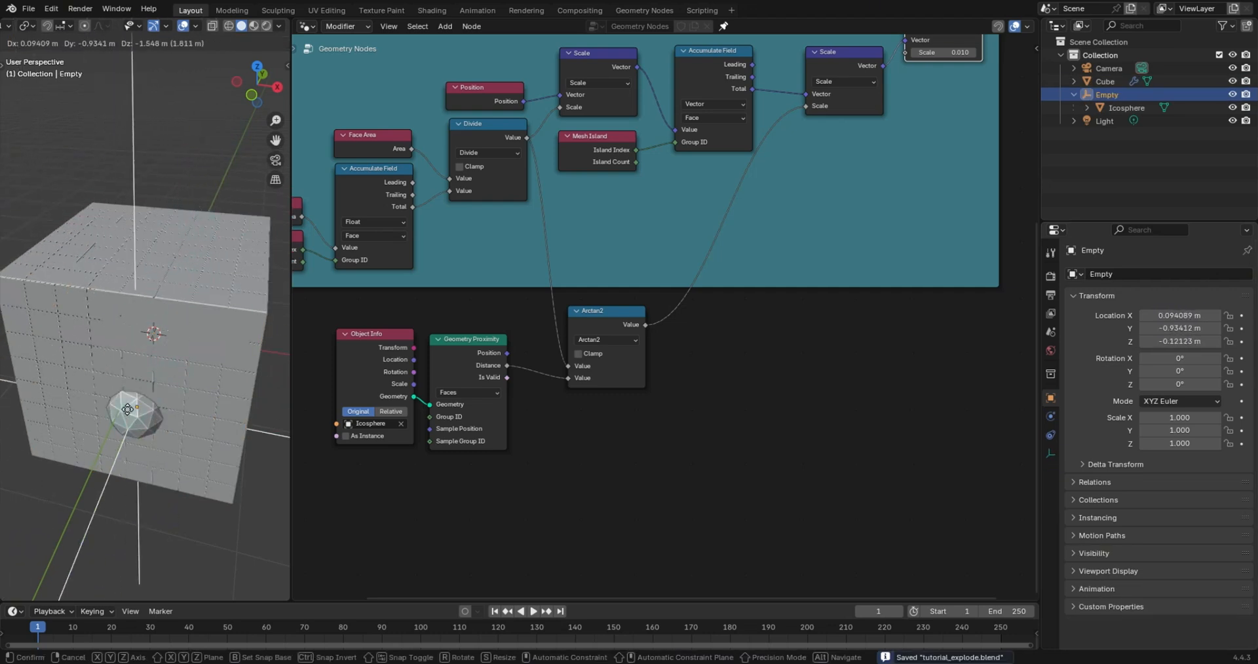
key("Escape")
- Switch the Object Info node to Relative and rearrange the Object Info and Geometry Proximity nodes
scroll(670, 411, "up", 1)
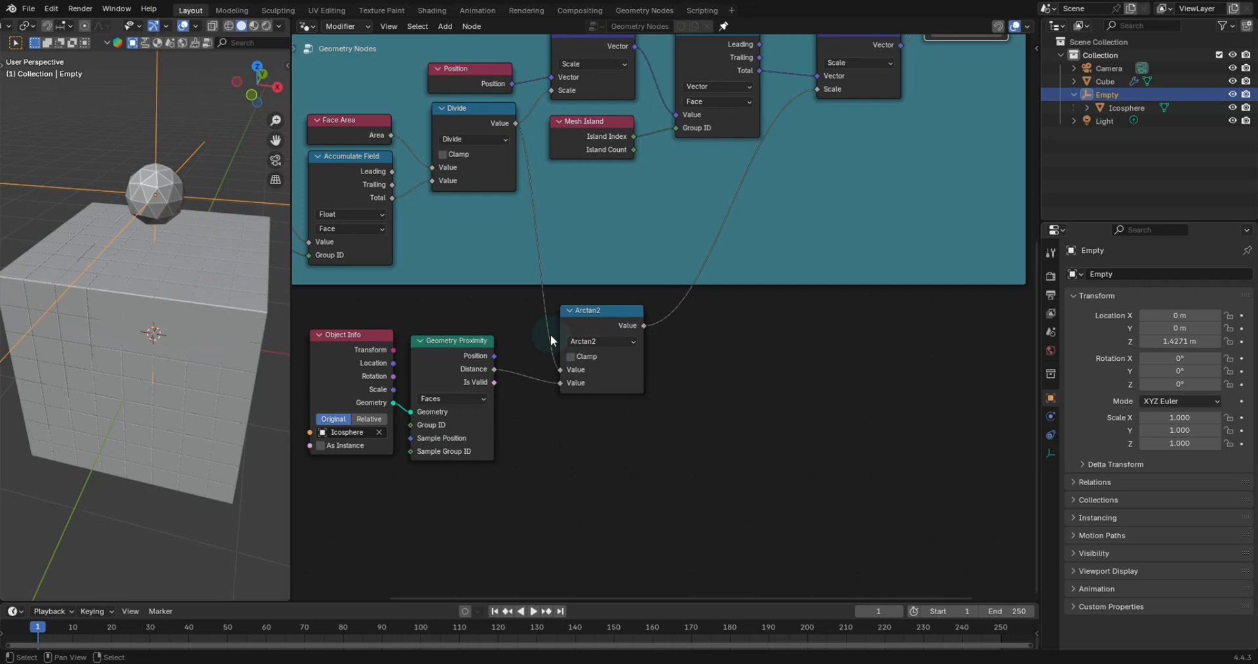
left_click_drag(466, 356, 478, 357)
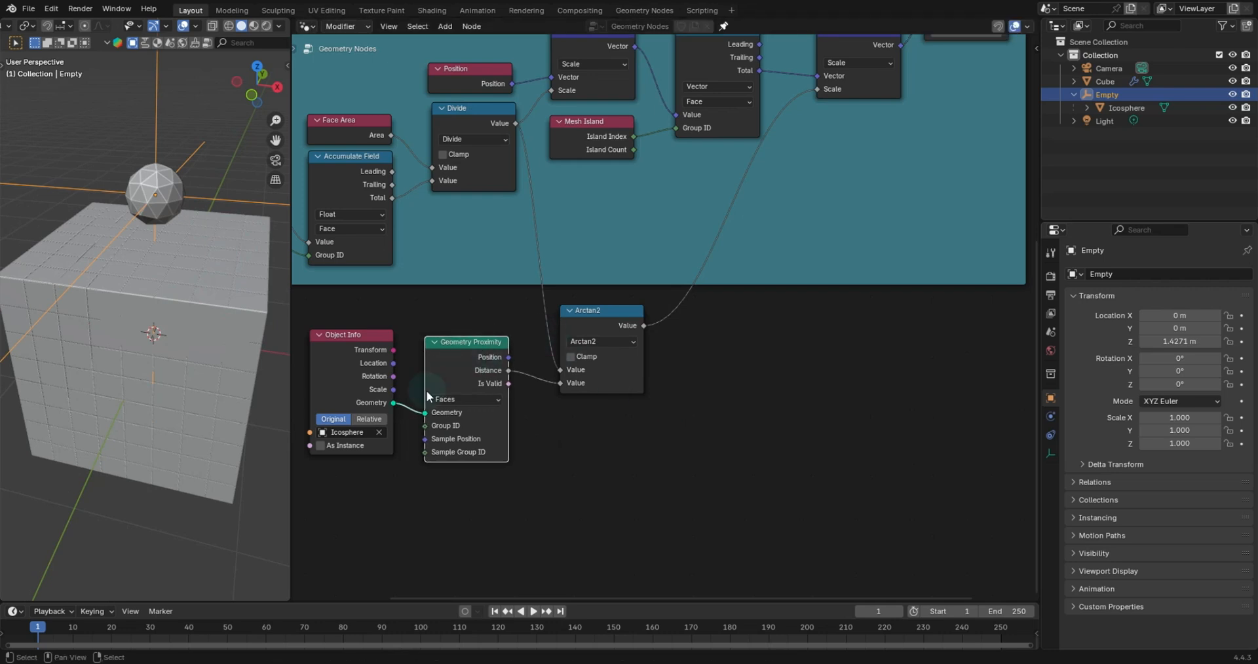
left_click(375, 421)
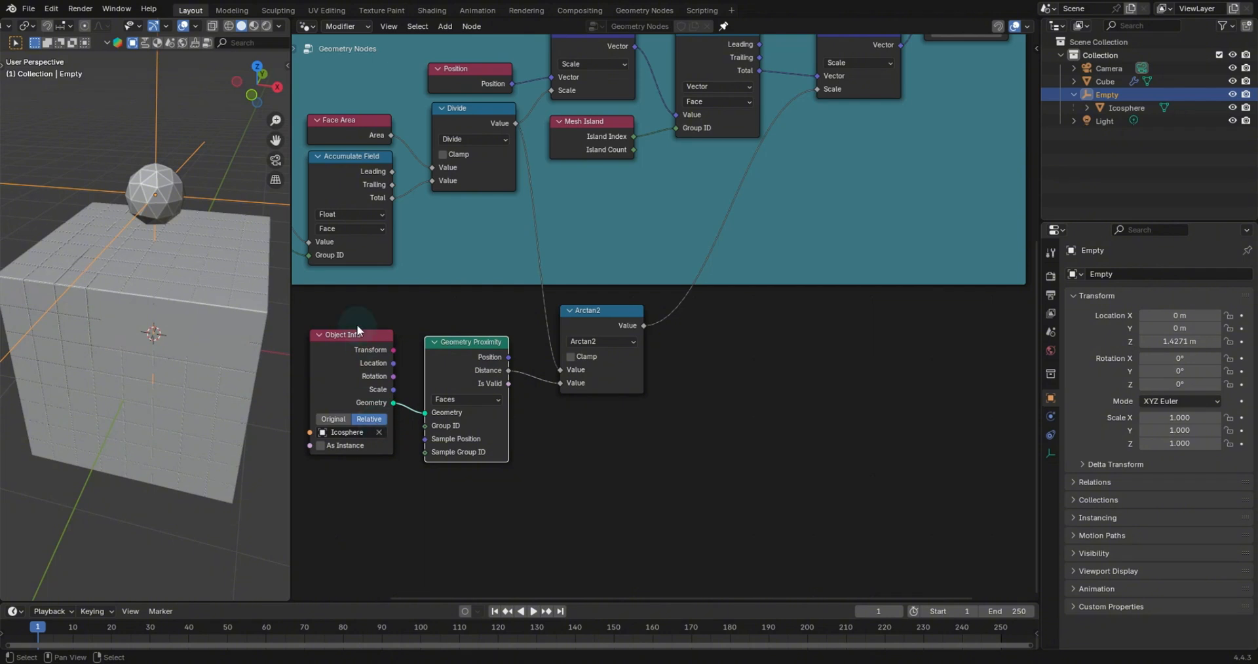
left_click_drag(358, 331, 356, 366)
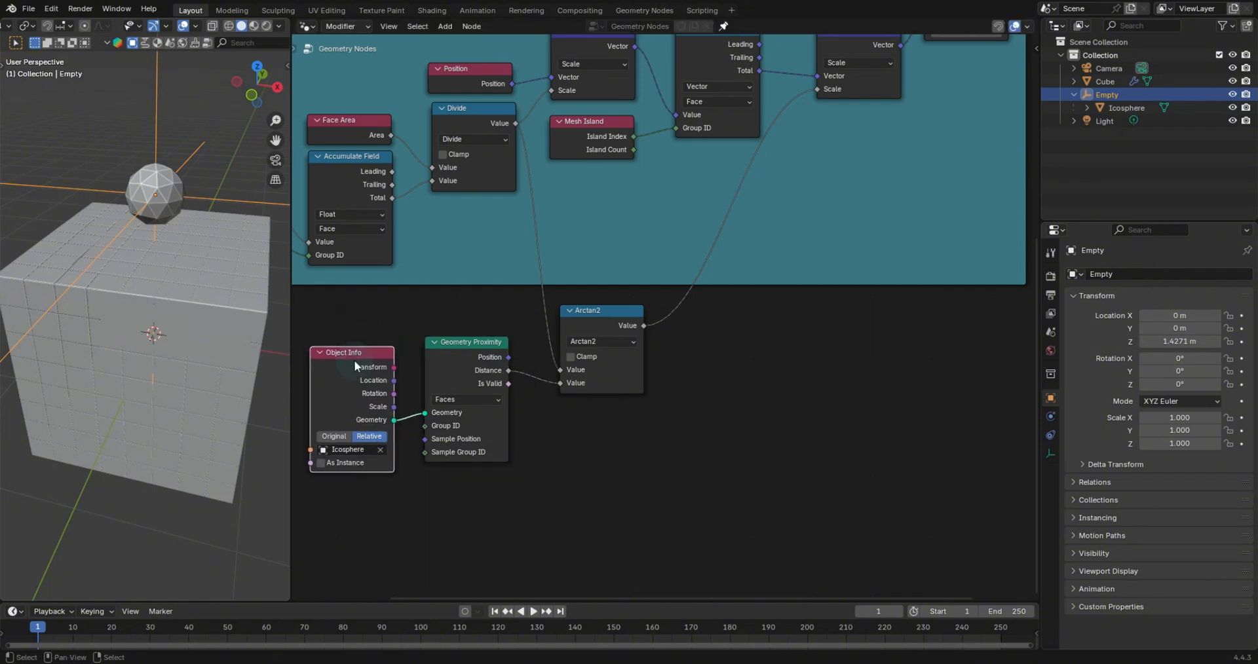
- Add a Raycast node and connect the Object Info Geometry output to its Target Geometry input
key("shift+a")
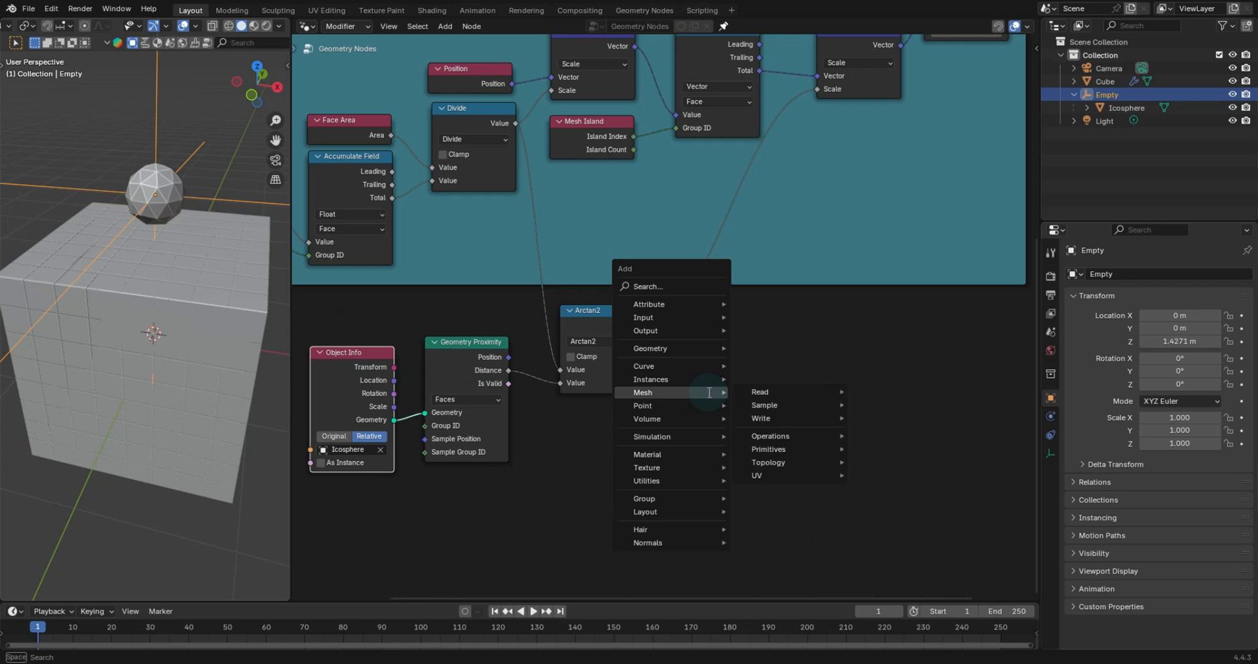
type("rayca")
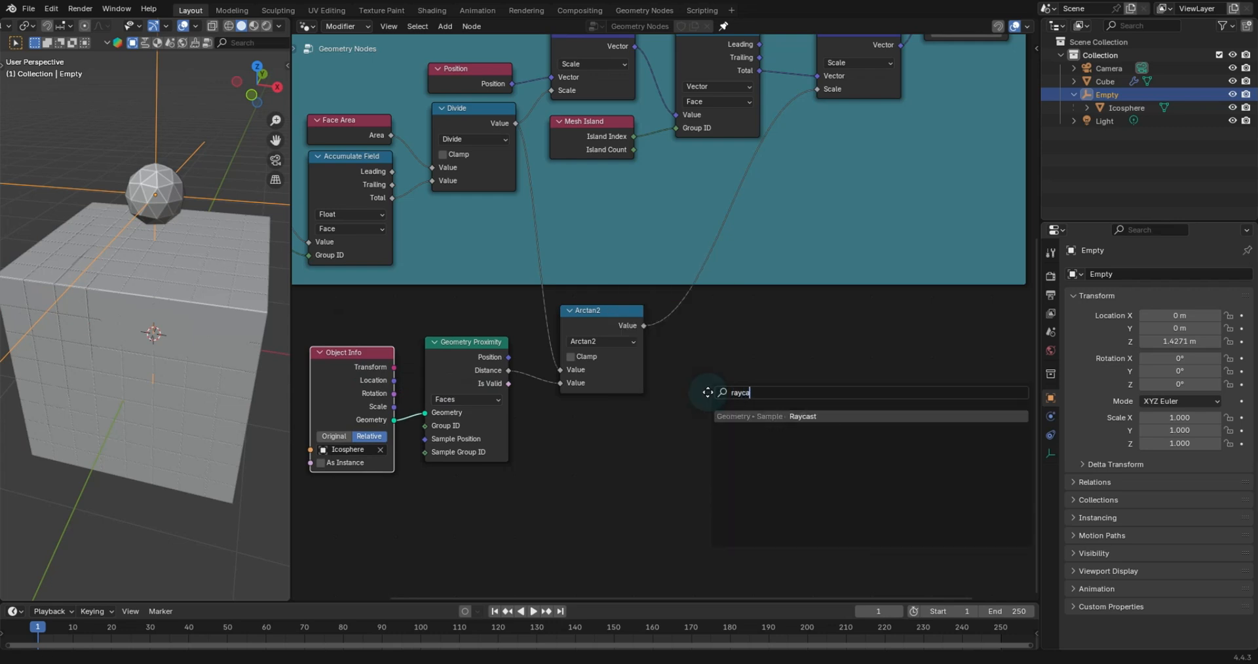
key("Return")
left_click(714, 321)
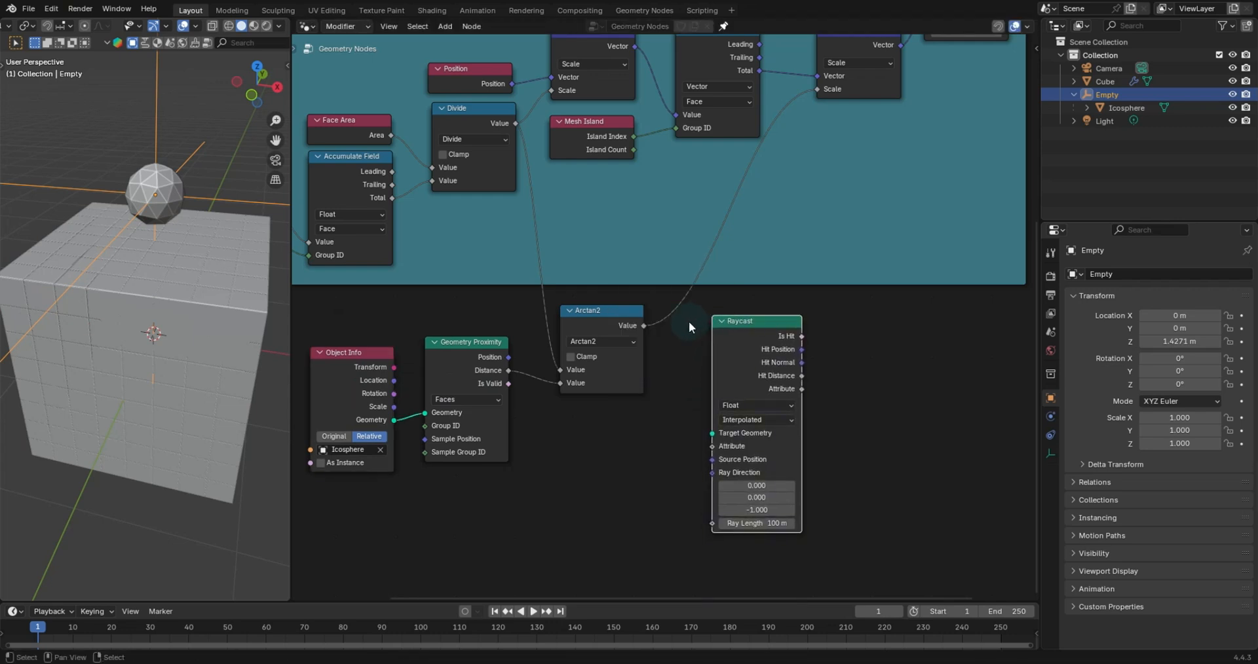
left_click_drag(394, 420, 701, 432)
- Duplicate the Position node and connect the copy to the Raycast node's Source Position input
left_click(489, 71)
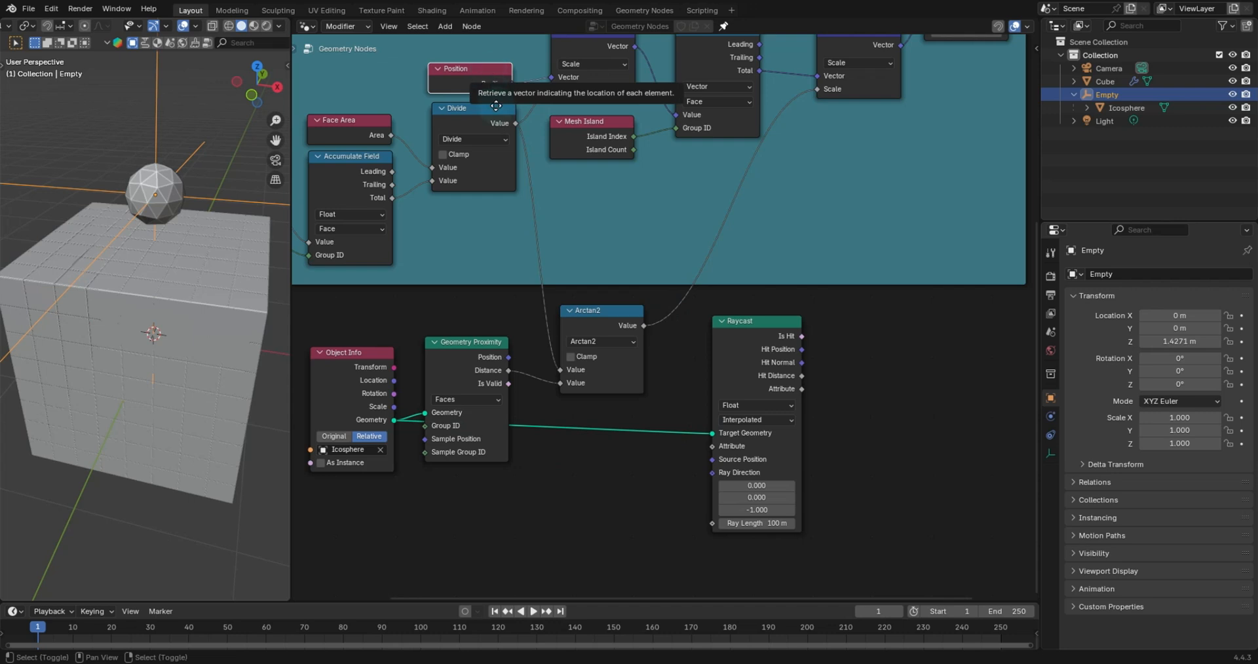
key("shift+d")
left_click(492, 272)
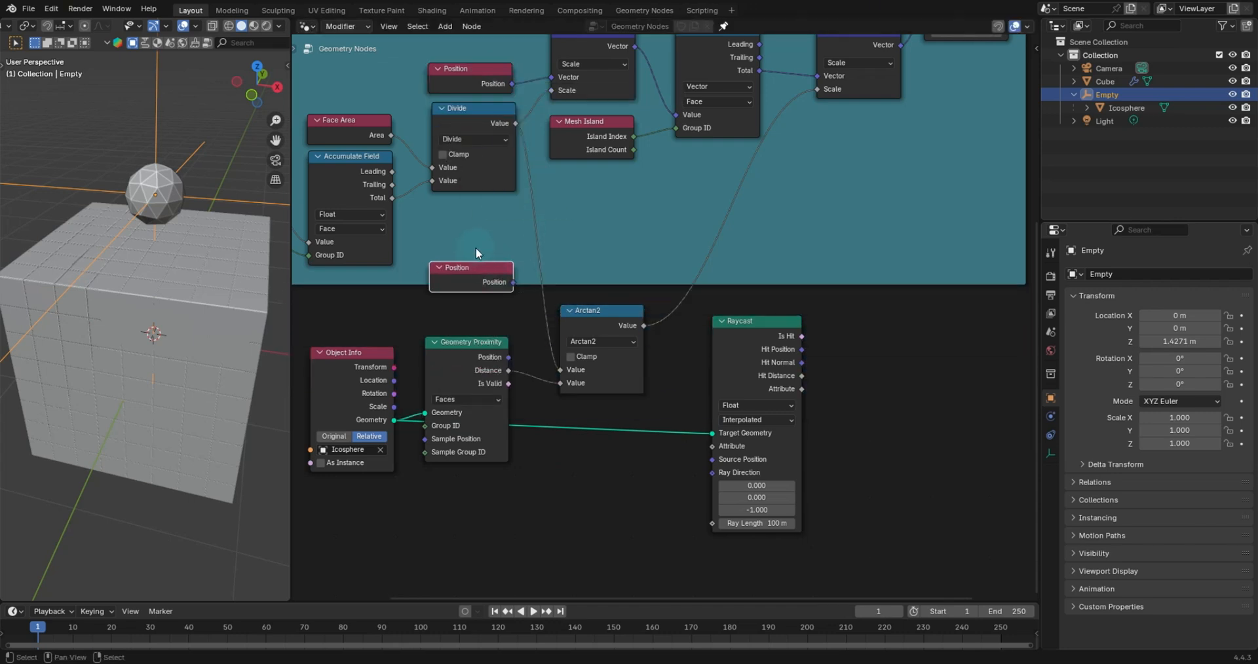
key("g")
left_click(667, 501)
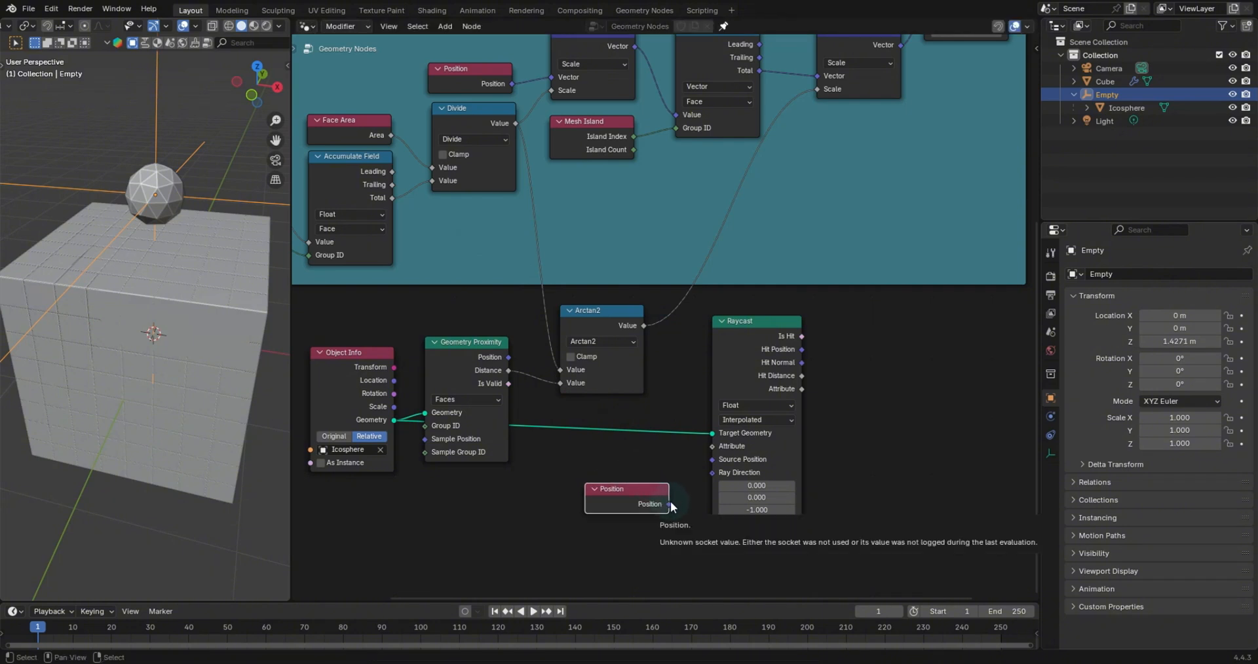
left_click_drag(670, 501, 713, 461)
left_click_drag(627, 490, 642, 450)
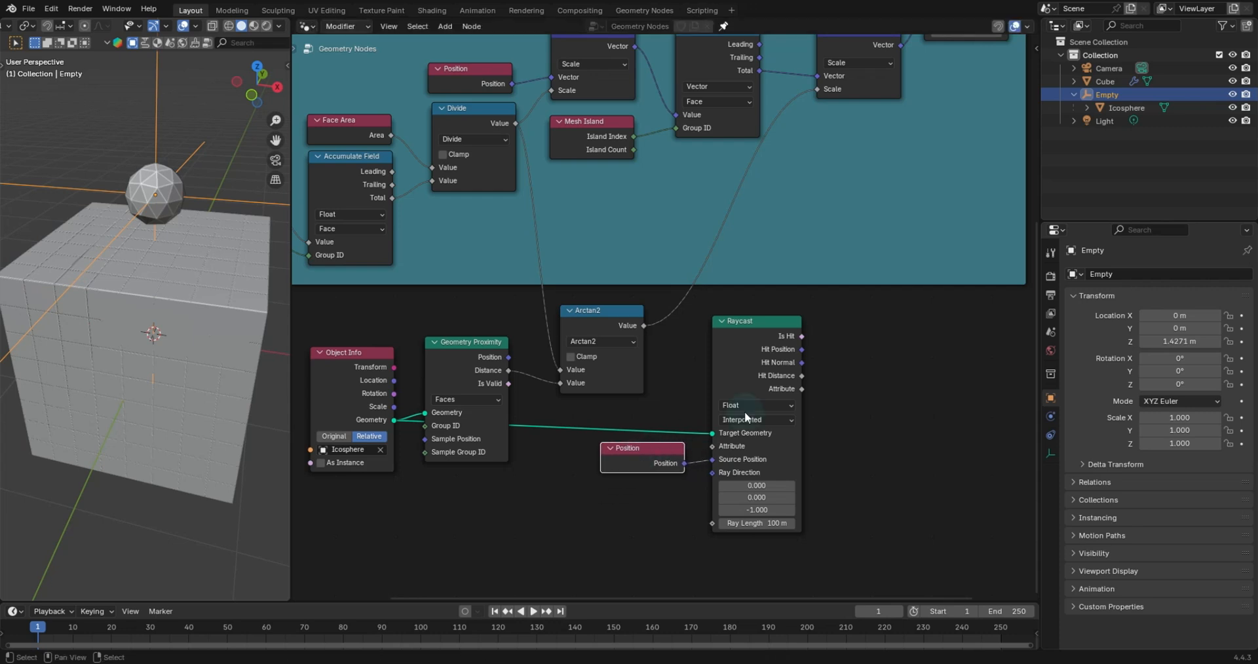
scroll(878, 310, "down", 3)
scroll(803, 205, "down", 1)
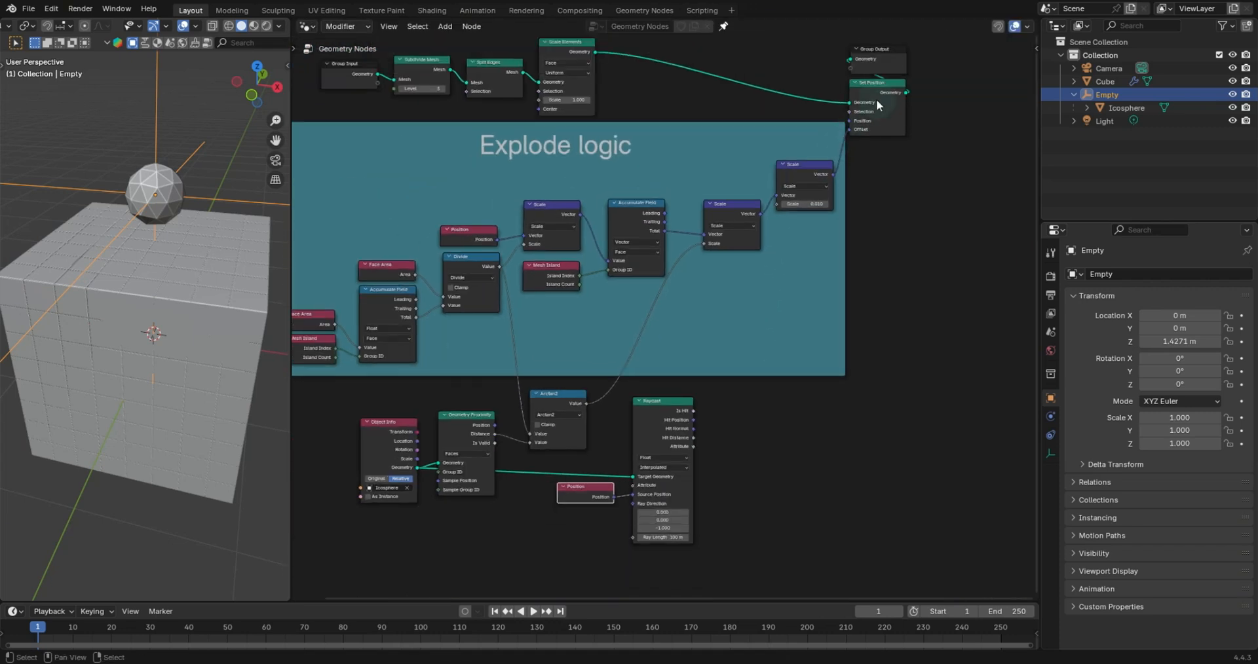
- Move the Raycast node up beside the Set Position node, just below it
left_click_drag(879, 91, 899, 101)
left_click_drag(734, 381, 970, 158)
scroll(901, 196, "up", 3)
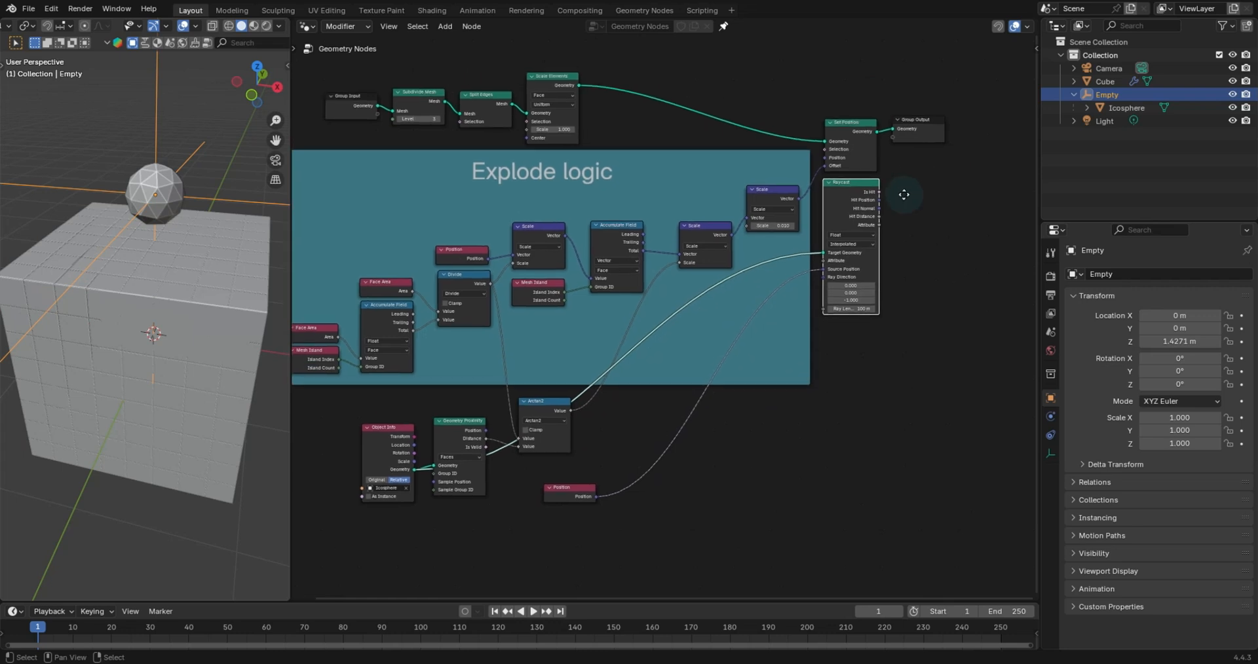
left_click_drag(831, 300, 736, 228)
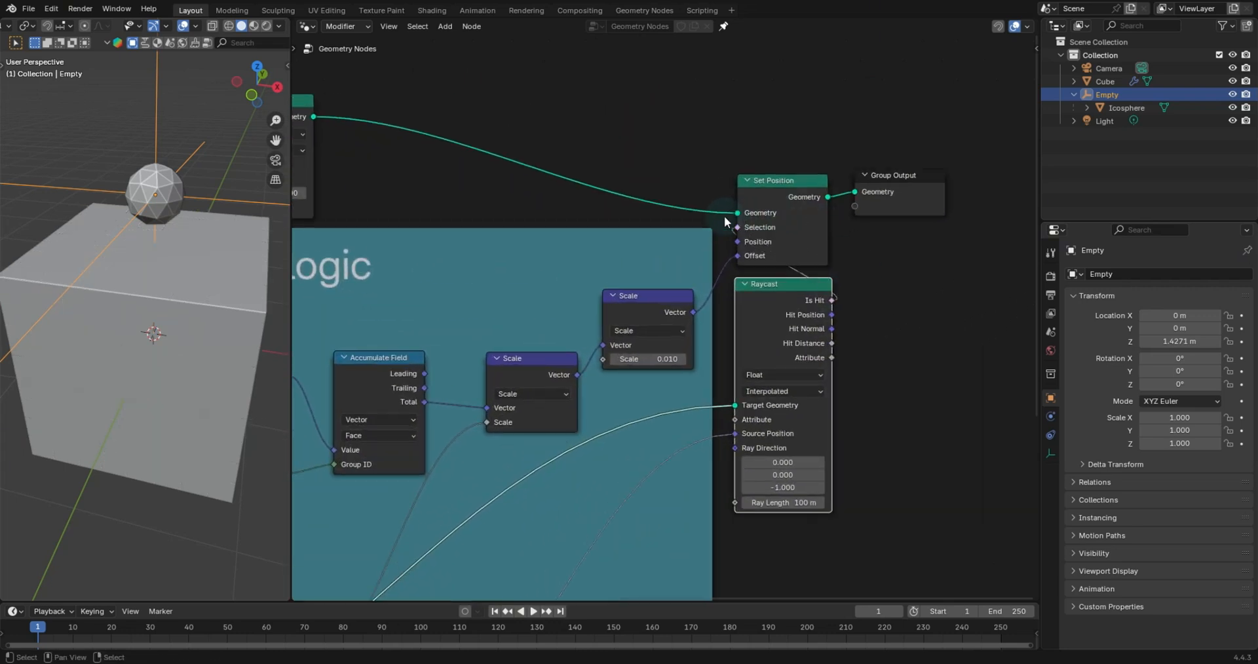
left_click_drag(783, 292, 778, 291)
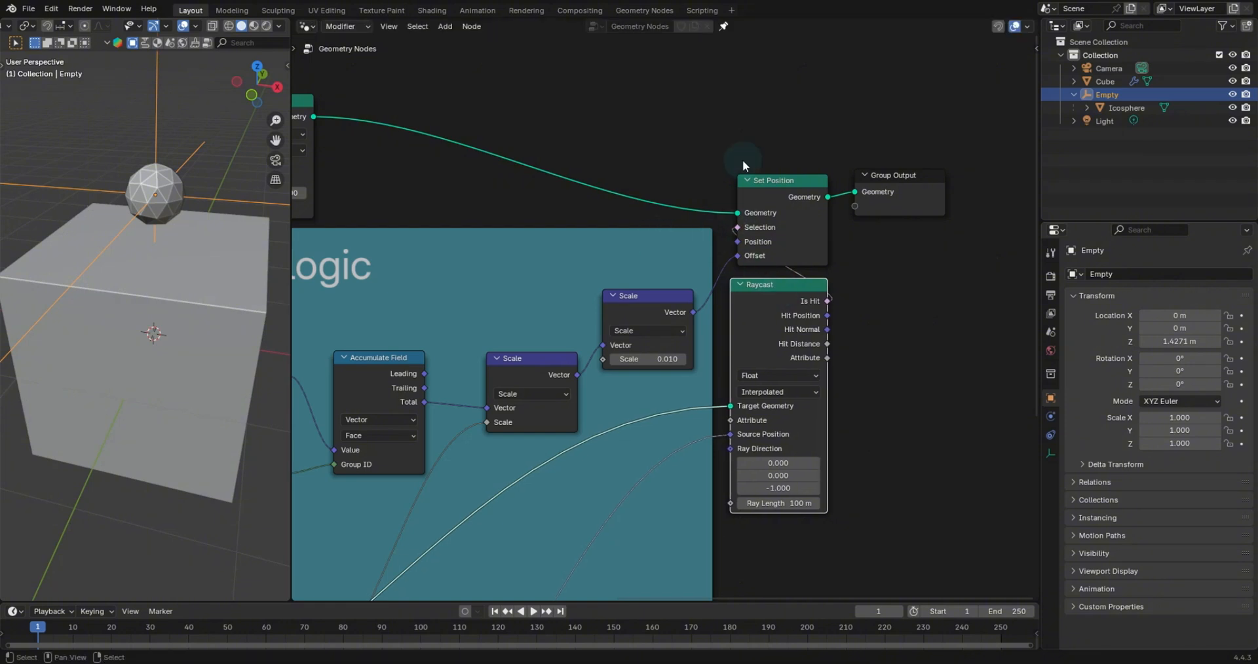
scroll(682, 301, "down", 2)
middle_click_drag(640, 407, 714, 320)
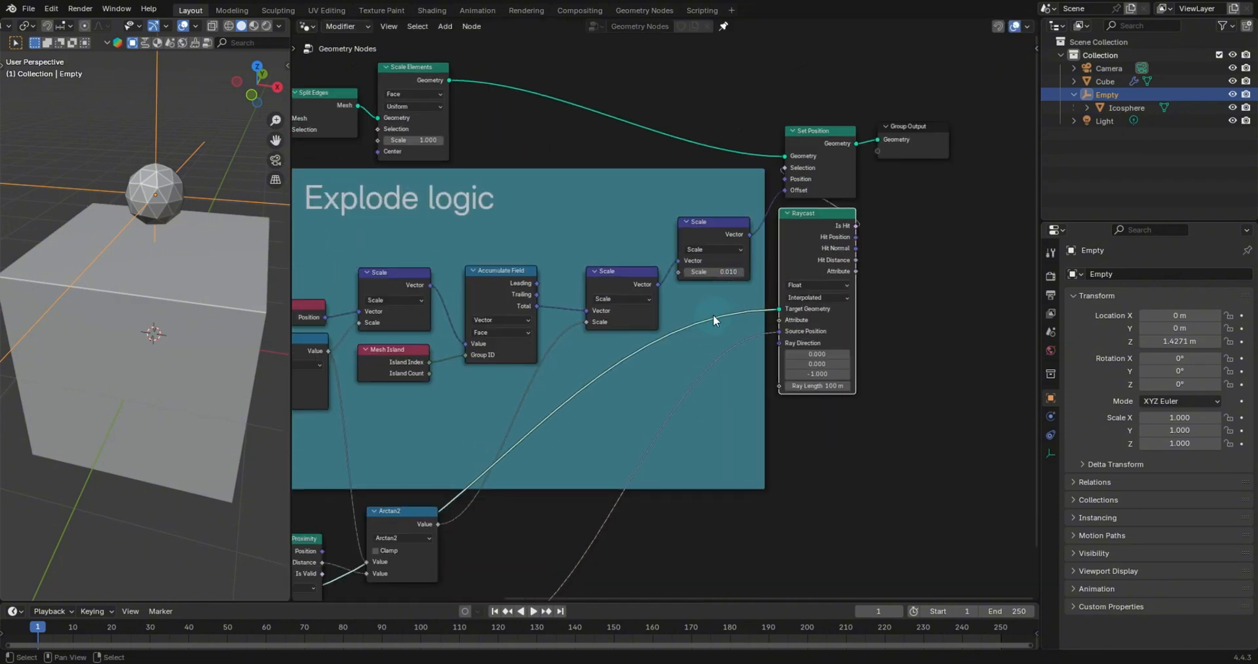
key("Home")
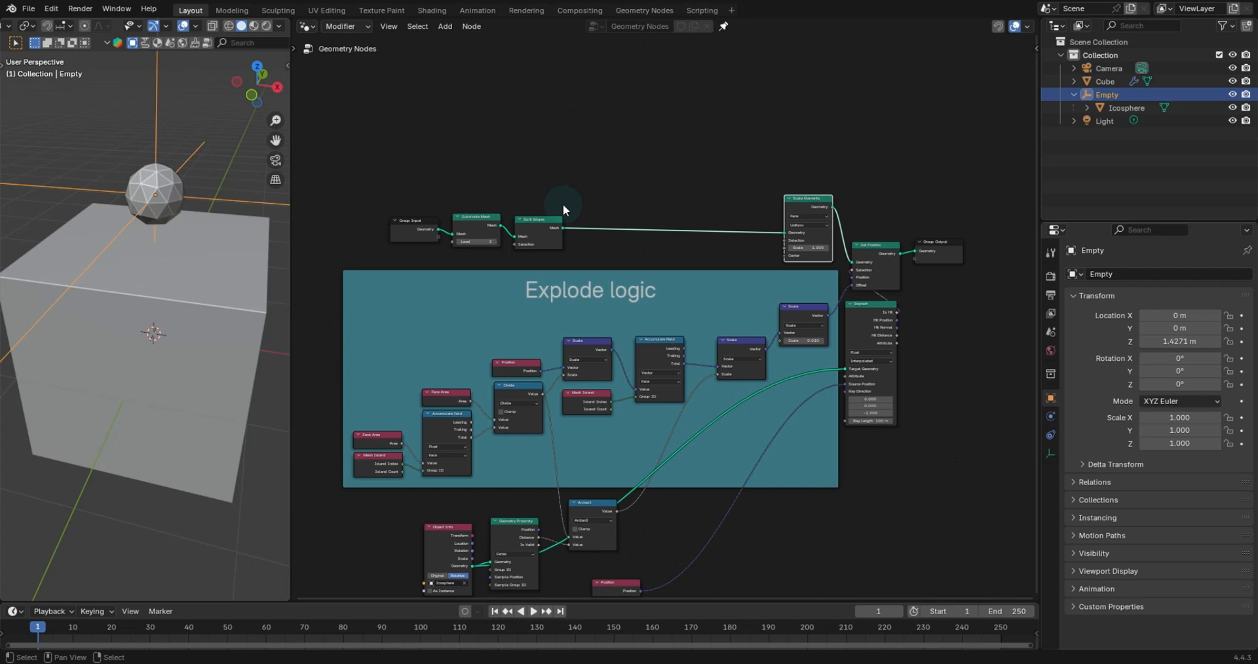
- Shift the Subdivide Mesh and Split Edges nodes right and expose the Subdivide Mesh Level input on the Group Input
scroll(564, 204, "up", 7)
middle_click_drag(564, 173, 665, 244)
left_click_drag(579, 221, 910, 219)
left_click_drag(433, 232, 394, 239)
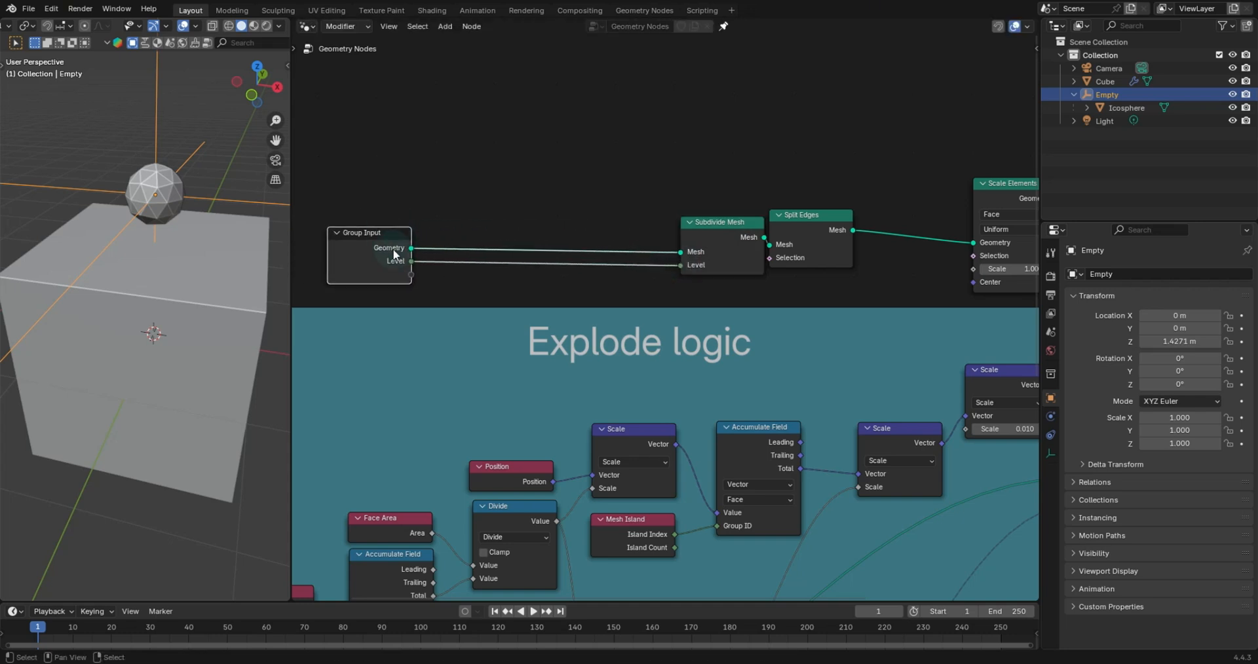
- Select the Cube and open its modifier properties to see the Geometry Nodes inputs
left_click(133, 255)
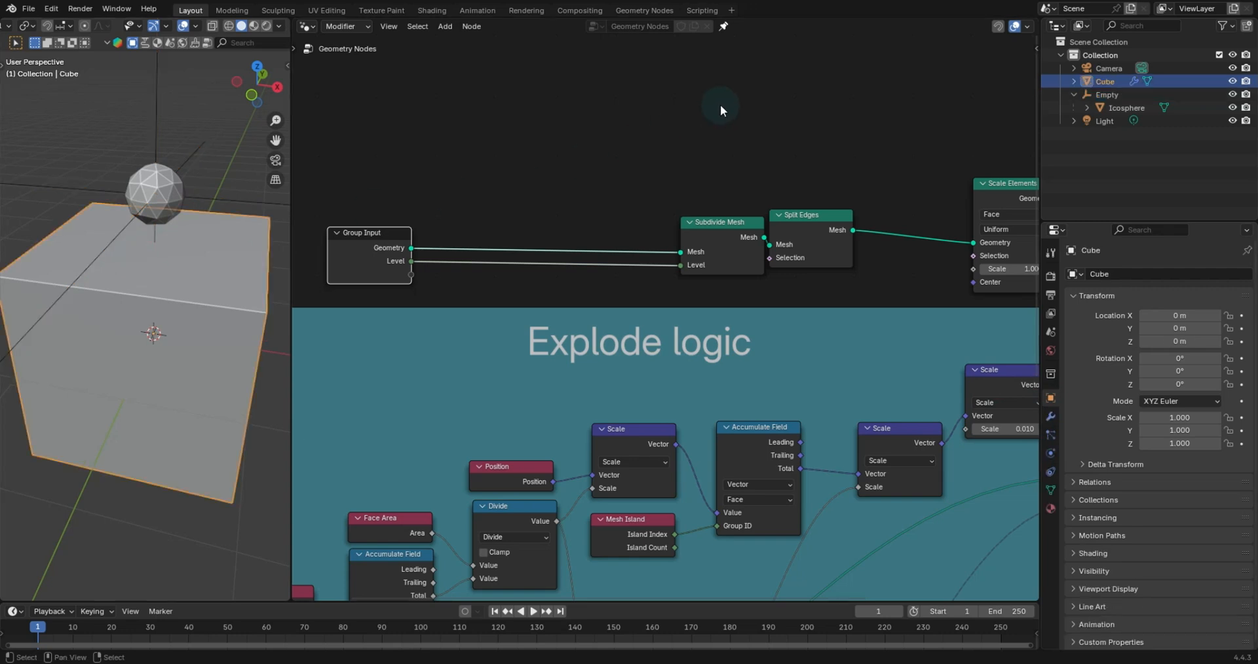
left_click(1051, 417)
left_click(1247, 252)
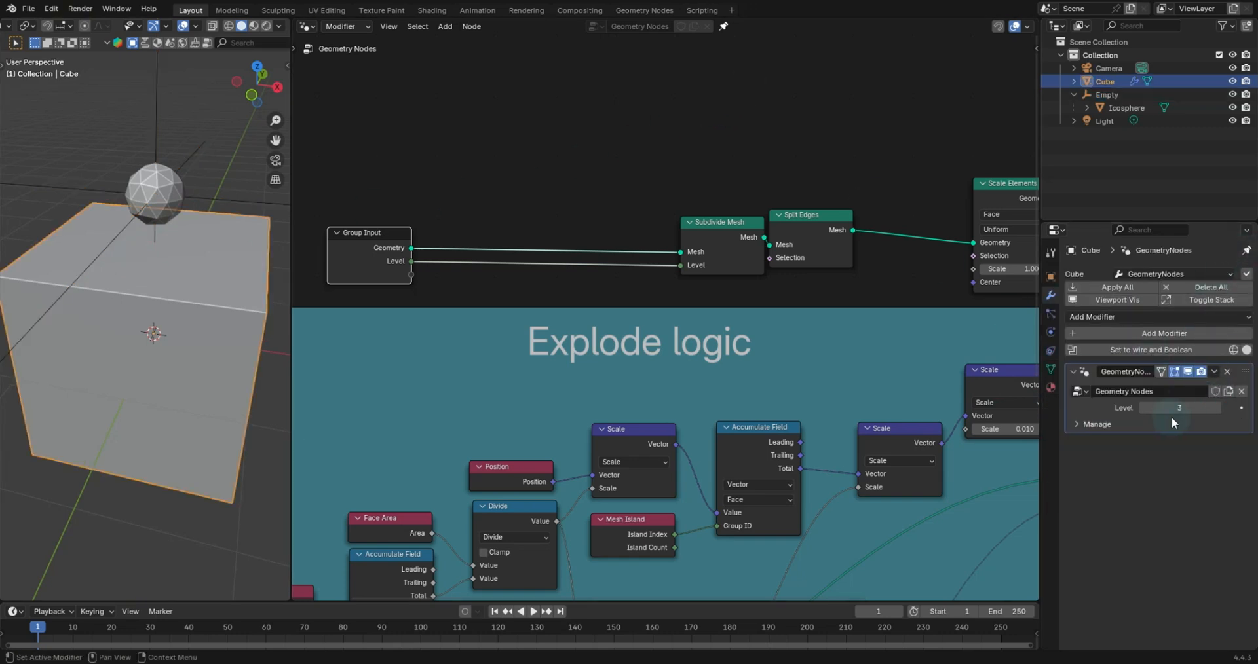
- Expose the last Scale node's Scale input as a Group Input socket named Scale
scroll(896, 215, "down", 1)
middle_click_drag(895, 215, 805, 230)
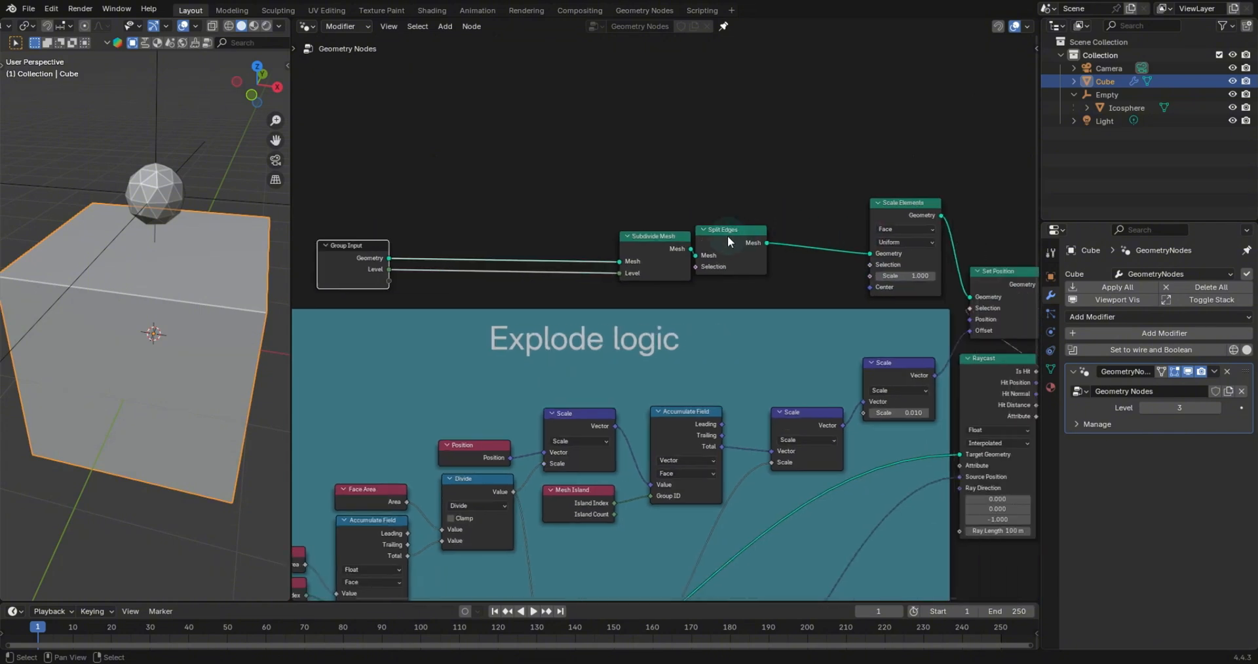
left_click_drag(728, 242, 773, 245)
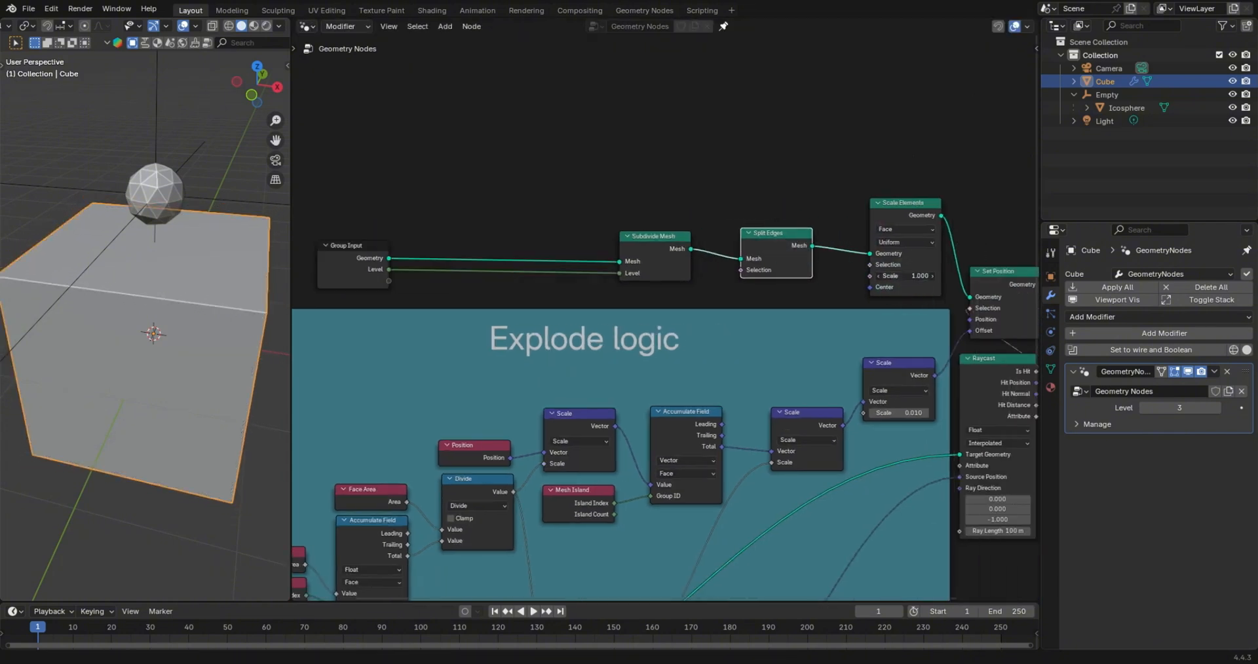
mouse_move(903, 276)
left_mouse_down()
mouse_move(868, 276)
mouse_move(903, 276)
left_mouse_up()
middle_click_drag(929, 330, 817, 262)
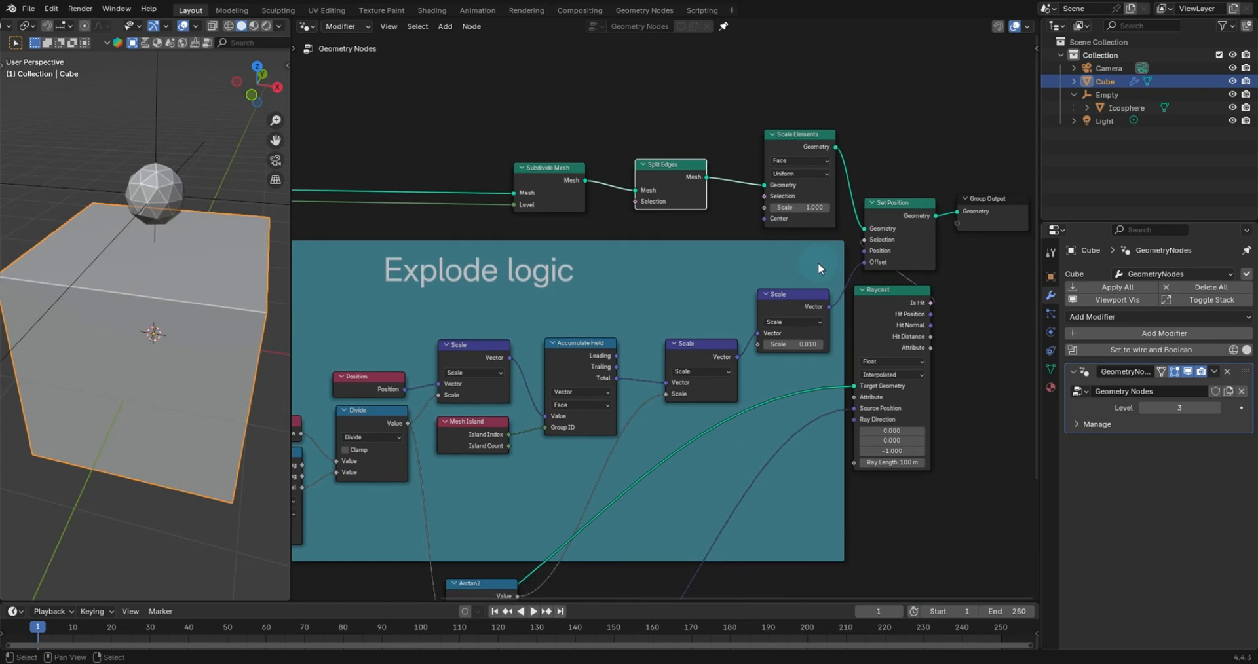
left_click_drag(756, 344, 470, 211)
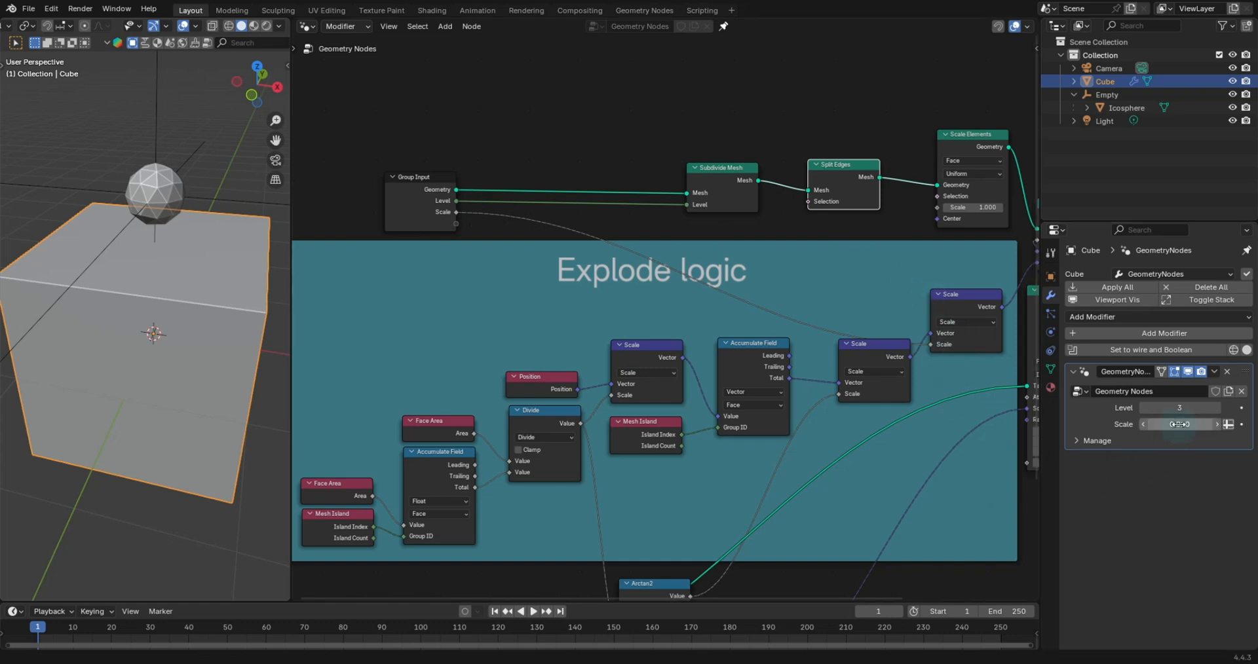
left_click_drag(1179, 424, 1187, 424)
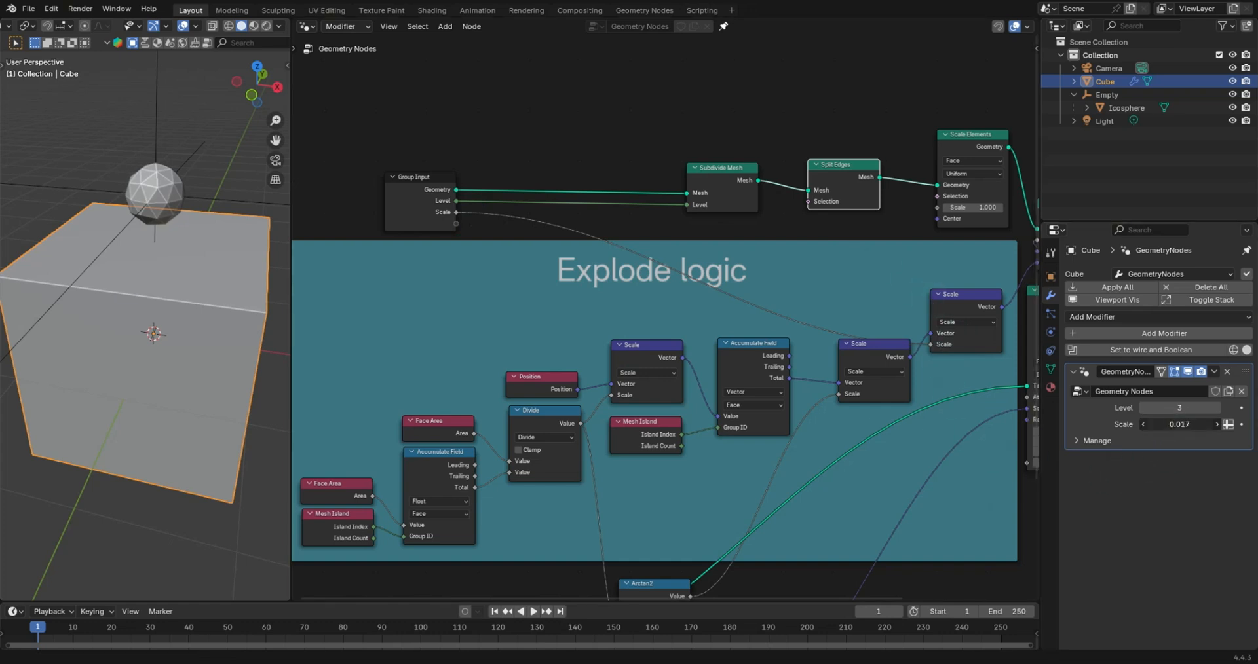
right_click(1179, 425)
- Select the Empty and move it down so the ico sphere sinks into the cube's top
right_click(220, 188)
right_click(220, 192)
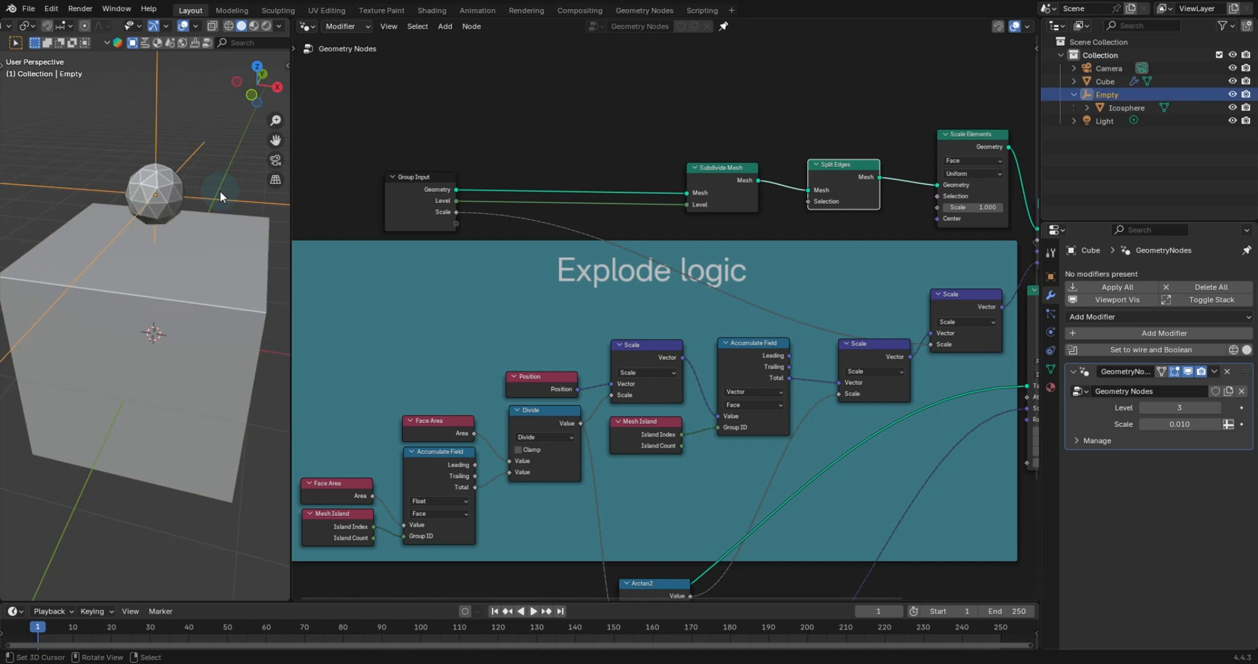
key("g")
left_click(219, 230)
scroll(219, 230, "up", 5)
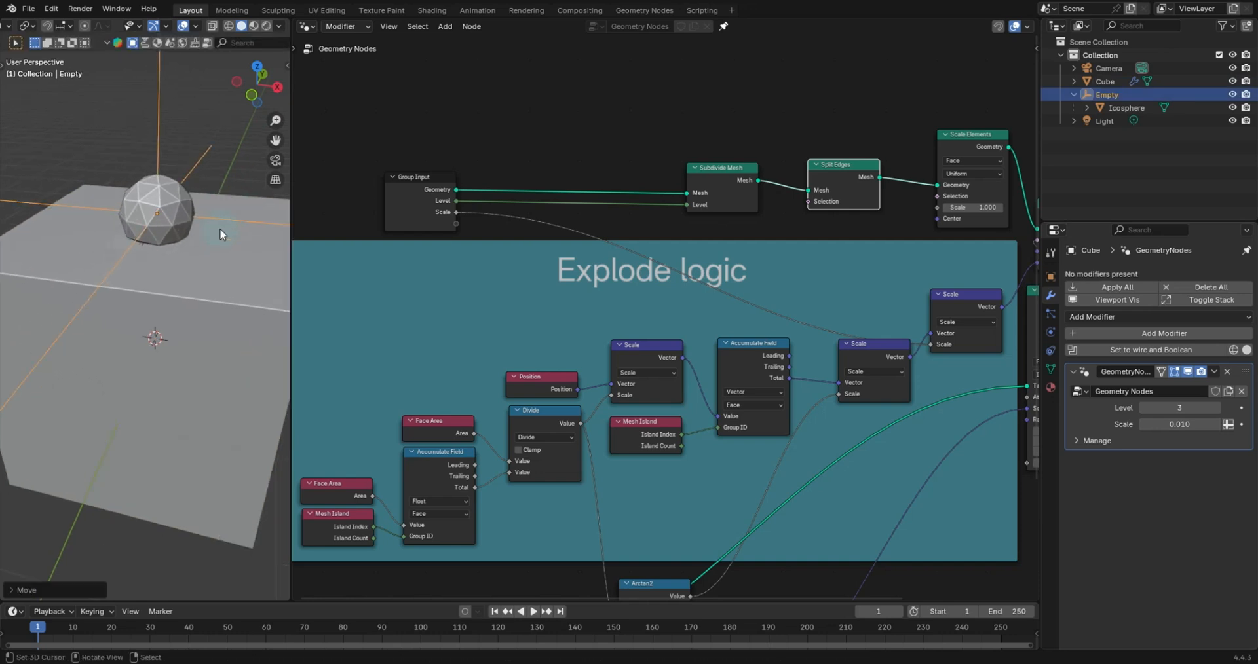
scroll(215, 234, "down", 8)
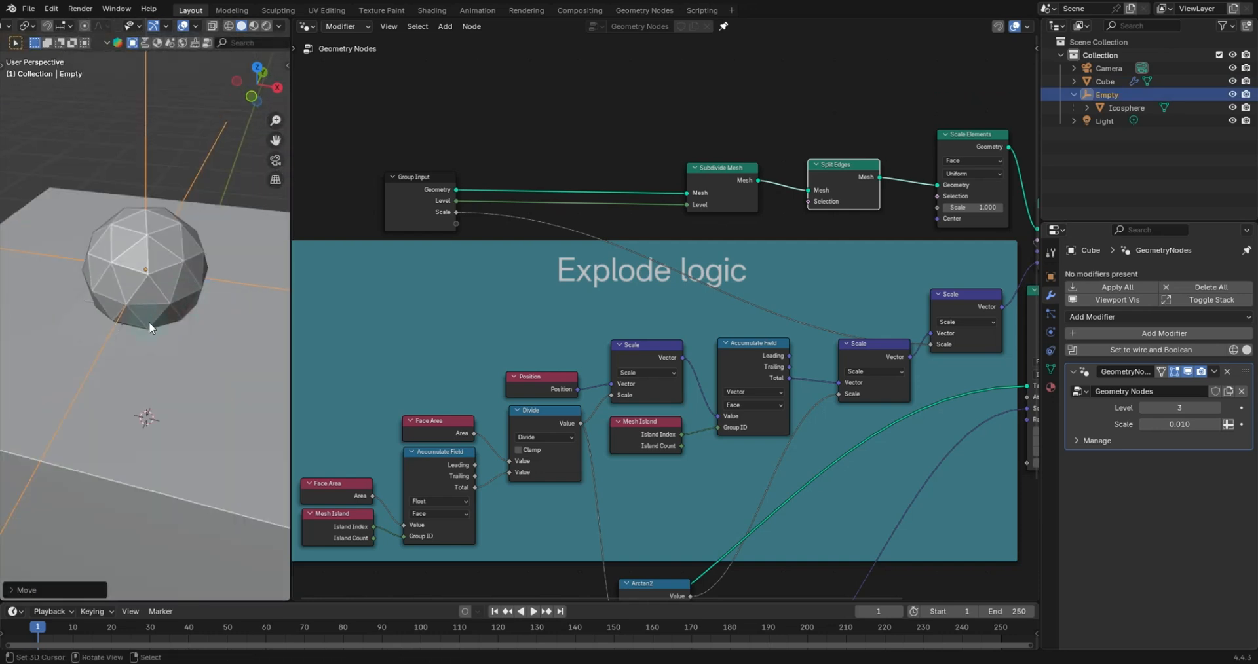
key("g")
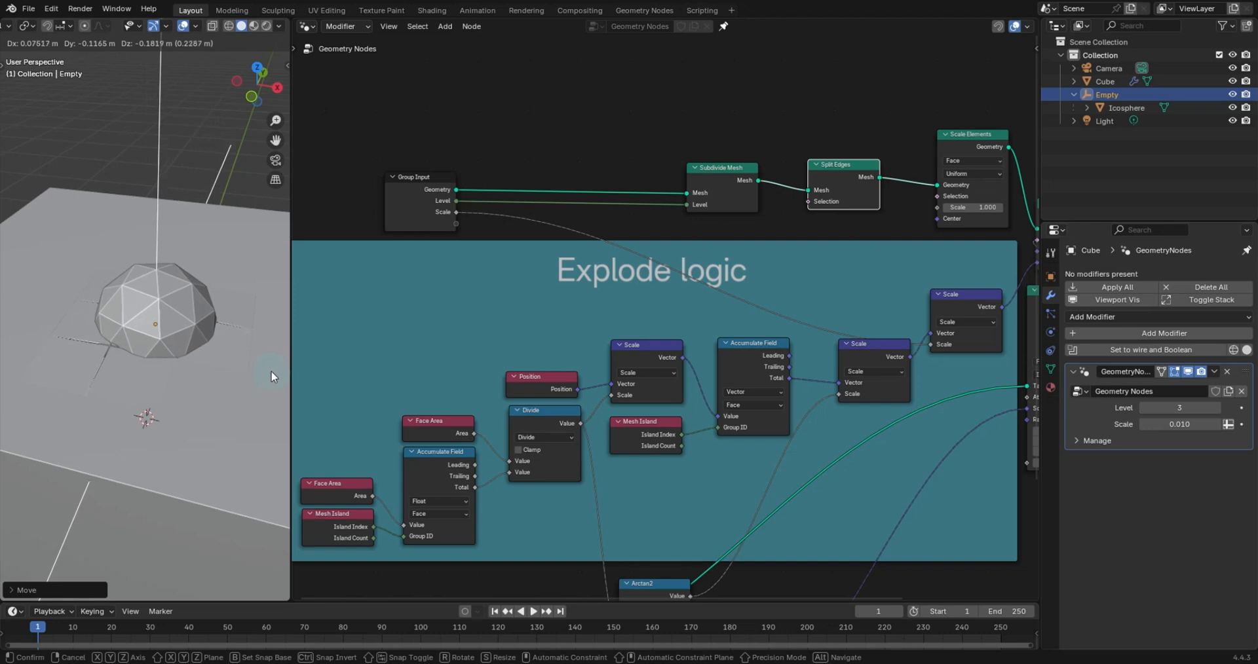
left_click(222, 325)
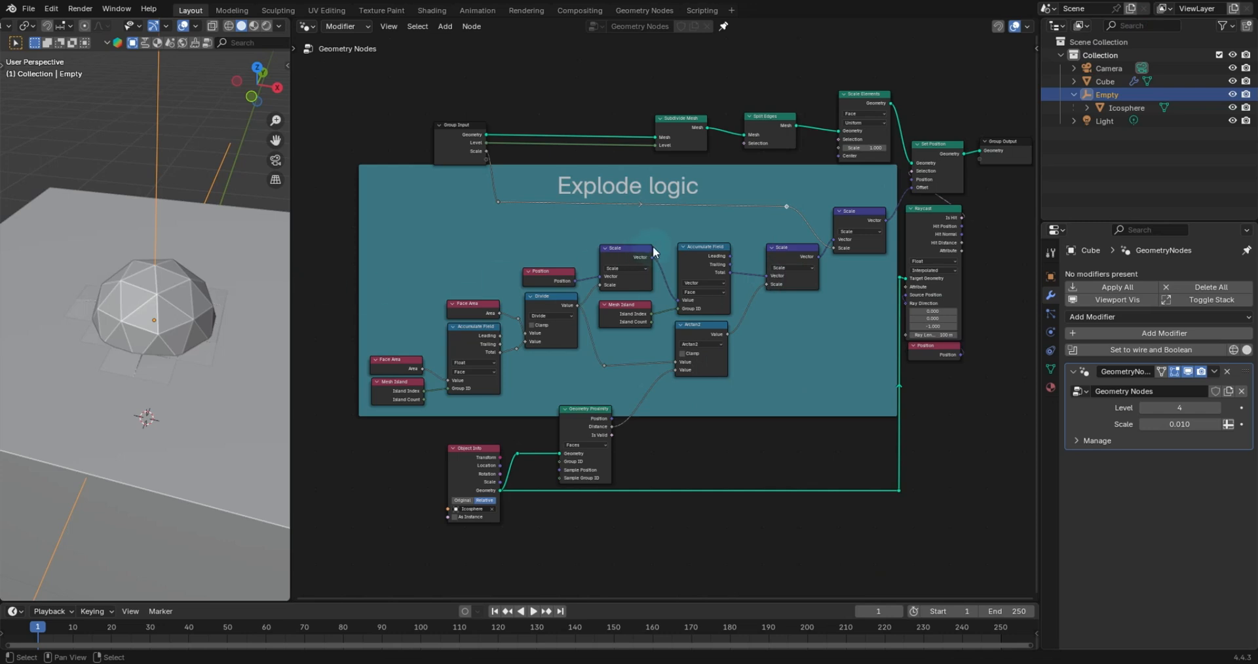
- Maximize the node editor and tidy the Group Input, Subdivide Mesh, Split Edges, Scale Elements and Set Position nodes
scroll(653, 251, "up", 2)
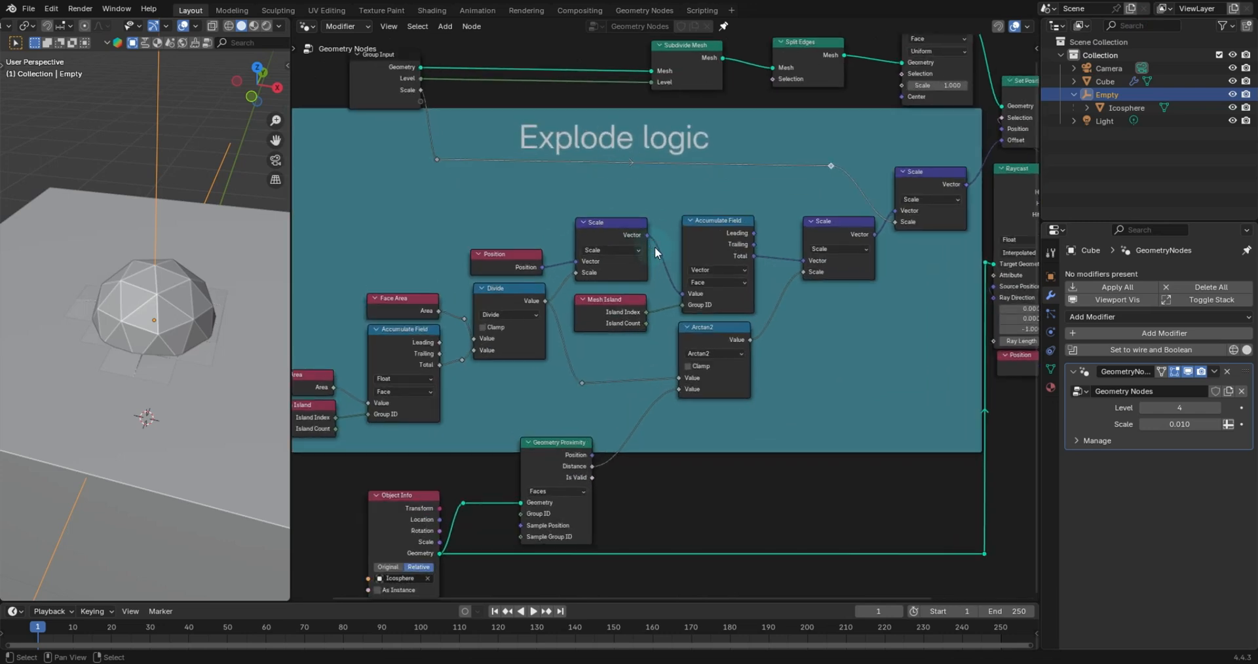
scroll(655, 252, "down", 1)
scroll(954, 154, "down", 1)
middle_click_drag(962, 144, 918, 159)
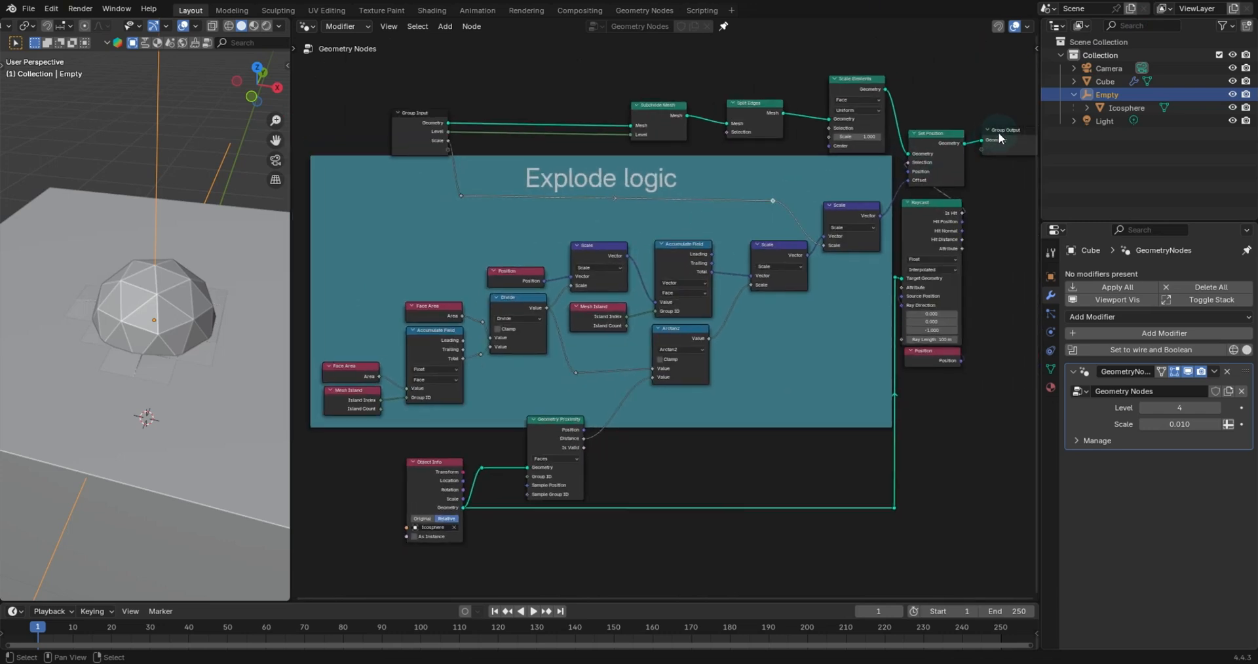
left_click_drag(1000, 135, 698, 189)
mouse_move(619, 234)
middle_mouse_down()
mouse_move(660, 237)
mouse_move(612, 241)
middle_mouse_up()
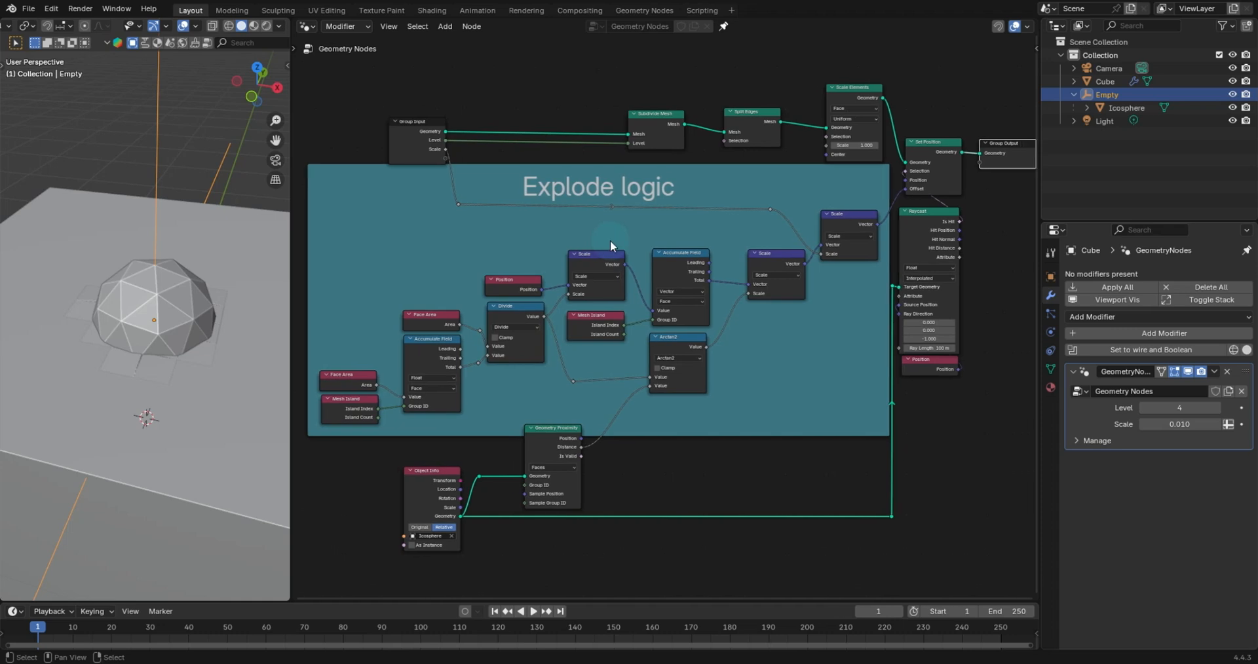
key("ctrl+space")
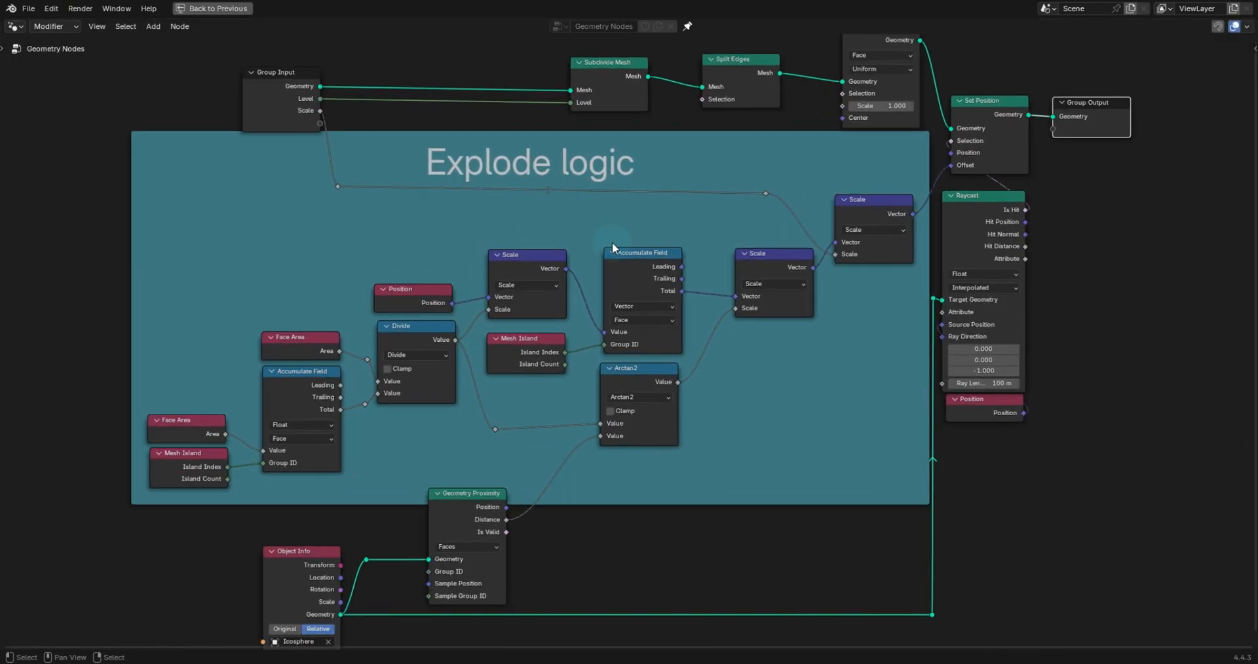
left_click_drag(275, 81, 283, 70)
left_click_drag(618, 72, 573, 103)
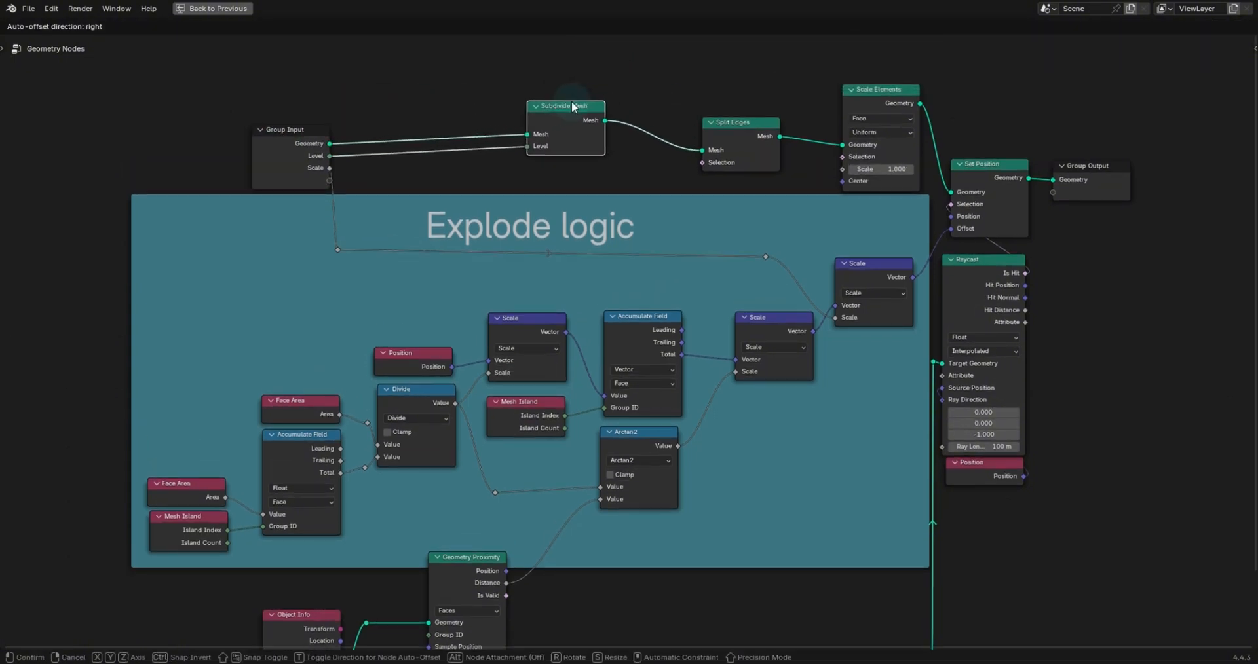
right_click(575, 102)
left_click_drag(752, 65, 747, 66)
middle_click_drag(914, 56, 873, 103)
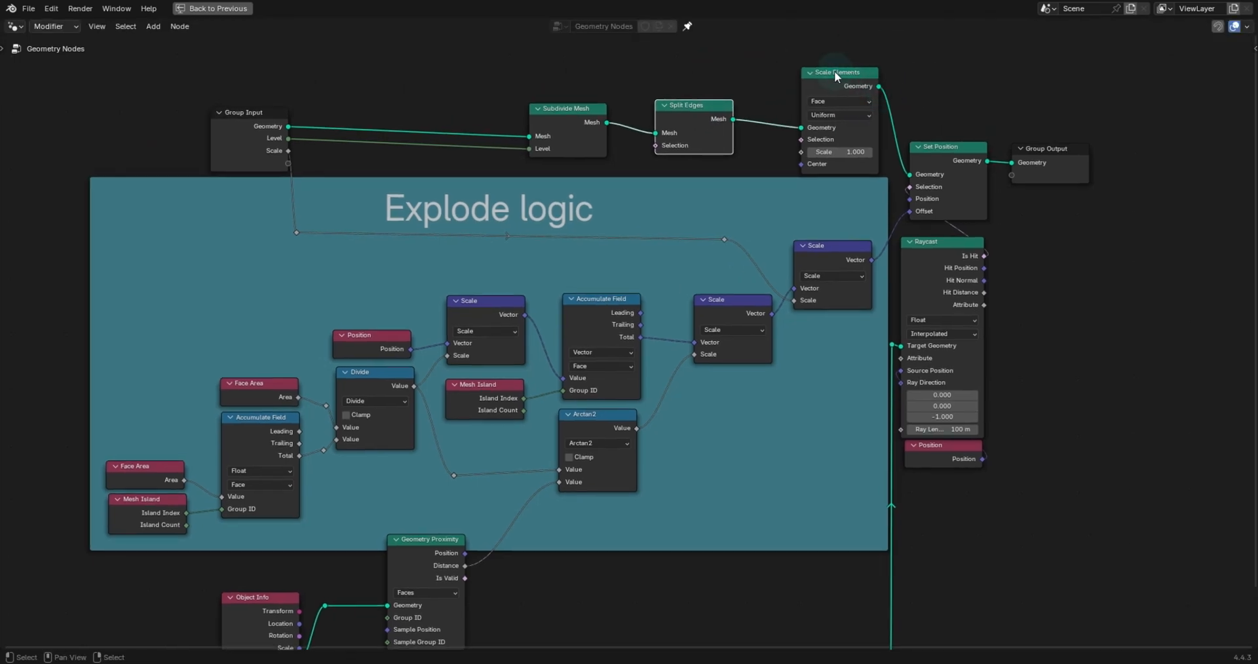
left_click_drag(835, 71, 807, 72)
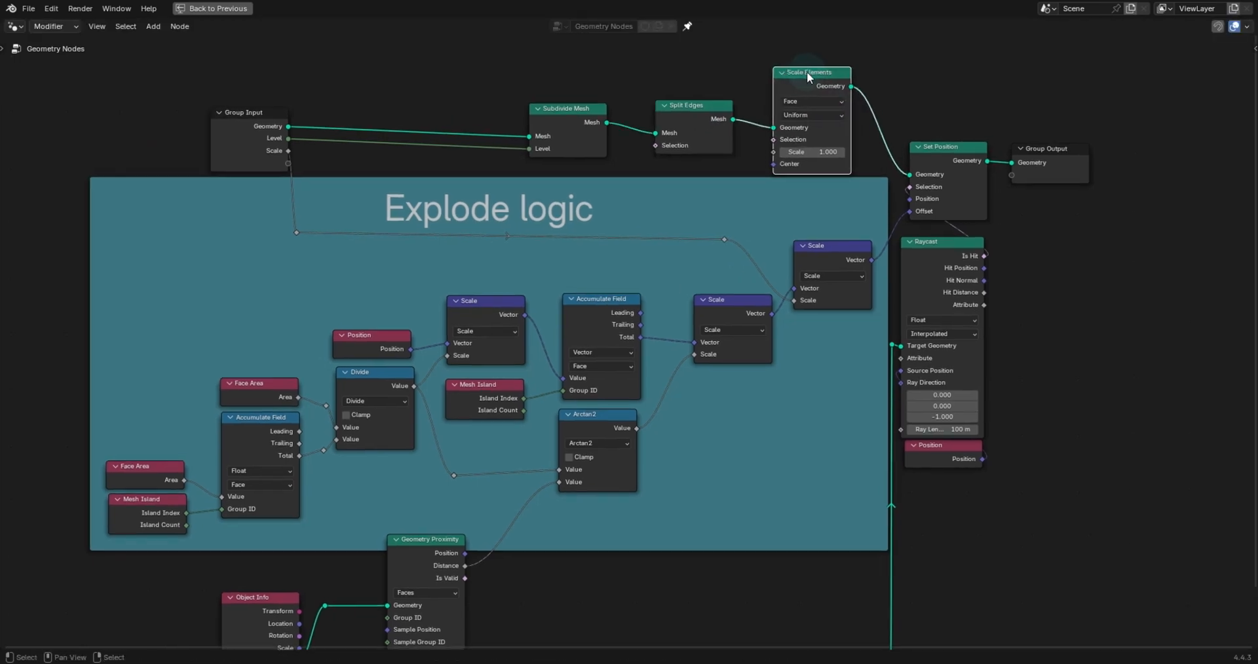
scroll(807, 74, "down", 1)
scroll(853, 134, "up", 1)
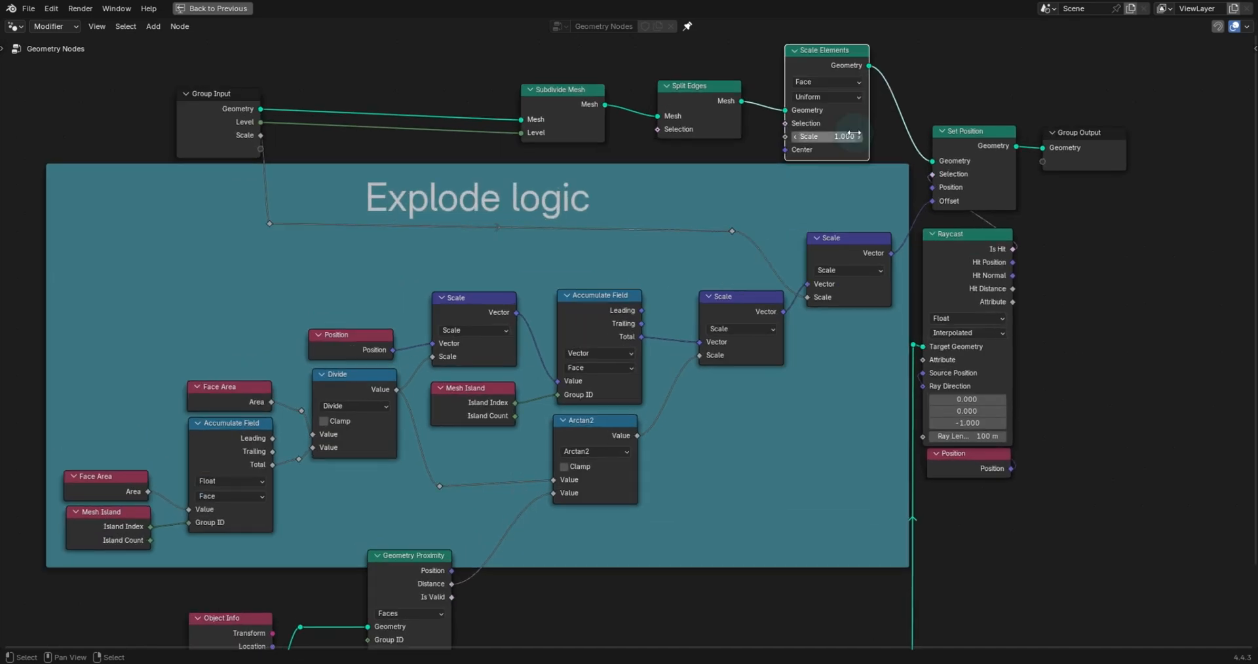
left_click_drag(981, 136, 977, 135)
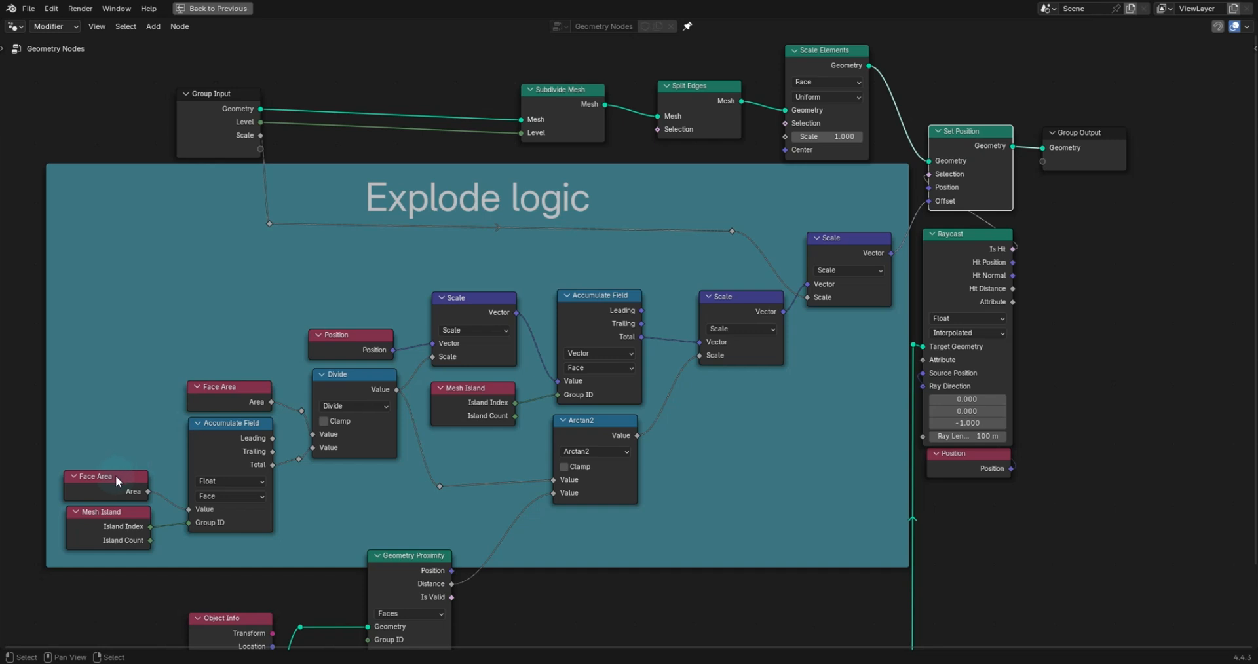
- Align the nodes inside the Explode logic frame: Face Area, Accumulate Field, Divide, Position, Mesh Island, Arctan2 and Scale
left_click_drag(116, 478, 122, 473)
left_click_drag(218, 427, 219, 433)
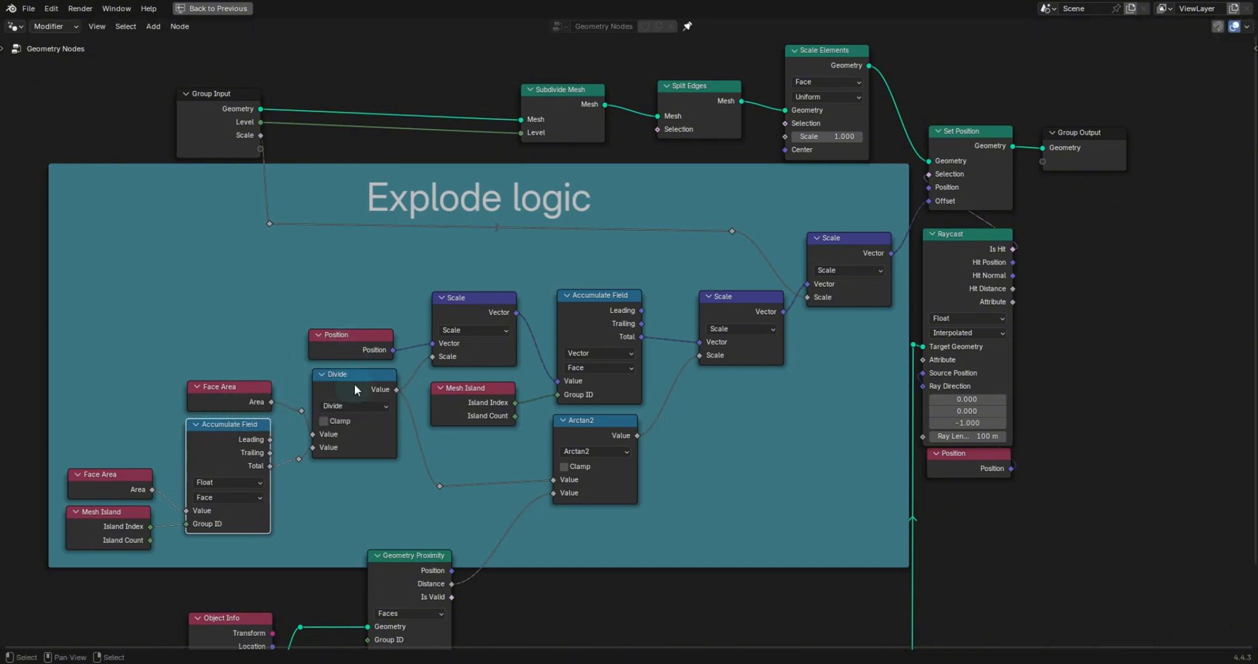
left_click_drag(353, 386, 352, 387)
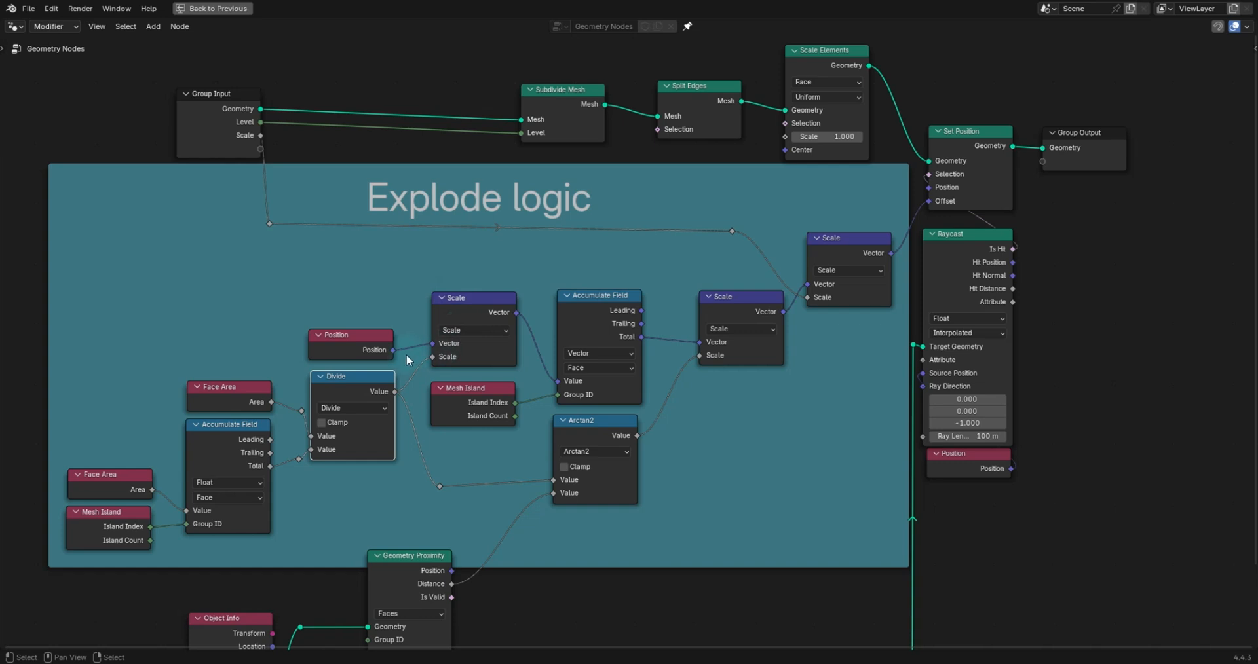
left_click_drag(352, 332, 352, 328)
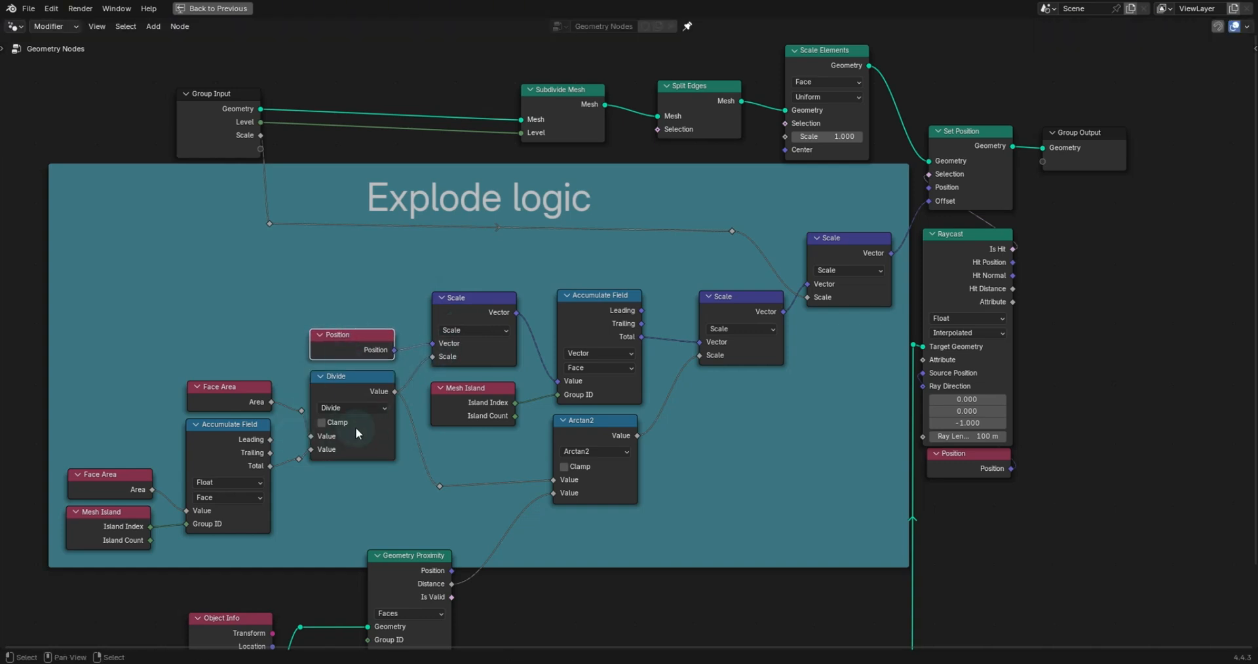
left_click(488, 386)
left_click_drag(488, 386, 487, 380)
left_click_drag(597, 423, 603, 426)
left_click_drag(607, 310, 607, 309)
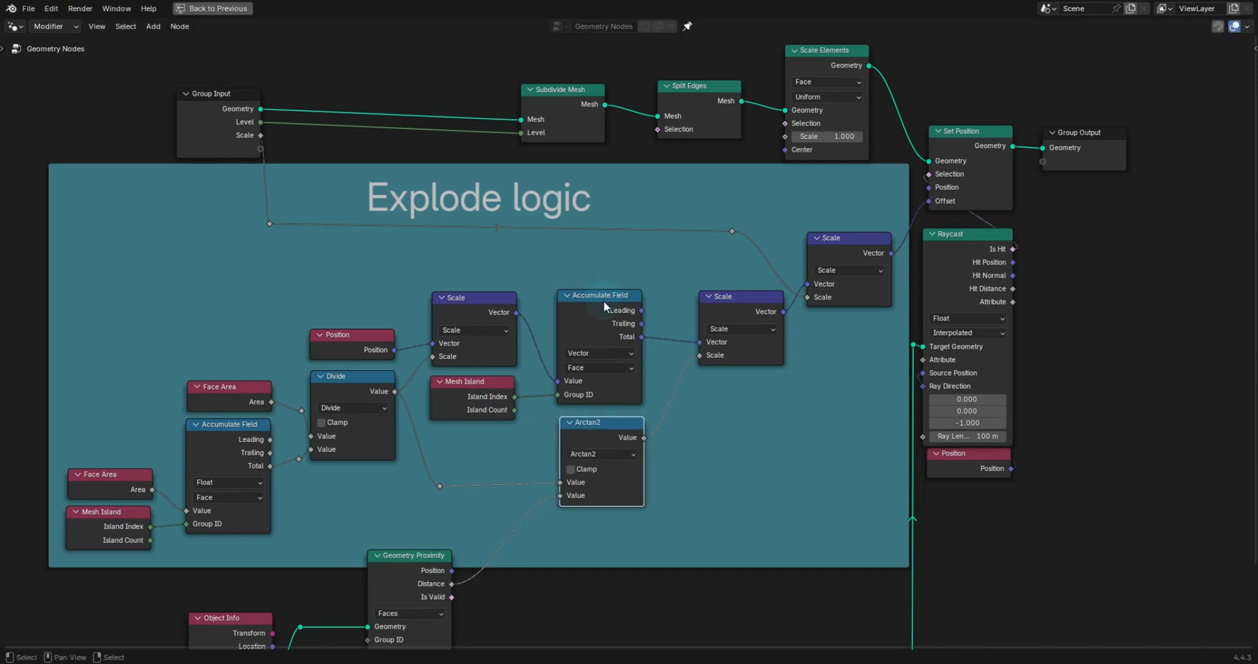
left_click_drag(749, 311, 747, 307)
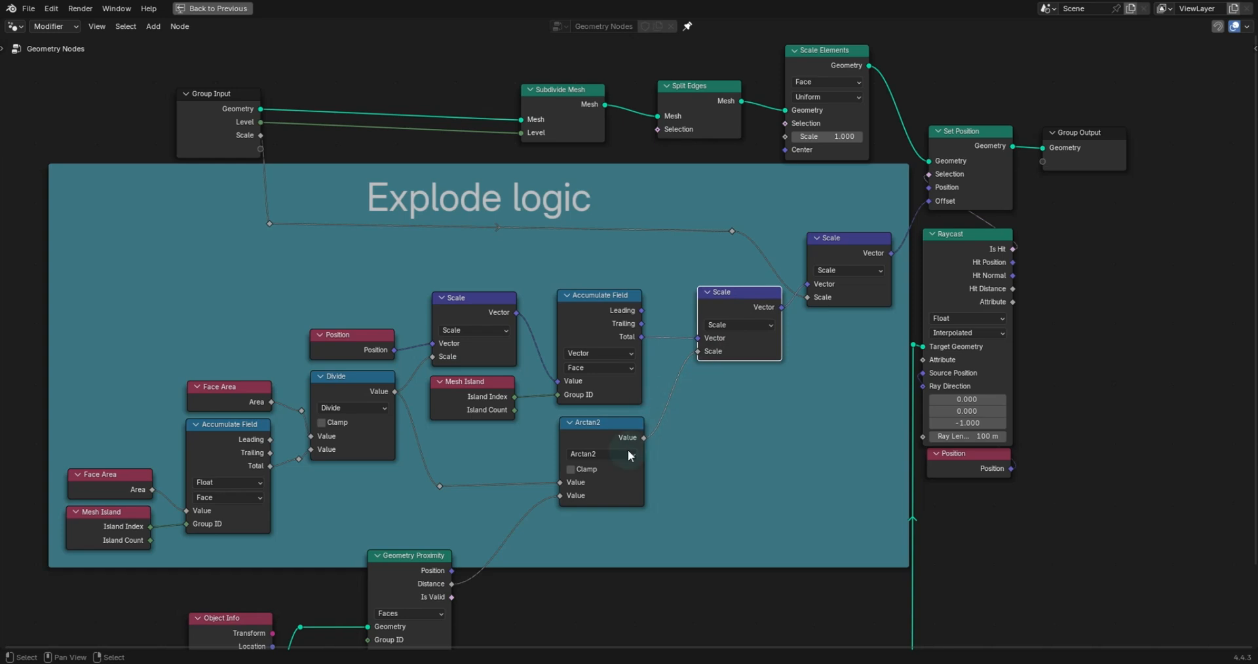
left_click_drag(600, 429, 568, 423)
left_click_drag(587, 445, 588, 422)
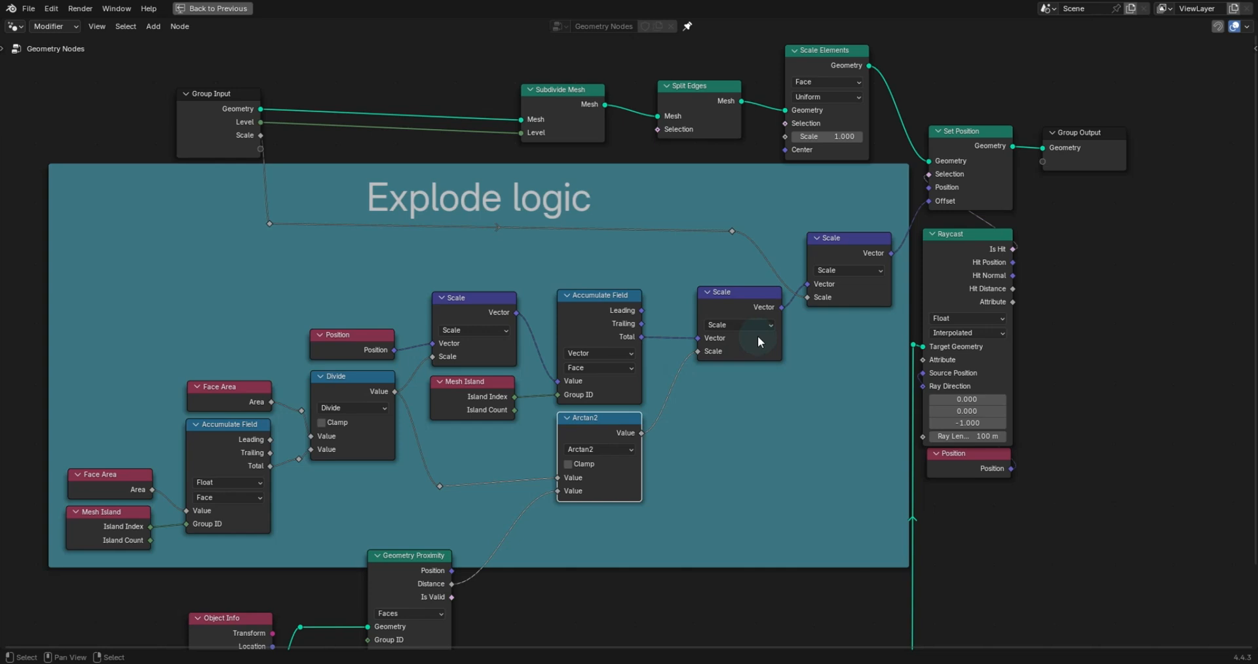
- Nudge the Raycast, Set Position and Scale nodes into neater alignment
scroll(722, 352, "up", 2)
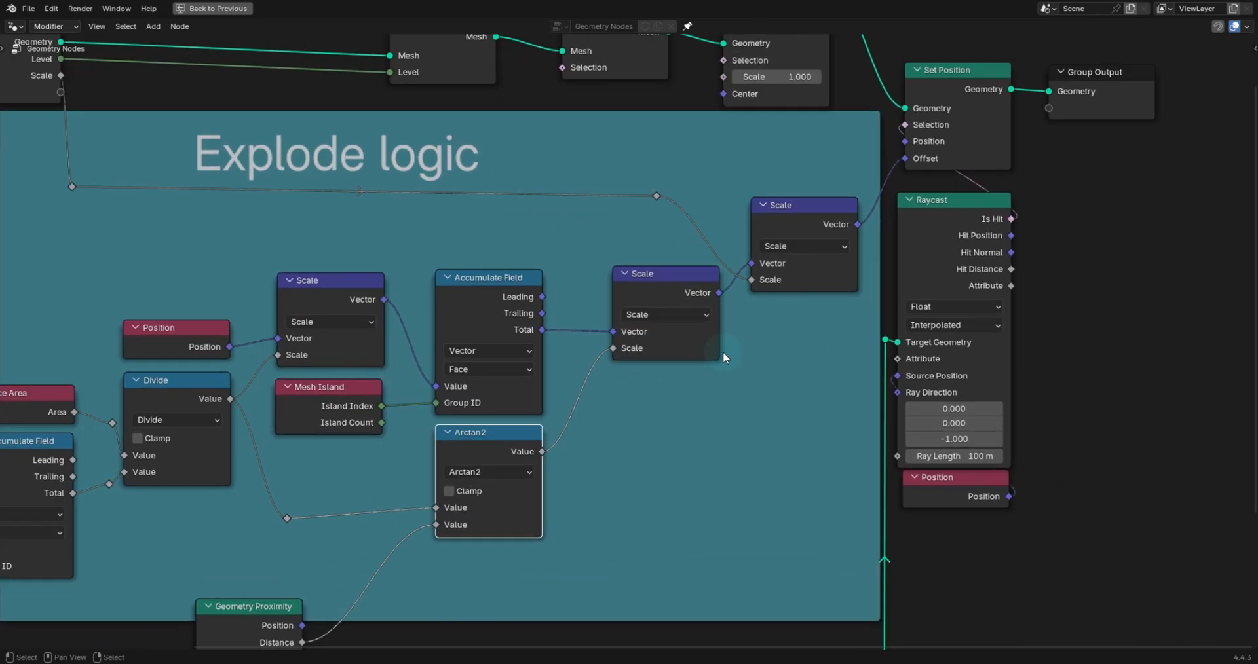
left_click_drag(956, 205, 959, 200)
left_click_drag(959, 94, 965, 96)
mouse_move(661, 274)
left_mouse_down()
mouse_move(663, 293)
mouse_move(661, 281)
left_mouse_up()
left_click_drag(772, 223, 773, 224)
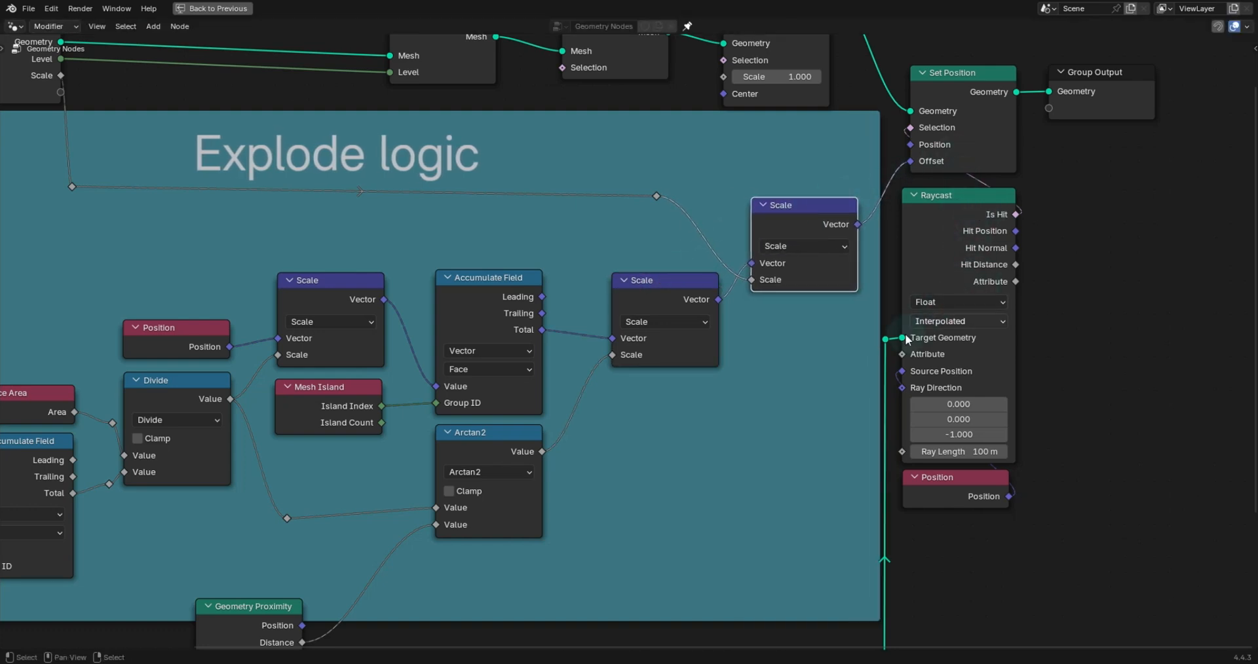
- Hide the unused sockets on the Geometry Proximity node
left_click(886, 339)
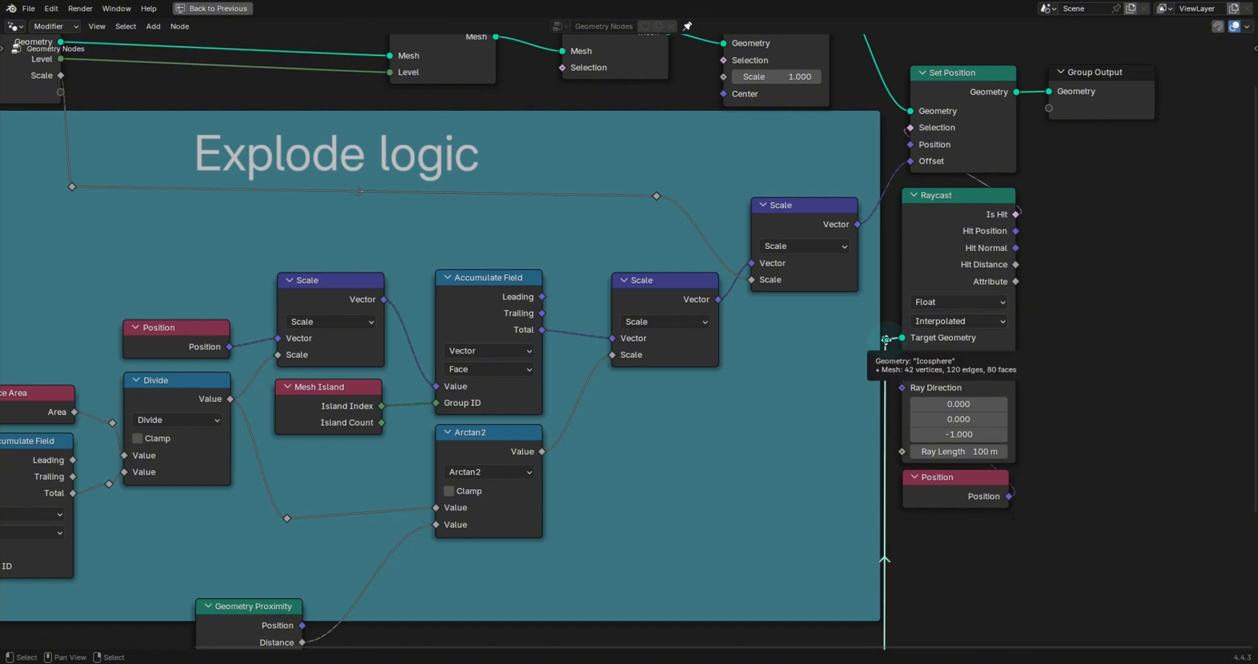
left_click_drag(886, 340, 886, 337)
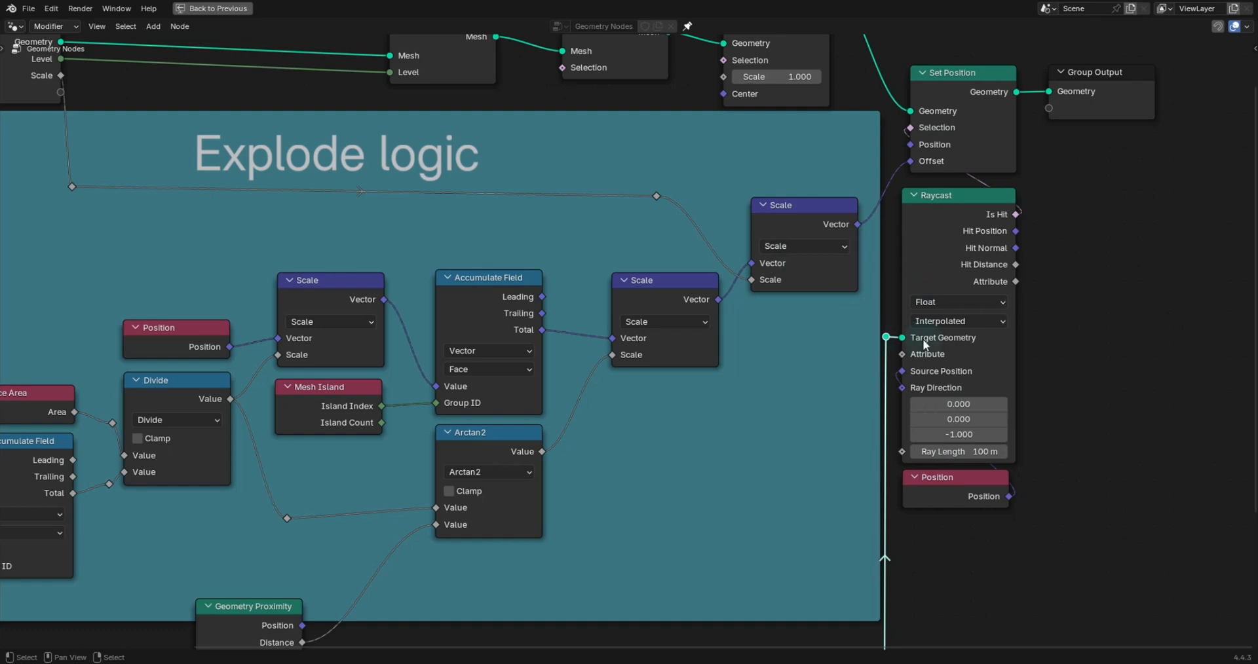
scroll(612, 396, "down", 3)
middle_click_drag(471, 479, 640, 434)
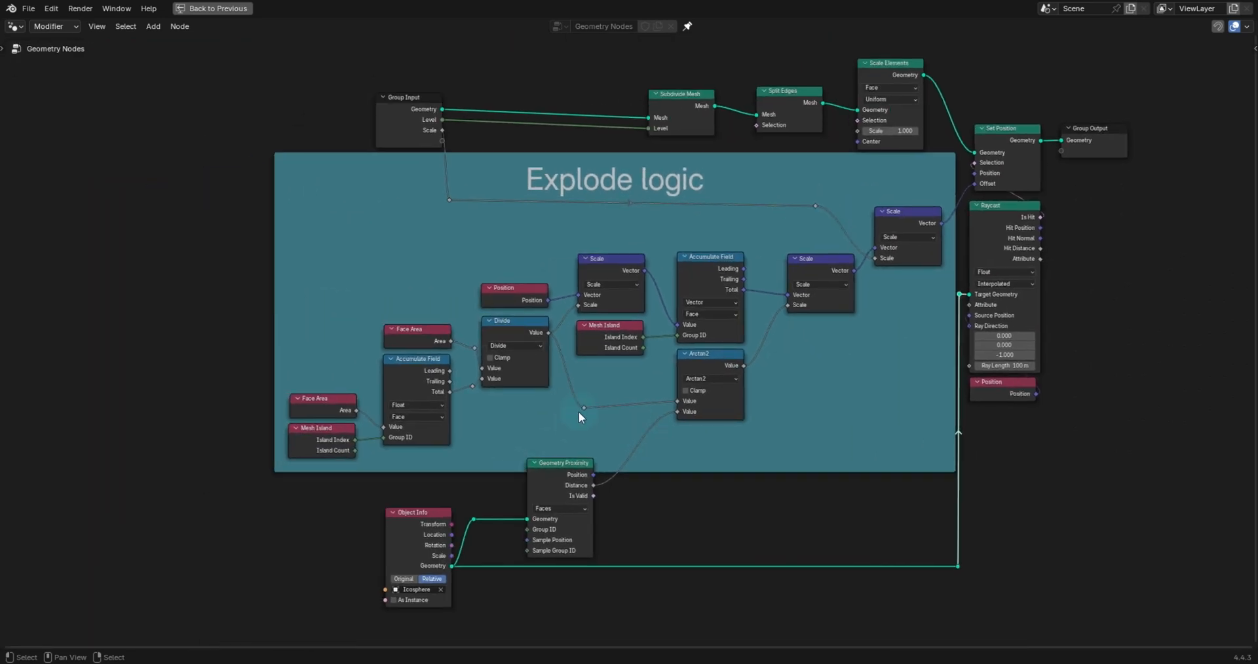
mouse_move(568, 477)
left_mouse_down()
mouse_move(568, 489)
mouse_move(566, 471)
left_mouse_up()
right_click(564, 473)
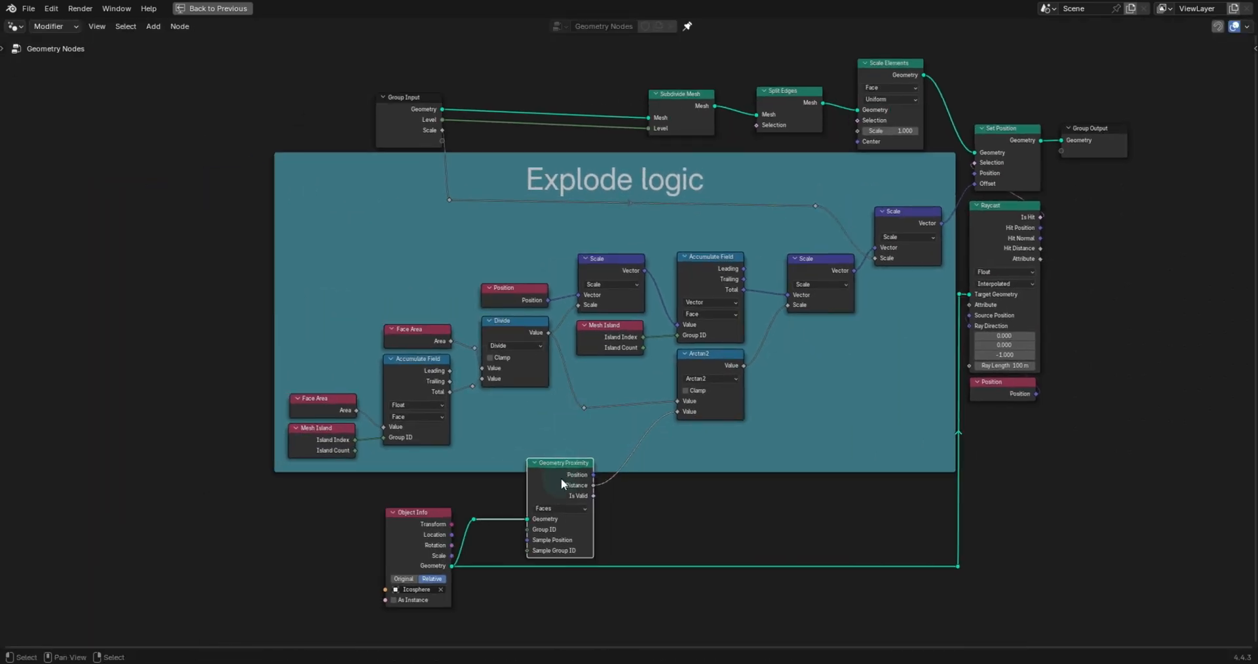
key("ctrl+h")
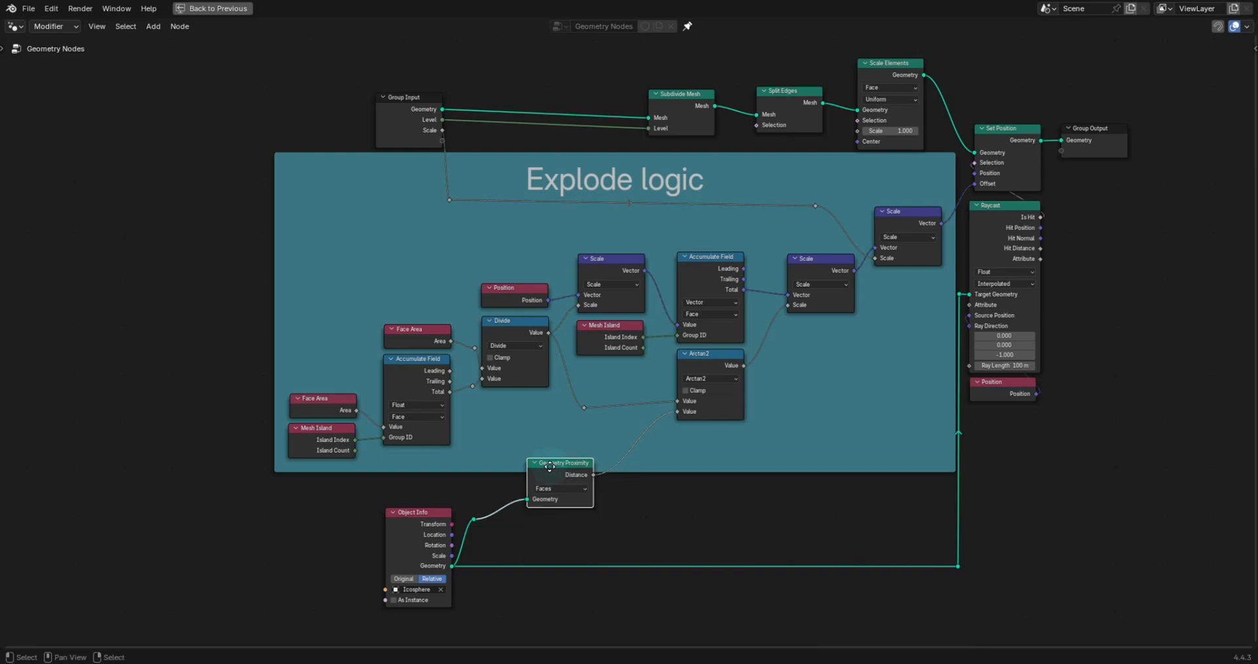
- Hide the Object Info node's unused sockets, reposition it beside Geometry Proximity, and save the file
left_click_drag(549, 462, 547, 487)
left_click(415, 512)
key("ctrl+h")
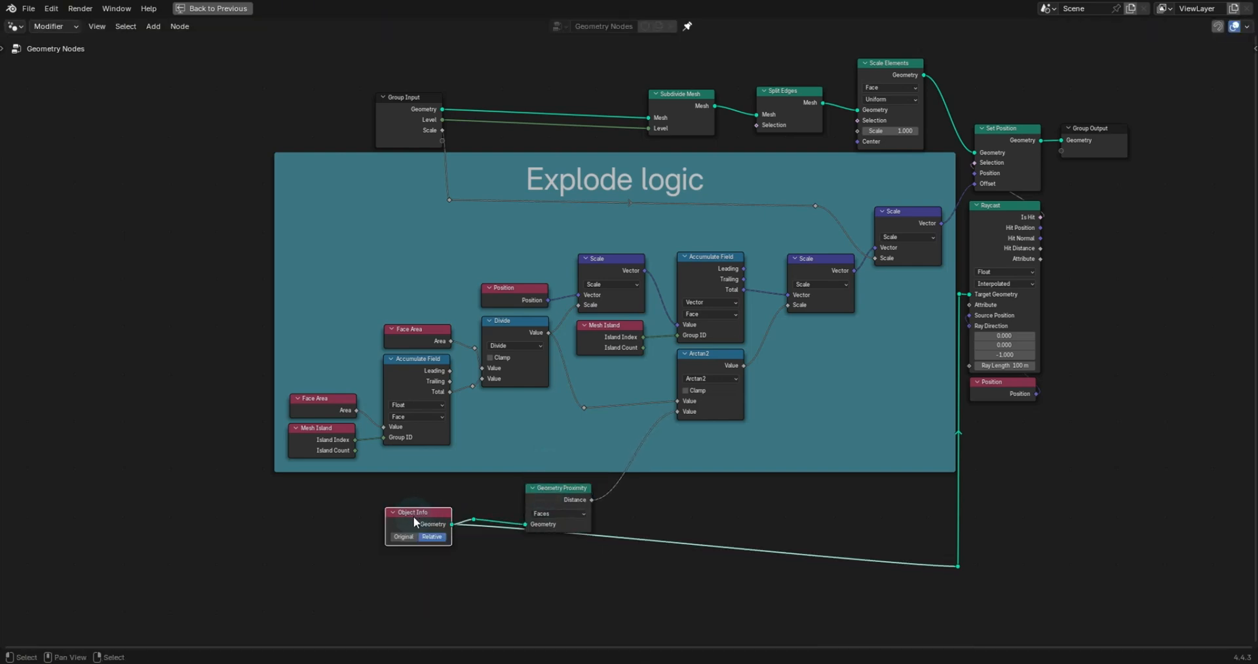
left_click_drag(436, 525, 458, 573)
left_click_drag(550, 477, 551, 486)
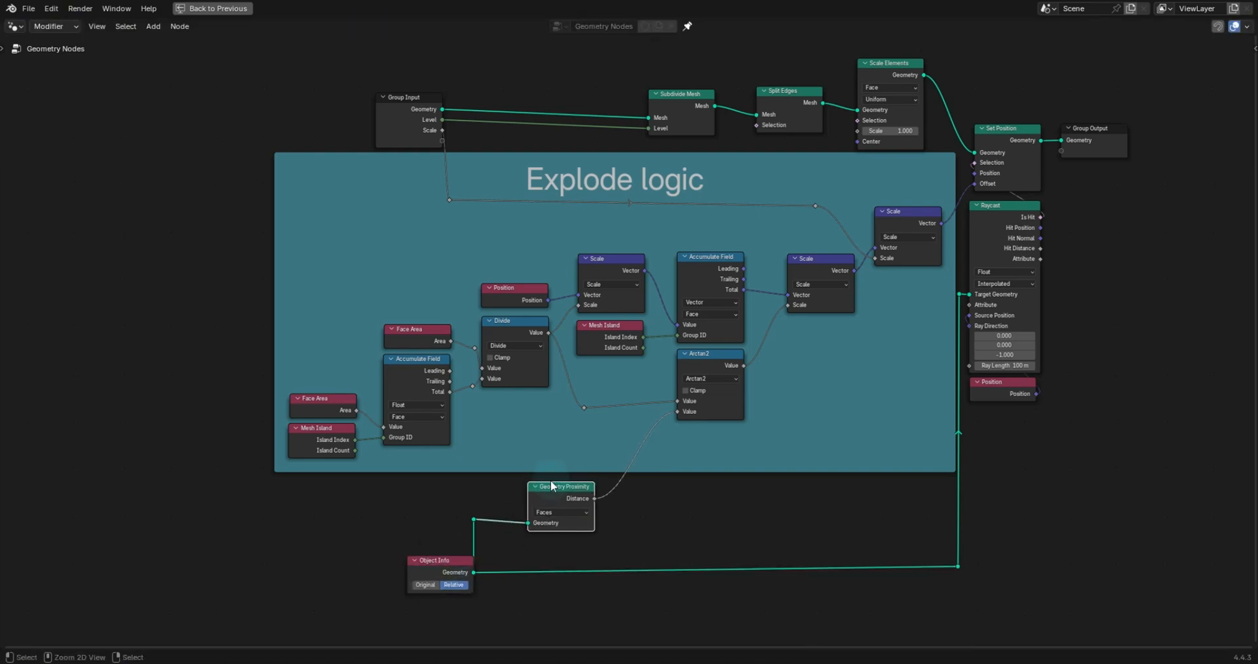
key("ctrl+s")
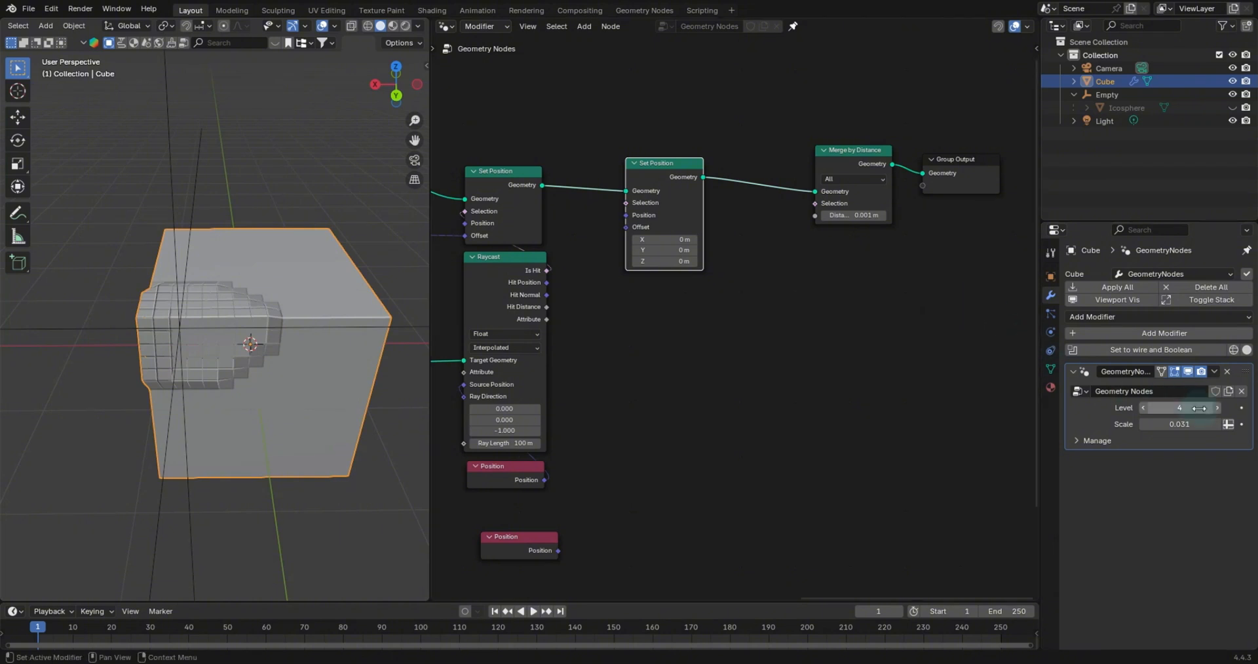
- Select the Empty and move it so the ico sphere sits against the cube
left_click_drag(1181, 406, 1202, 424)
left_click(176, 325)
middle_click_drag(176, 325, 371, 329)
key("g")
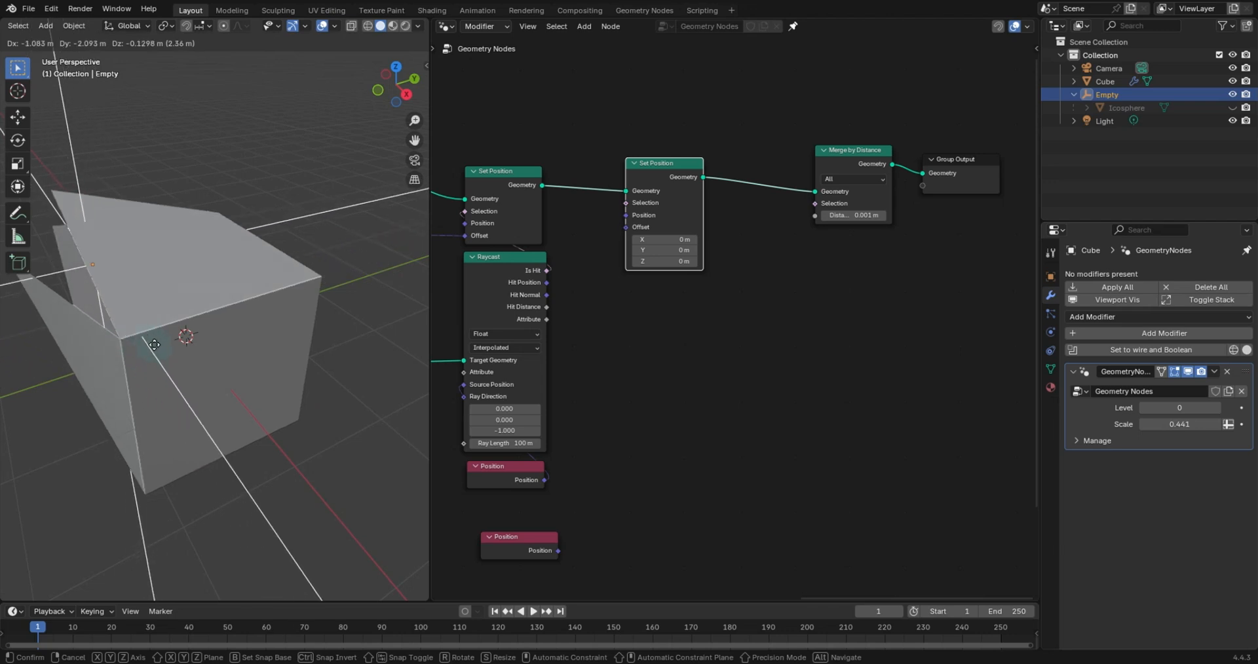
left_click(151, 341)
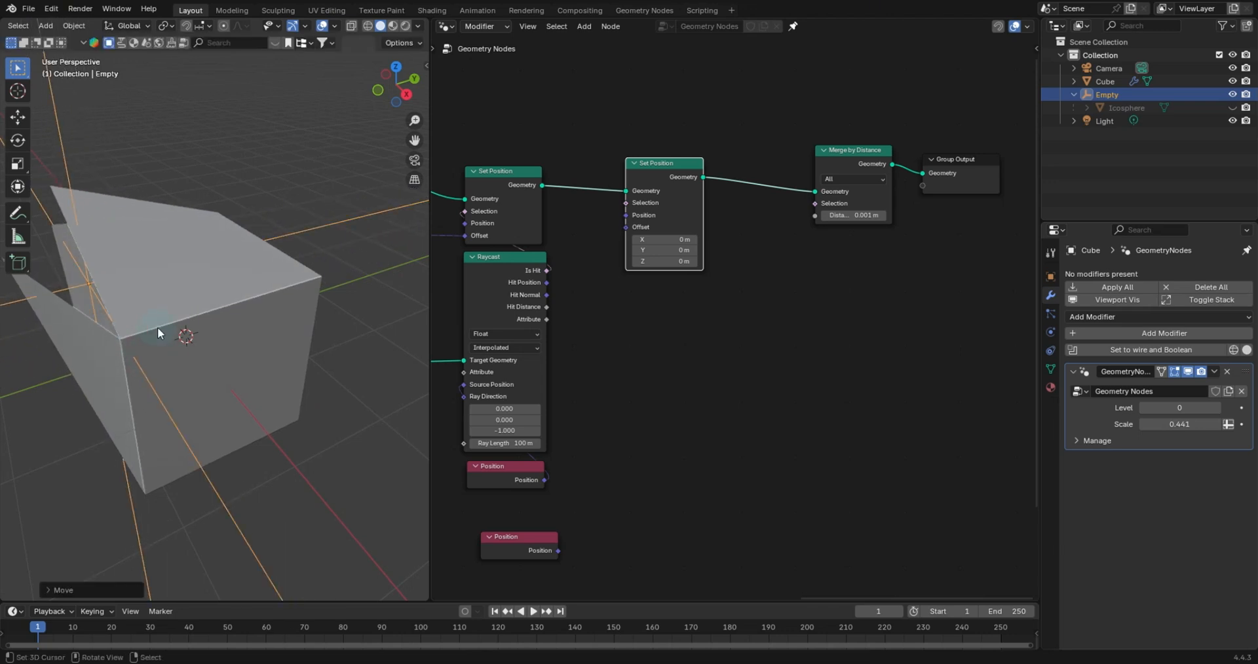
middle_click_drag(157, 328, 342, 301)
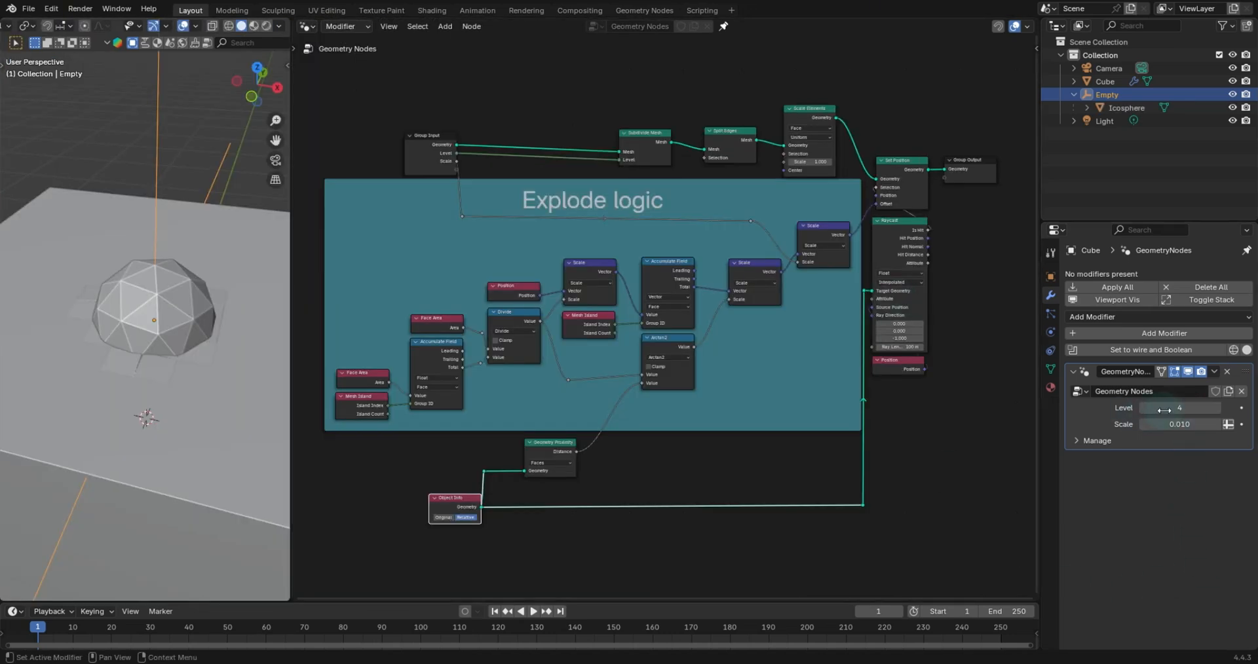
- Set the modifier's Scale input to 0.120
left_click_drag(1229, 424, 1251, 424)
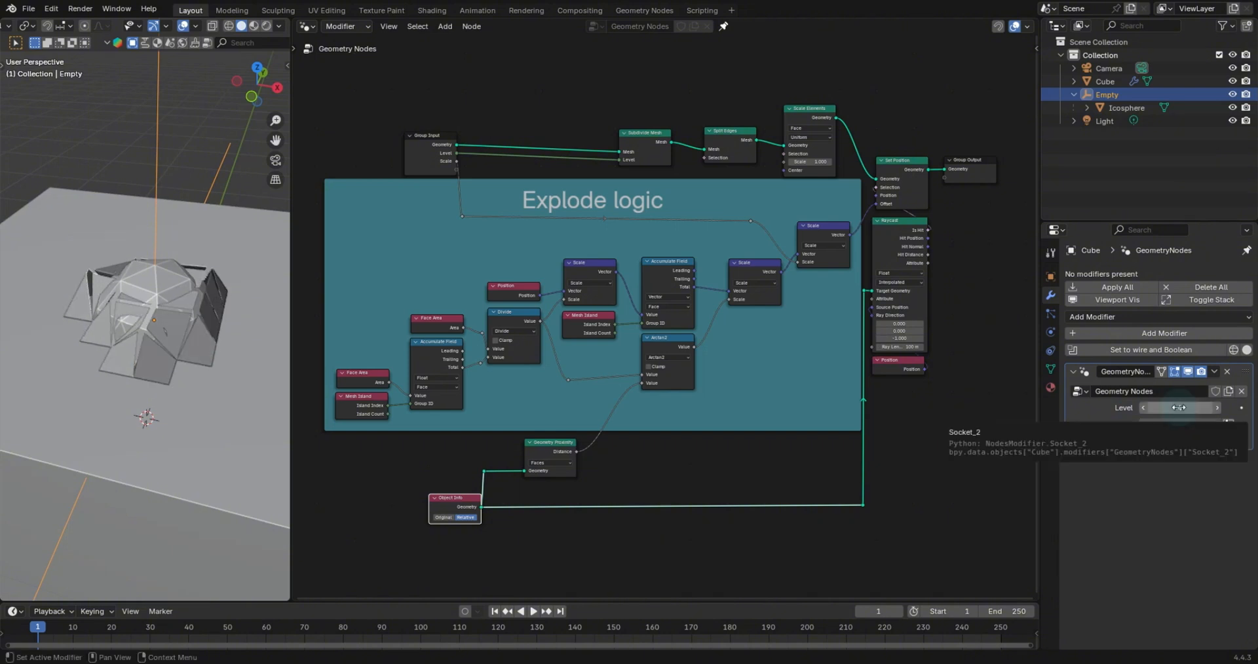
mouse_move(1180, 409)
left_mouse_down()
mouse_move(1203, 409)
mouse_move(1182, 410)
left_mouse_up()
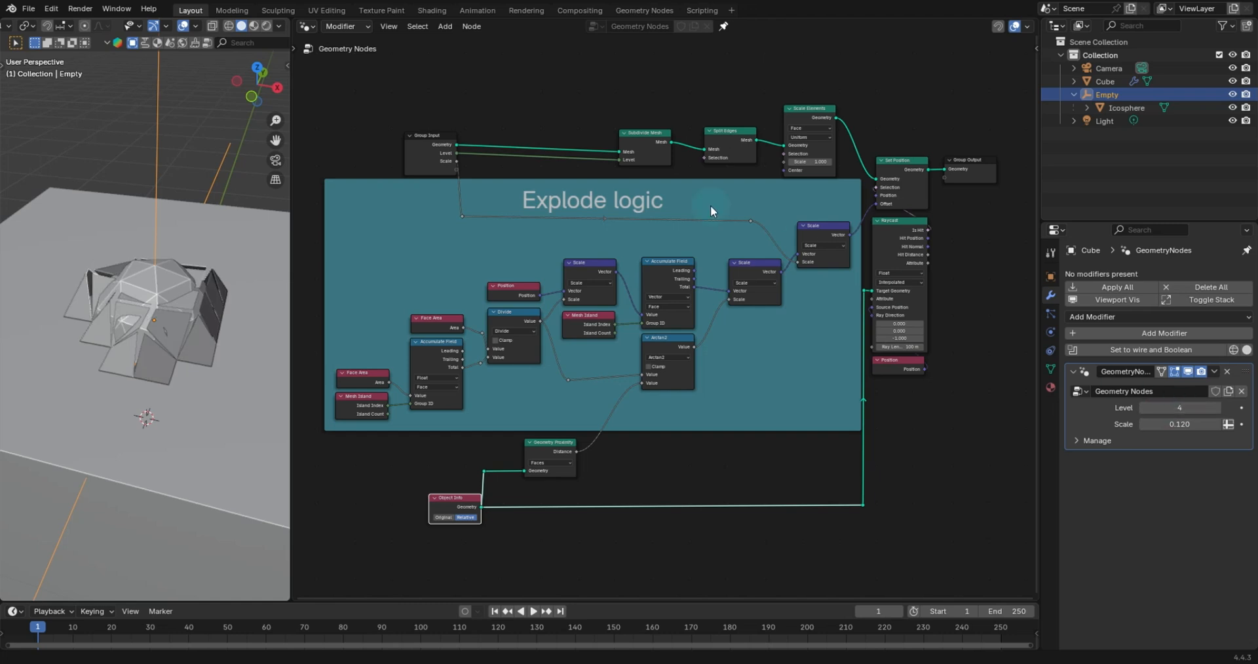
- Select the Icosphere and set its viewport Display As option to Wire
left_click(167, 278)
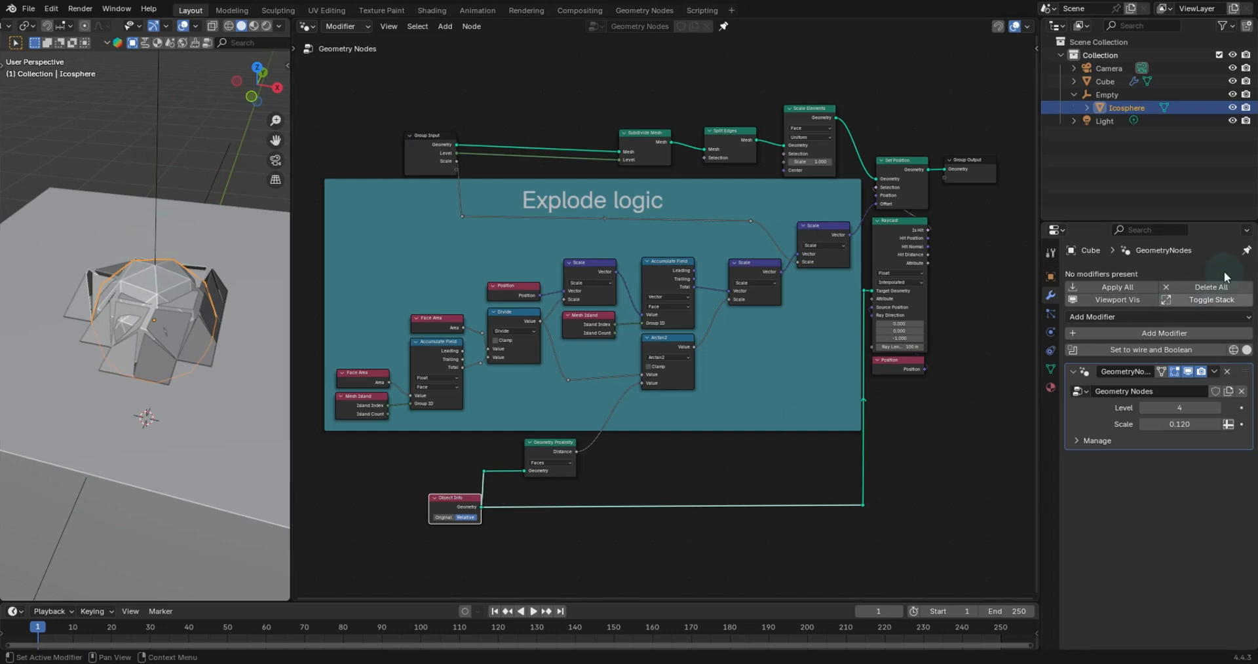
left_click(1246, 251)
left_click(1051, 395)
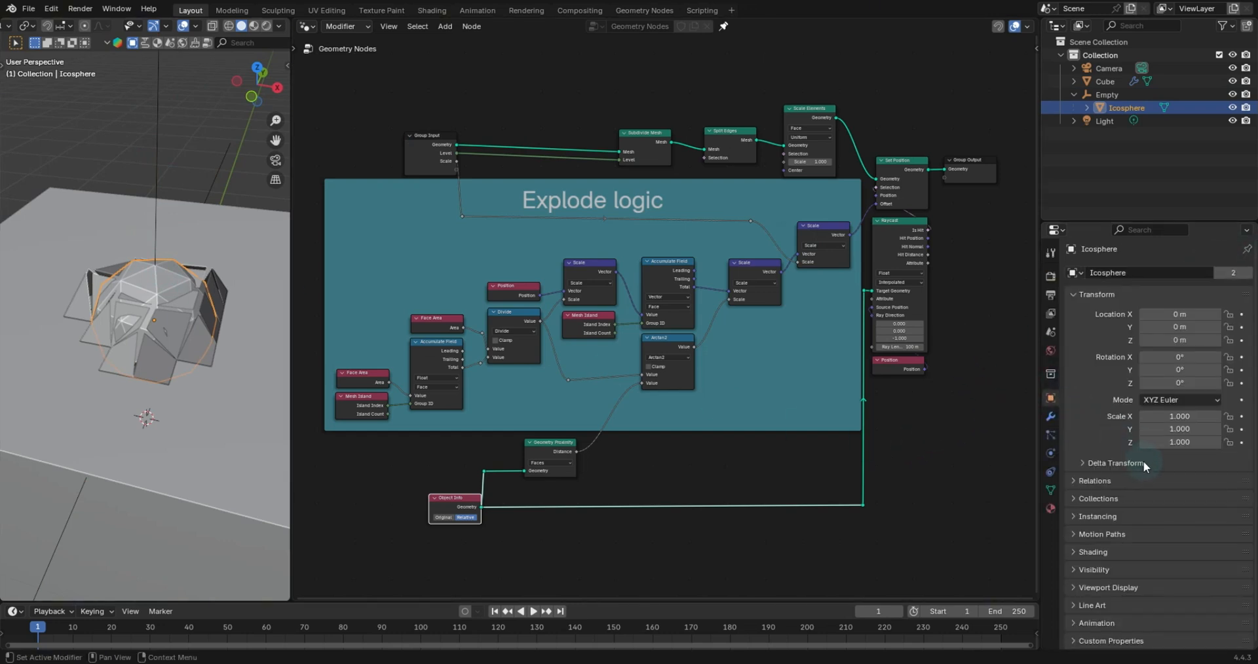
left_click(1078, 296)
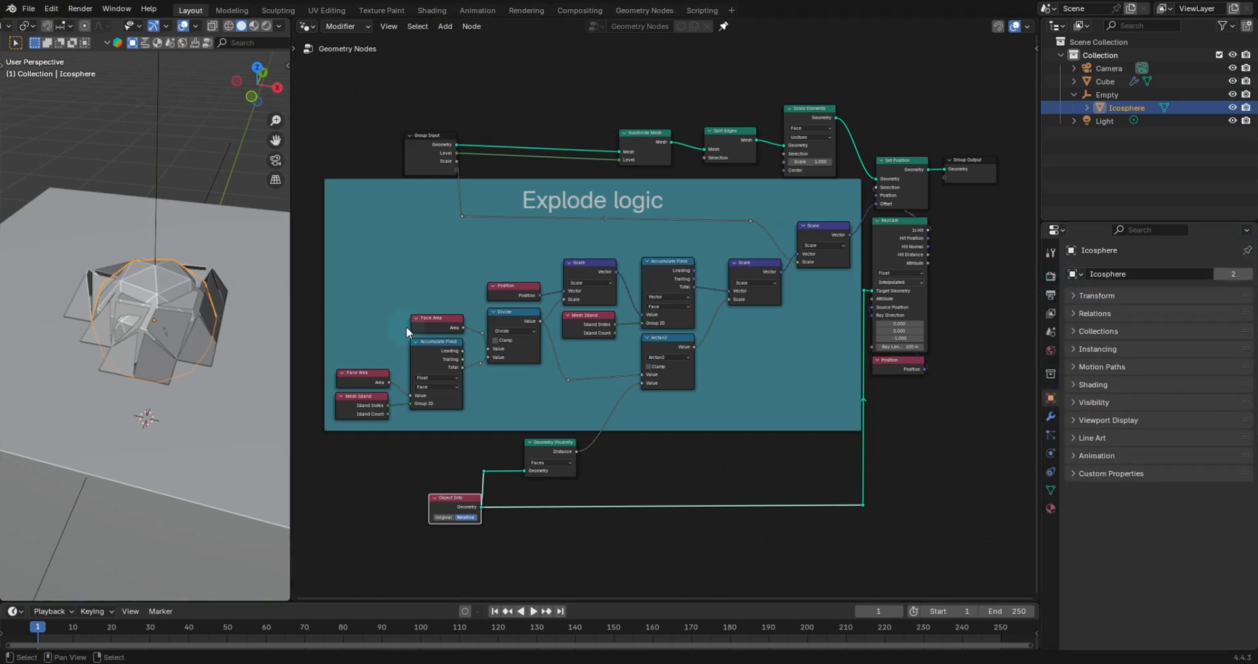
left_click(1072, 420)
left_click(1200, 557)
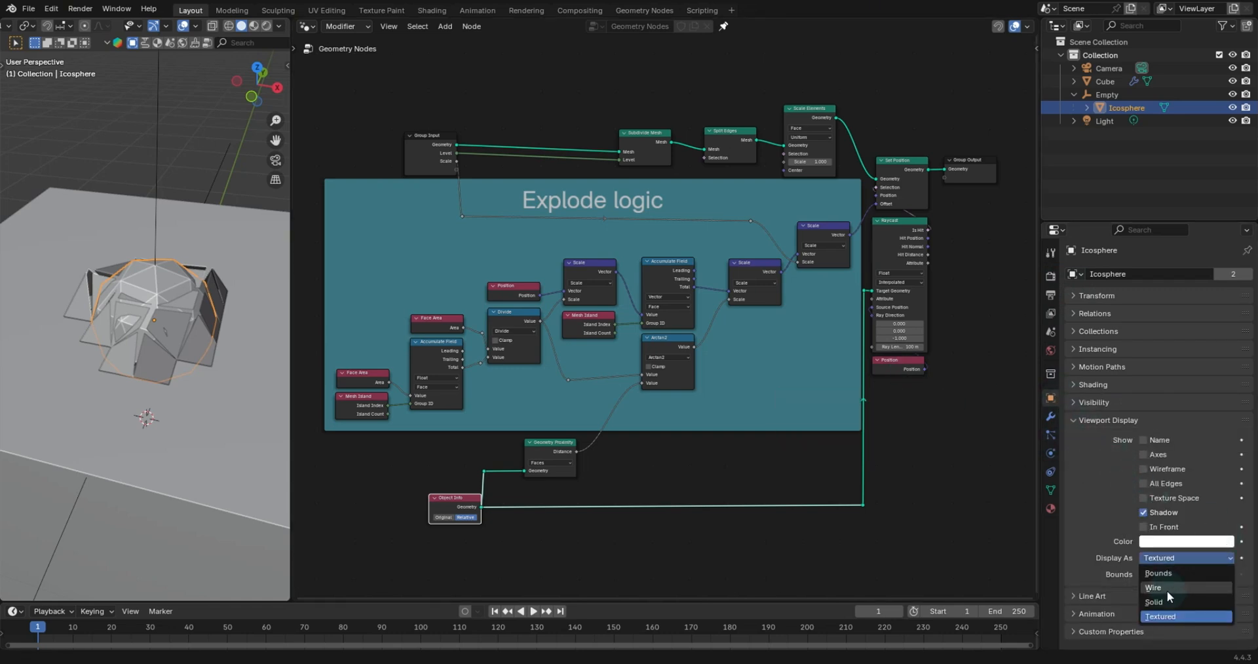
left_click(1166, 588)
- Hide the Icosphere in the viewport
middle_click_drag(154, 196, 151, 210)
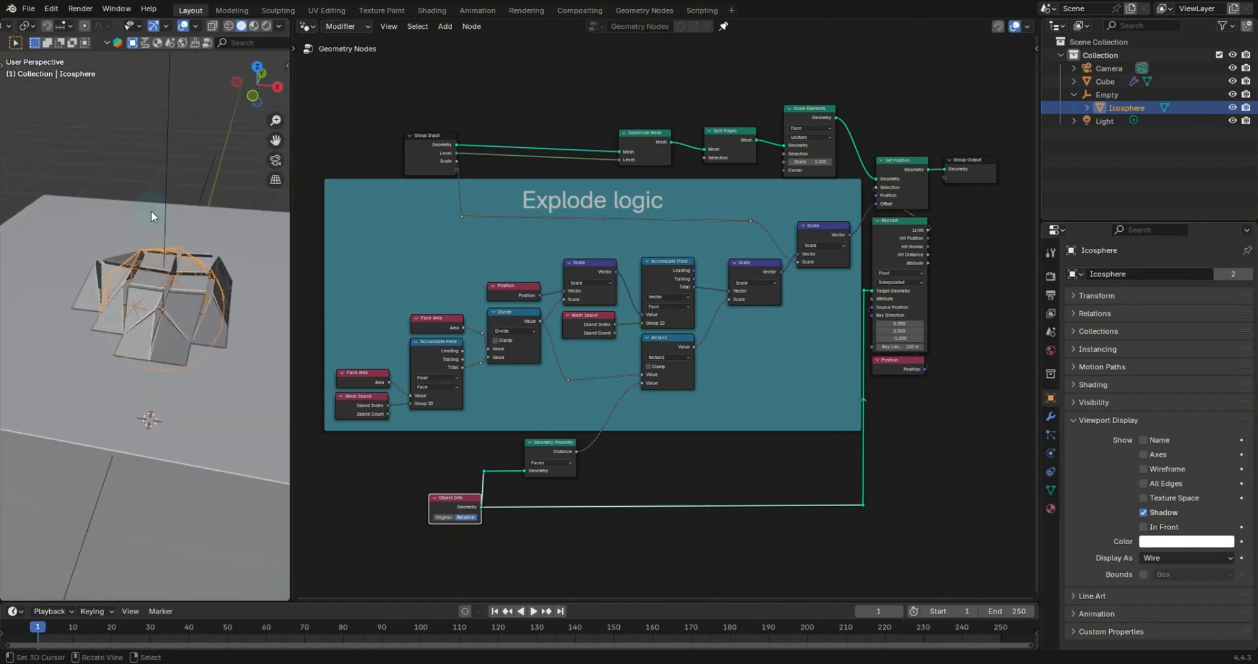
key("h")
- Select the Empty and move it to the cube's side so the hidden sphere cuts through it
left_click(167, 188)
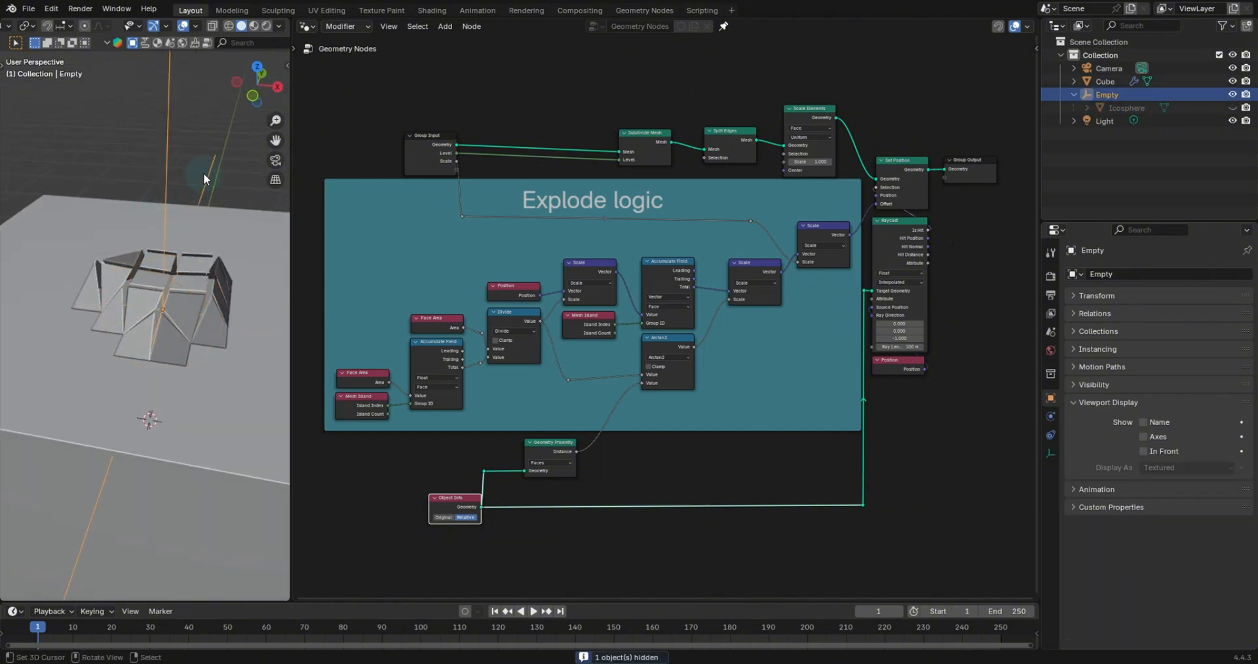
middle_click_drag(204, 174, 197, 180)
key("g")
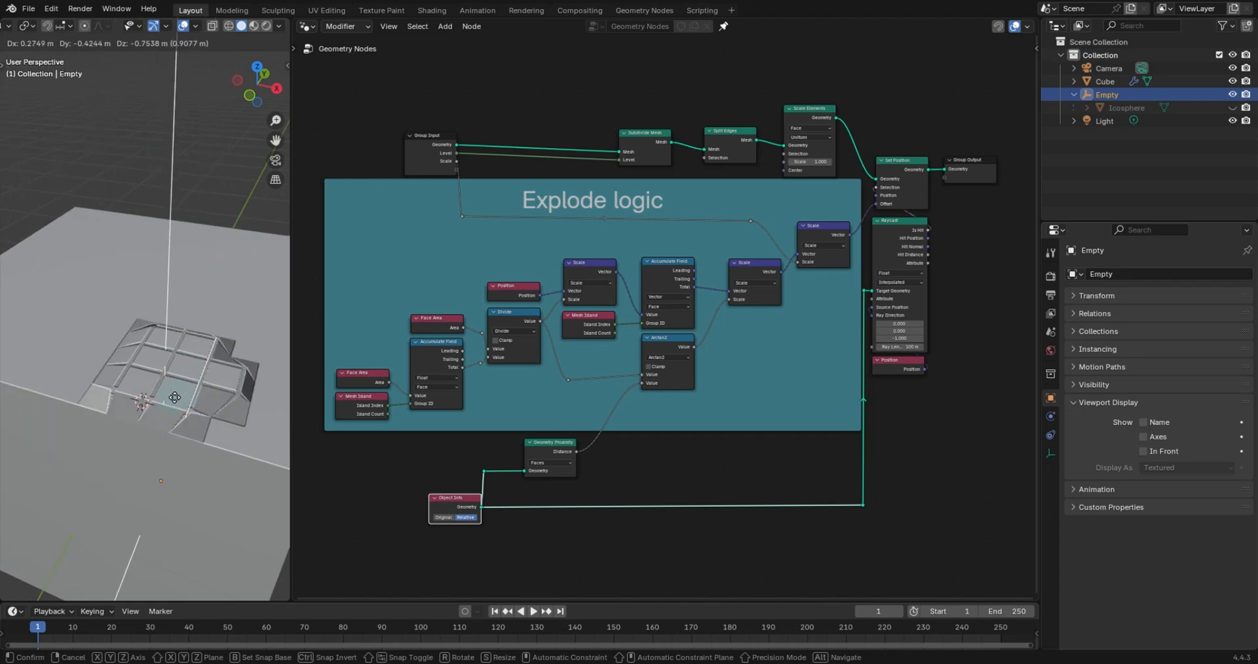
left_click(115, 383)
middle_click_drag(145, 350, 140, 290)
scroll(713, 406, "up", 1)
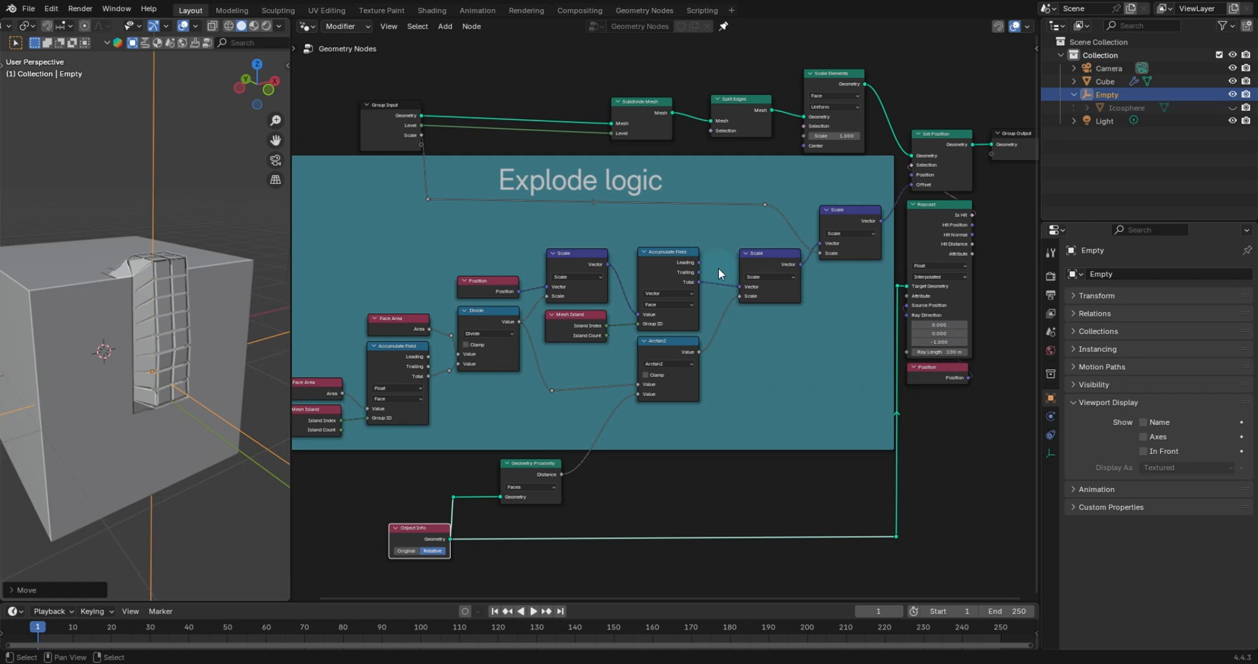
- Select the cube and open its modifier properties
middle_click_drag(726, 276, 632, 321)
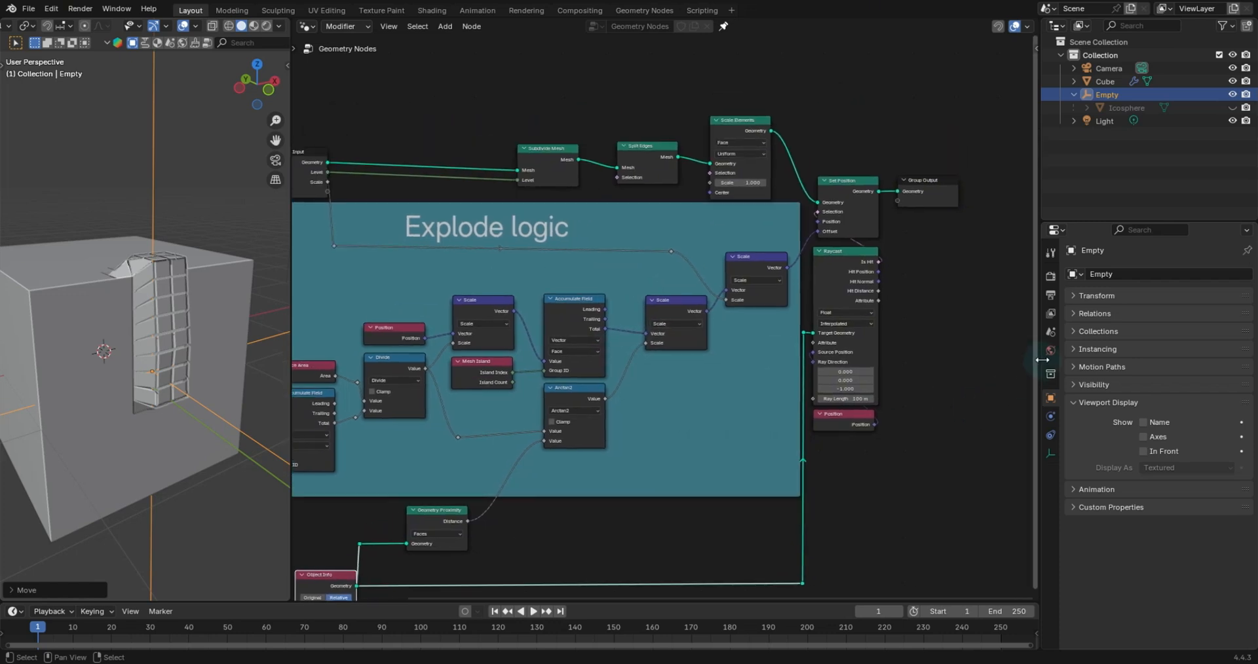
left_click(225, 292)
left_click(1247, 251)
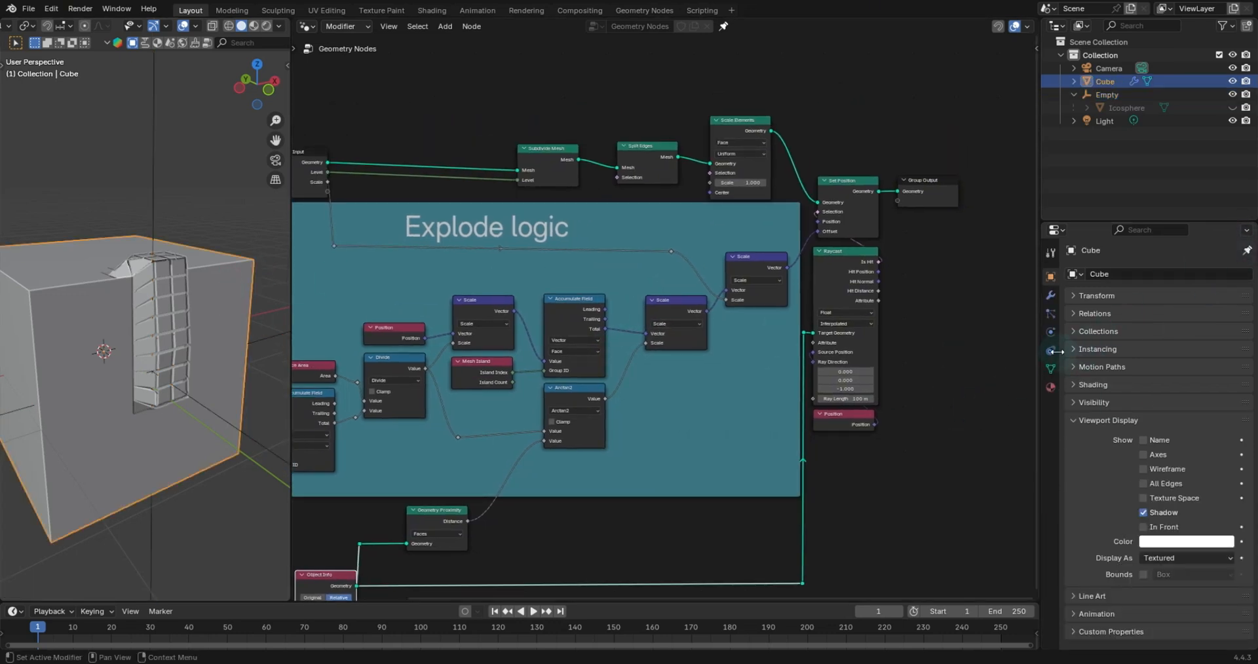
left_click(1050, 295)
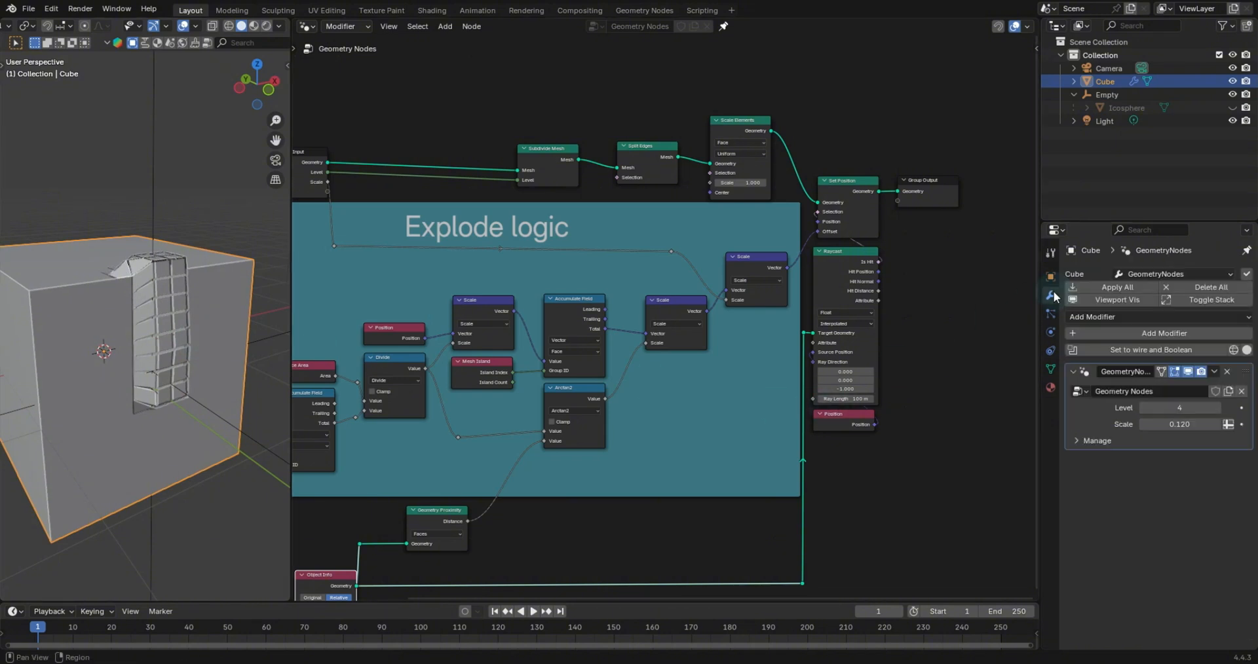
mouse_move(1187, 408)
left_mouse_down()
mouse_move(1169, 407)
mouse_move(1187, 407)
left_mouse_up()
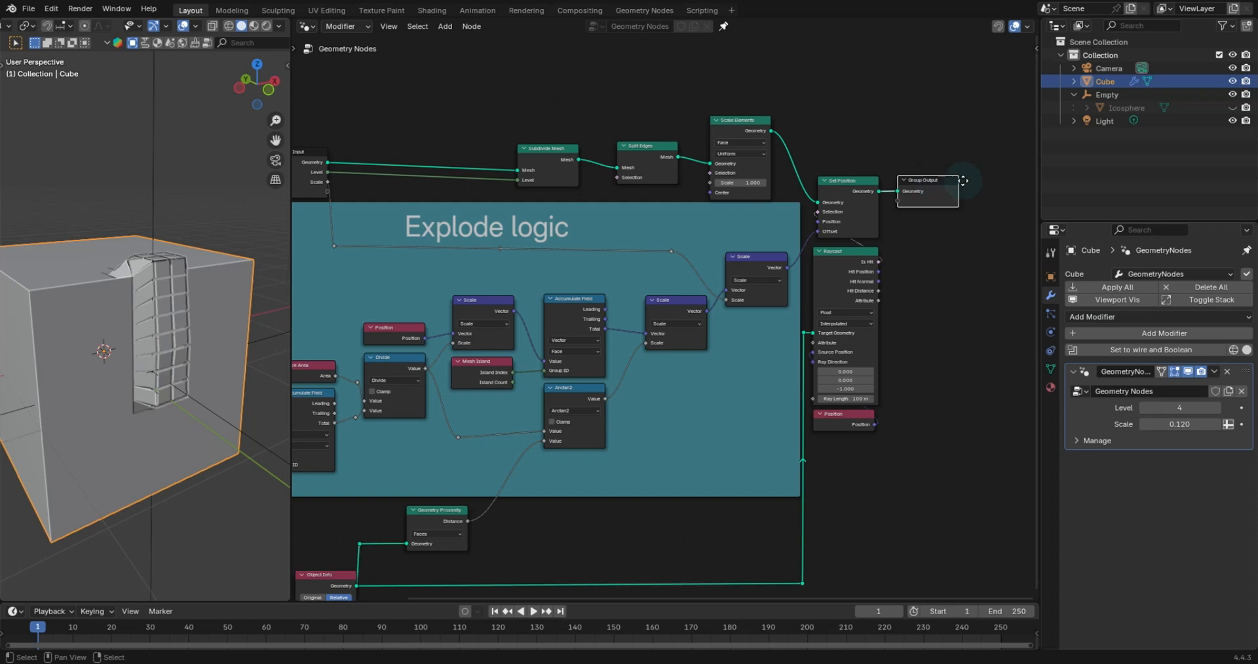
- Insert a Merge by Distance node between Set Position and Group Output
left_click_drag(940, 188, 995, 188)
key("shift+a")
type("merge")
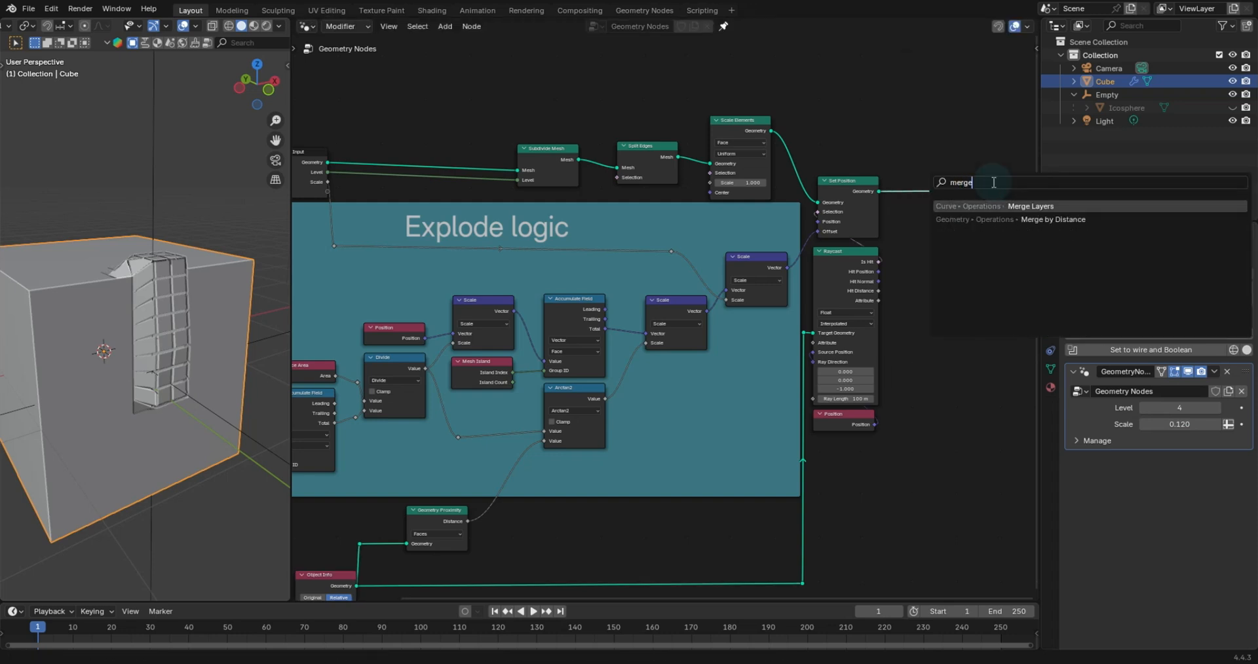
key("Down")
key("Return")
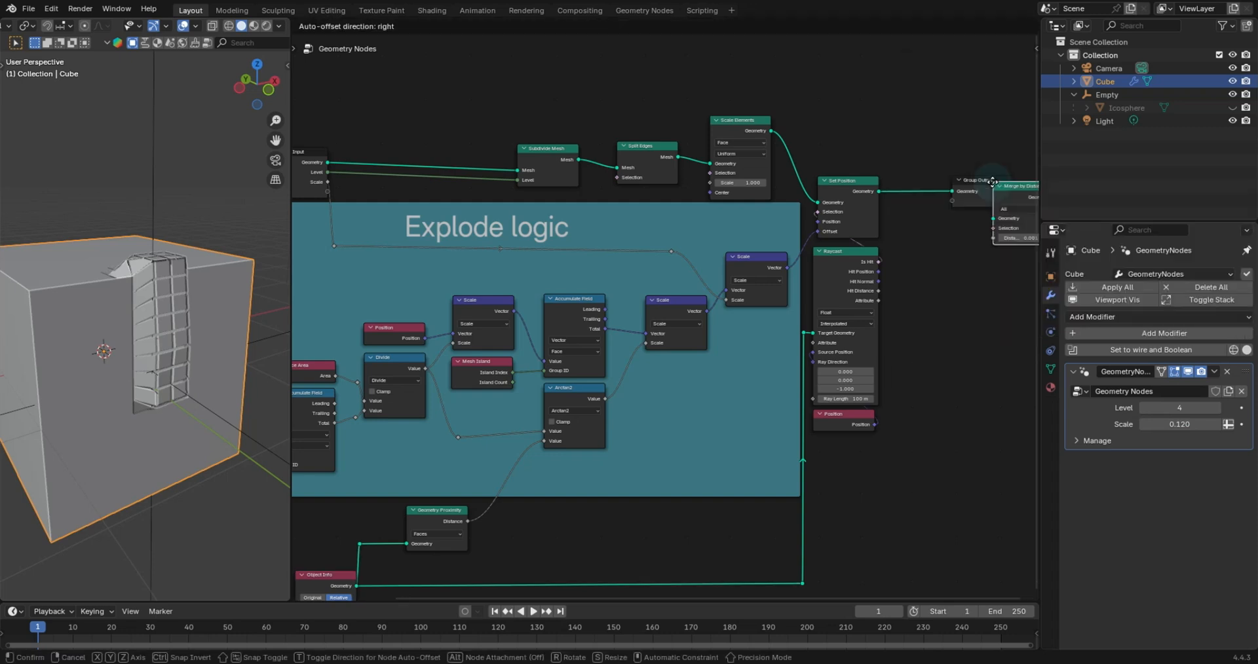
left_click(900, 169)
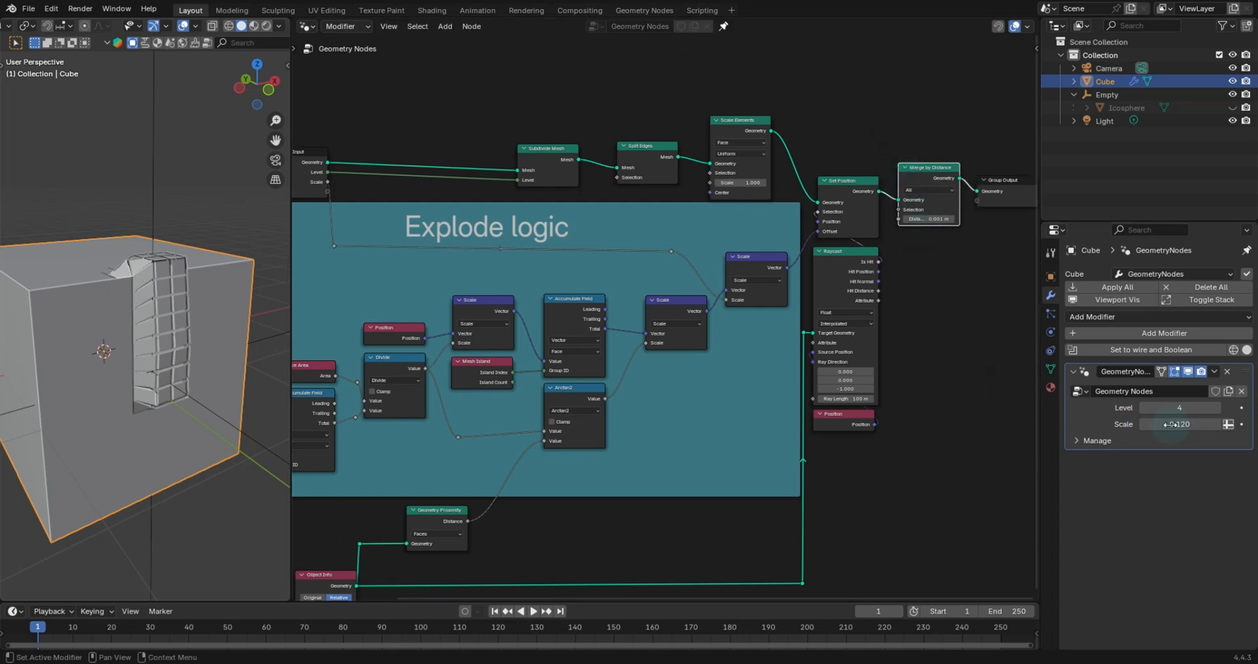
- Set the modifier's Scale input to -0.064
left_click_drag(1180, 425, 1110, 425)
- Disconnect the Group Input geometry from the Subdivide Mesh node
middle_click_drag(673, 325, 1035, 404)
scroll(898, 354, "up", 4)
middle_click_drag(898, 353, 665, 365)
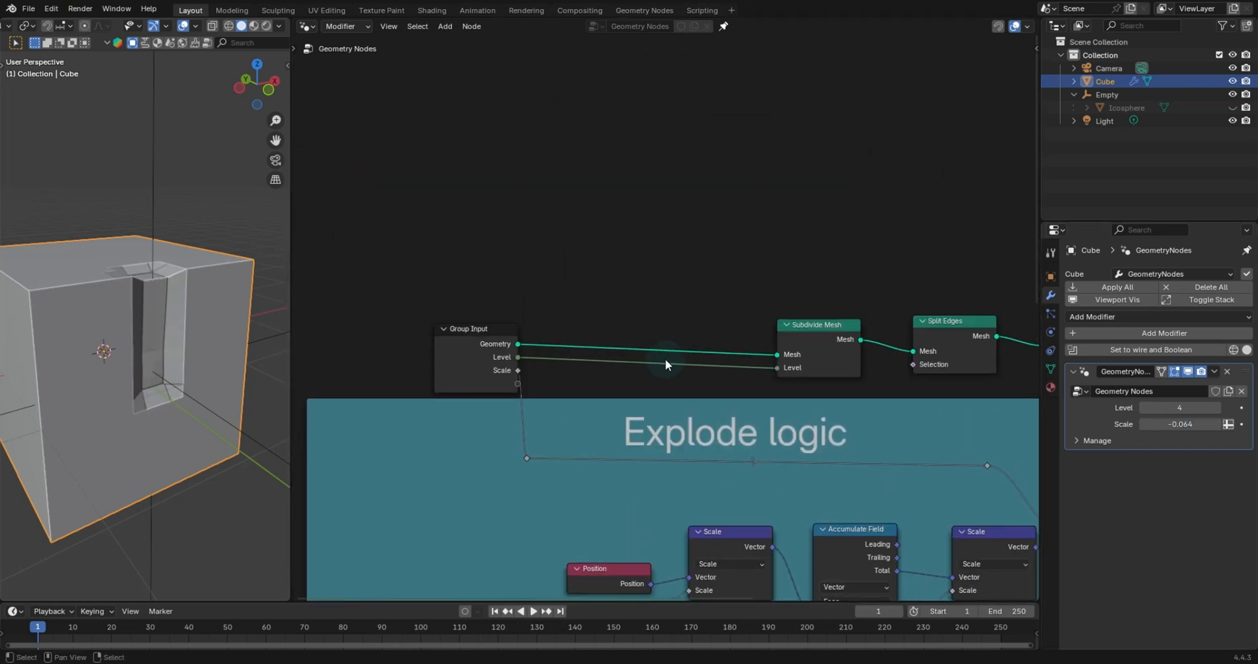
right_click_drag(679, 343, 665, 359, "ctrl")
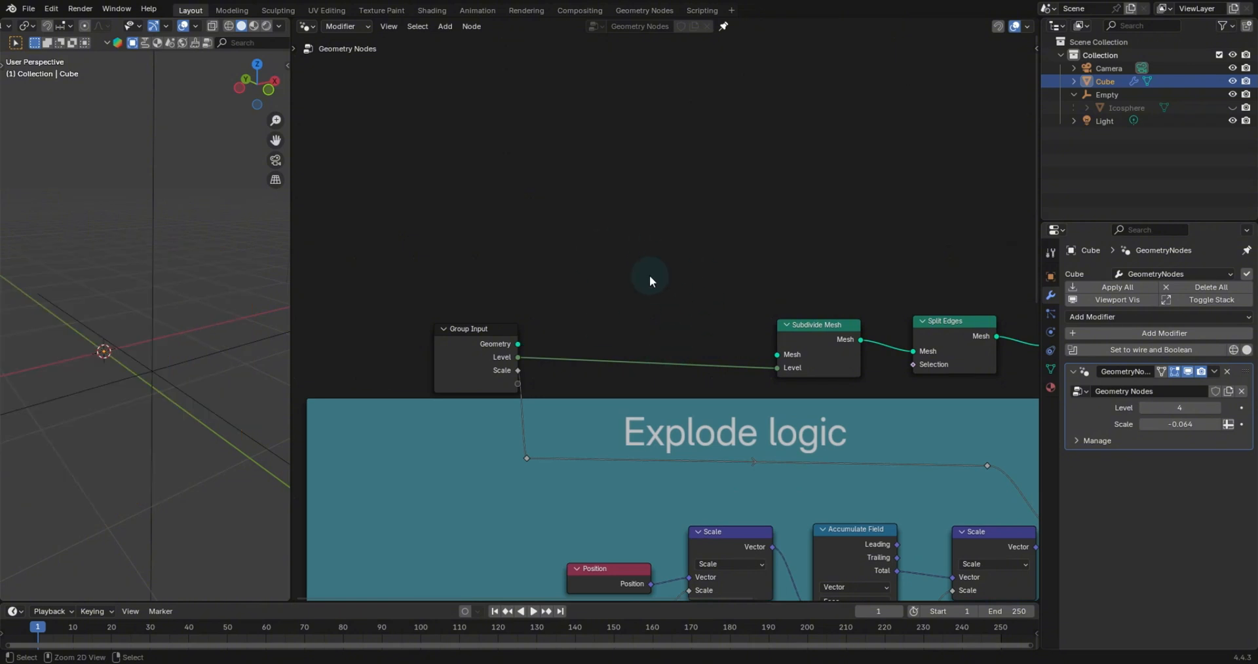
- Add a UV Sphere node and connect its Mesh output to Subdivide Mesh's Mesh input
key("shift+a")
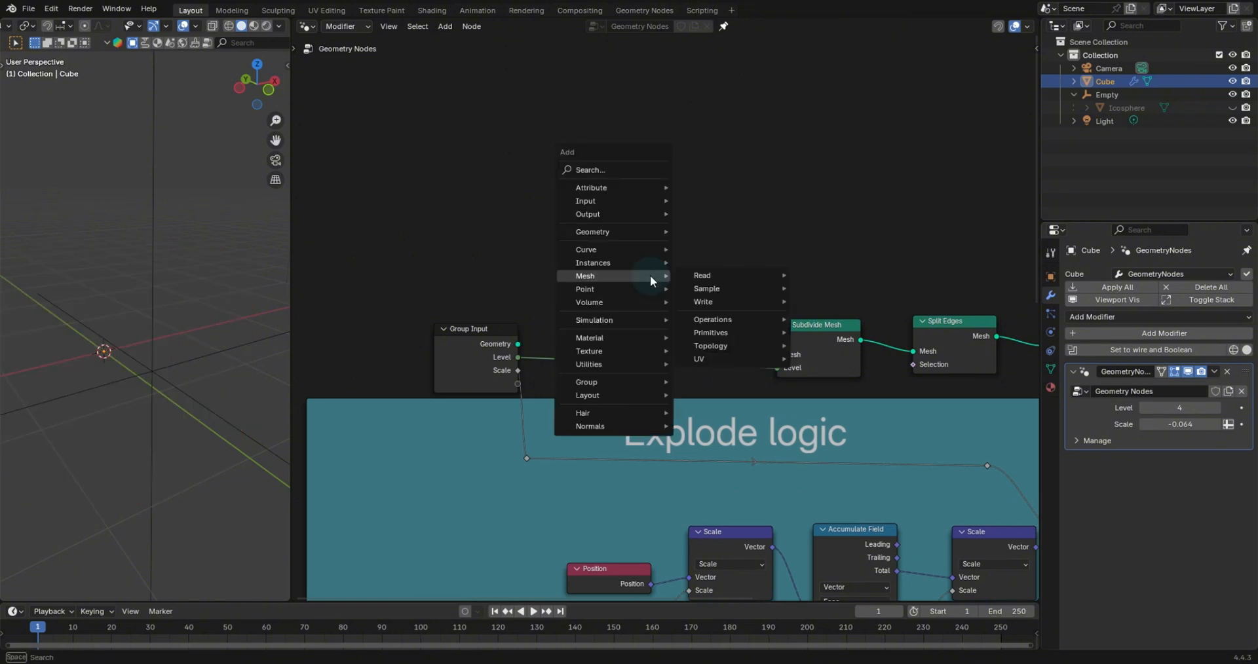
type("uv sp")
key("Return")
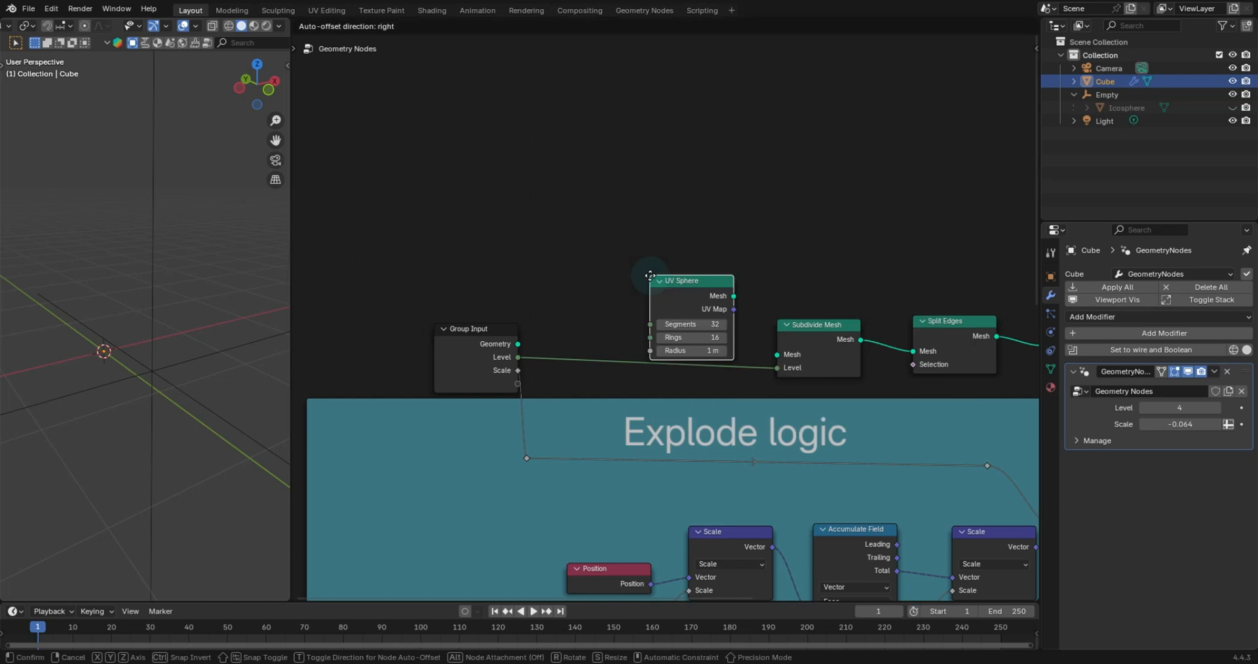
left_click(640, 258)
right_click_drag(665, 264, 791, 339, "alt")
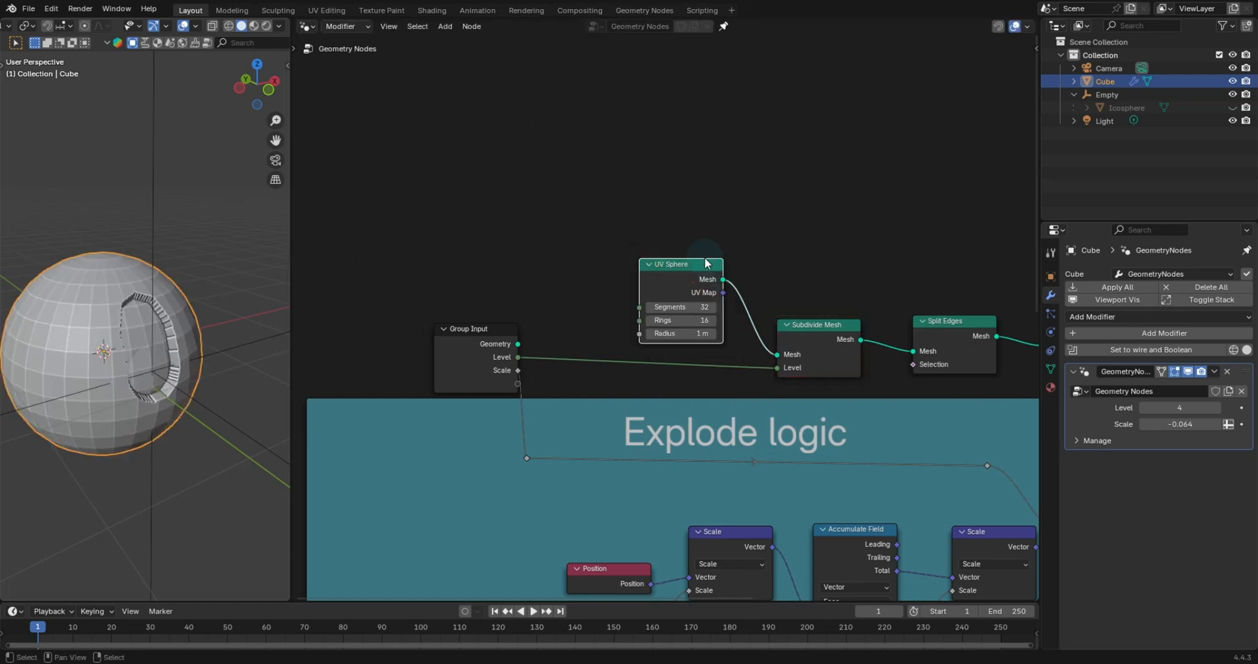
- Move the Empty so it sits near the UV sphere's surface
middle_click_drag(194, 218, 229, 315)
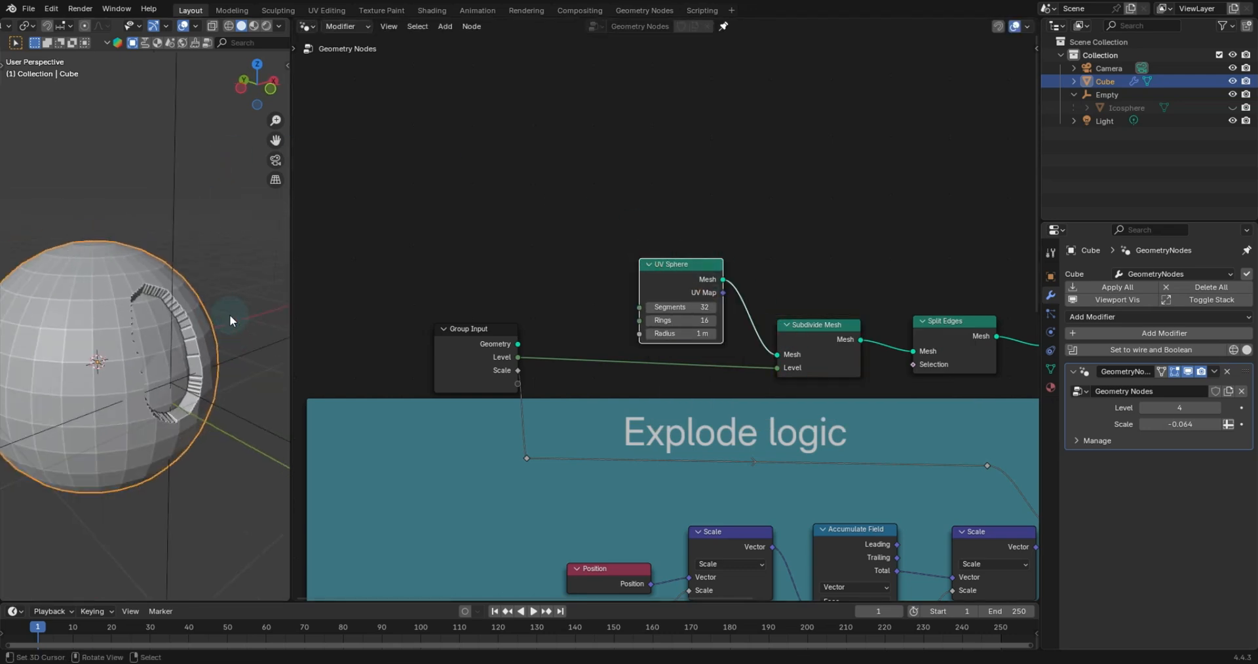
left_click(175, 220)
key("g")
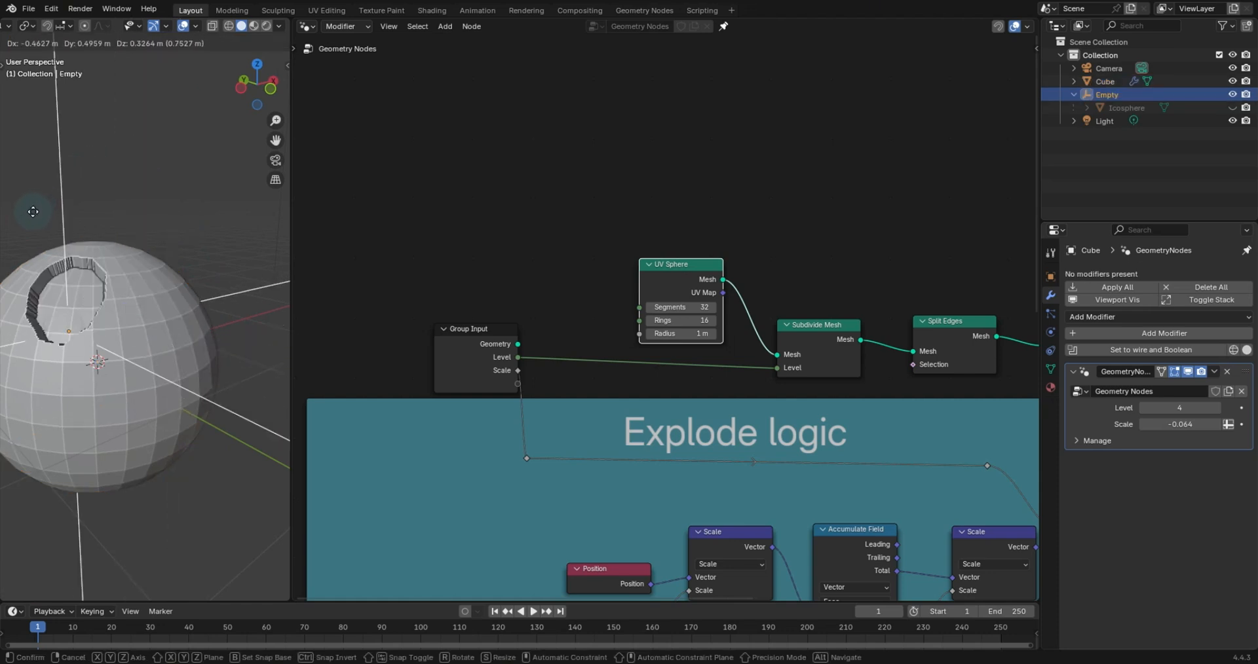
left_click(76, 246)
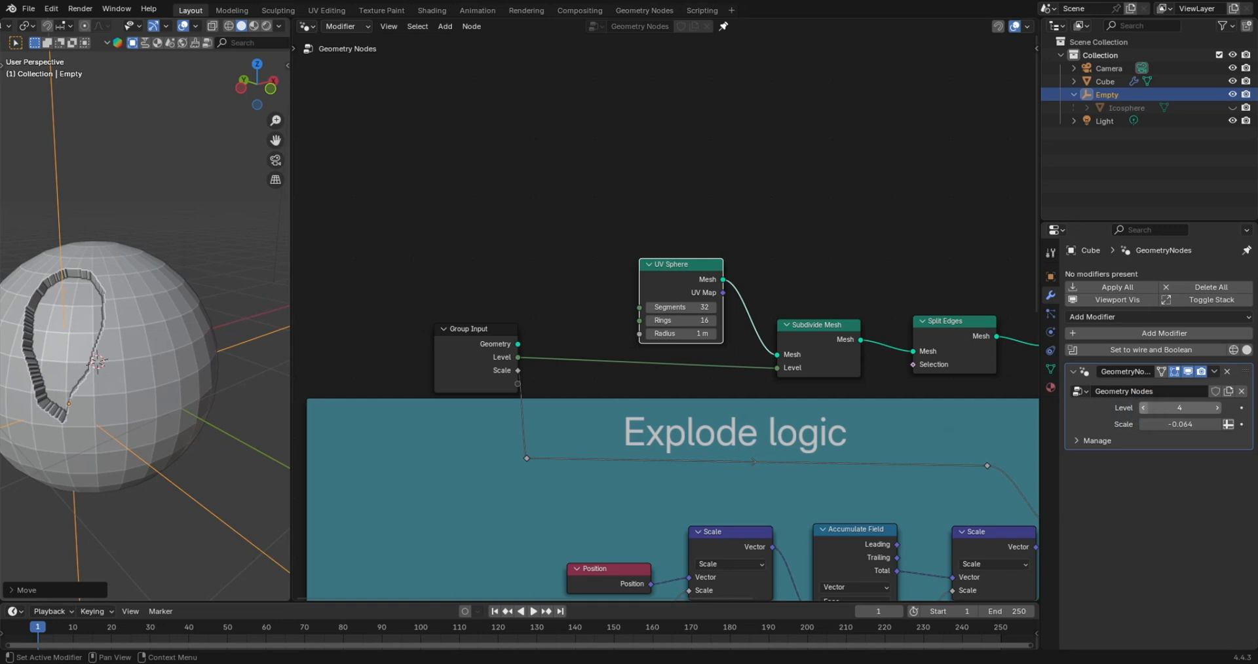
- Set the modifier's Level to 3 and its Scale to 0.005
left_click(1143, 408)
left_click_drag(1160, 421, 1189, 422)
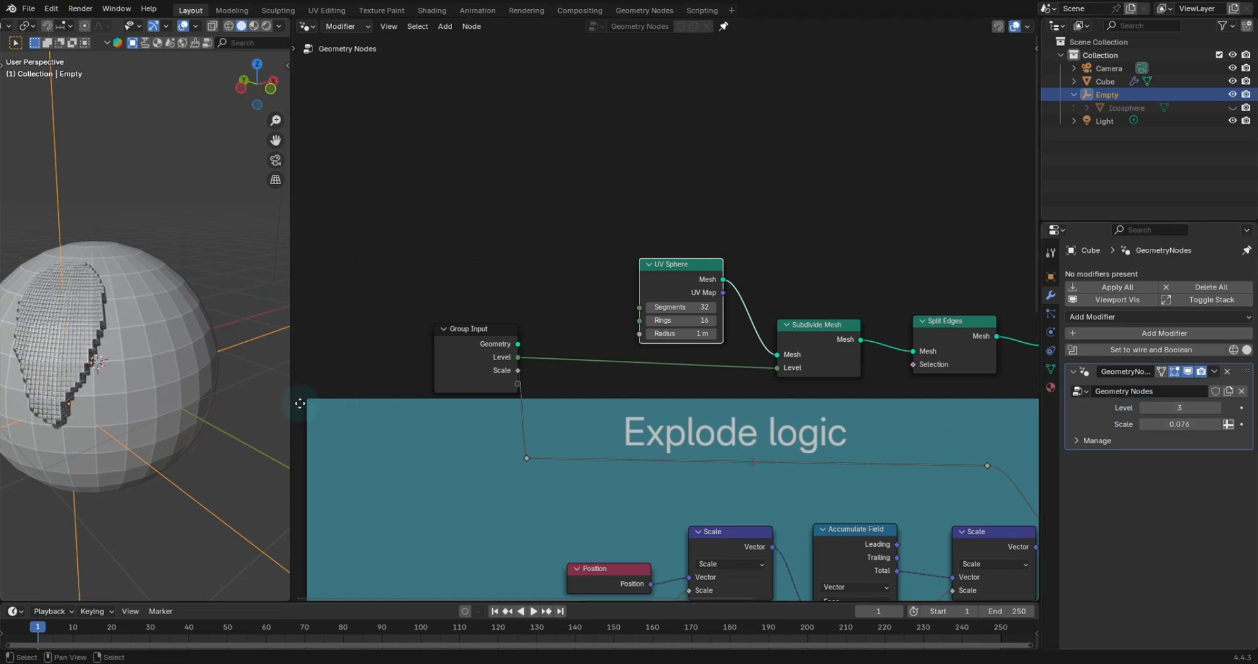
middle_click_drag(110, 371, 249, 367)
scroll(227, 363, "up", 4)
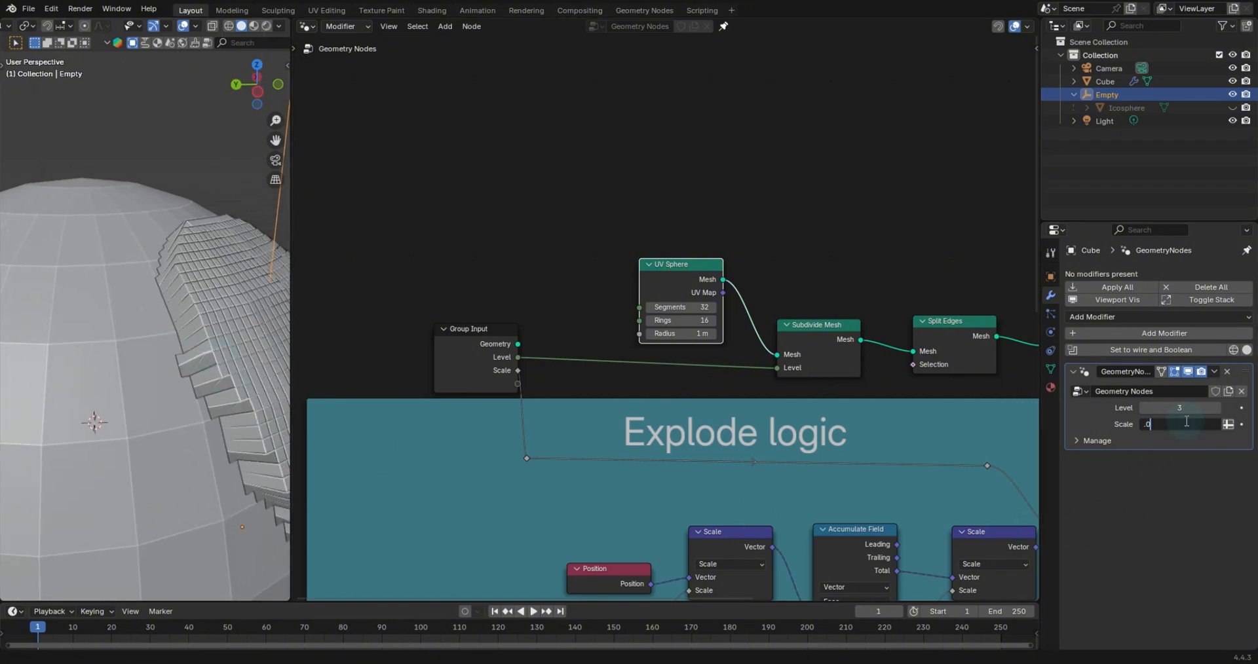
type("05")
key("Return")
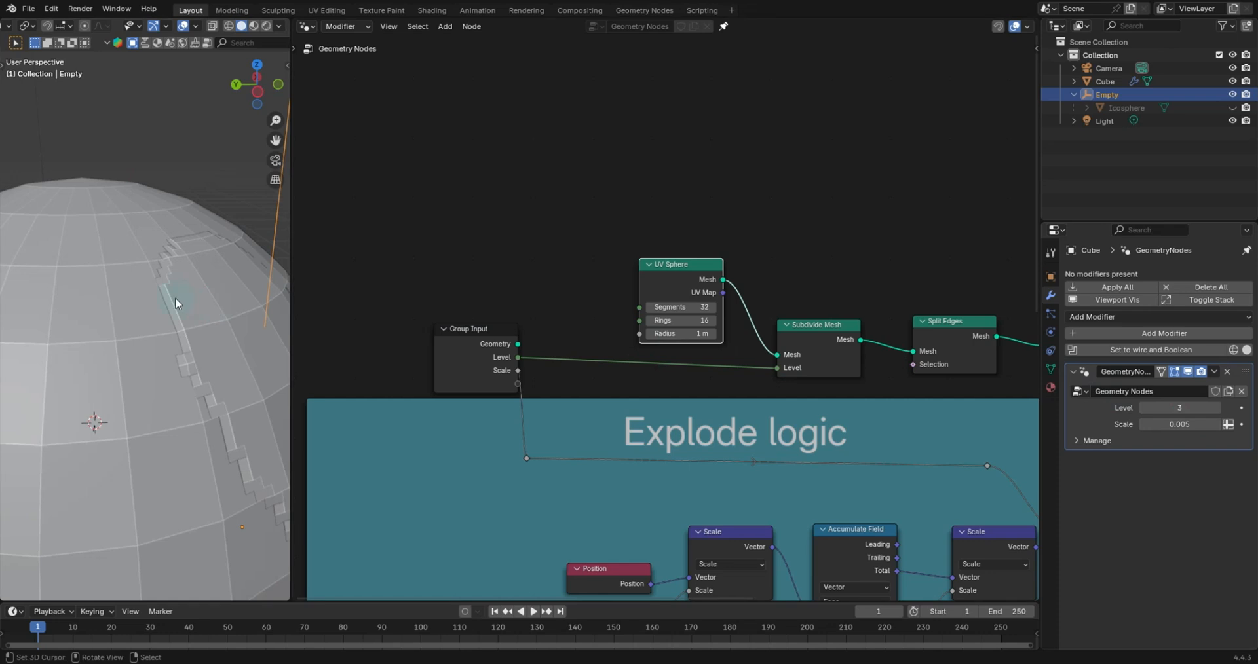
- Move the Empty to another spot along the sphere's surface
scroll(177, 303, "down", 2)
middle_click_drag(186, 309, 167, 307)
key("g")
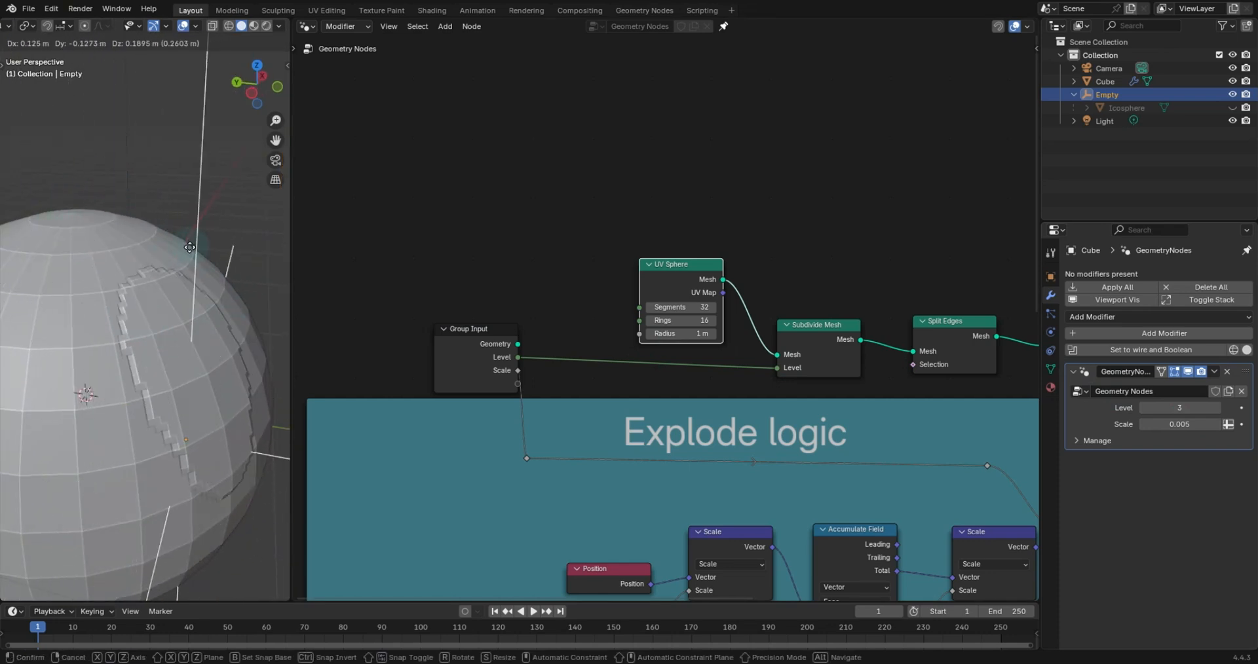
left_click(222, 221)
- Reconnect the Group Input's Geometry to Subdivide Mesh's Mesh input and move the UV Sphere node aside
scroll(681, 315, "down", 1)
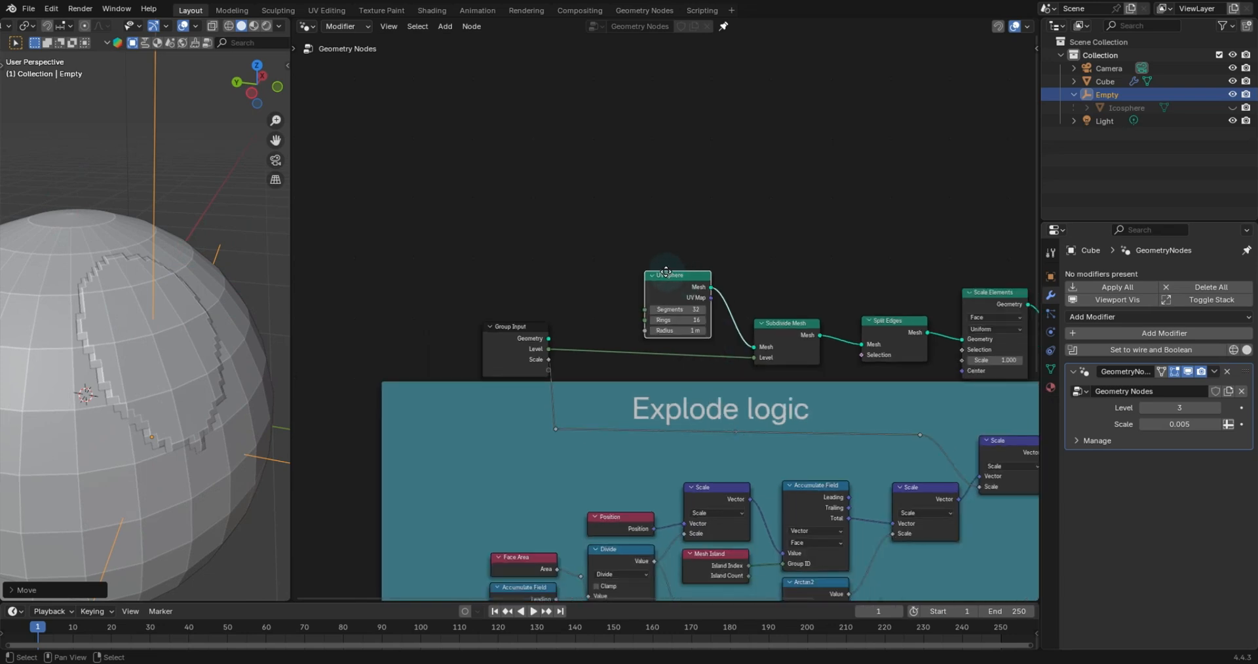
left_click_drag(665, 272, 650, 264)
left_click_drag(548, 338, 735, 343)
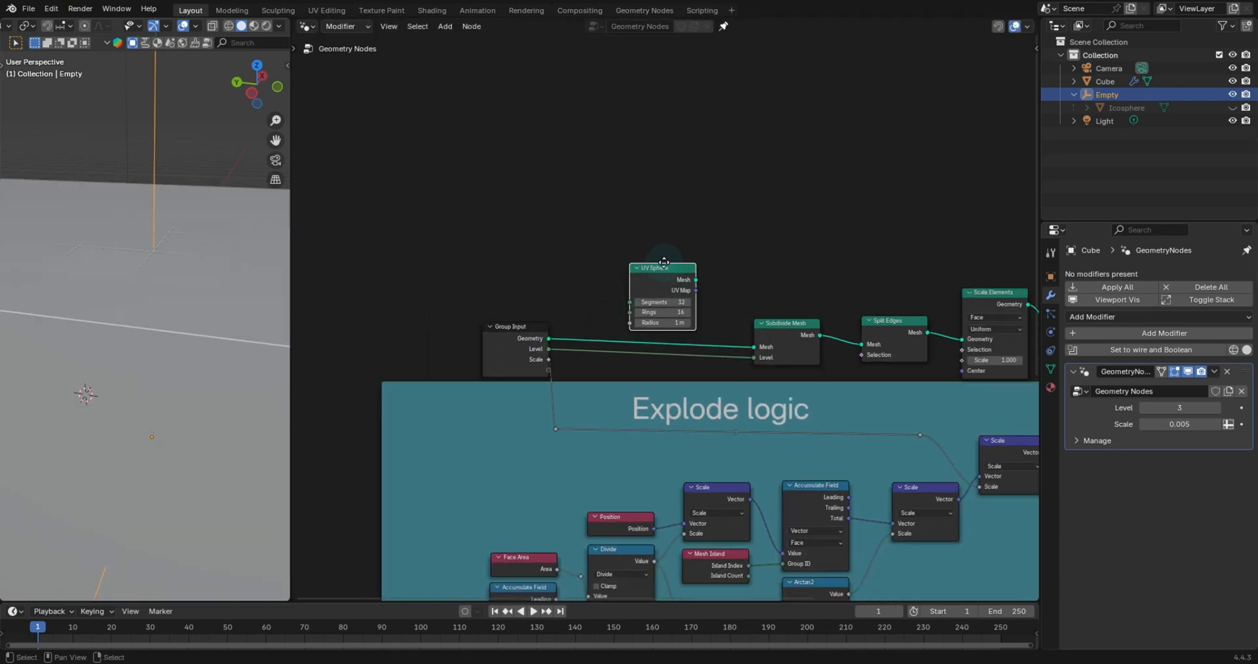
left_click_drag(665, 266, 654, 218)
- Move the Empty above the cube and set the modifier's Scale to -0.005
scroll(177, 215, "down", 4)
middle_click_drag(168, 235, 167, 237)
key("g")
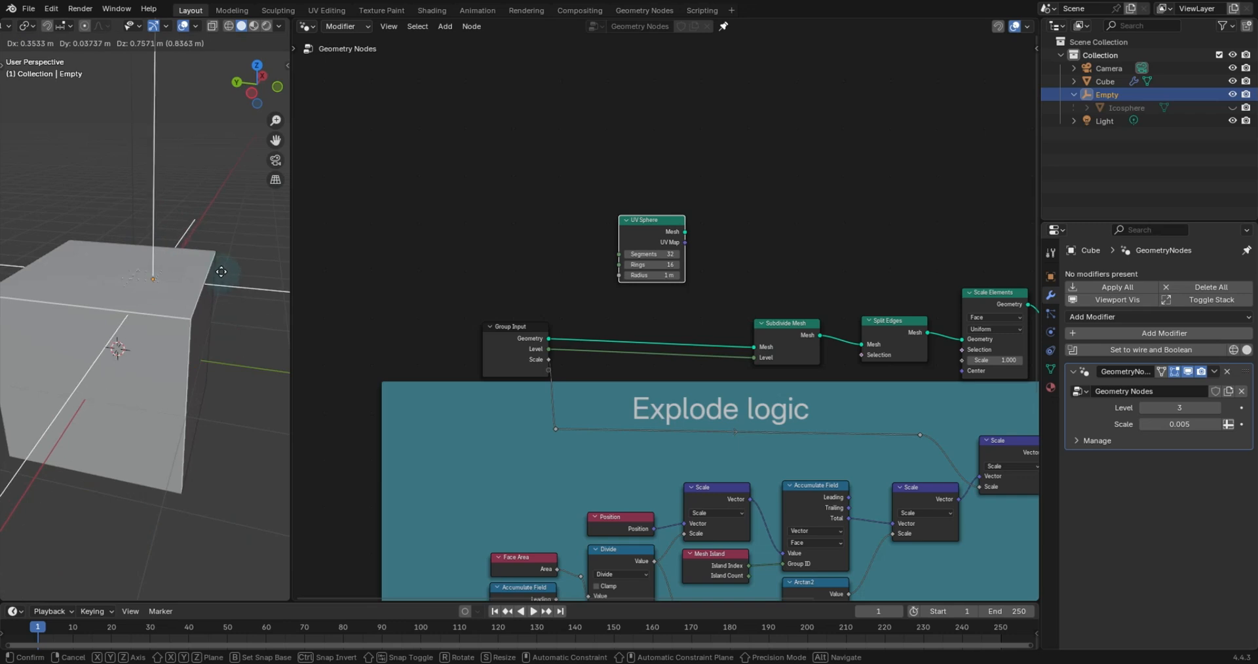
left_click(205, 246)
left_click_drag(1179, 424, 1181, 424)
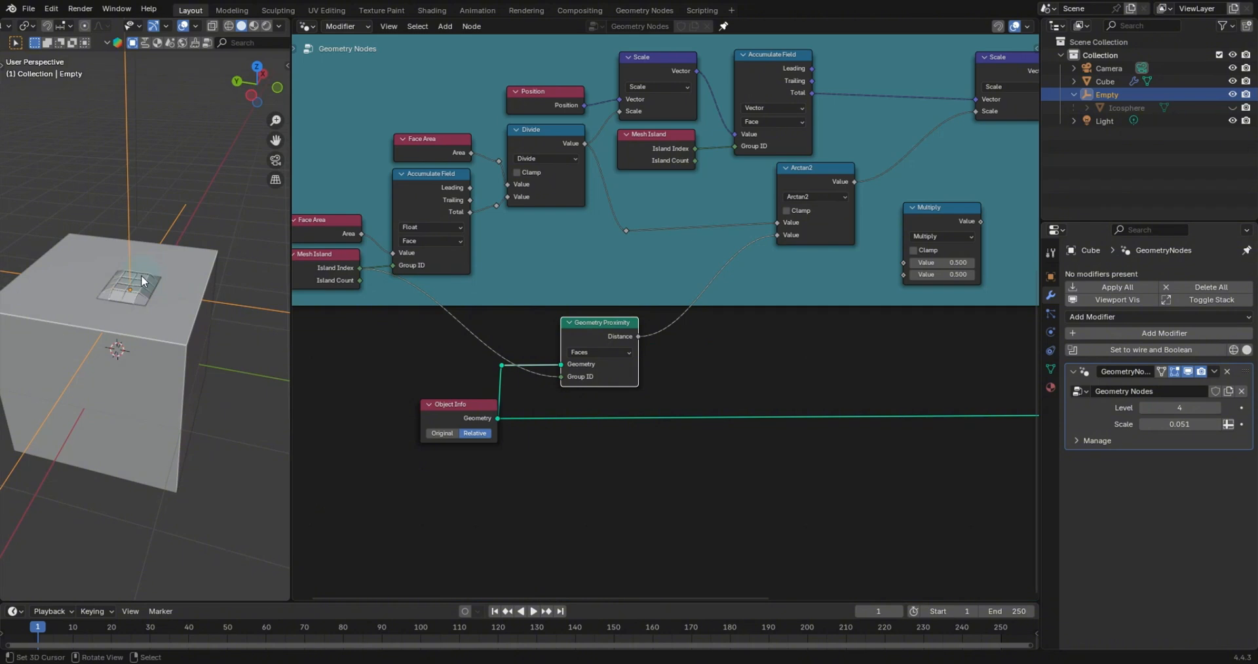
middle_click_drag(142, 281, 152, 265)
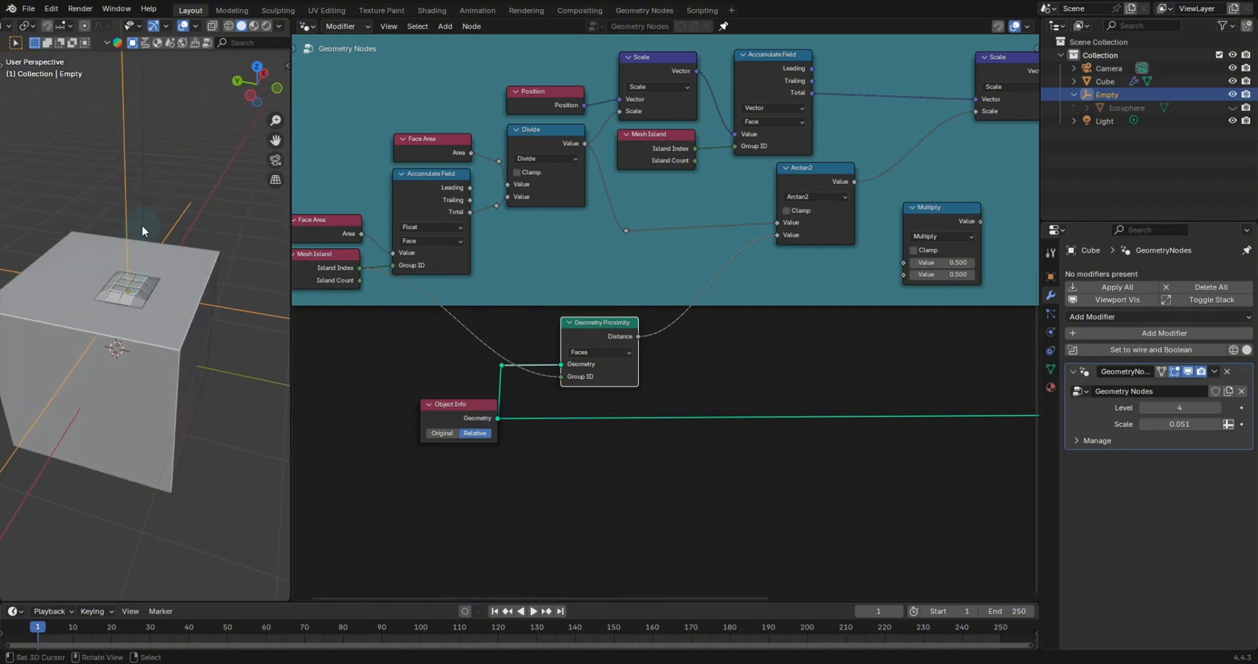
- Scale the Empty up by about 4.5 times
key("s")
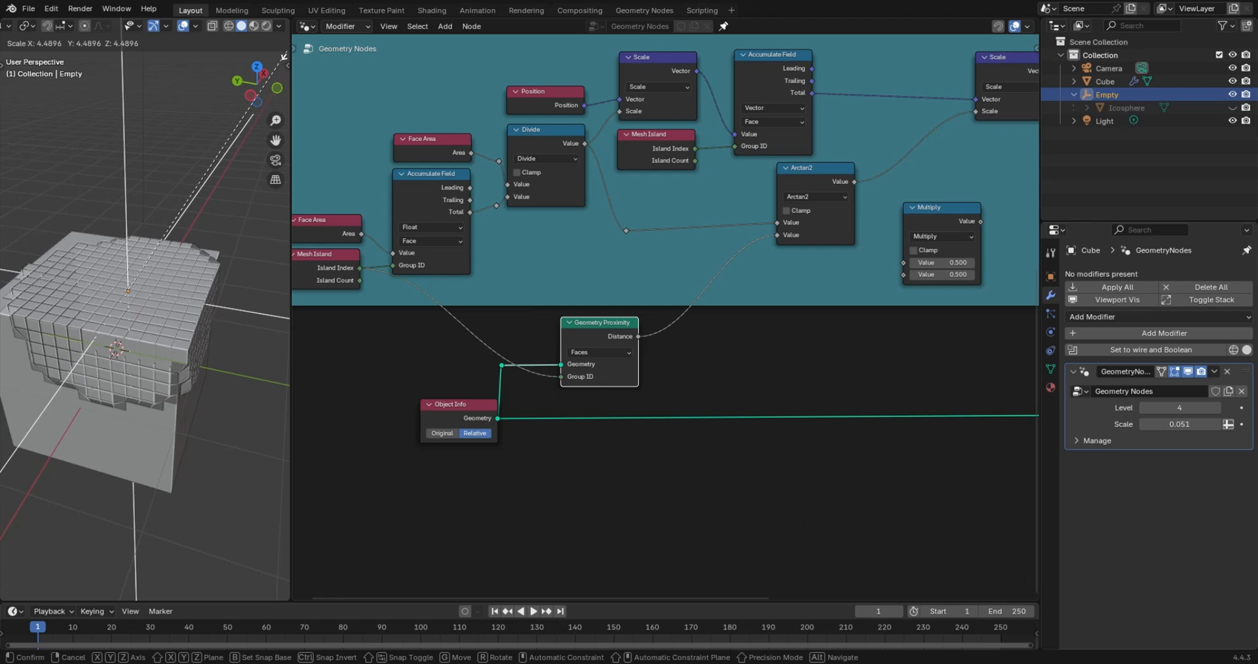
left_click(283, 56)
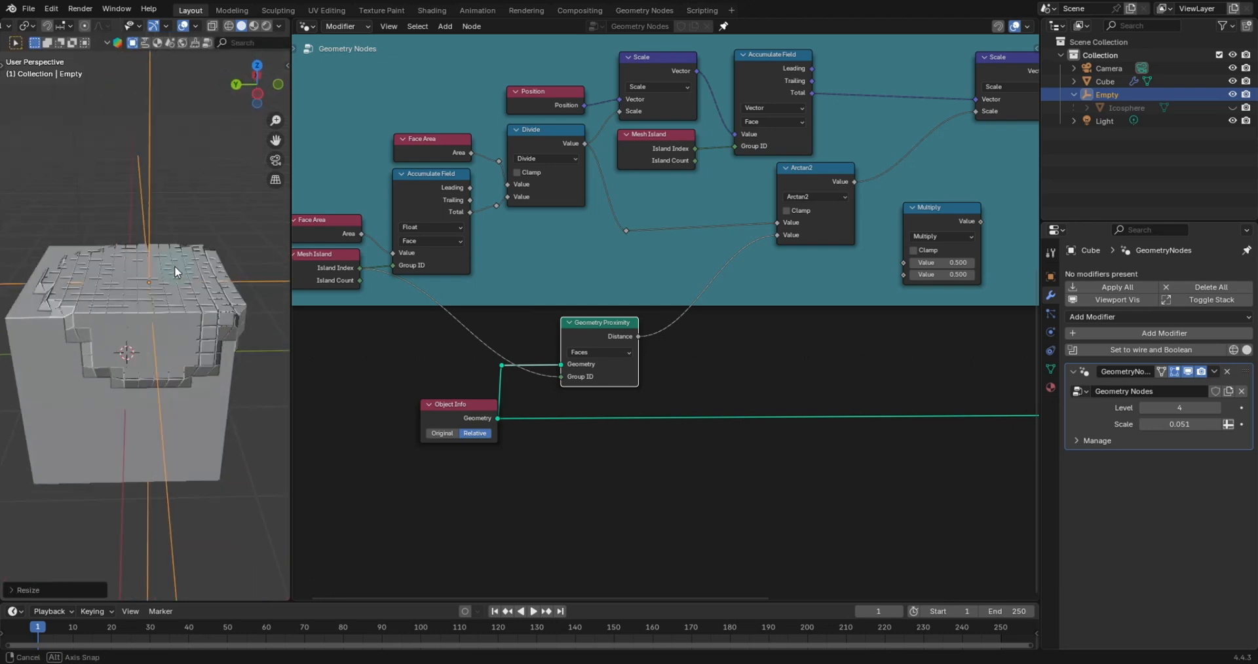